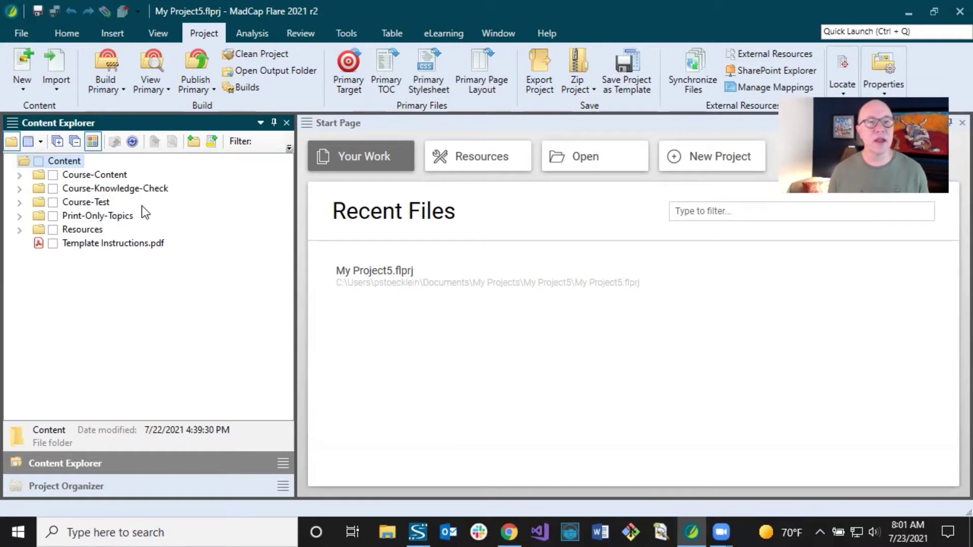
Step: Create a folder named San-Diego directly under the Content root
click(193, 142)
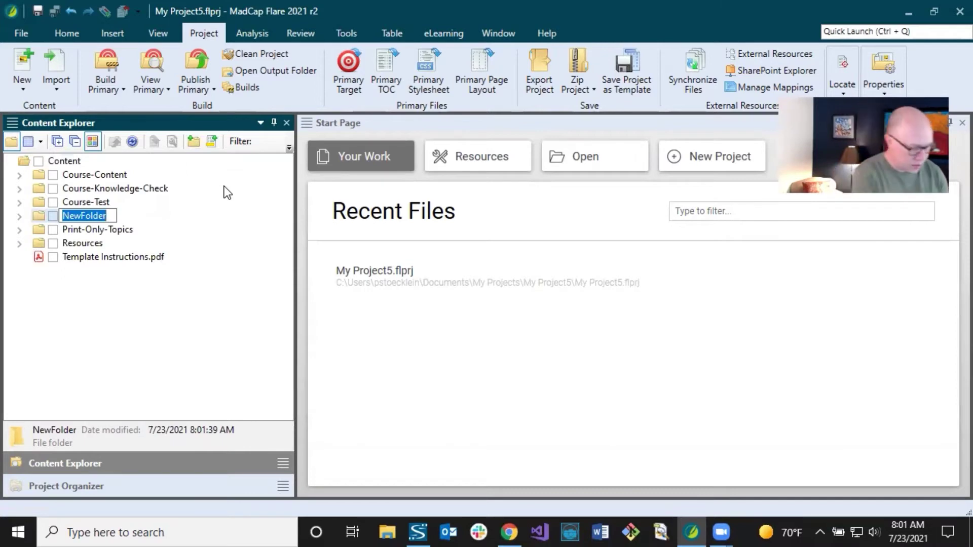
text(San=)
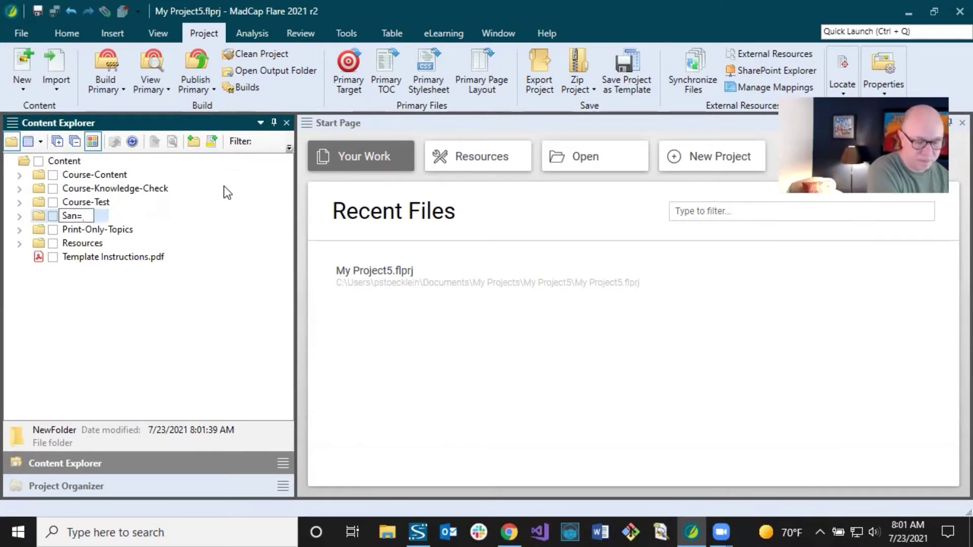
key(BackSpace)
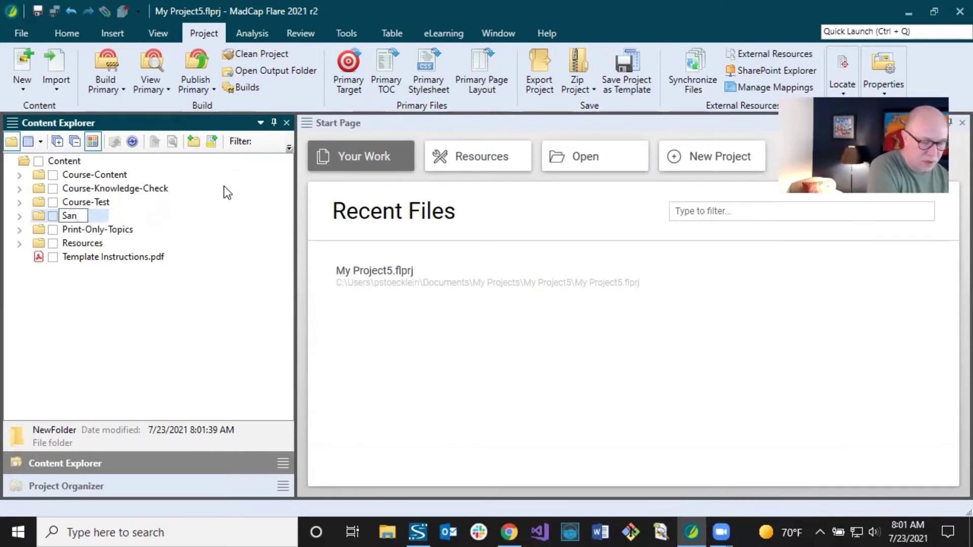
text(-Ei)
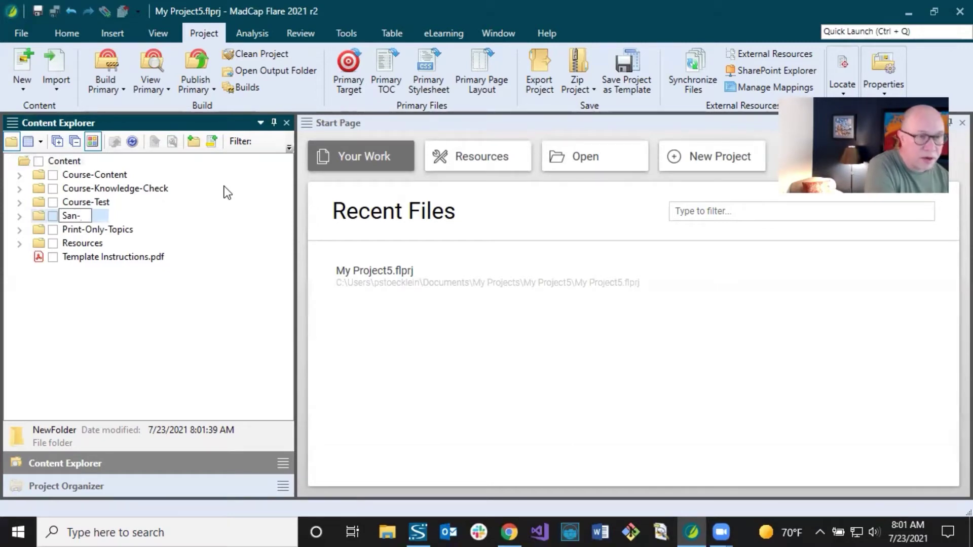
key(BackSpace)
key(BackSpace)
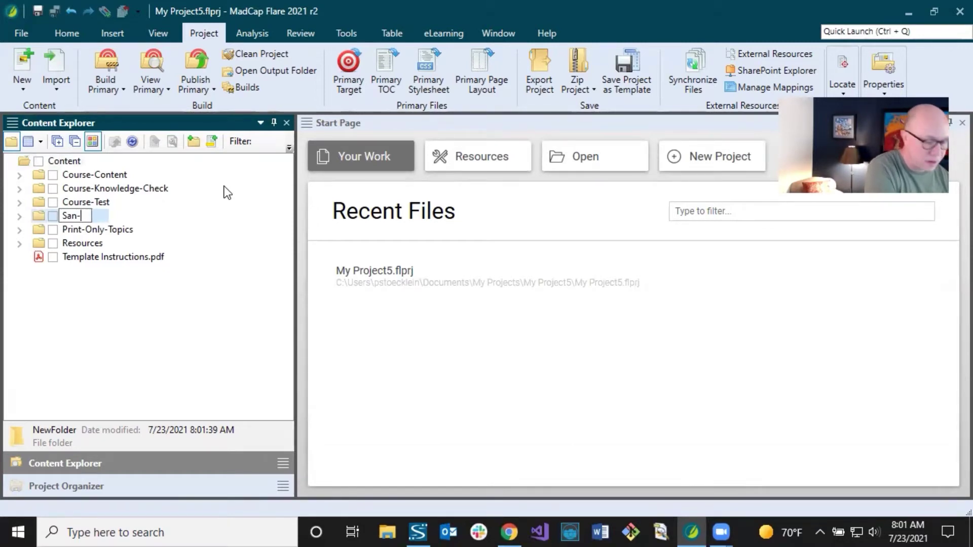
text(Diego)
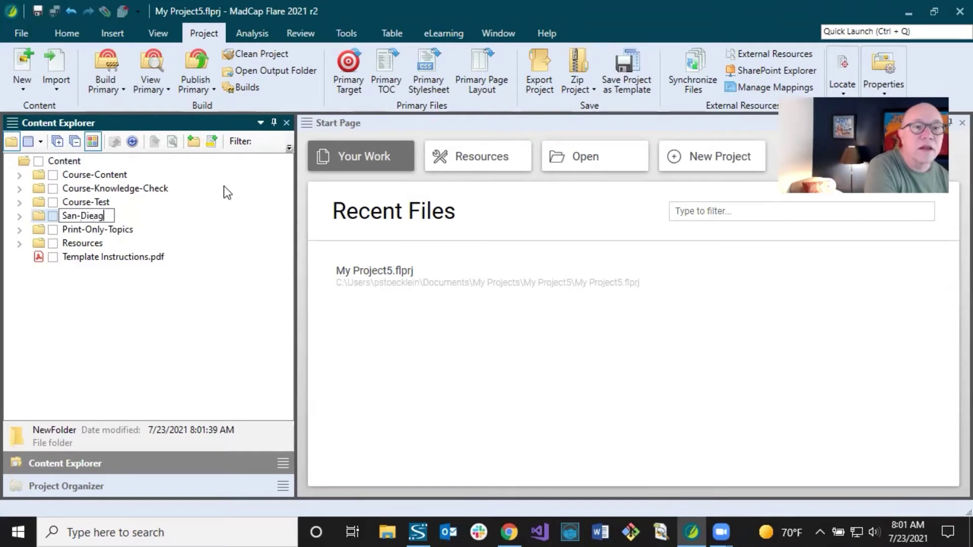
key(BackSpace)
key(BackSpace)
text(a)
key(BackSpace)
text(g)
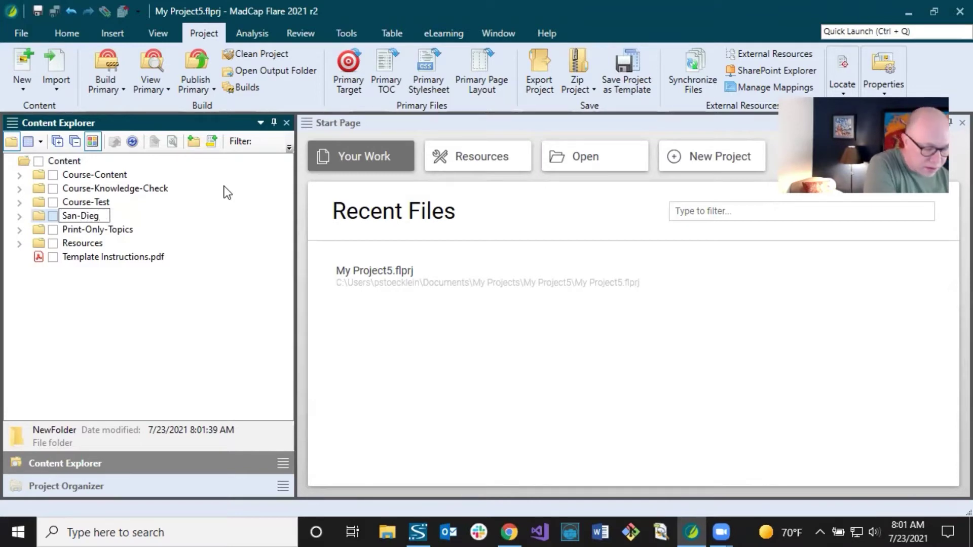
text(o)
key(Return)
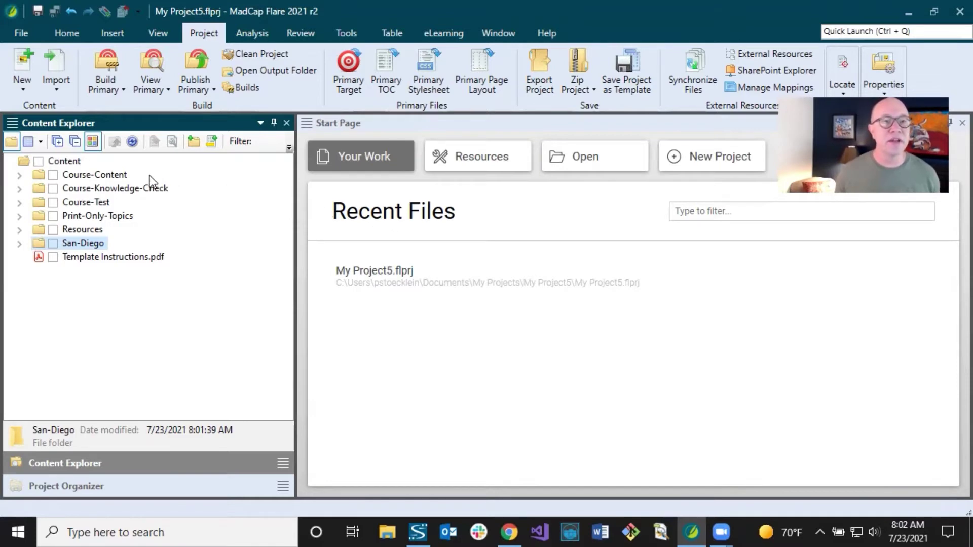
click(194, 147)
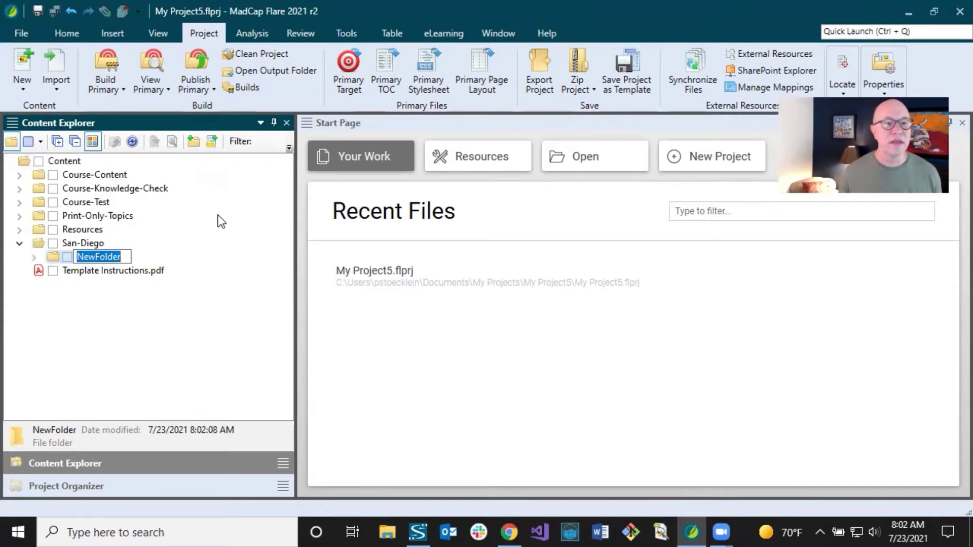
click(84, 244)
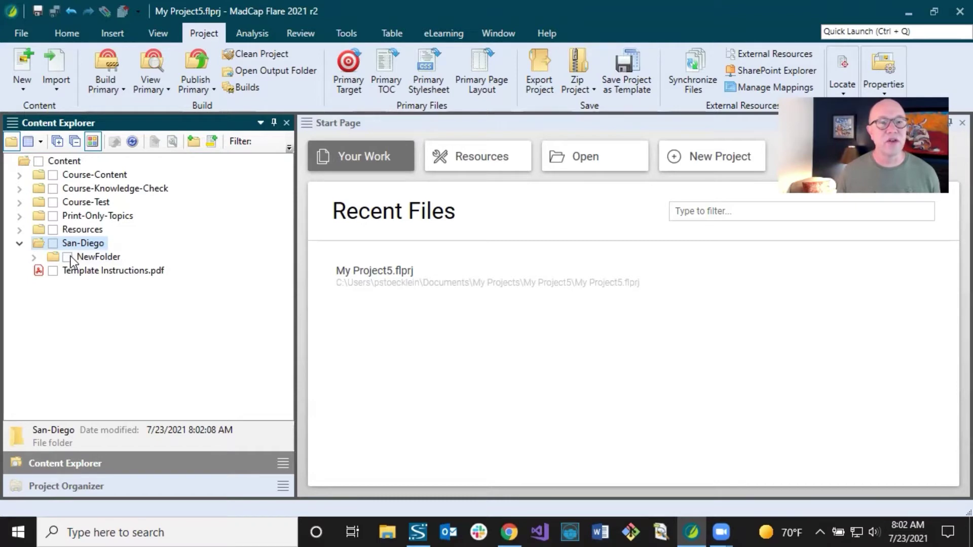
click(96, 259)
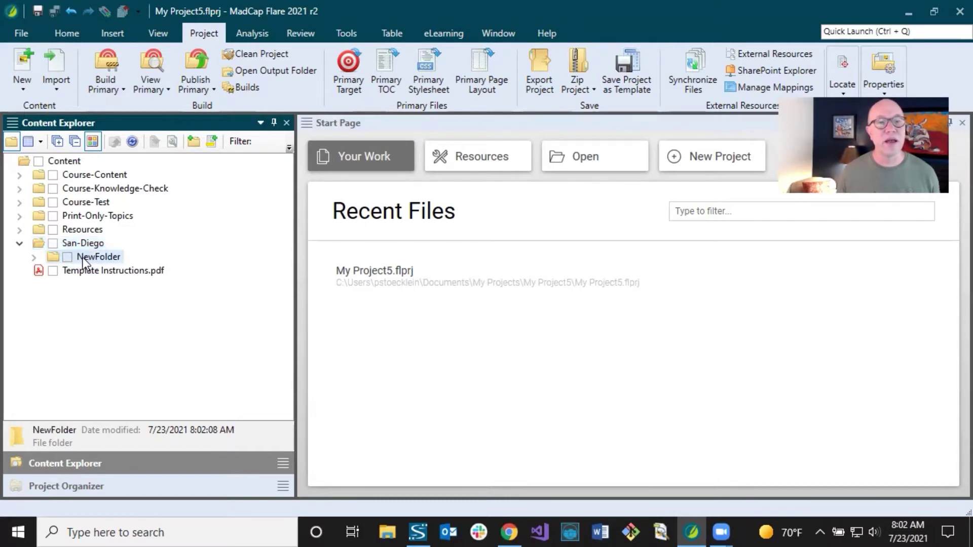
right_click(92, 256)
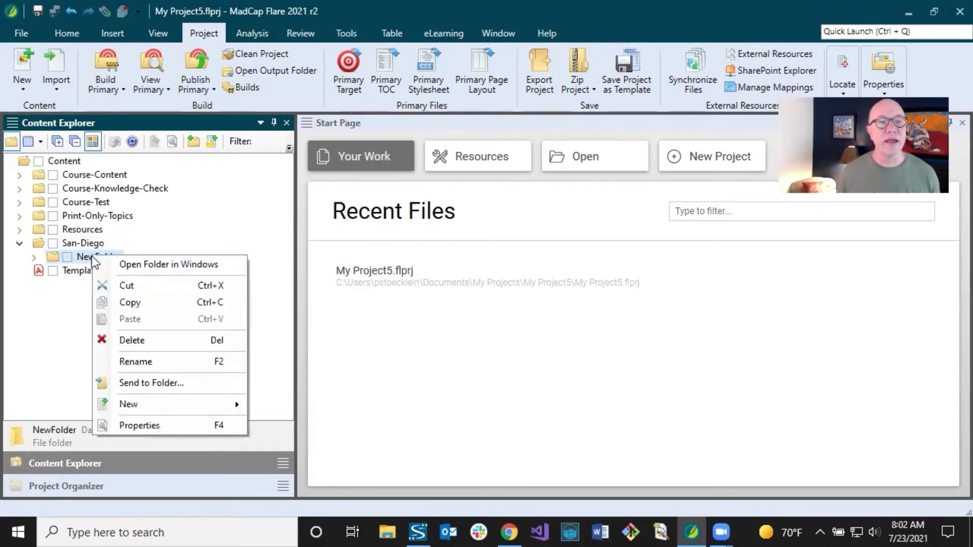
click(118, 336)
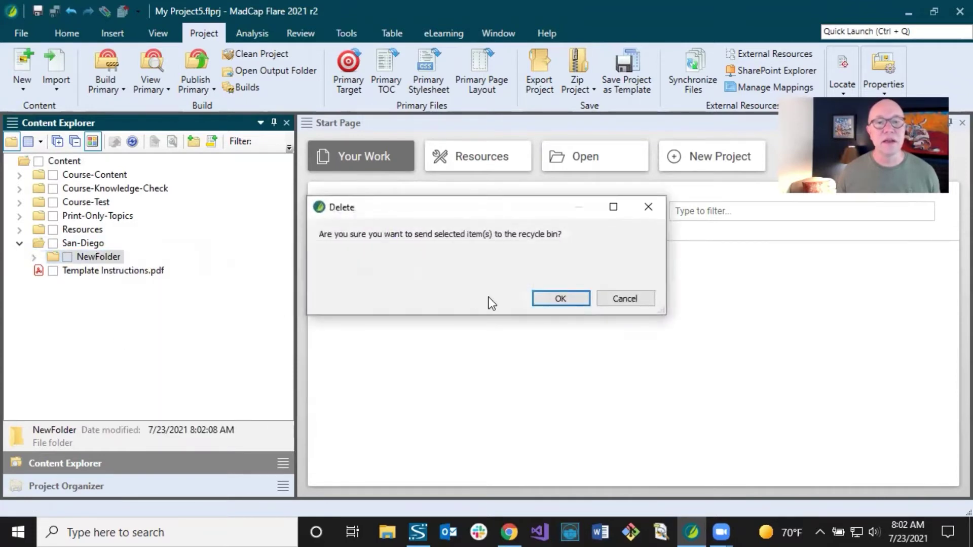
click(561, 298)
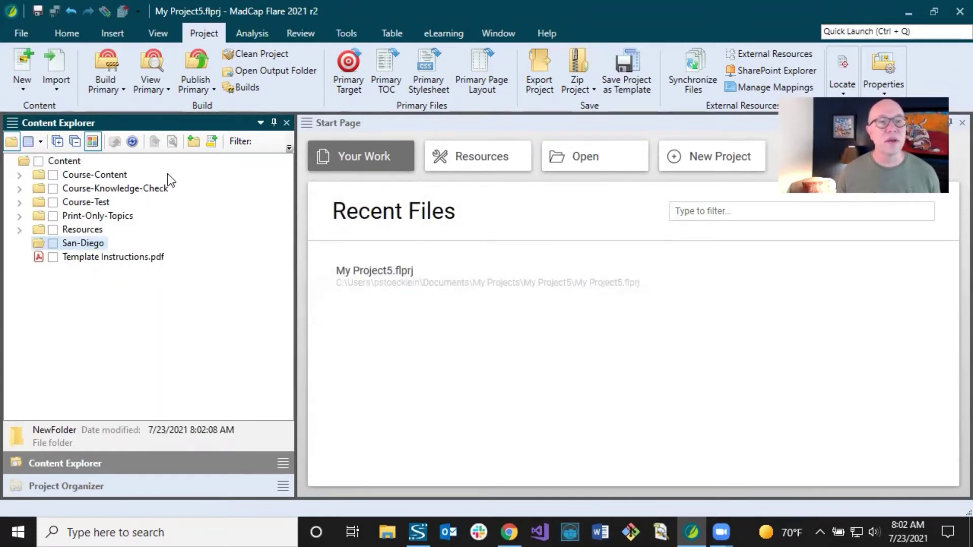
Step: Create a second city folder named Chicago directly under the Content root
click(76, 163)
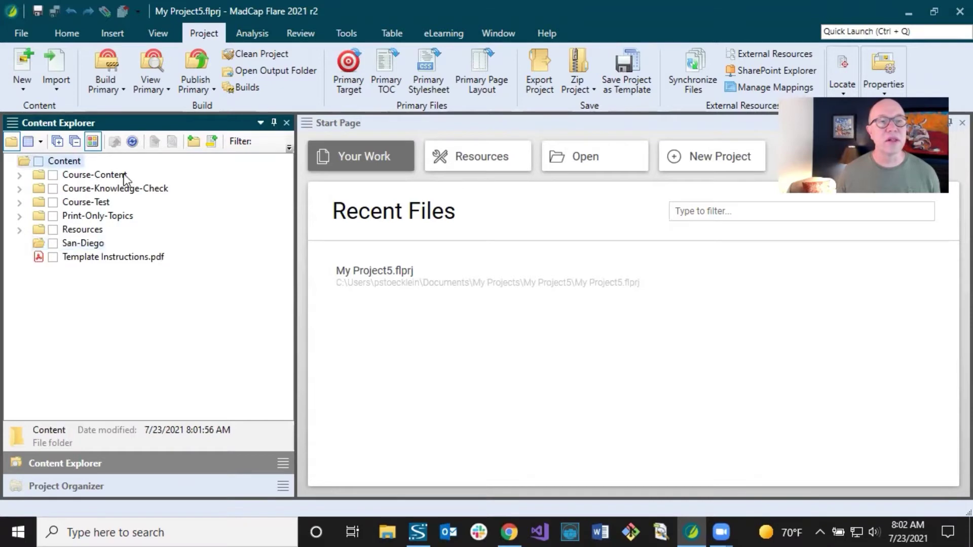
click(193, 143)
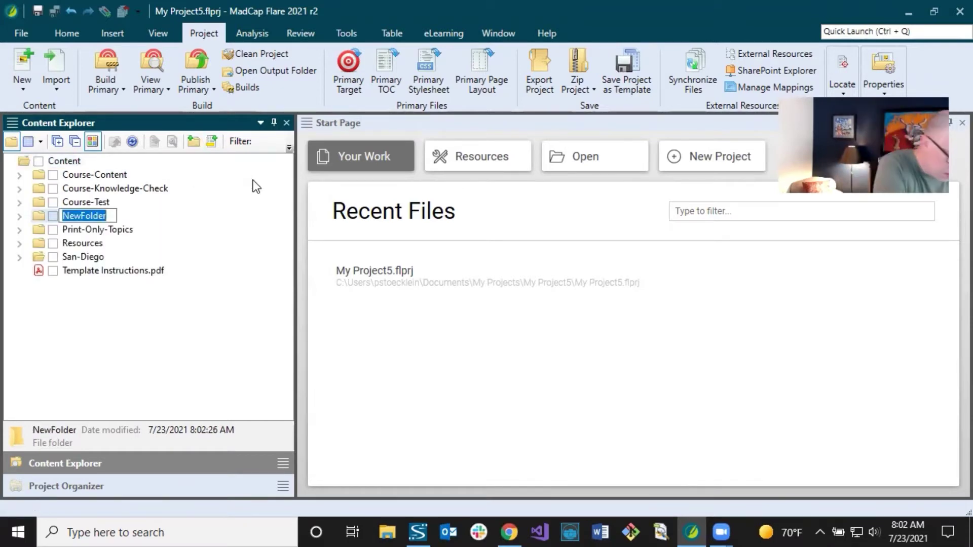
text(Chicago)
key(Return)
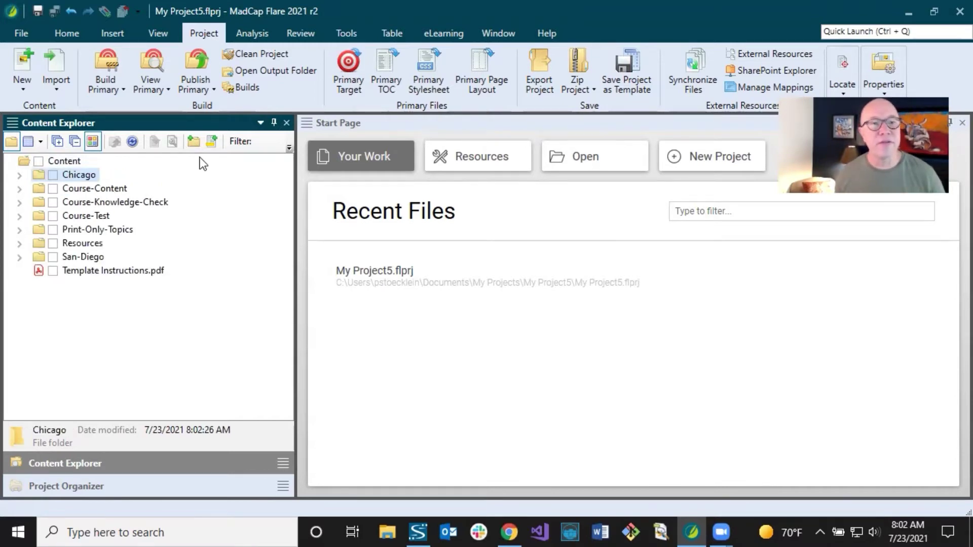
Step: Create a third city folder named New-York directly under the Content root
click(78, 164)
click(194, 141)
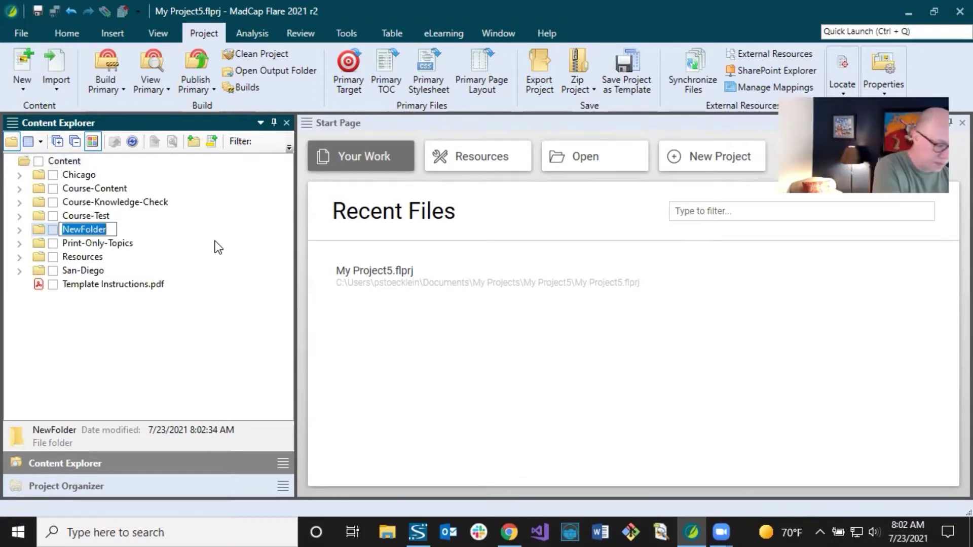
text(New-Yor)
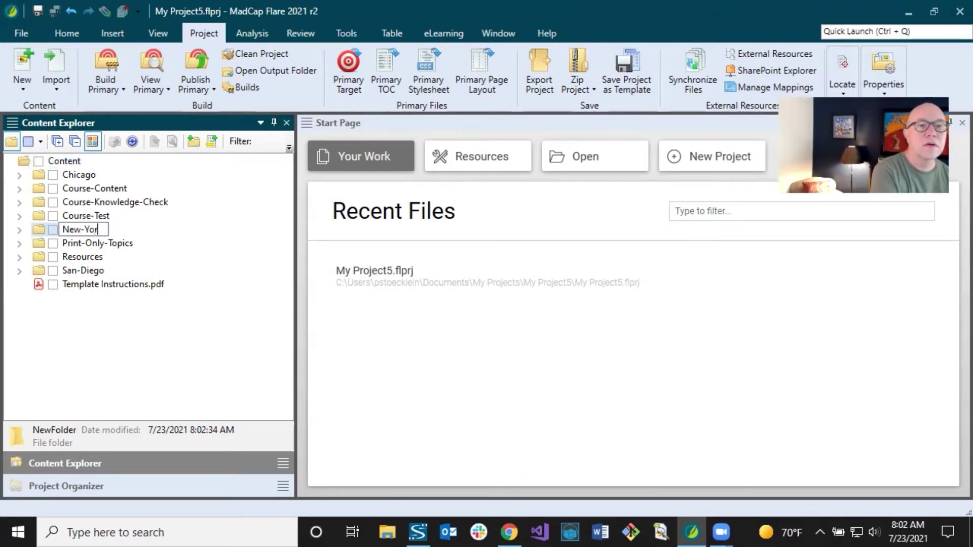
text(k)
key(Return)
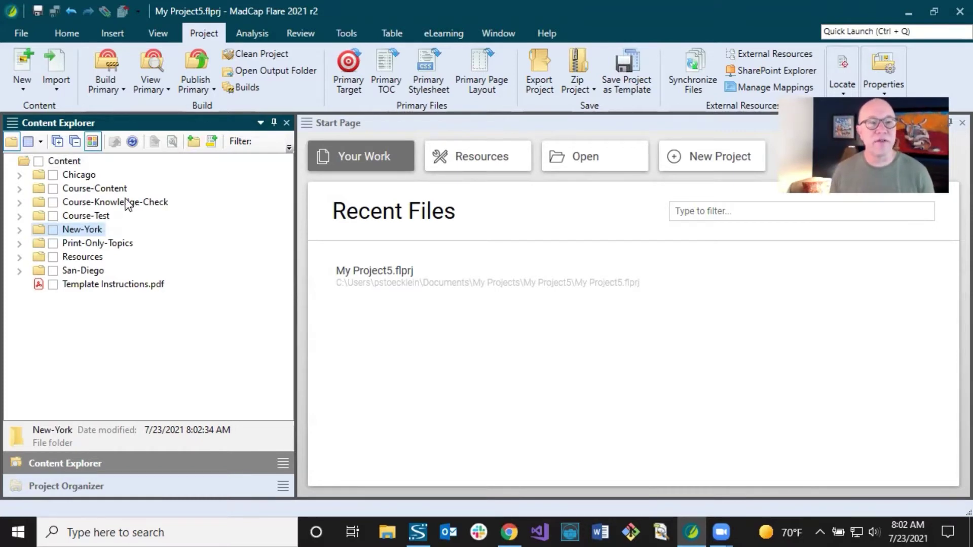
Step: Move the Course-Content folder into the San-Diego folder and update the affected links
click(107, 192)
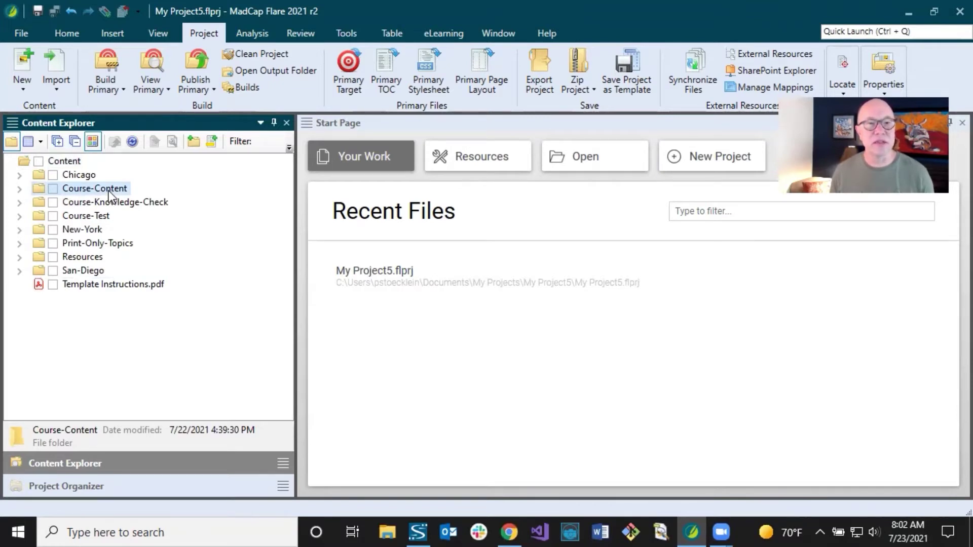
drag(108, 190, 92, 273)
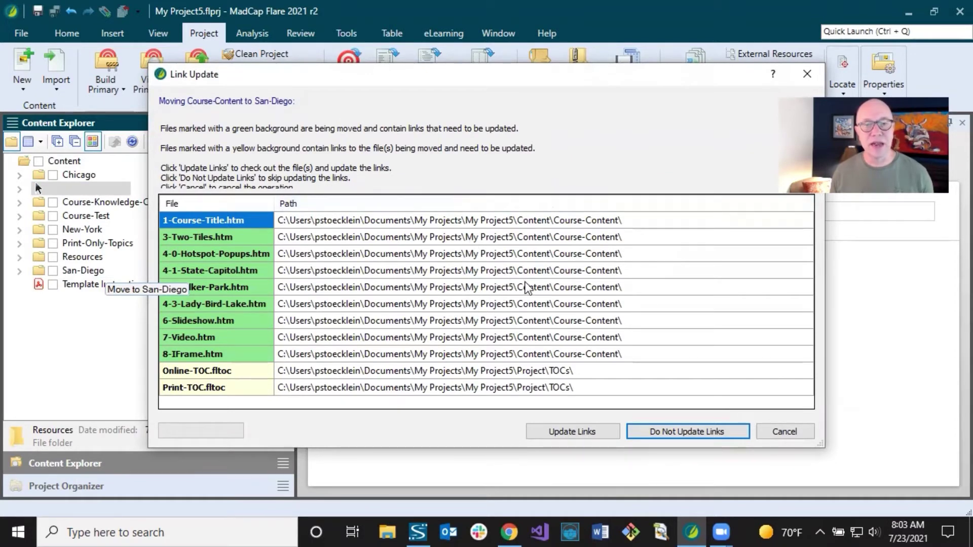
click(570, 432)
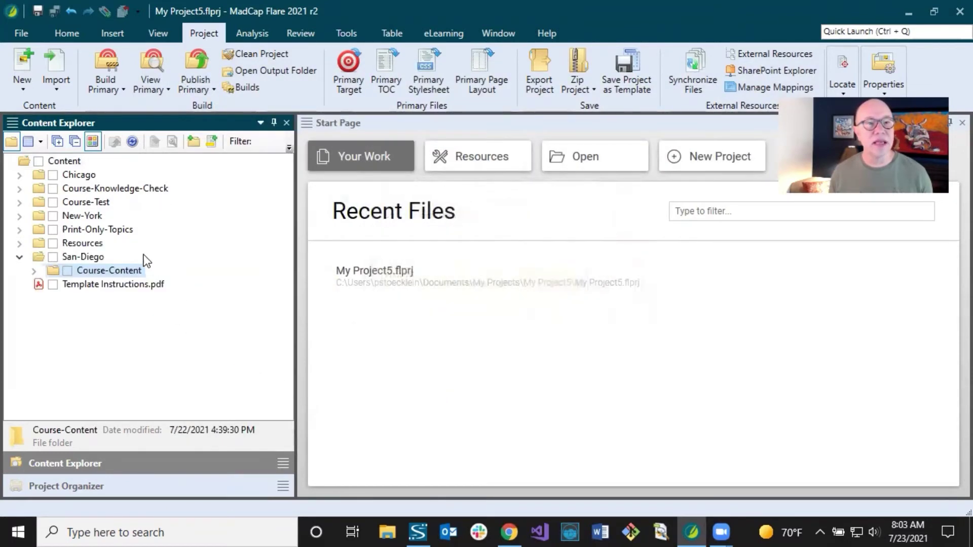
Step: Move the Course-Knowledge-Check and Course-Test folders into the San-Diego folder, updating the affected links for both
click(93, 189)
drag(93, 189, 78, 257)
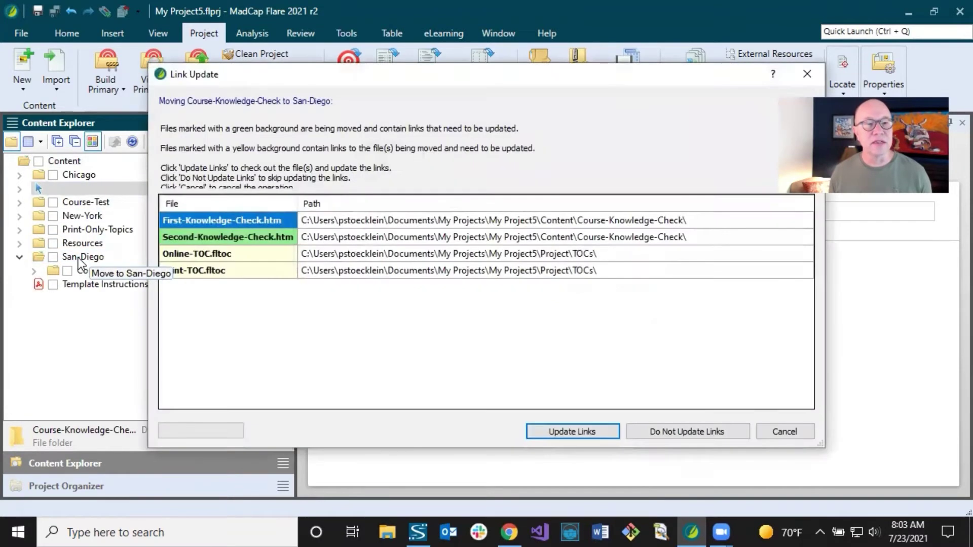
click(579, 432)
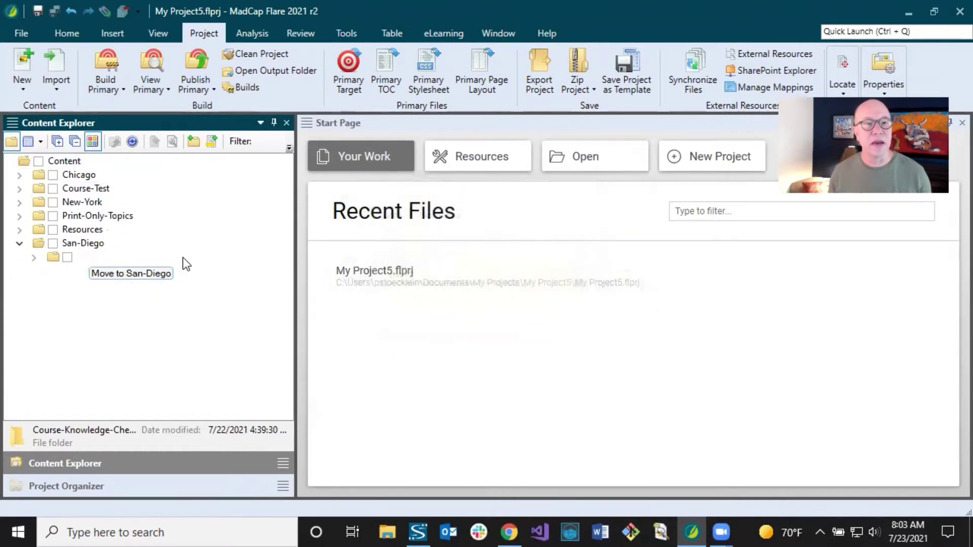
drag(96, 192, 93, 245)
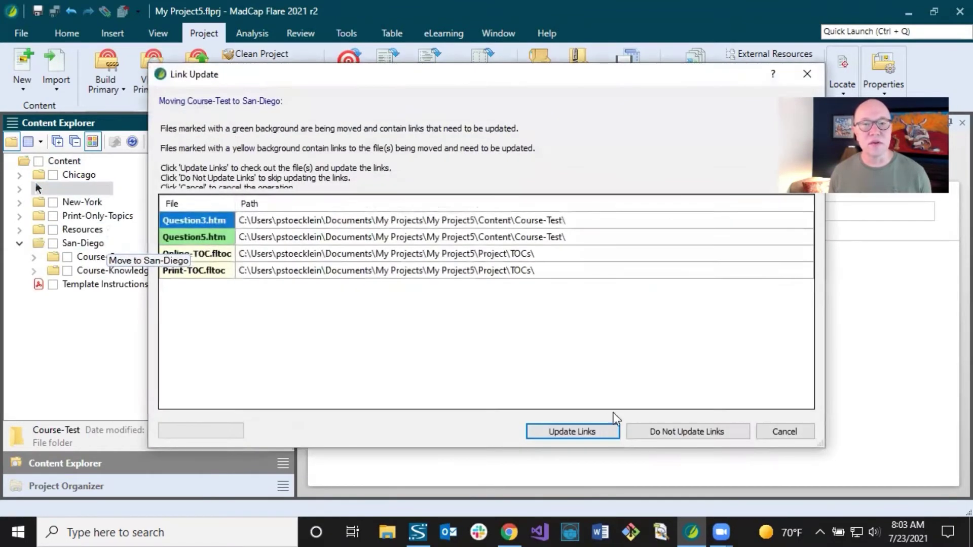
click(591, 431)
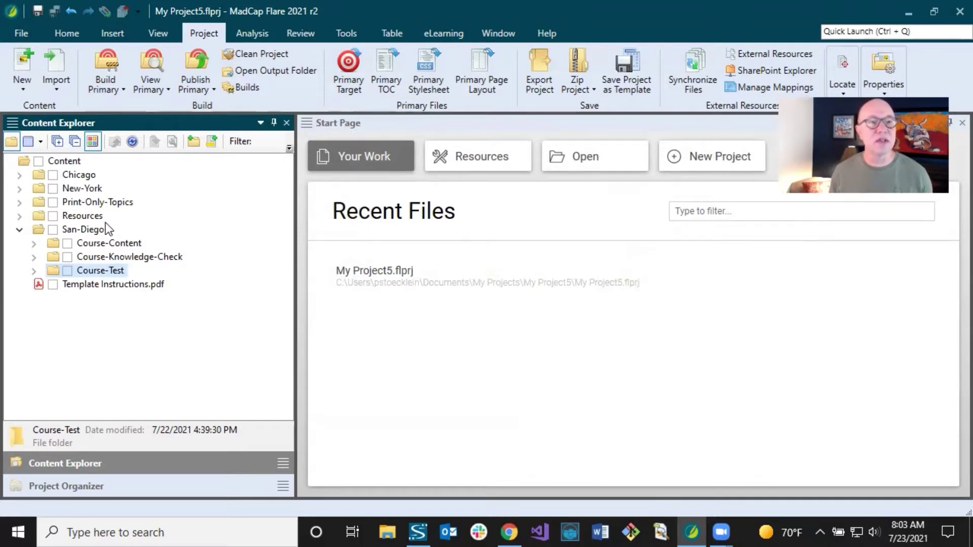
Step: Expand San-Diego's Course-Content folder and examine its topics, opening 1-Course-Title.htm to review the welcome text before closing it
click(81, 175)
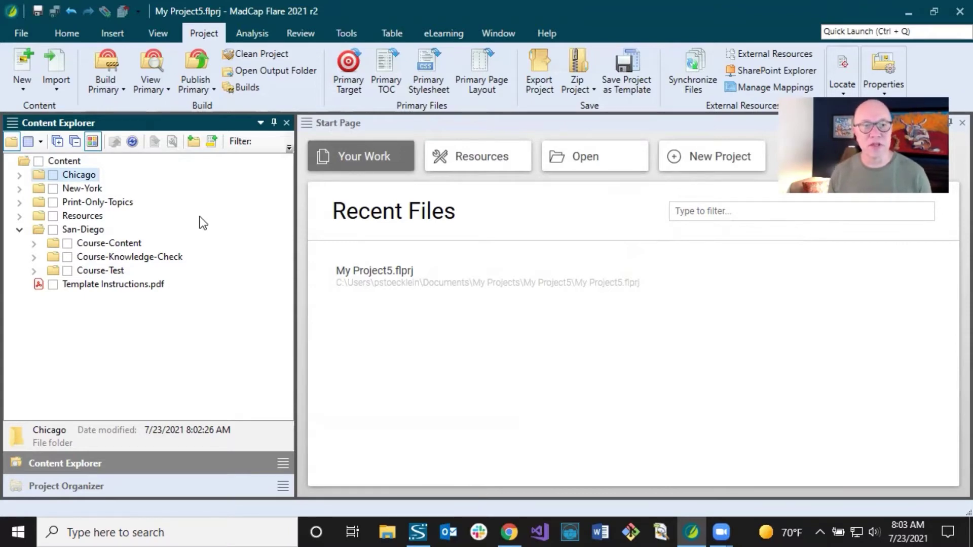
click(34, 244)
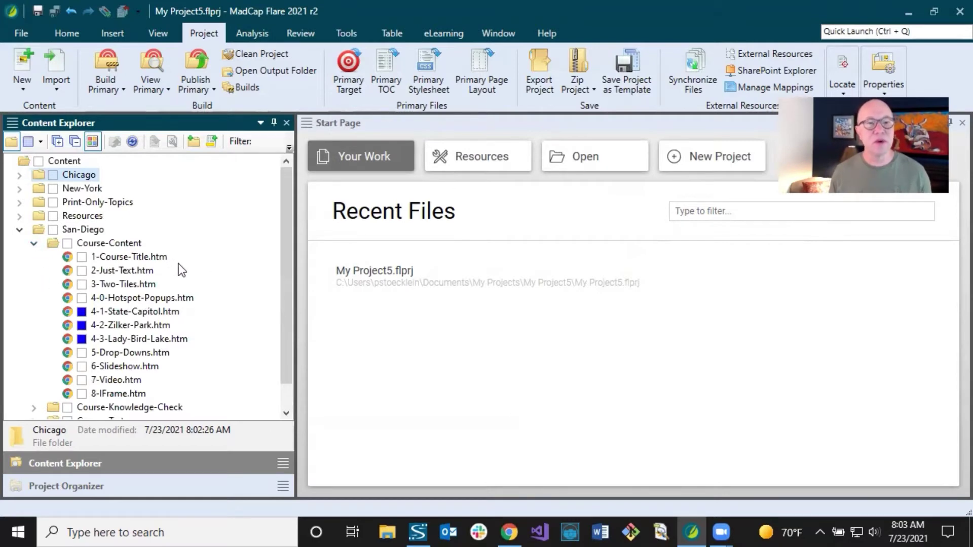
scroll(180, 268, down, 1)
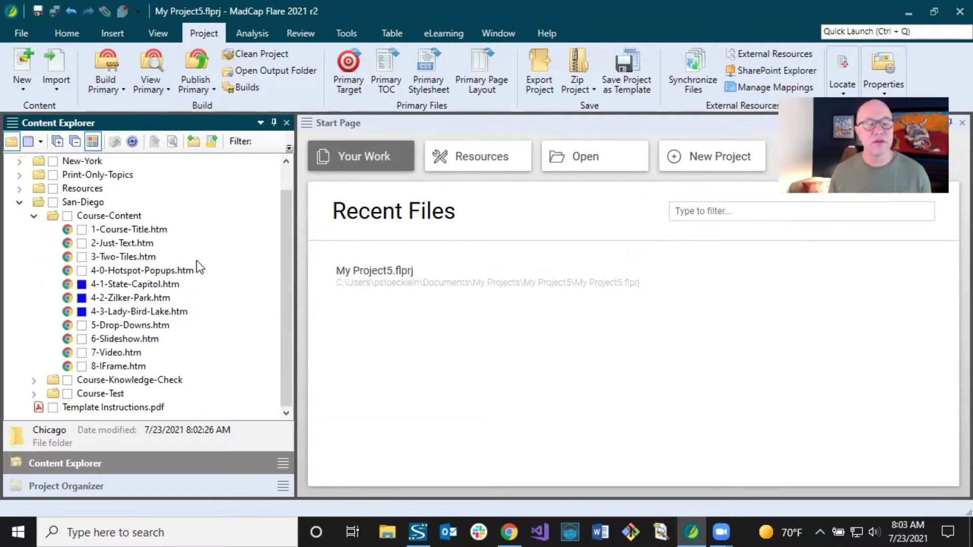
click(152, 231)
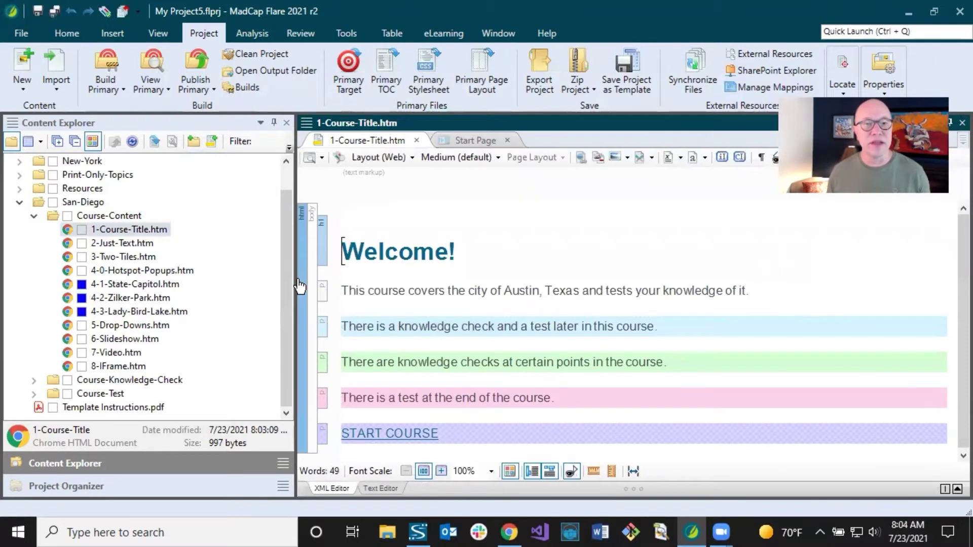
drag(297, 278, 246, 272)
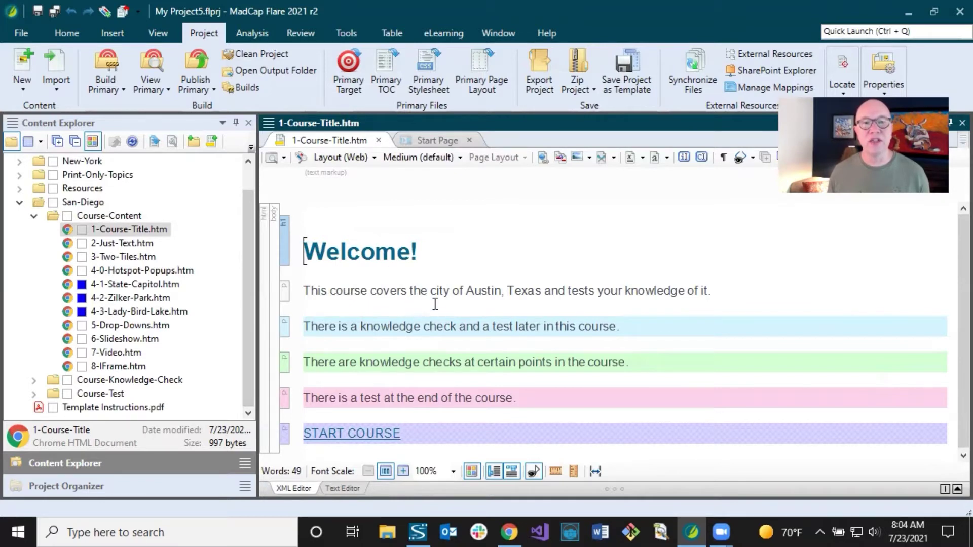
click(444, 292)
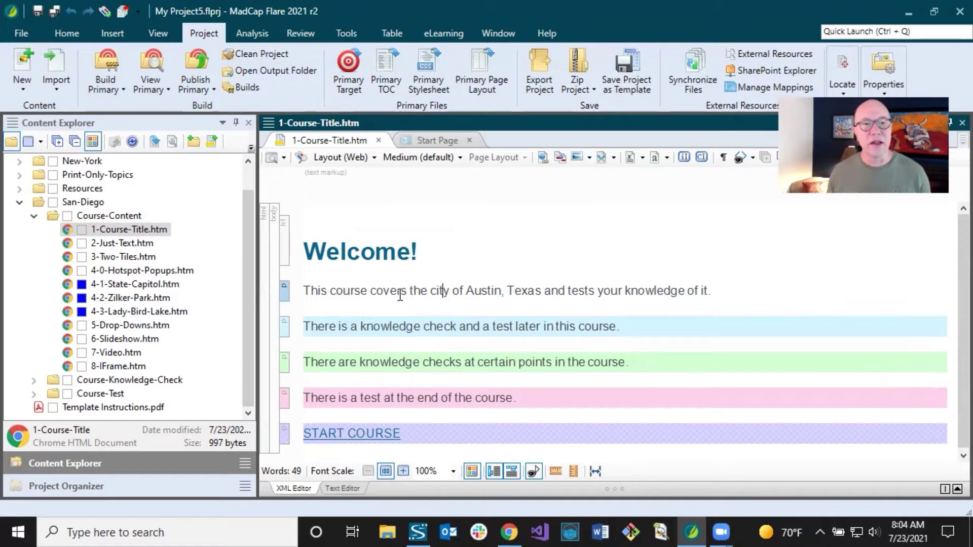
click(378, 141)
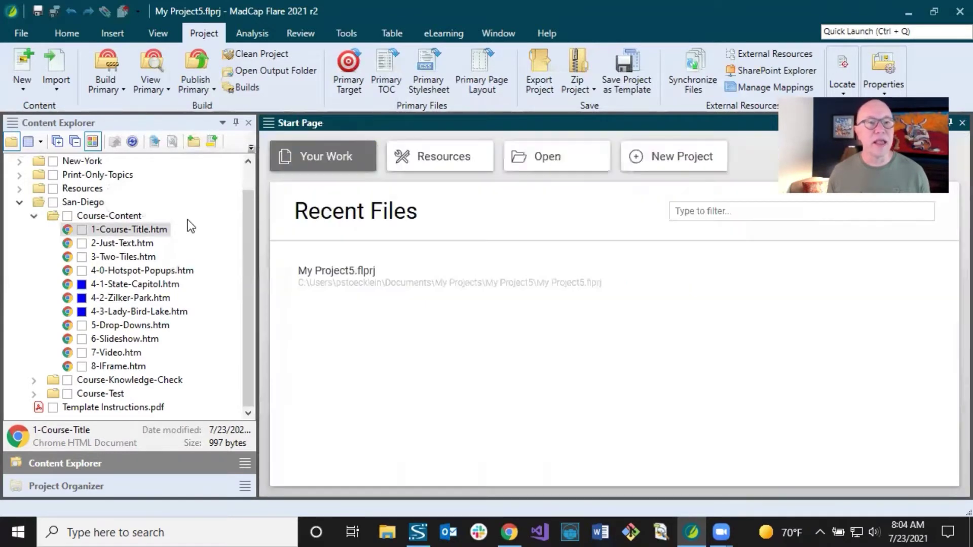
click(143, 245)
click(133, 258)
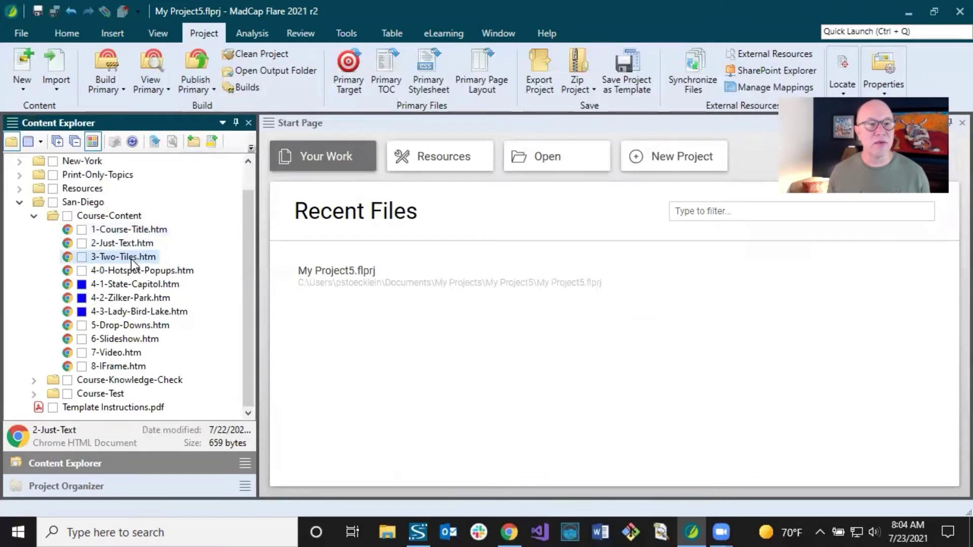
Step: Examine the hotspot, drop-down, slideshow, video and iframe sample topics in San-Diego's Course-Content folder
click(161, 272)
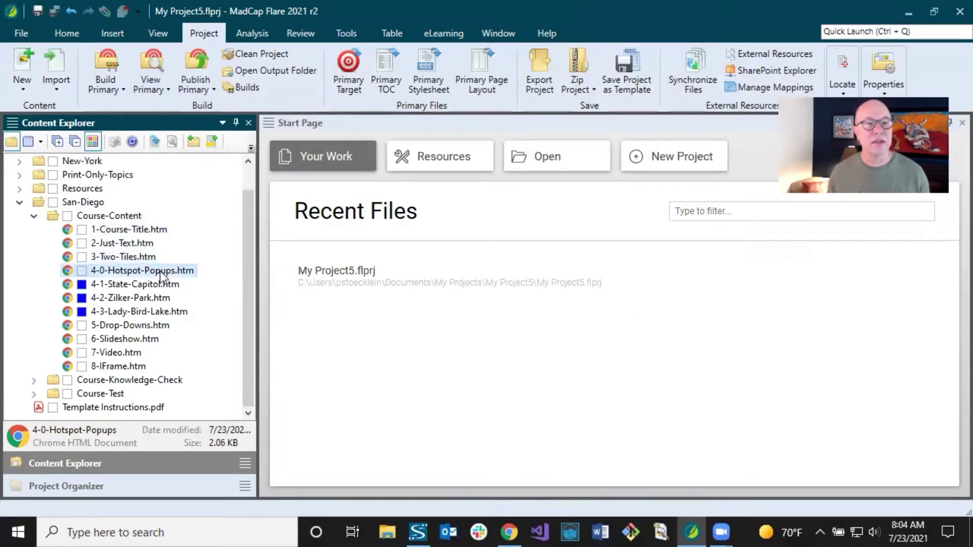
click(138, 284)
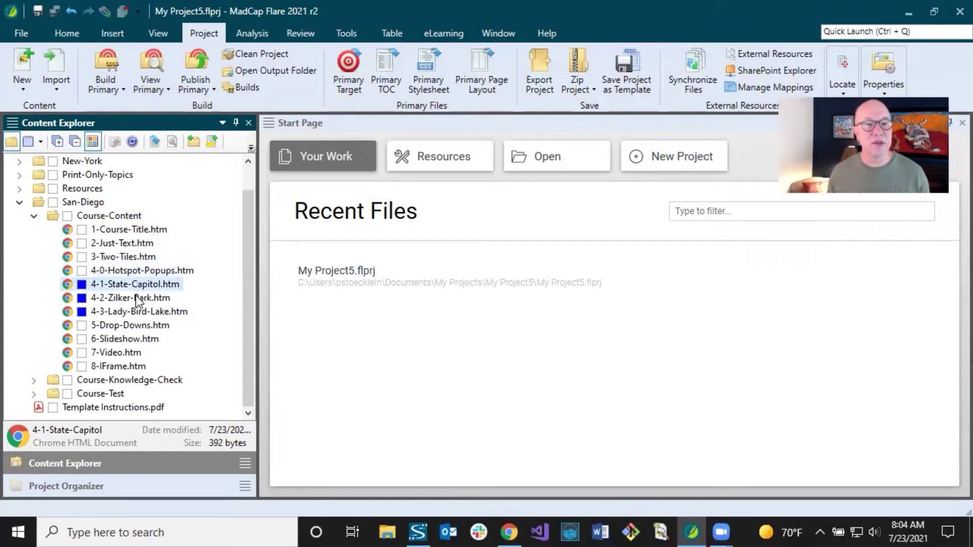
click(139, 298)
click(140, 311)
click(139, 284)
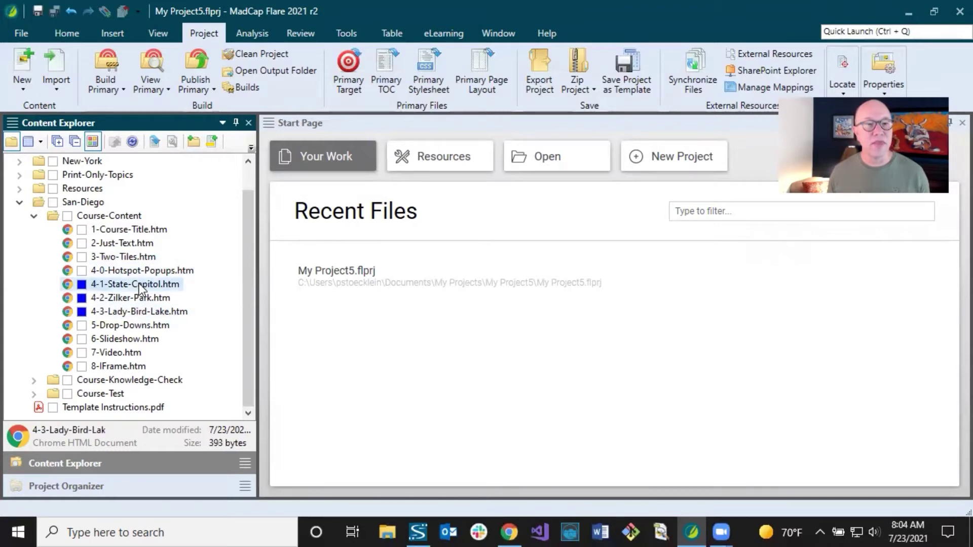
click(133, 326)
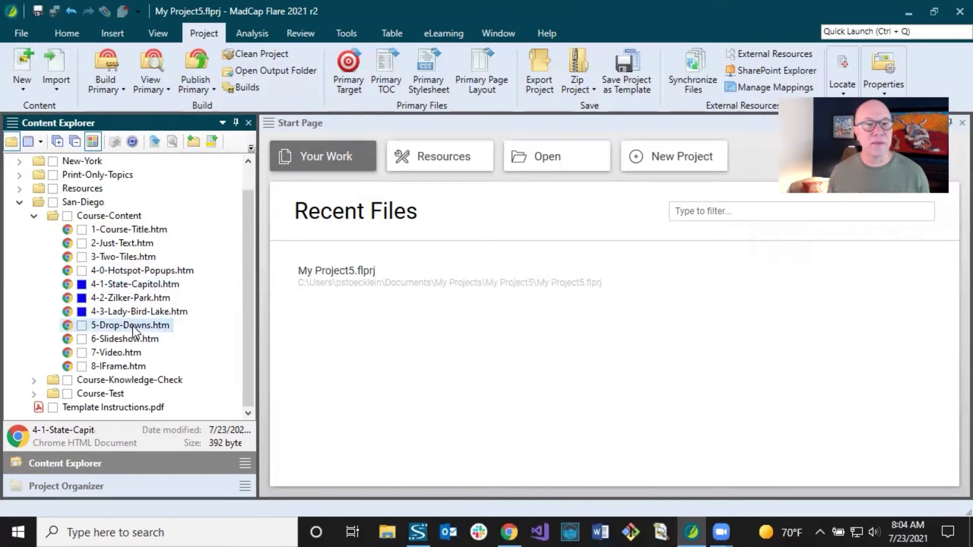
click(126, 340)
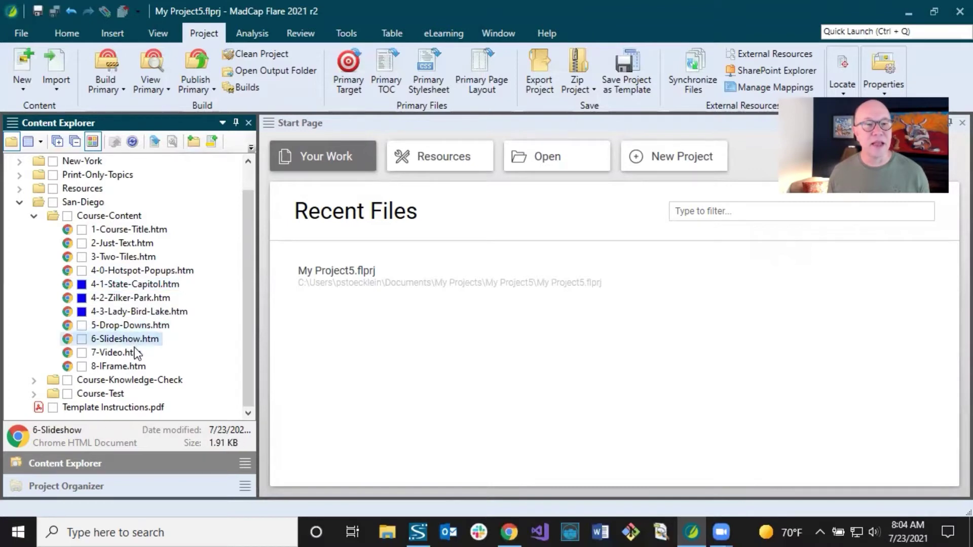
click(133, 352)
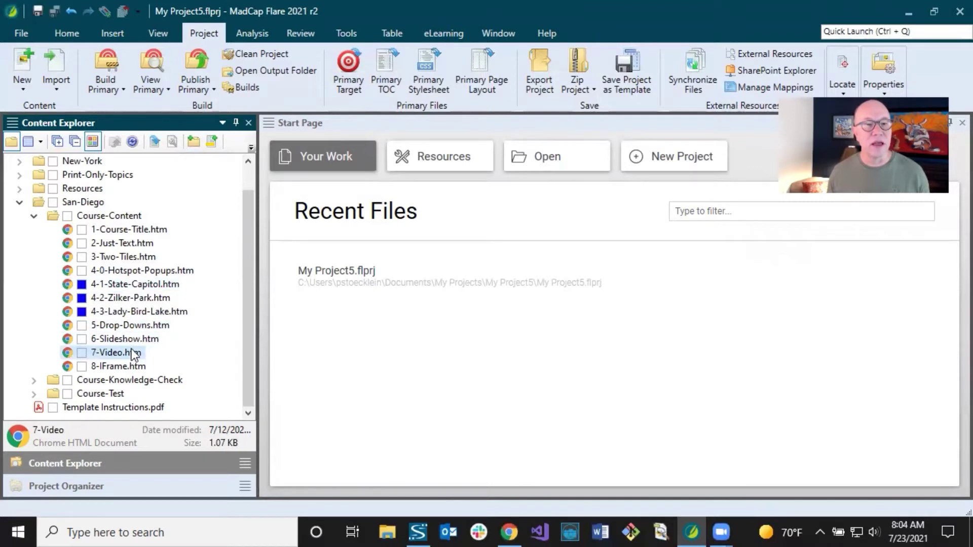
click(131, 343)
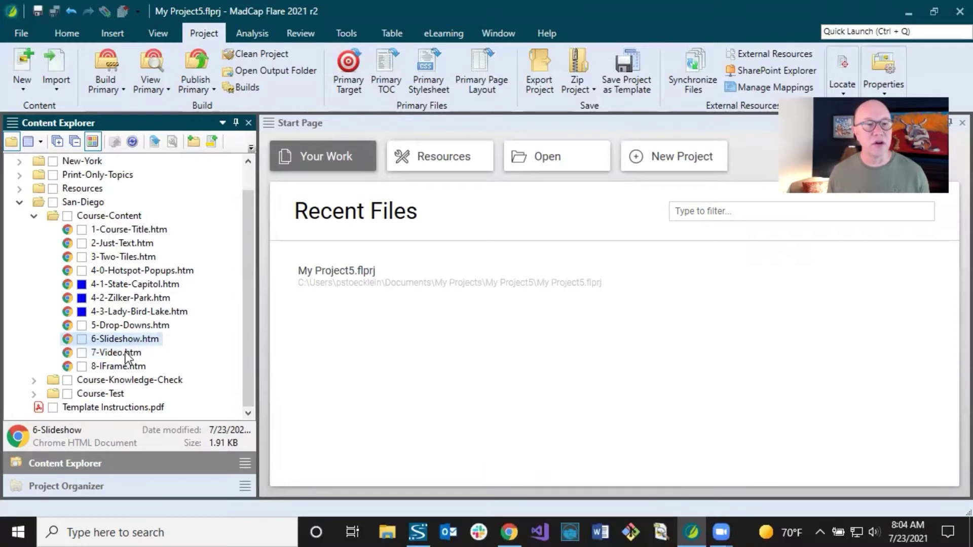
click(131, 355)
click(132, 366)
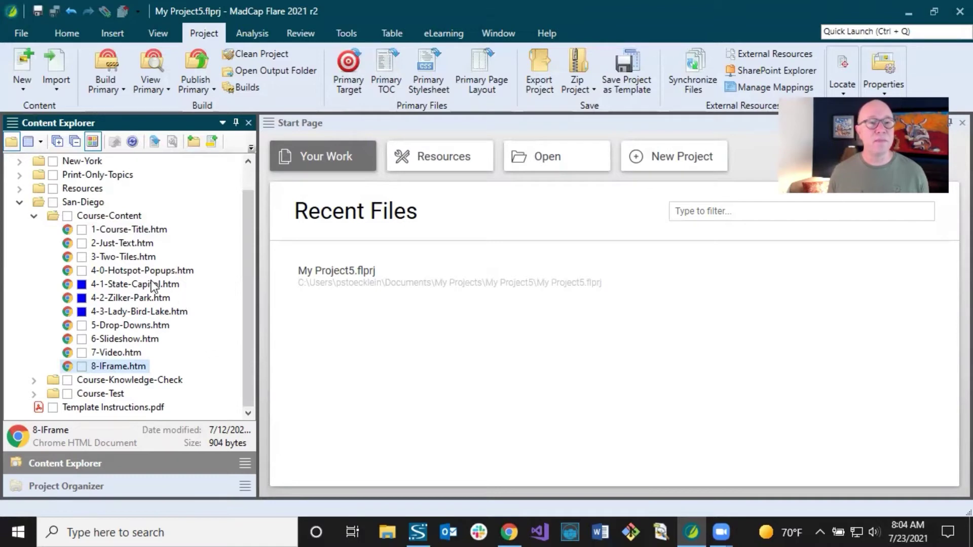
click(121, 260)
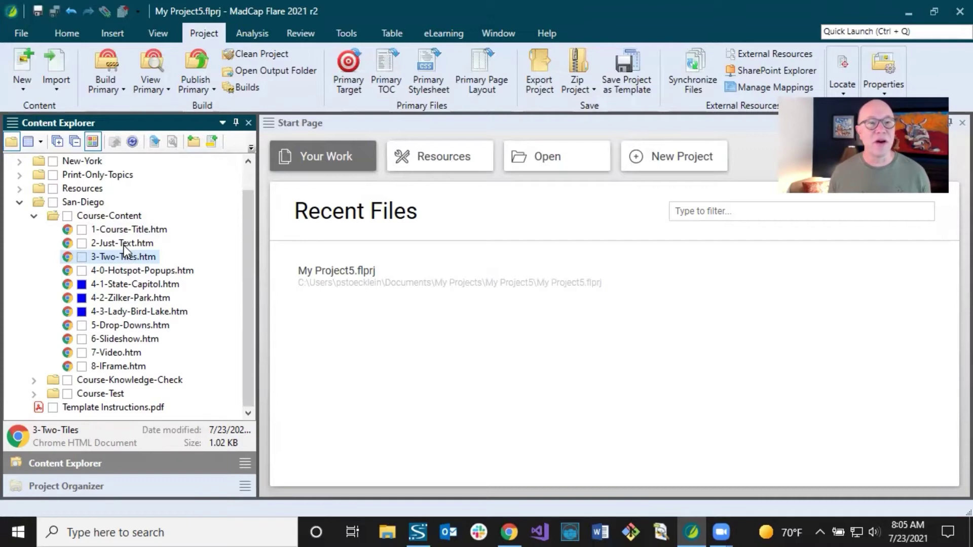
Step: Rename the 2-Just-Text.htm topic in San-Diego's Course-Content folder as 2-SD-History.htm and update the affected links
click(124, 245)
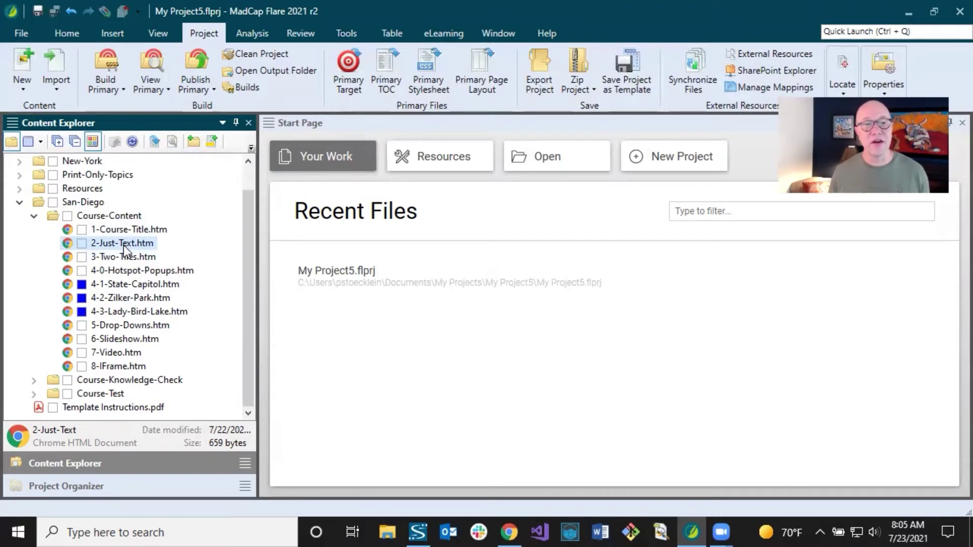
click(124, 246)
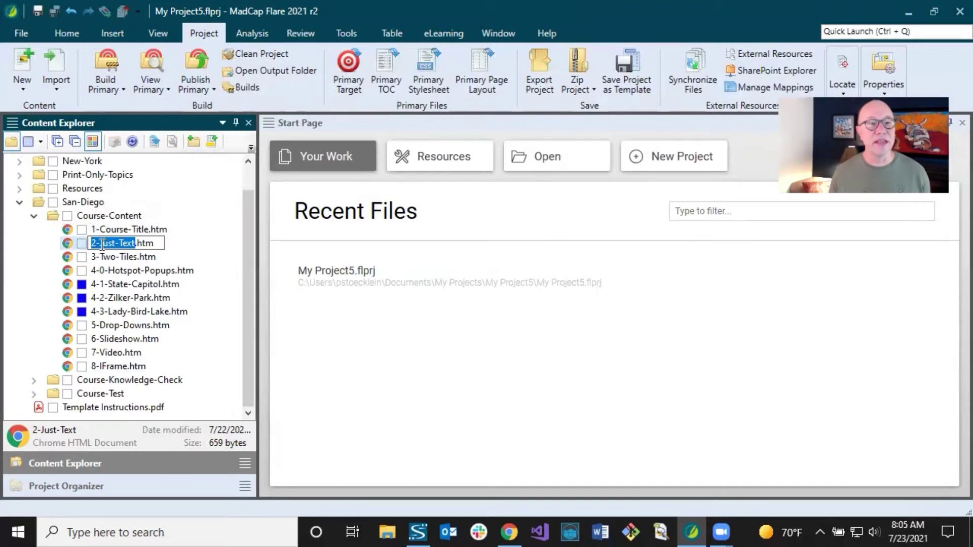
drag(100, 244, 135, 248)
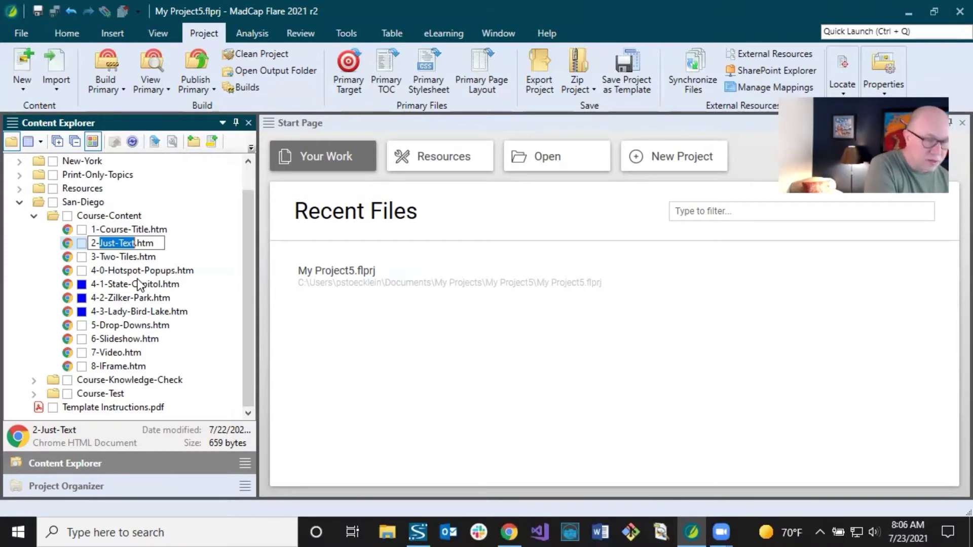
text(j)
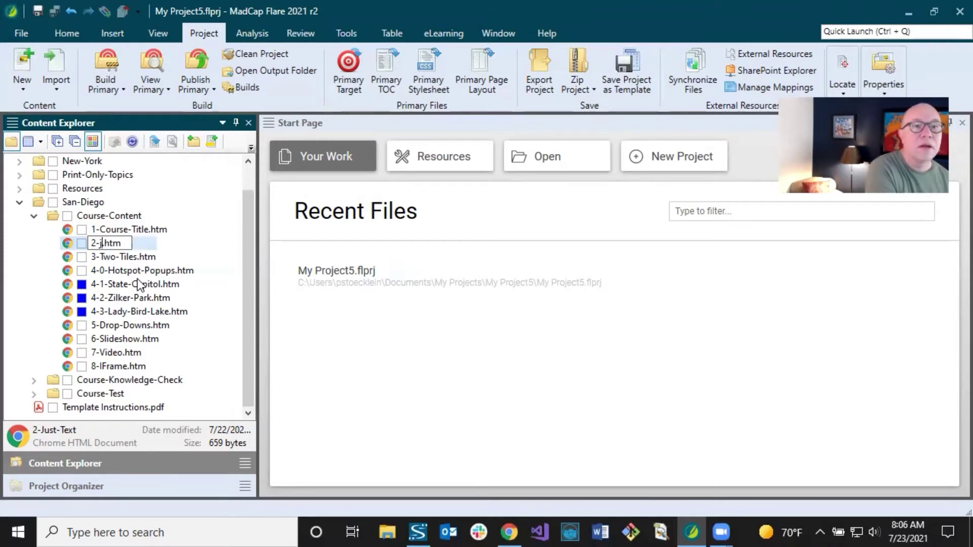
key(BackSpace)
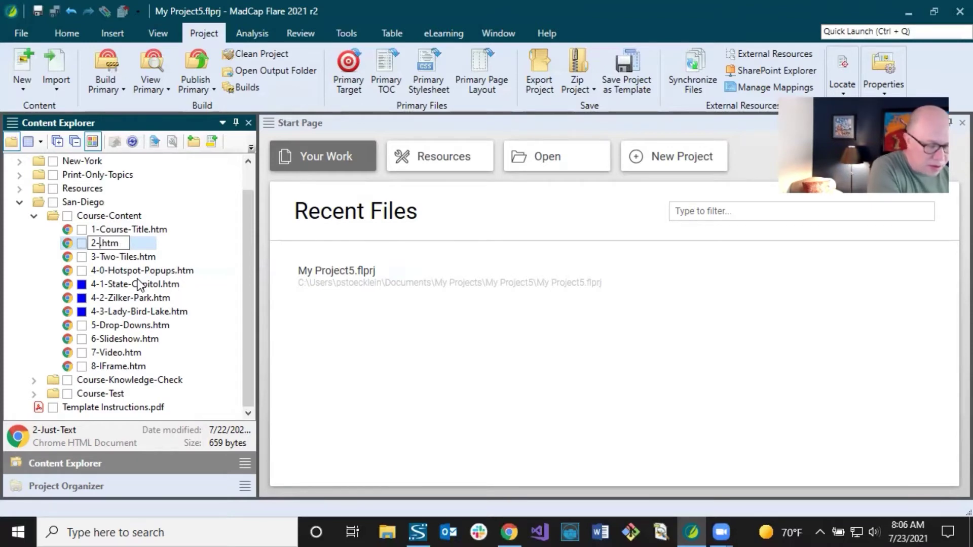
text(SD)
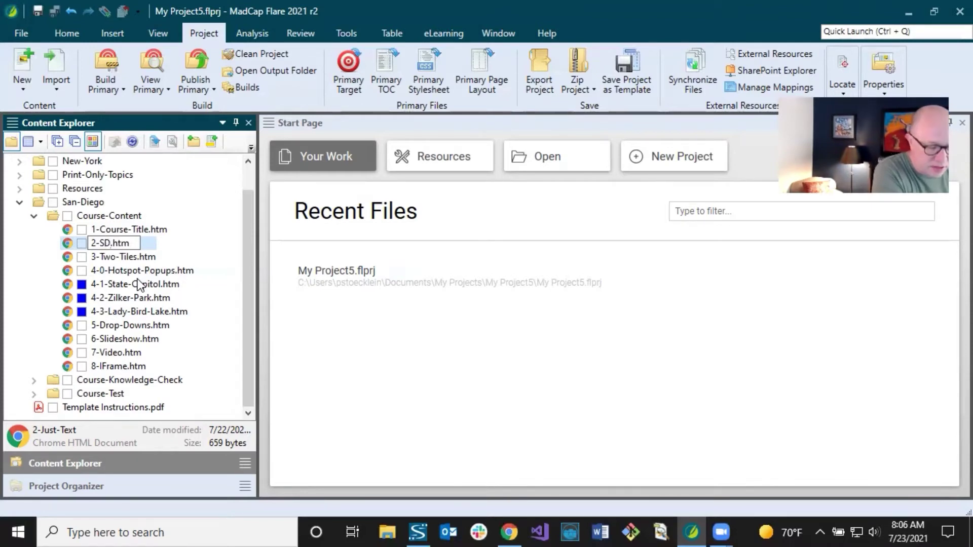
text(-S)
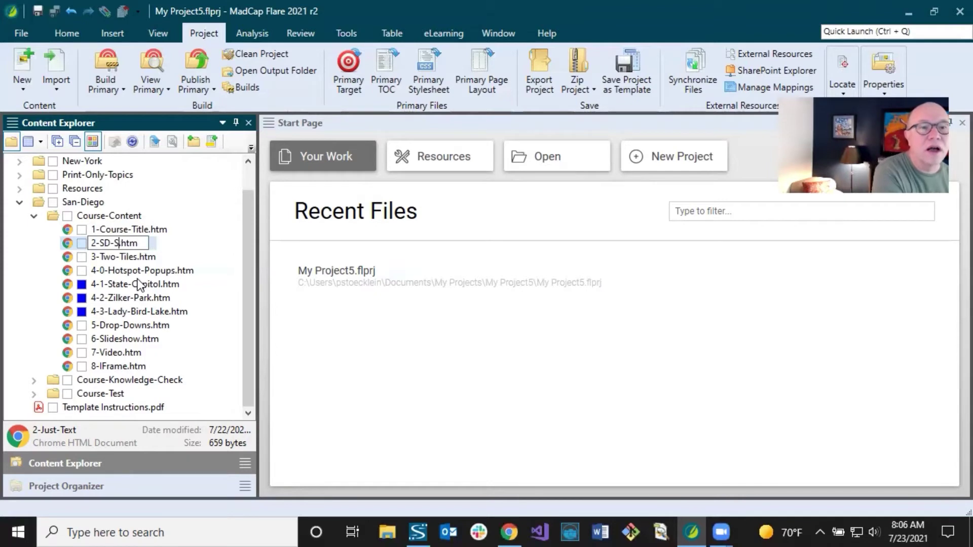
text(ample)
key(Escape)
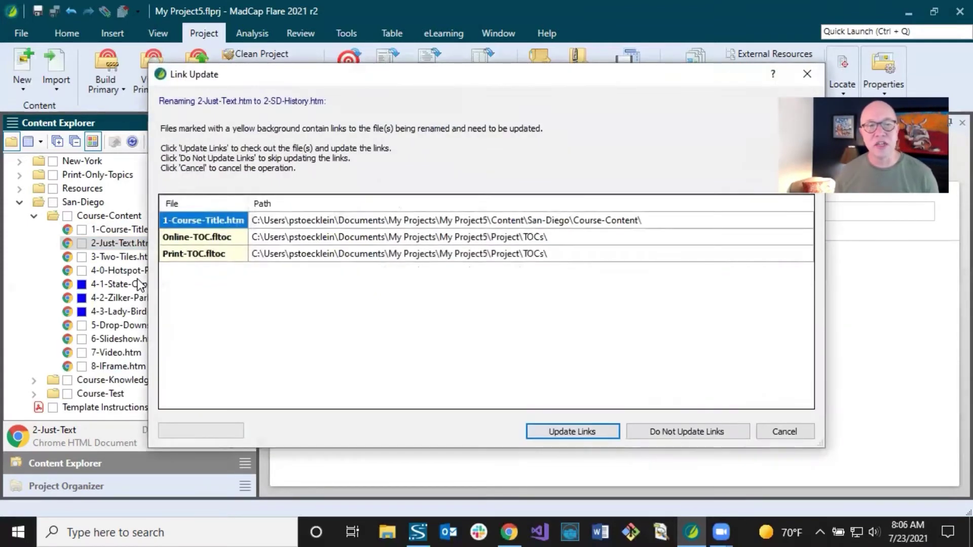
click(560, 430)
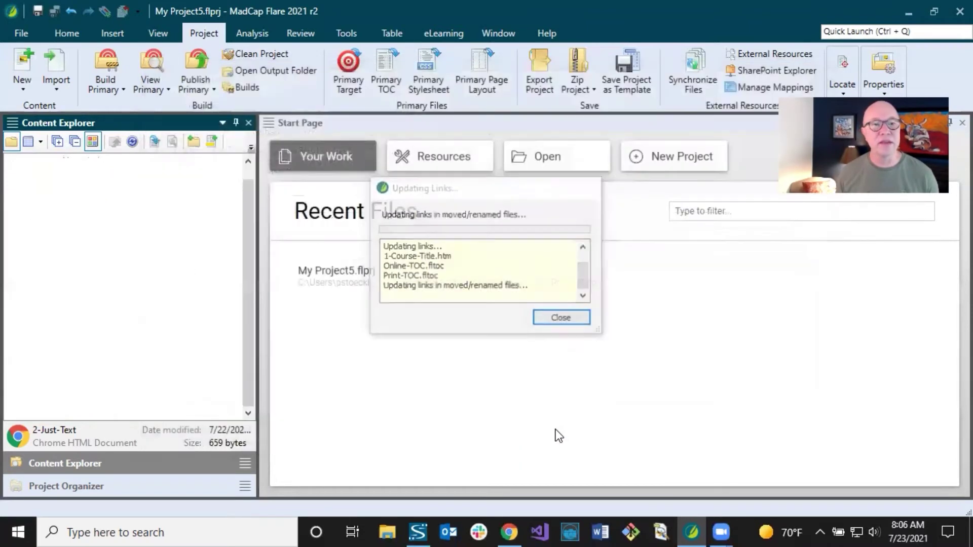
Step: Rename the 1-Course-Title.htm topic as 1-SD-Course-Title.htm and update the links in the files that reference it
click(126, 256)
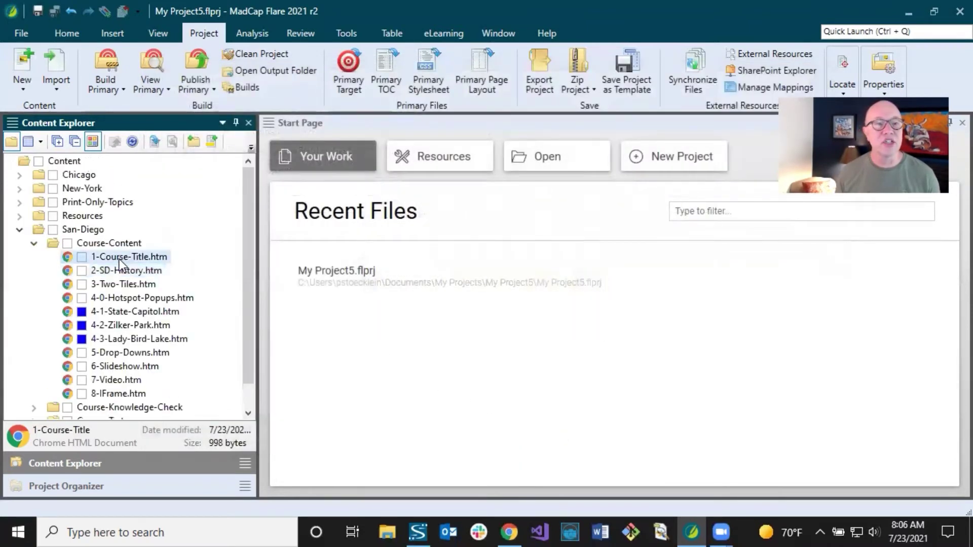
click(120, 259)
click(100, 256)
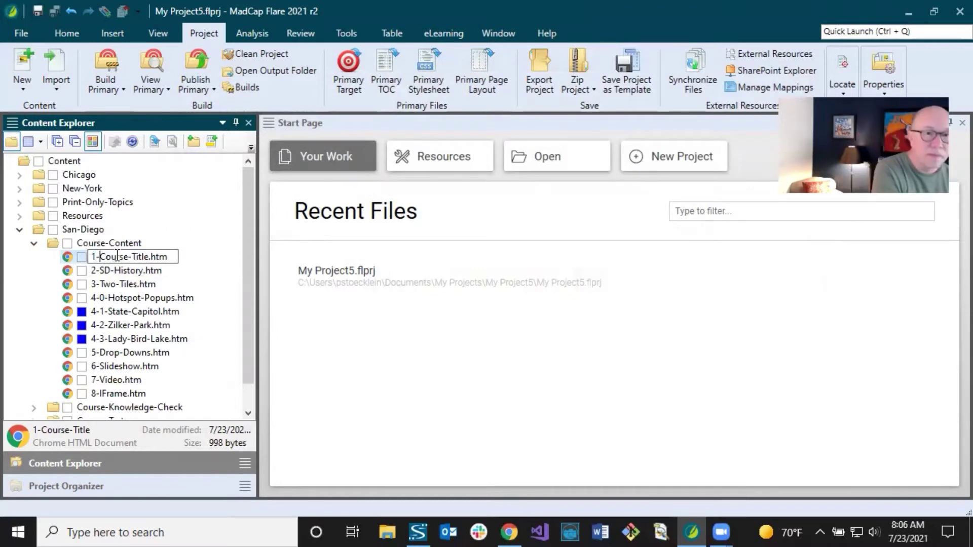
text(SD-)
key(Return)
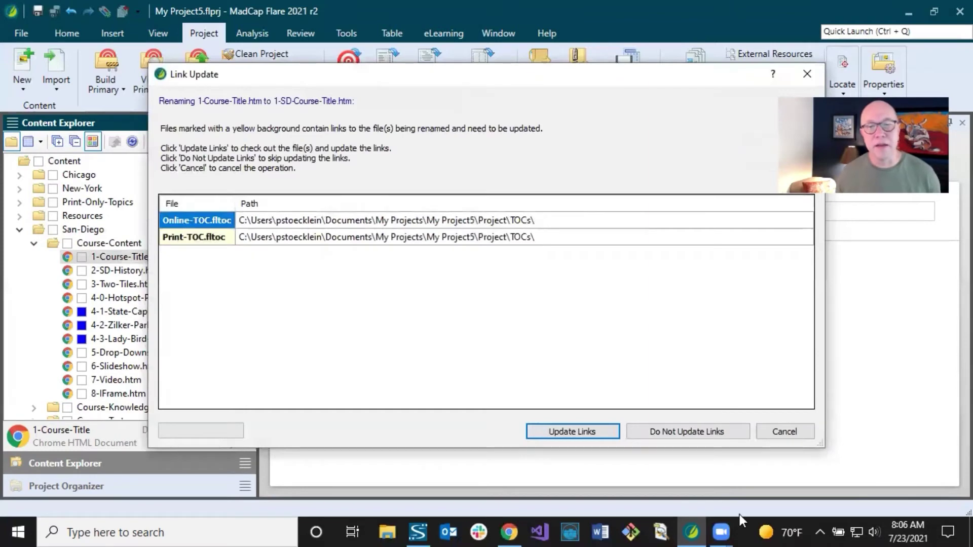
click(552, 426)
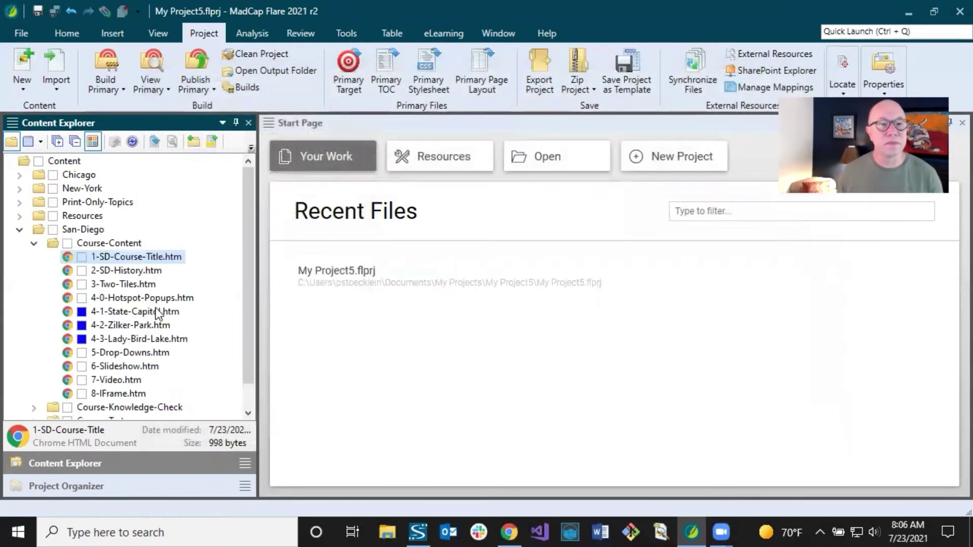
Step: Rename the 3-Two-Tiles.htm topic as 3-SD-Music.htm and update its links in the online and print TOCs
click(122, 285)
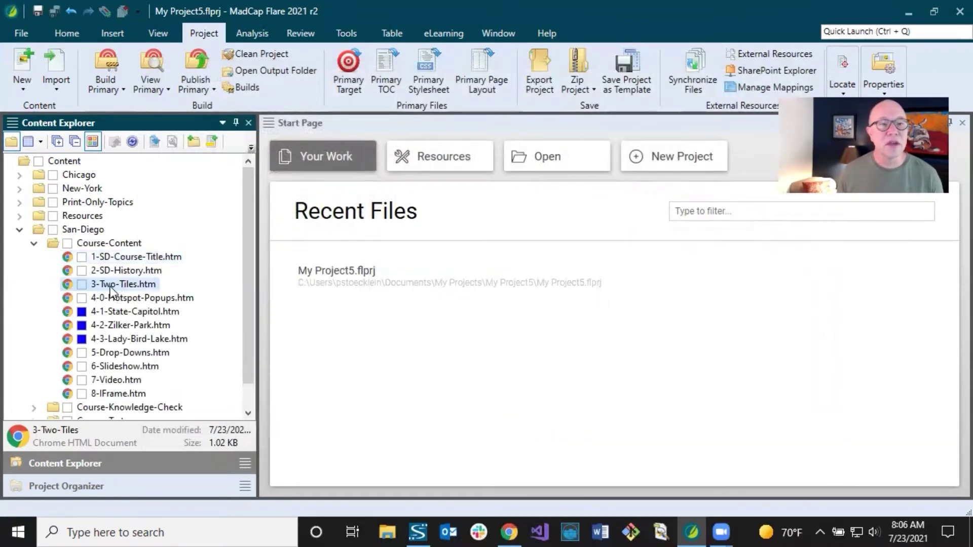
click(112, 286)
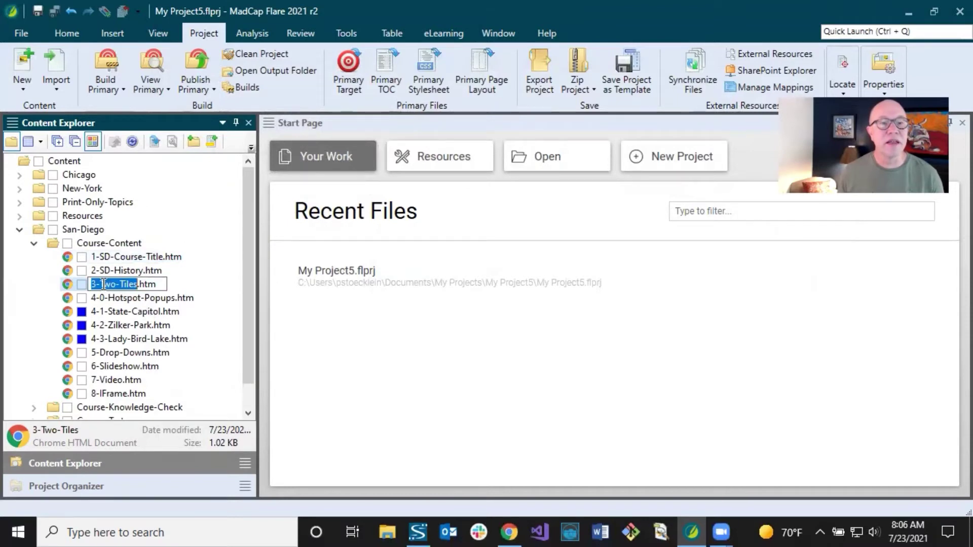
click(103, 284)
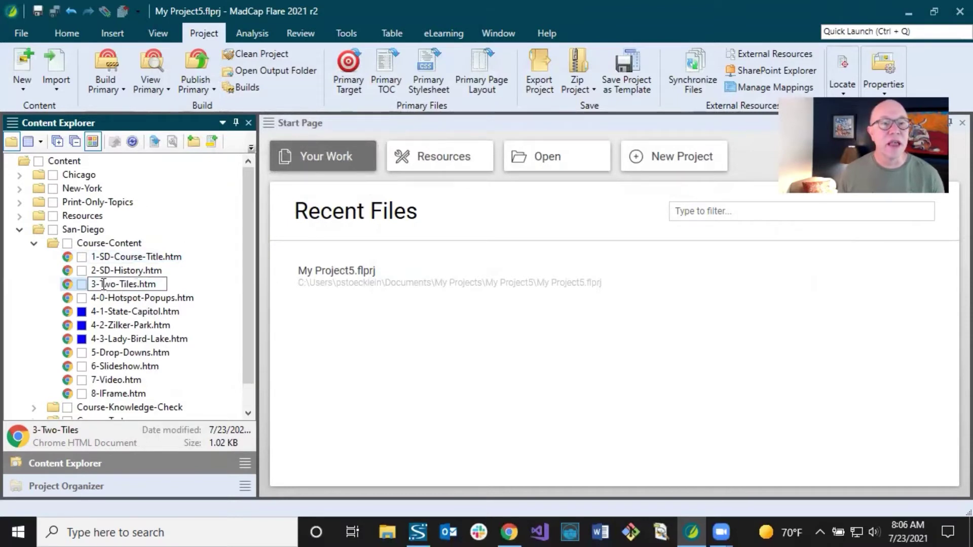
drag(103, 284, 137, 287)
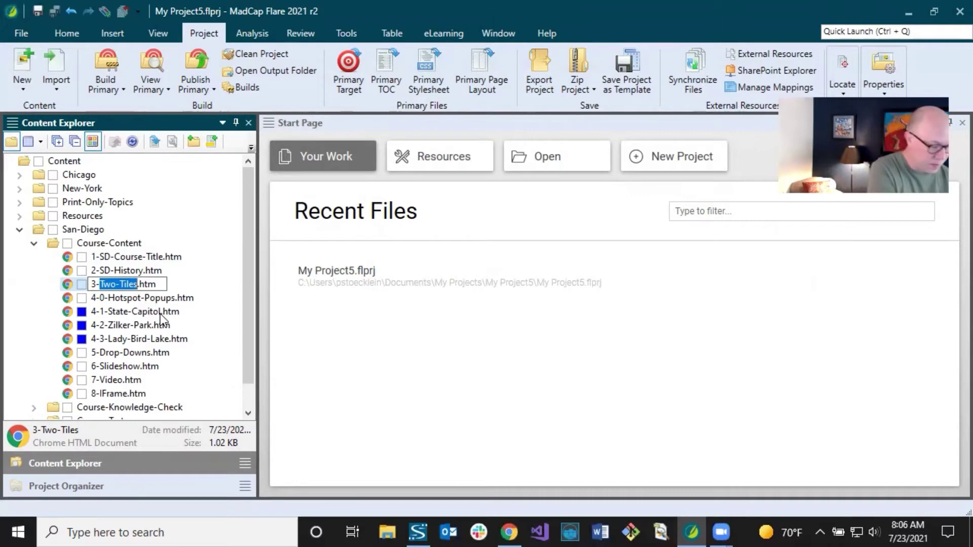
text(SD-M)
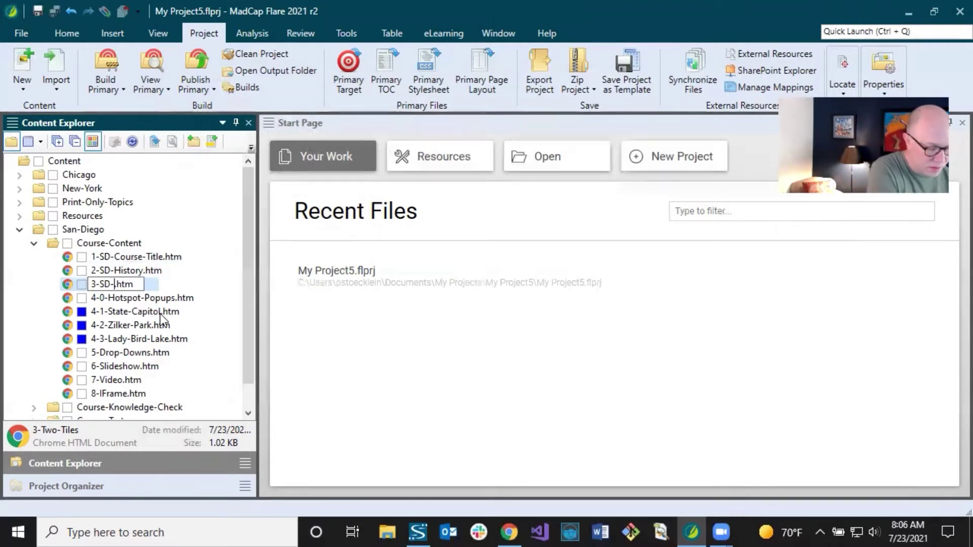
text(u)
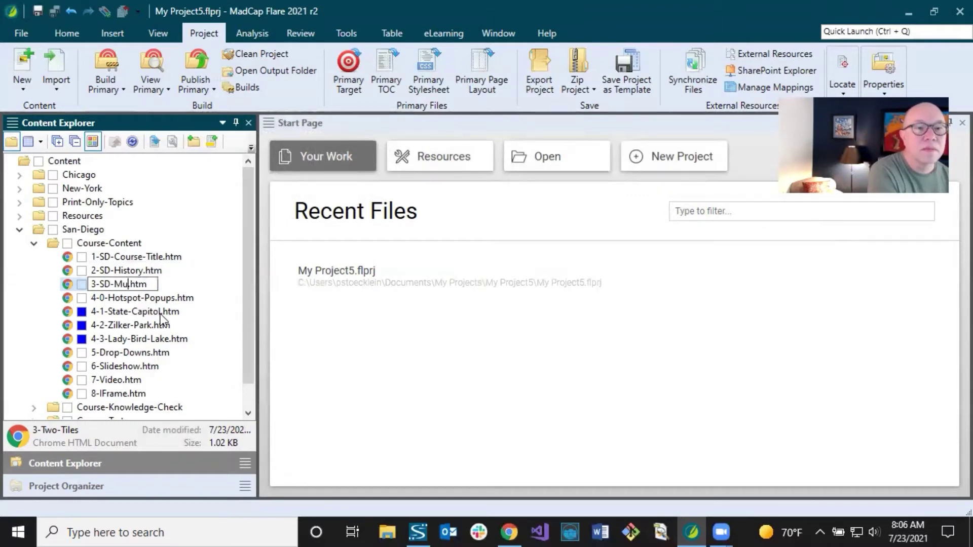
text(sic)
key(Return)
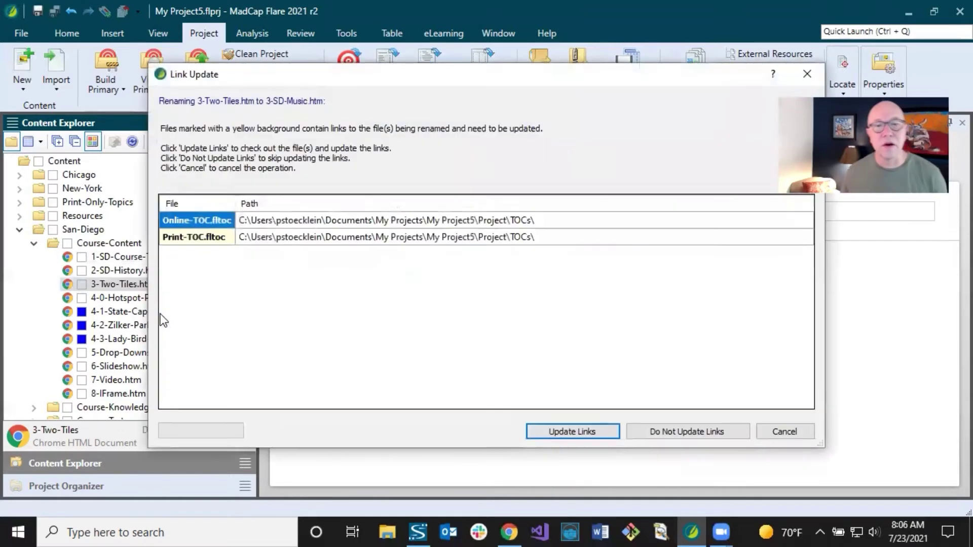
click(545, 427)
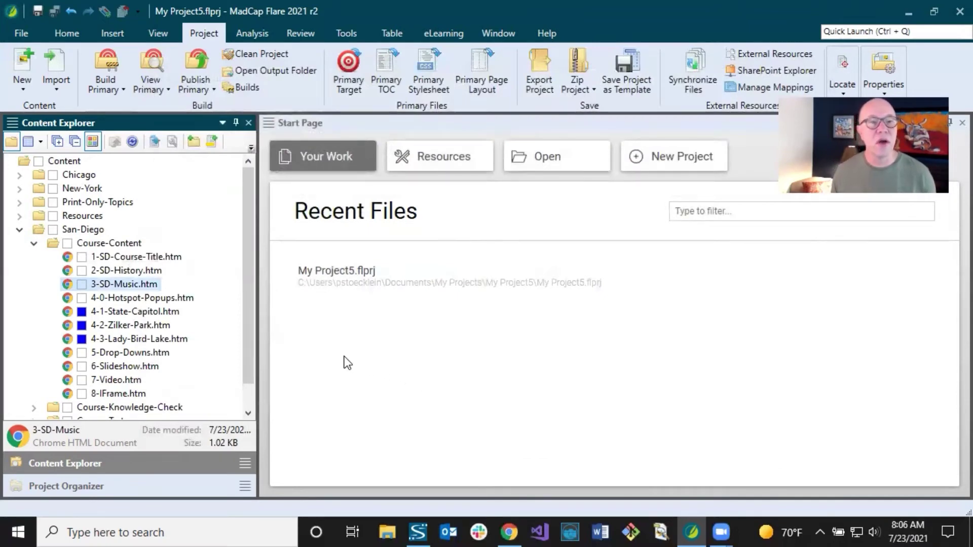
Step: Delete the 4-0-Hotspot-Popups.htm topic from San-Diego's Course-Content folder and remove the links pointing to it
right_click(139, 299)
click(172, 384)
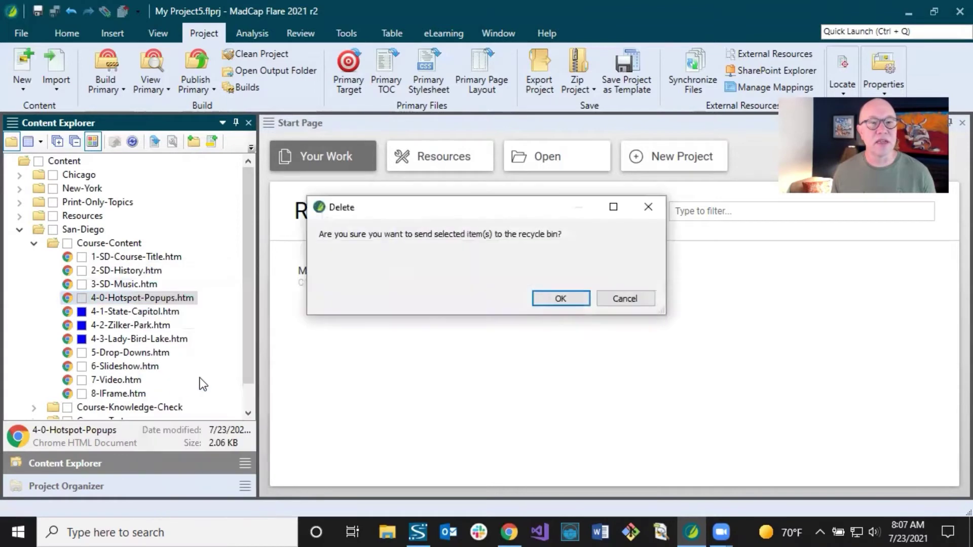
click(557, 300)
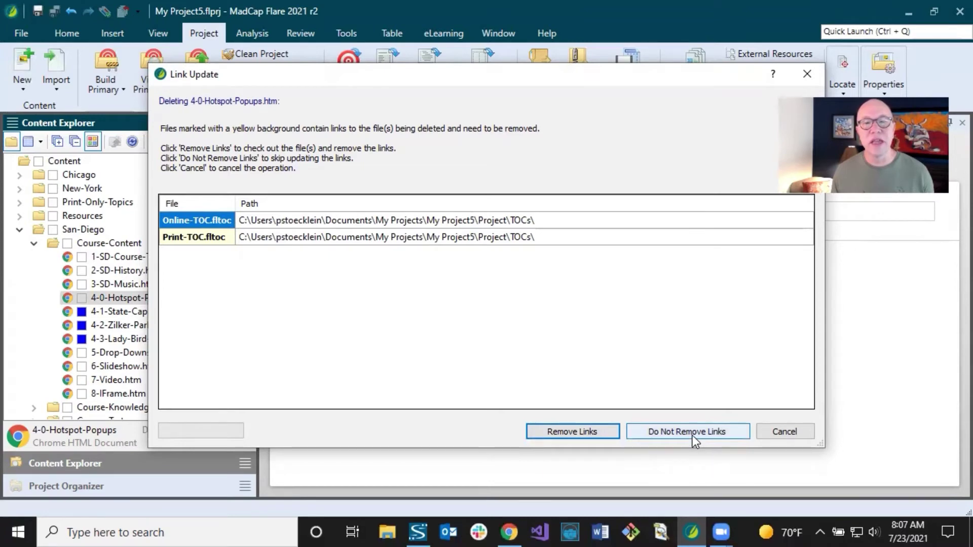
click(562, 432)
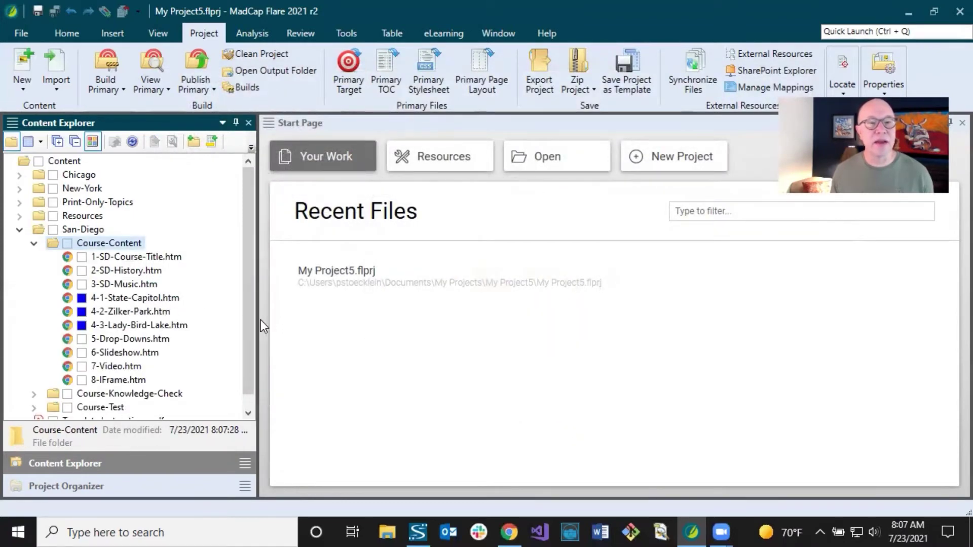
Step: Widen the Content Explorer and split its view so Course-Content's files are listed separately from the folder tree
drag(258, 320, 374, 327)
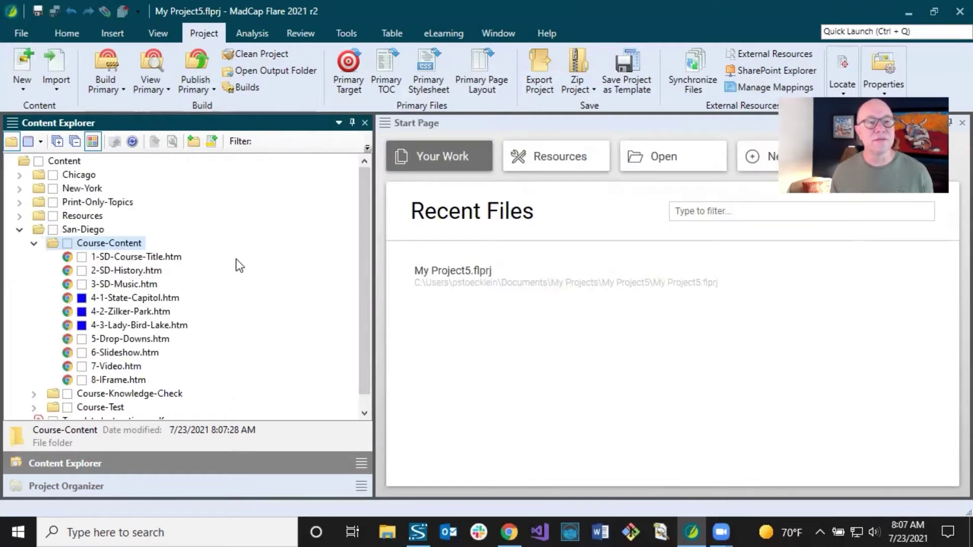
click(29, 142)
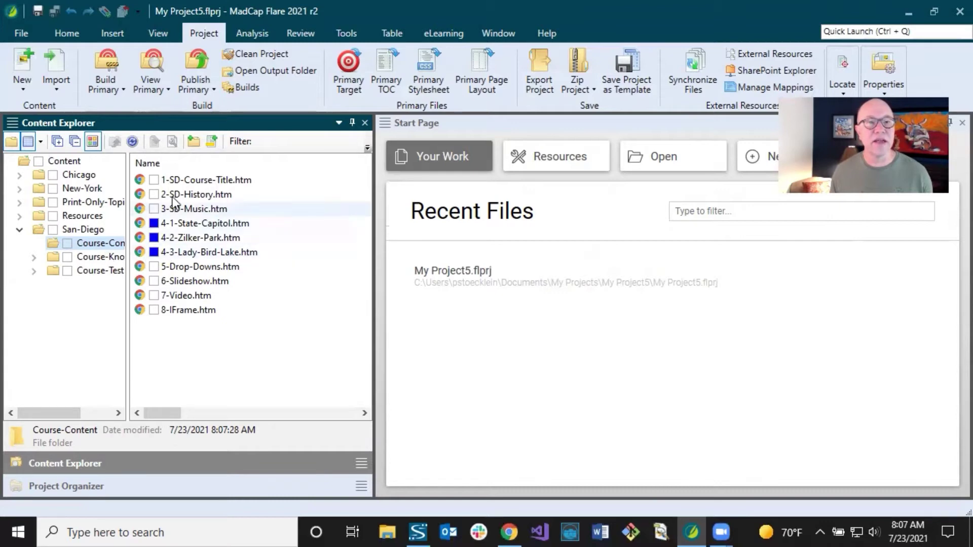
Step: Delete the 4-1-State-Capitol, 4-2-Zilker-Park, 4-3-Lady-Bird-Lake, 6-Slideshow and 8-IFrame topics from San-Diego's Course-Content folder and remove the links pointing to them
click(188, 223)
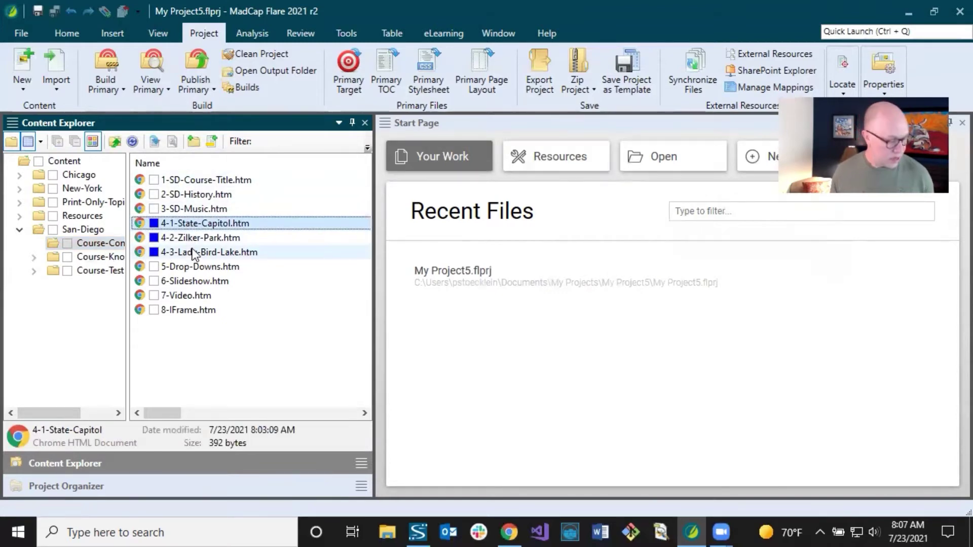
shift+click(195, 252)
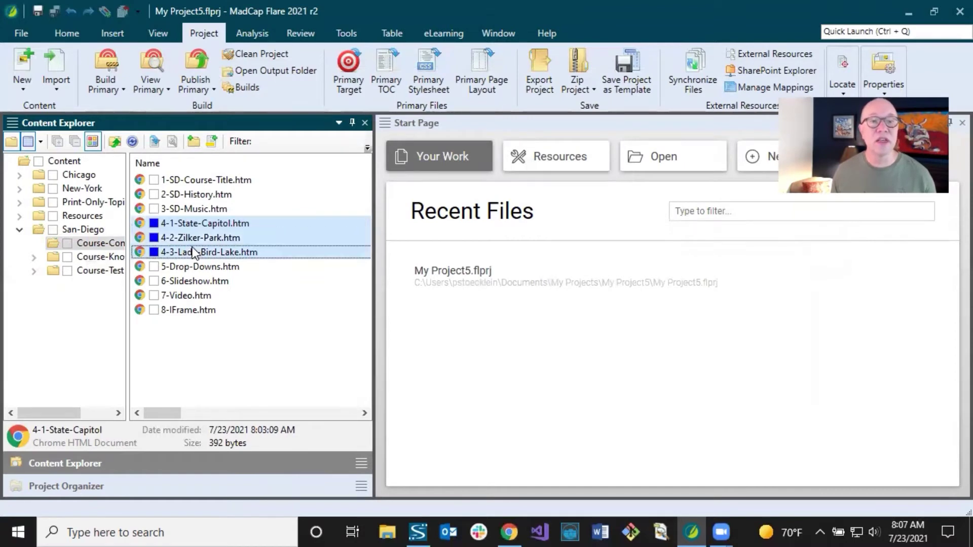
ctrl+click(205, 282)
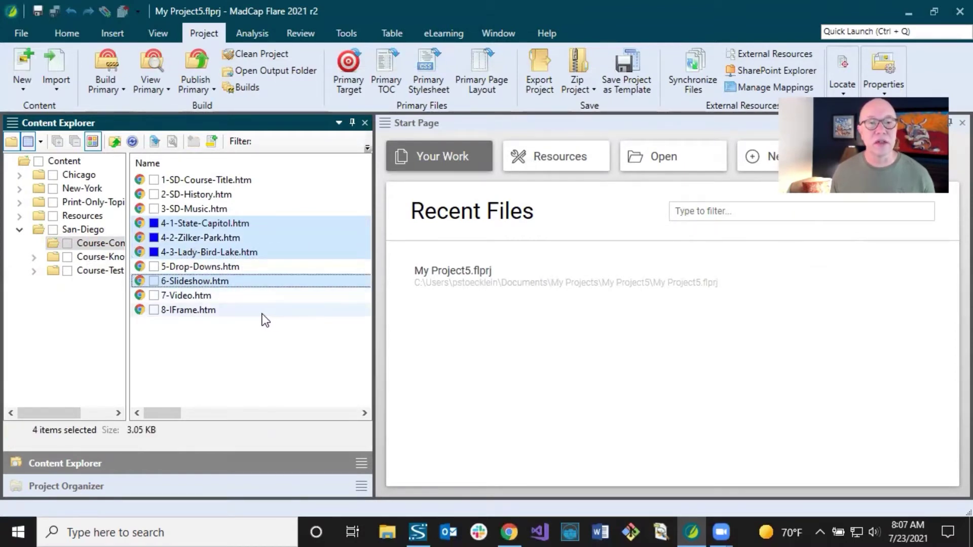
ctrl+click(192, 310)
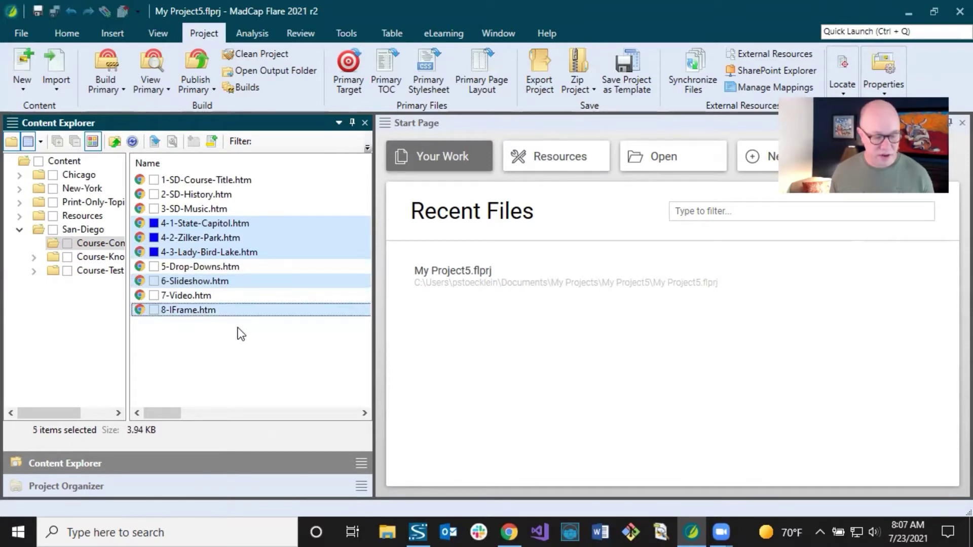
key(Delete)
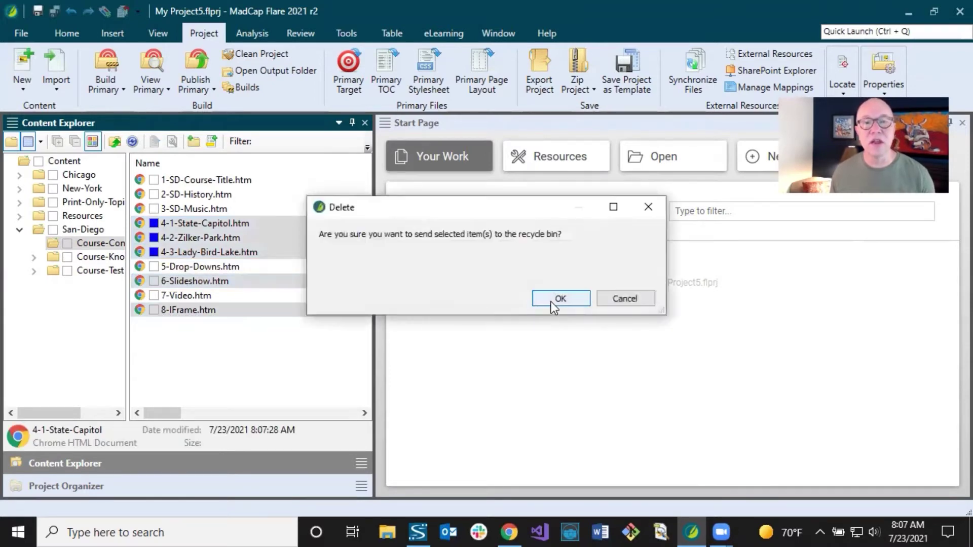
click(552, 302)
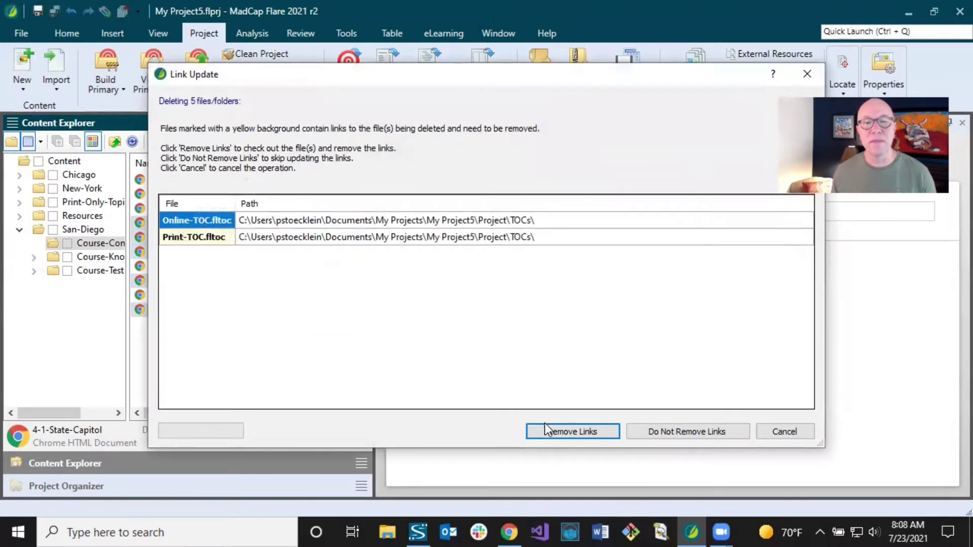
click(544, 430)
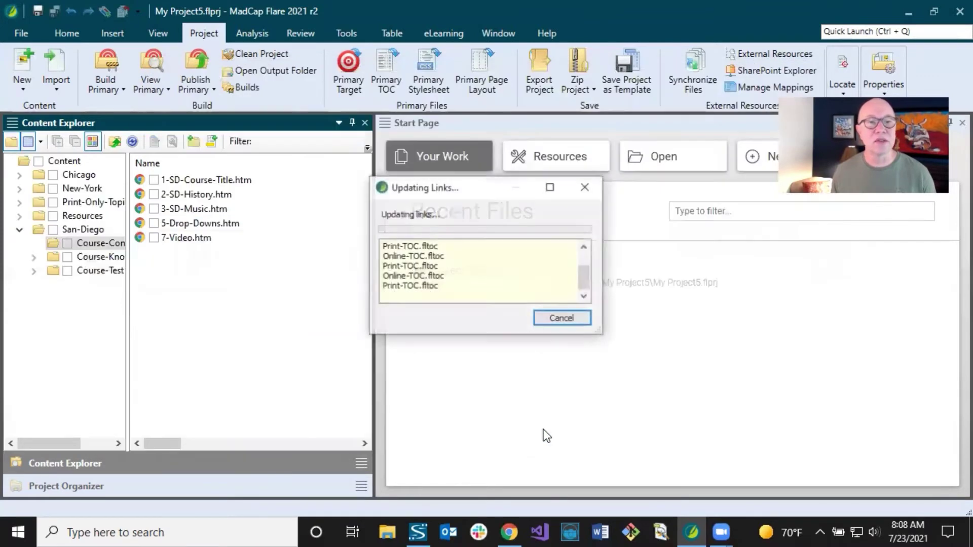
Step: Return the Content Explorer to a single narrower tree and expand San-Diego's Course-Content folder
click(27, 141)
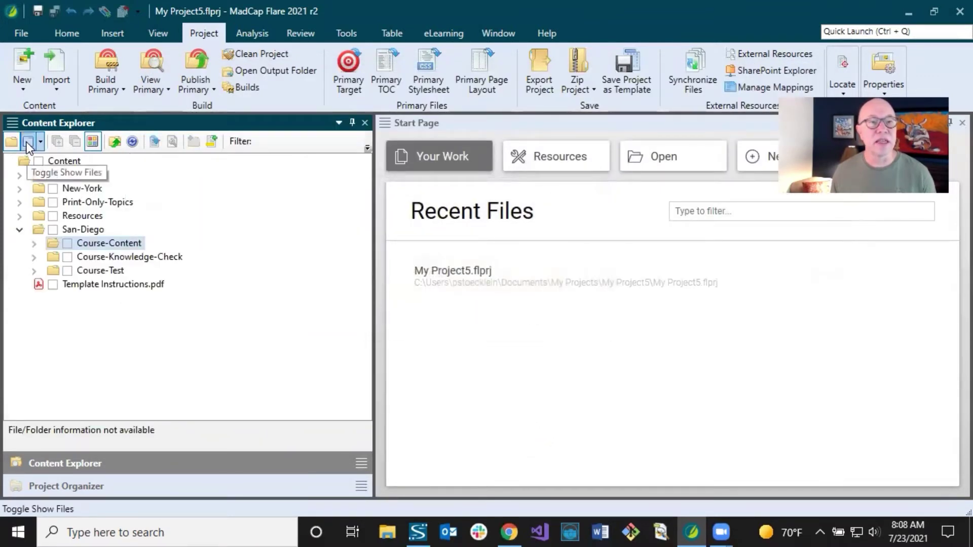
drag(374, 271, 254, 268)
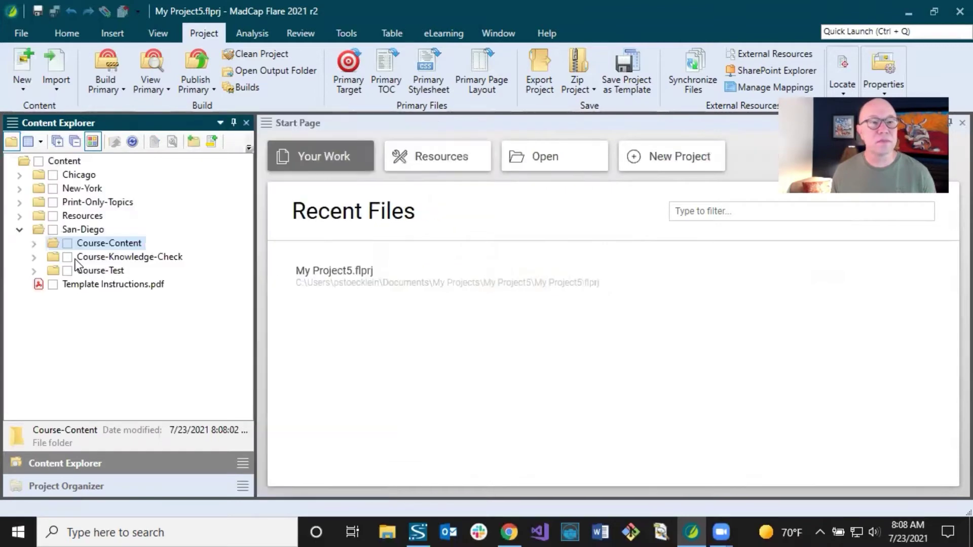
click(34, 243)
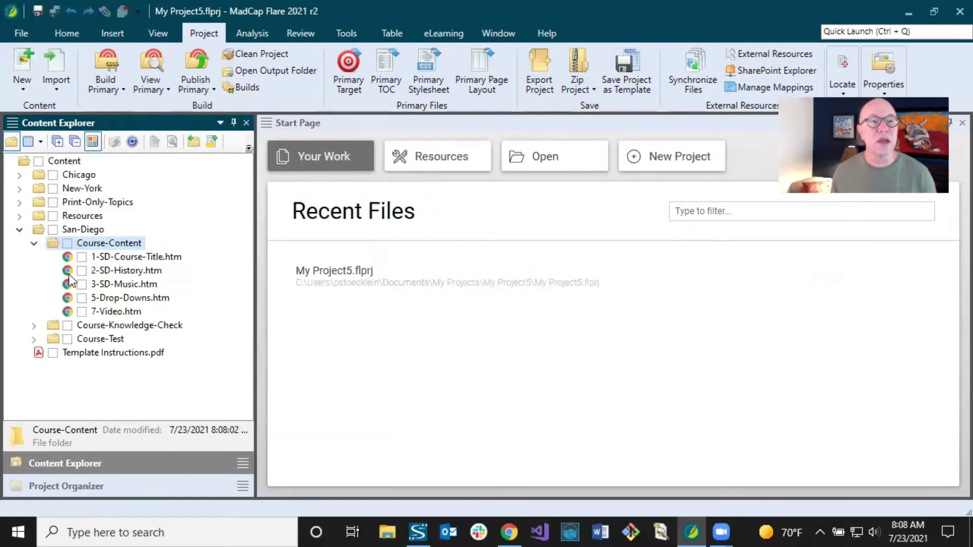
Step: Rename the 5-Drop-Downs.htm topic as 4-Beer.htm and update its links in the online and print TOCs
click(124, 300)
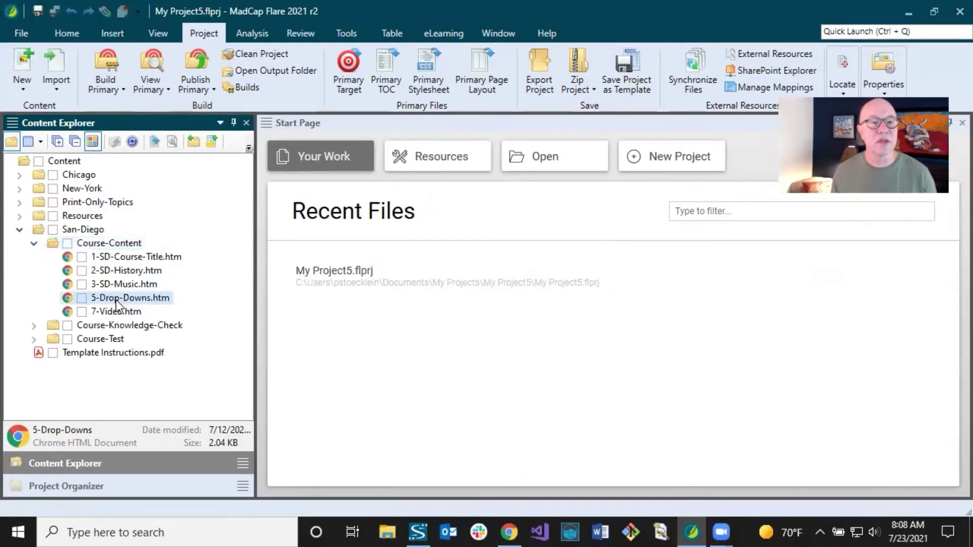
click(121, 299)
click(133, 298)
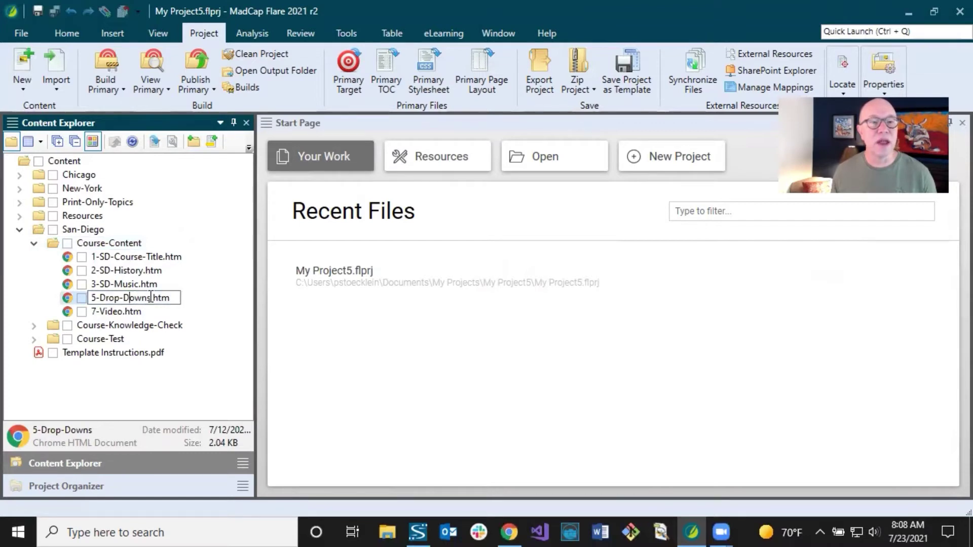
drag(150, 297, 74, 298)
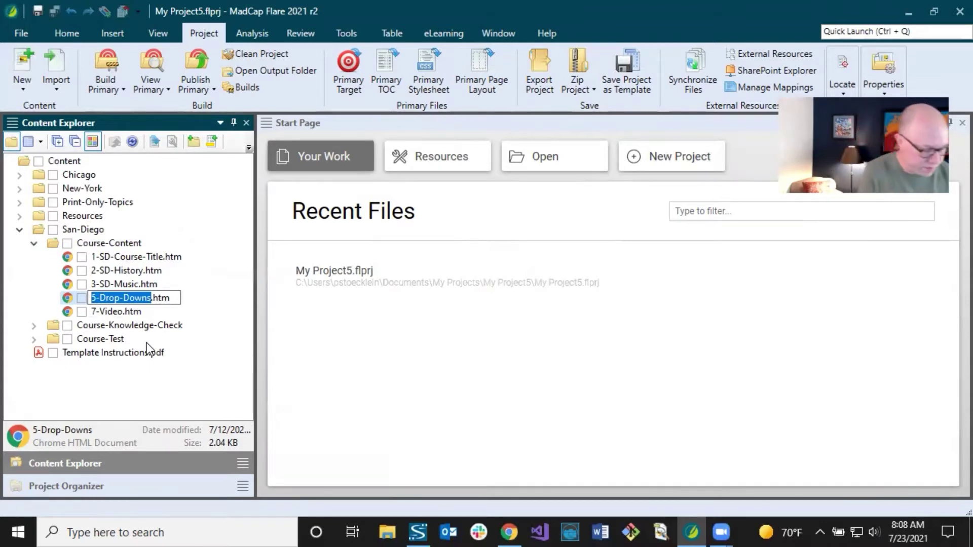
text(kj)
key(BackSpace)
key(BackSpace)
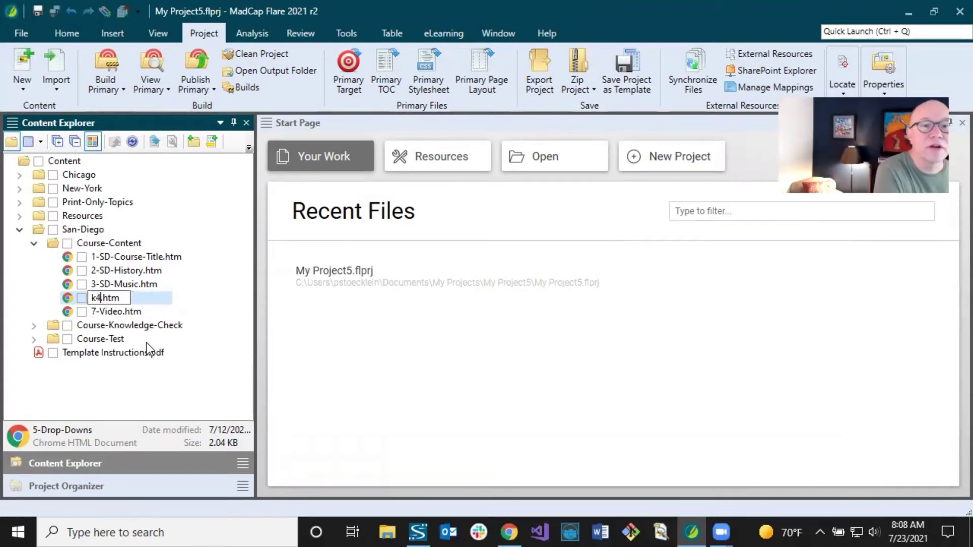
text(4)
text(-Beer)
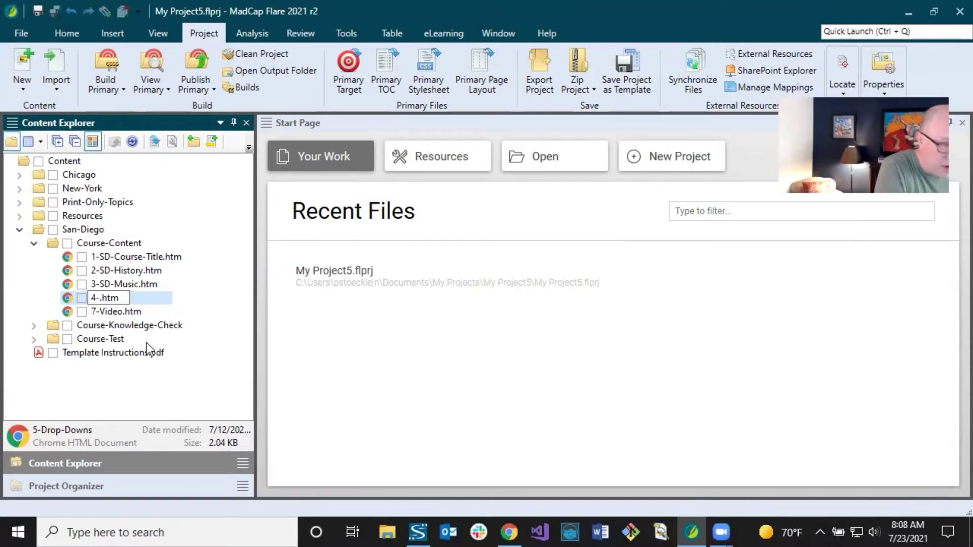
key(Return)
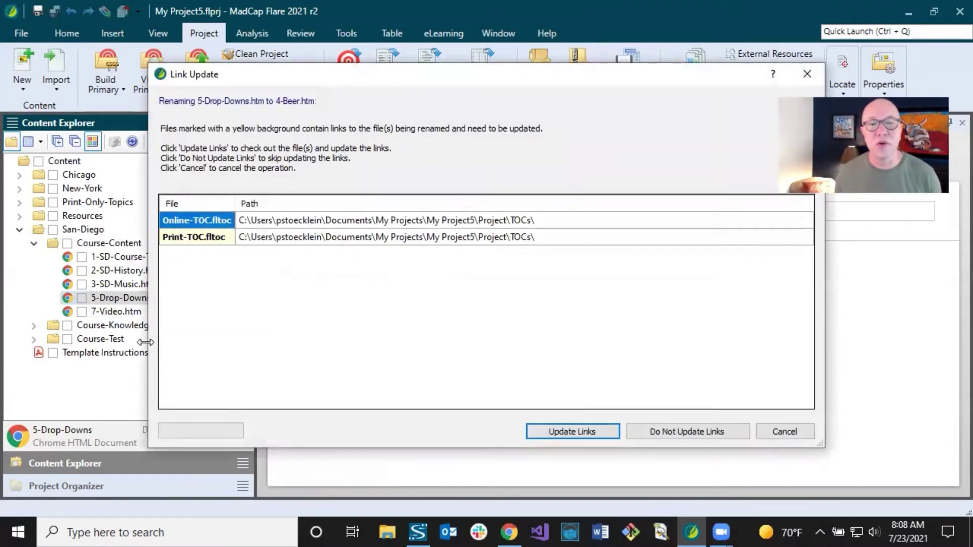
click(558, 428)
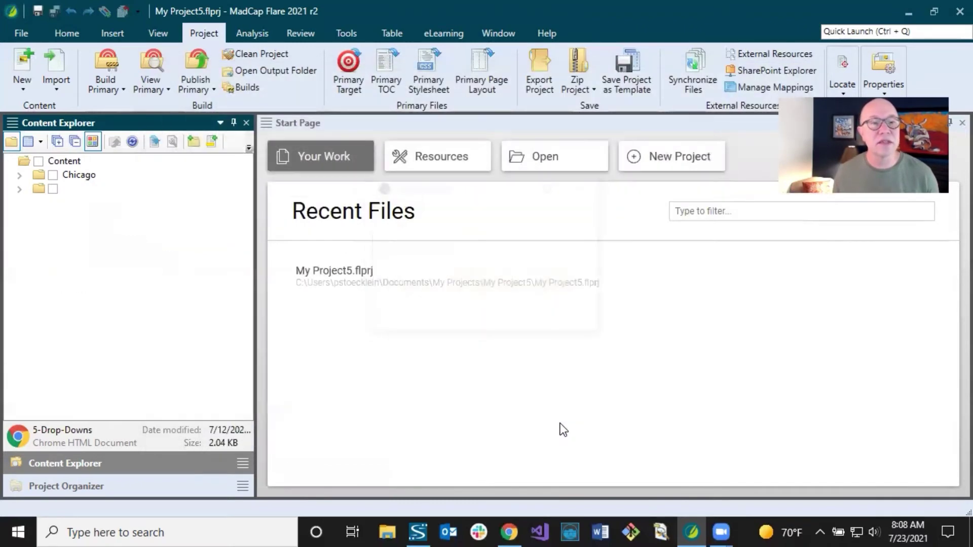
Step: Rename the 7-Video.htm topic as 5-Zoo.htm and update its links in the online and print TOCs
click(111, 310)
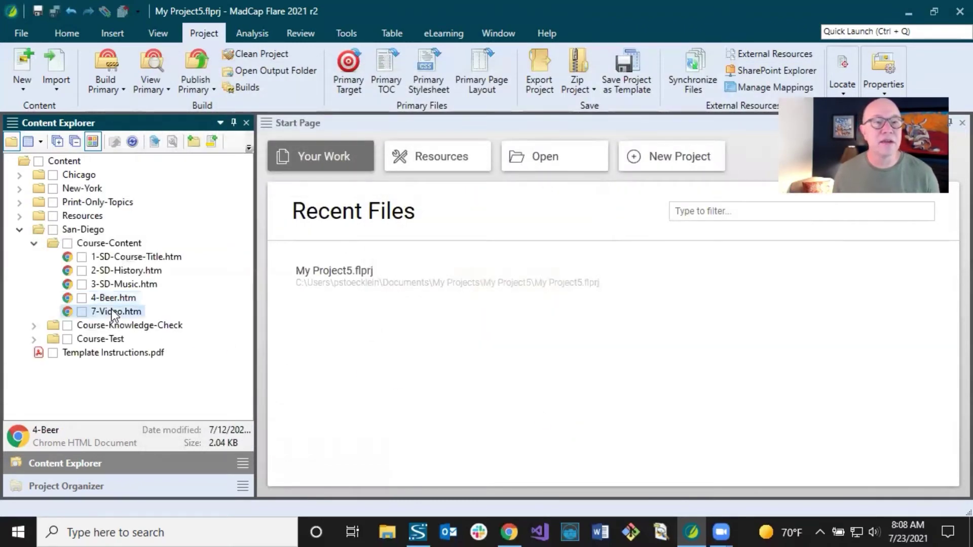
key(F2)
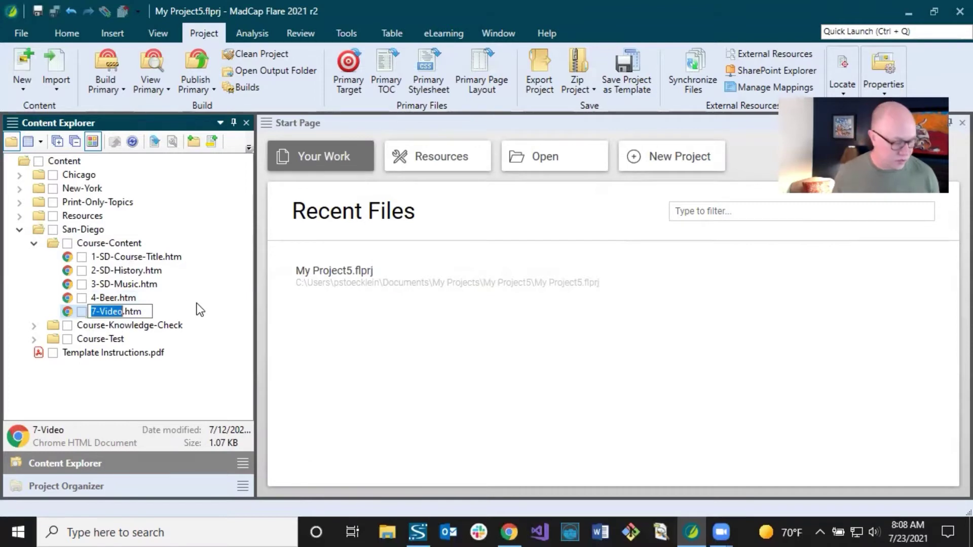
text(5-)
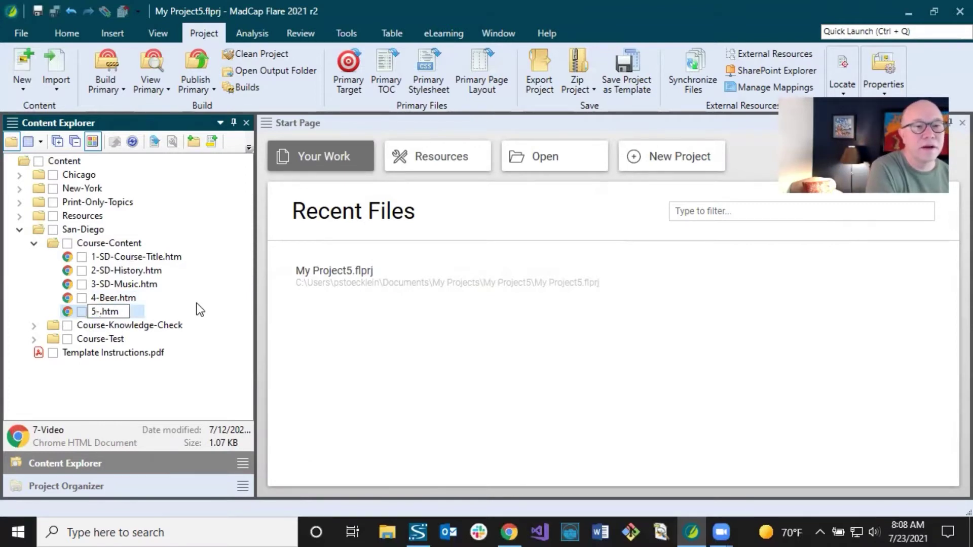
text(Zoo)
key(Return)
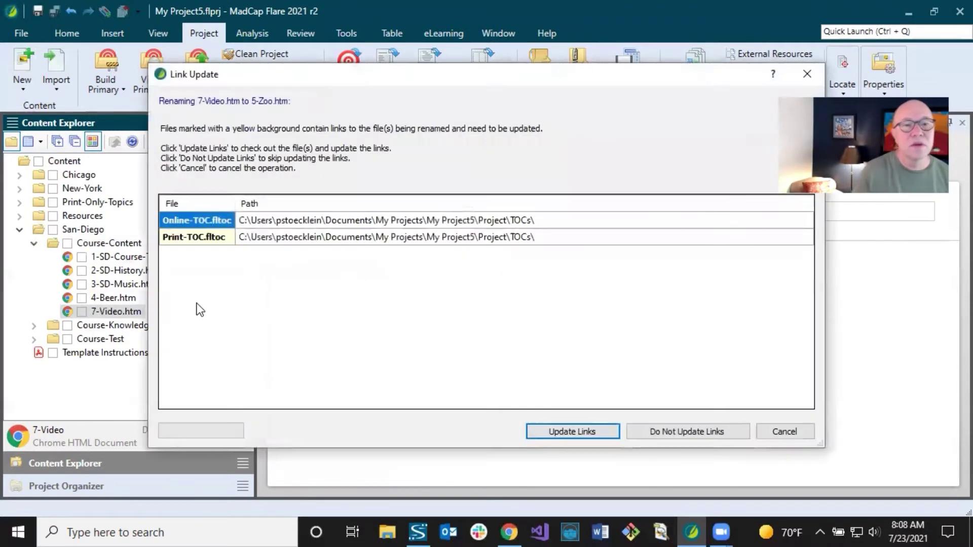
click(540, 429)
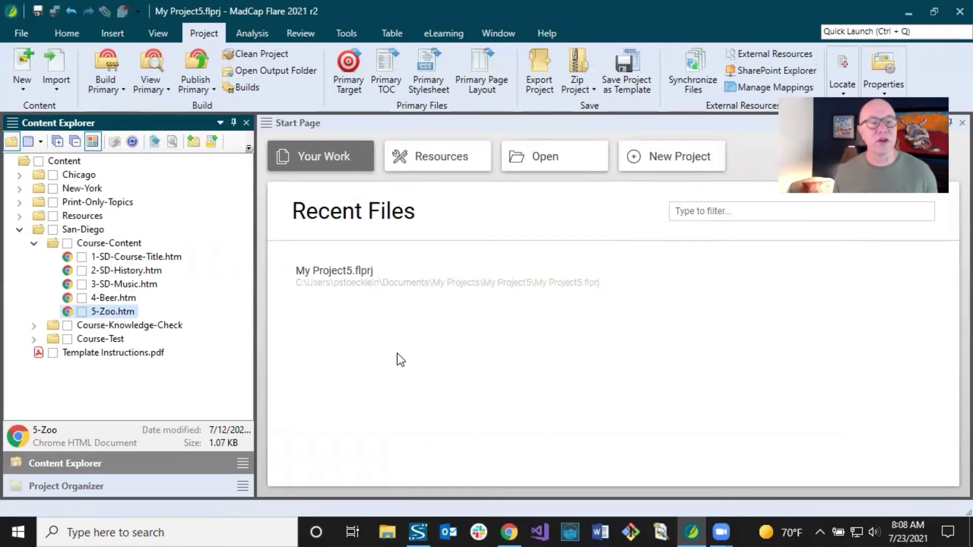
Step: Expand San-Diego's Course-Knowledge-Check folder and look over the names of its first and second knowledge-check topics
click(35, 324)
click(151, 342)
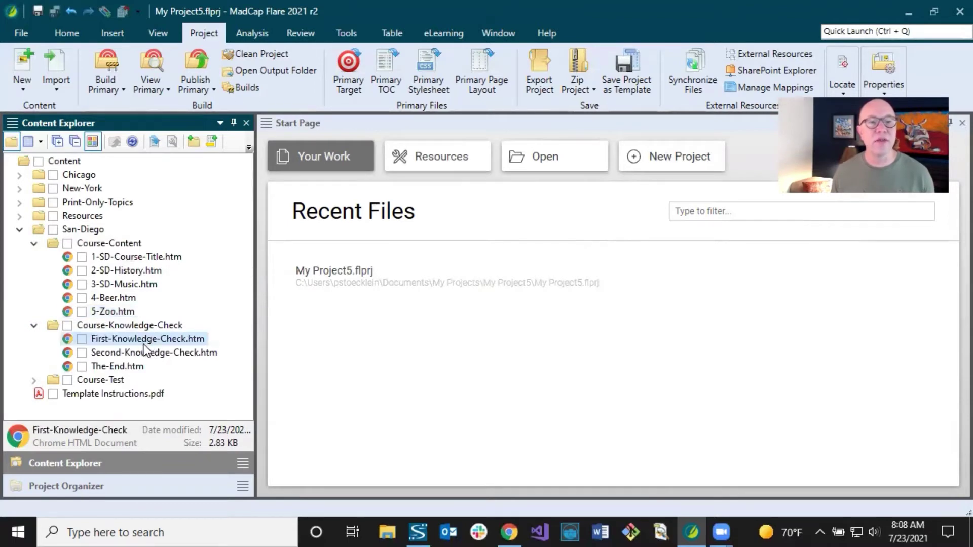
click(99, 347)
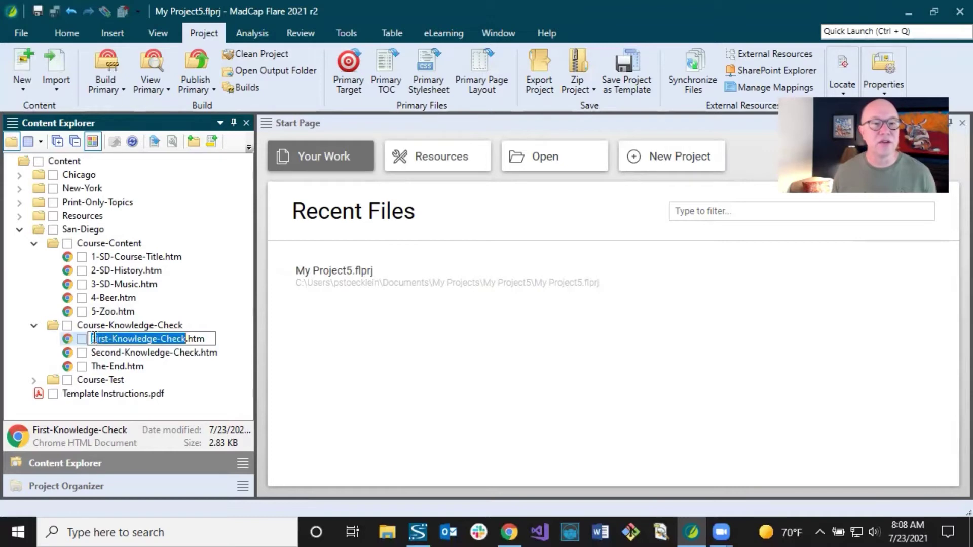
click(119, 354)
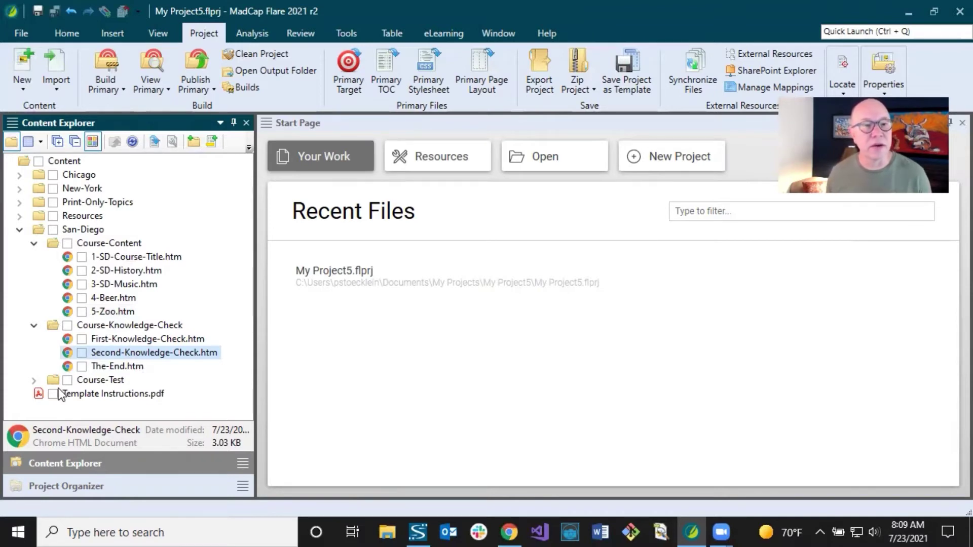
Step: Rename Austin-Test-Intro.htm in San-Diego's Course-Test folder as San-Diego-Test-Intro.htm and update its links in the online and print TOCs
click(34, 379)
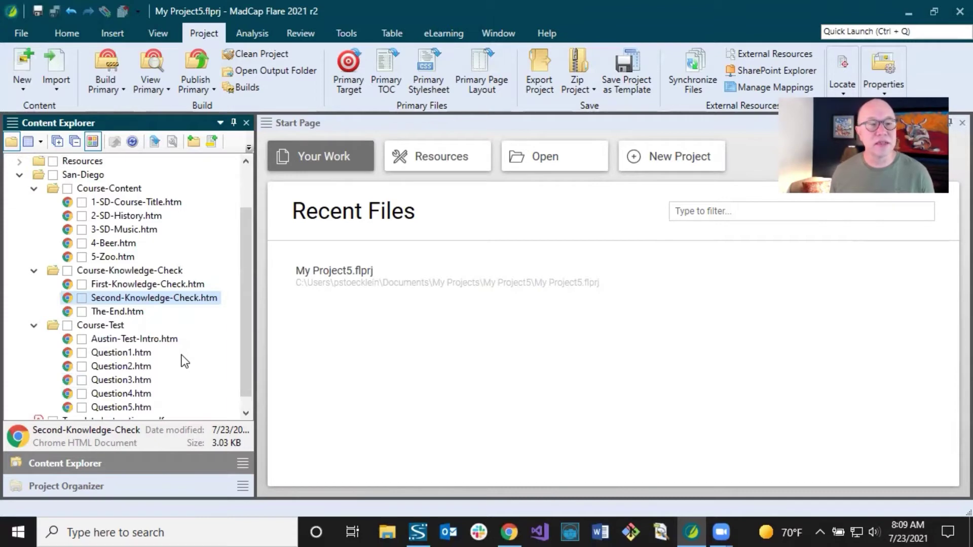
scroll(176, 359, down, 1)
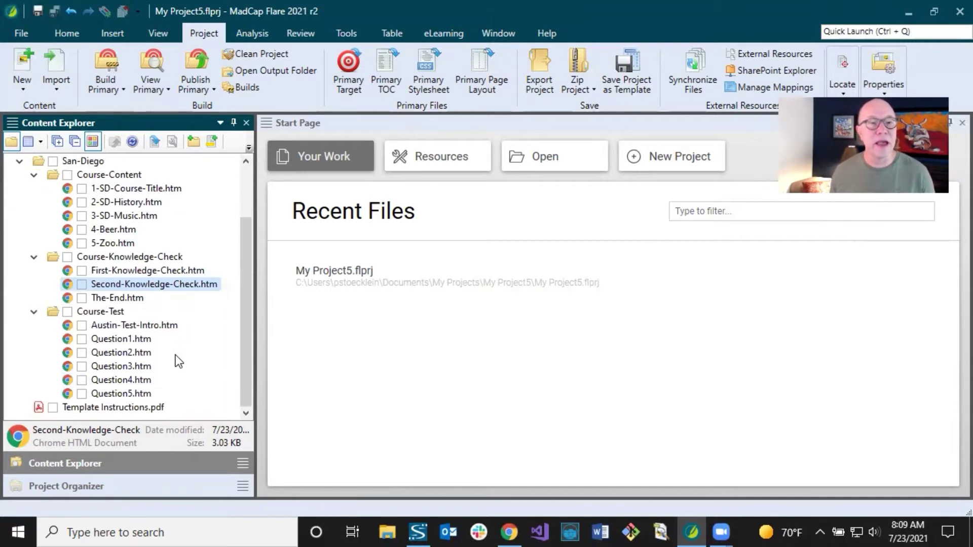
click(117, 327)
click(118, 328)
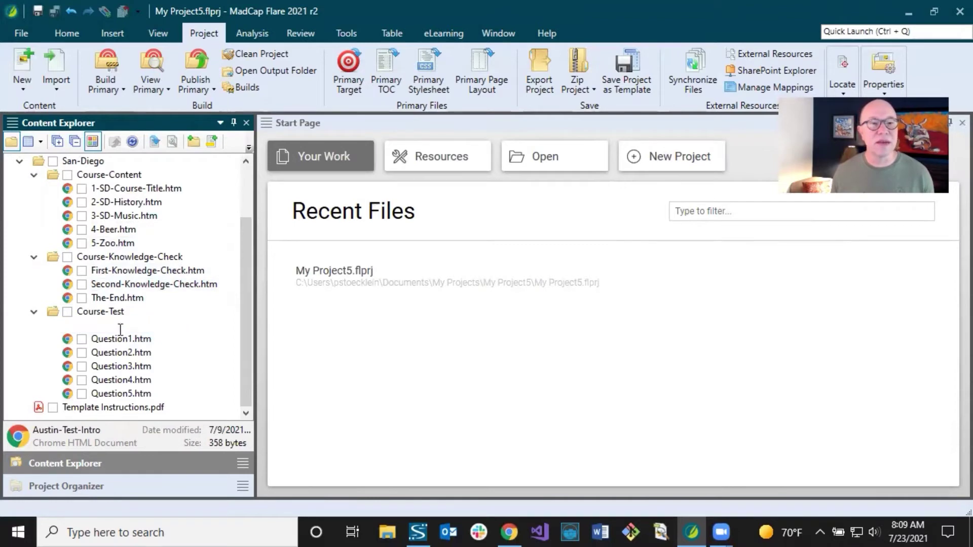
drag(118, 325, 74, 325)
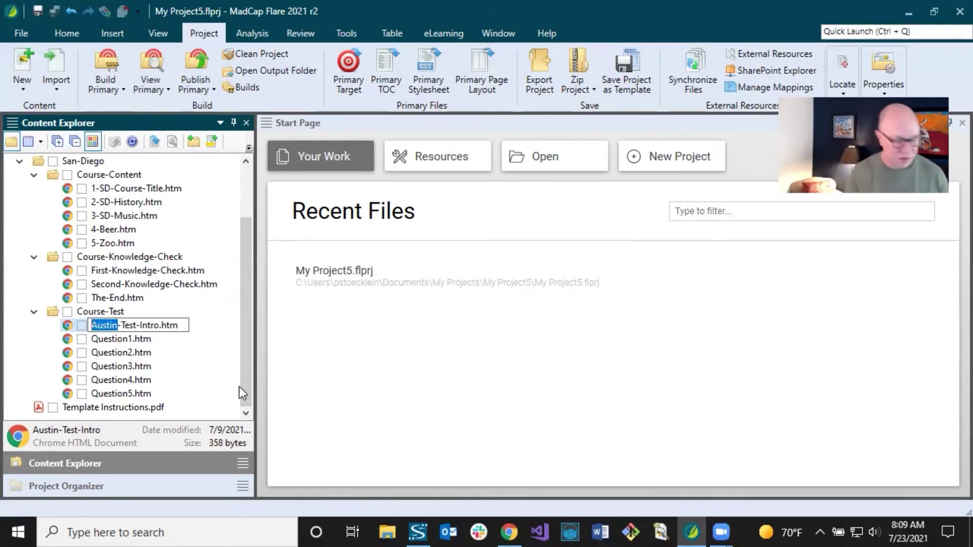
text(Sa)
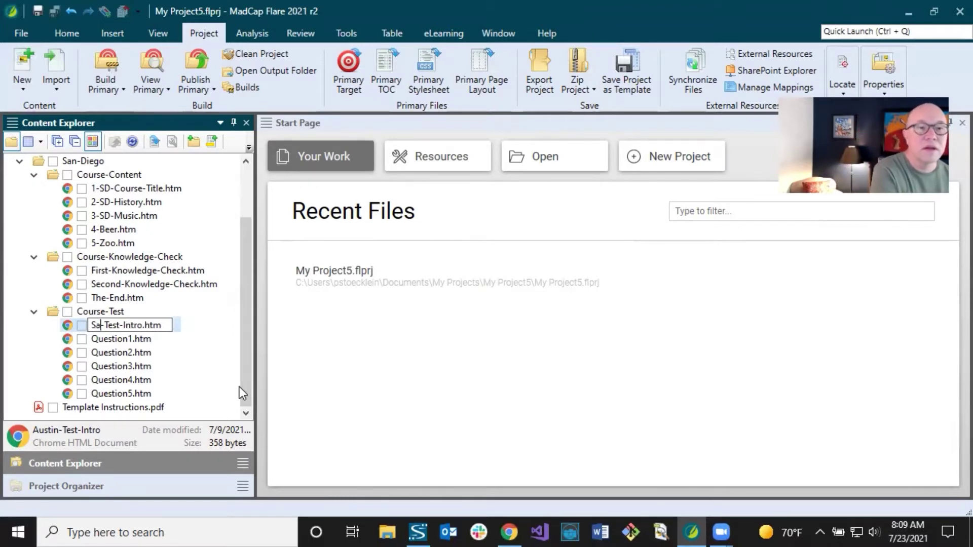
text(n-Diego)
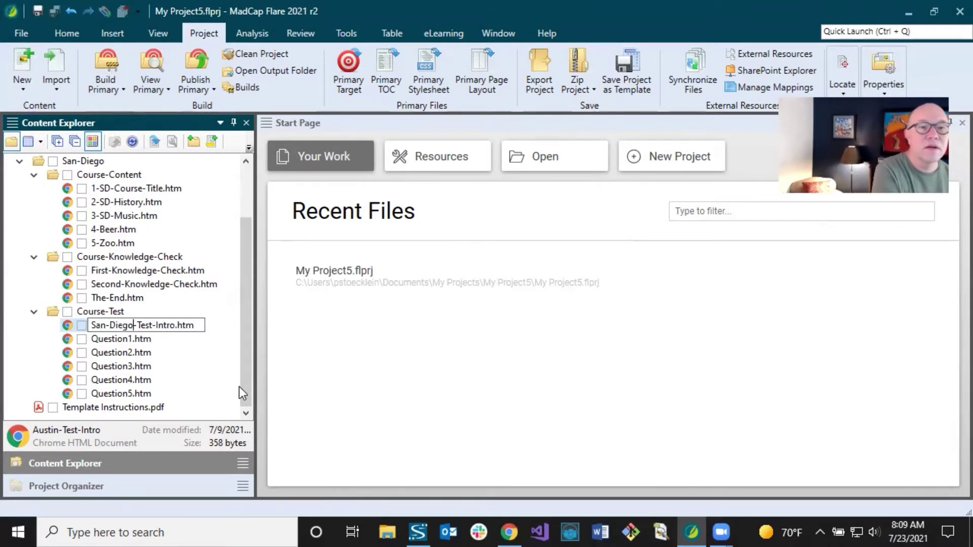
key(Return)
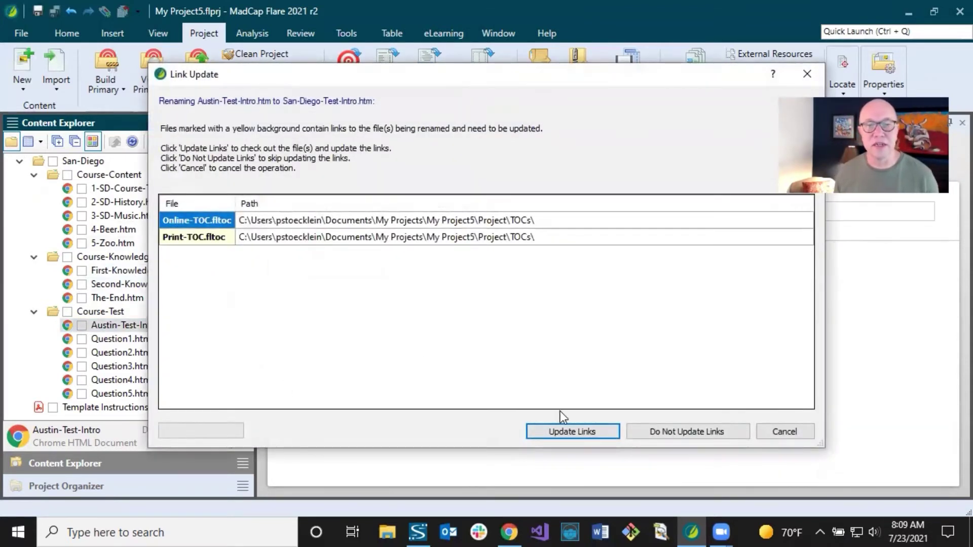
click(562, 428)
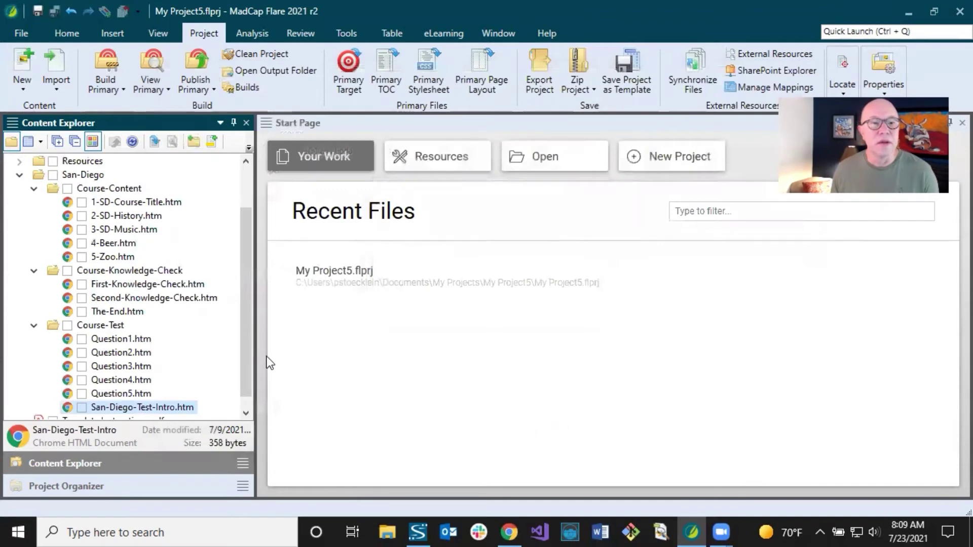
scroll(228, 312, down, 1)
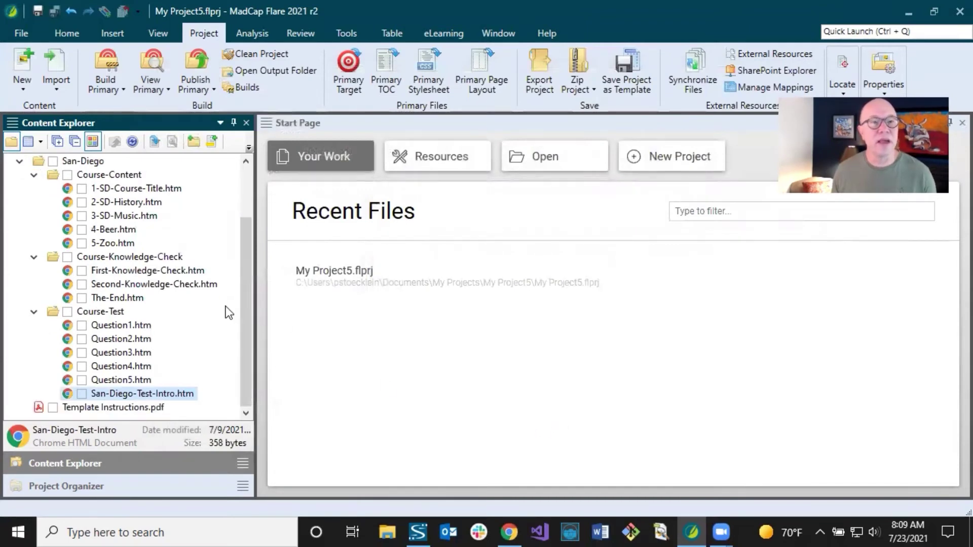
scroll(228, 312, up, 2)
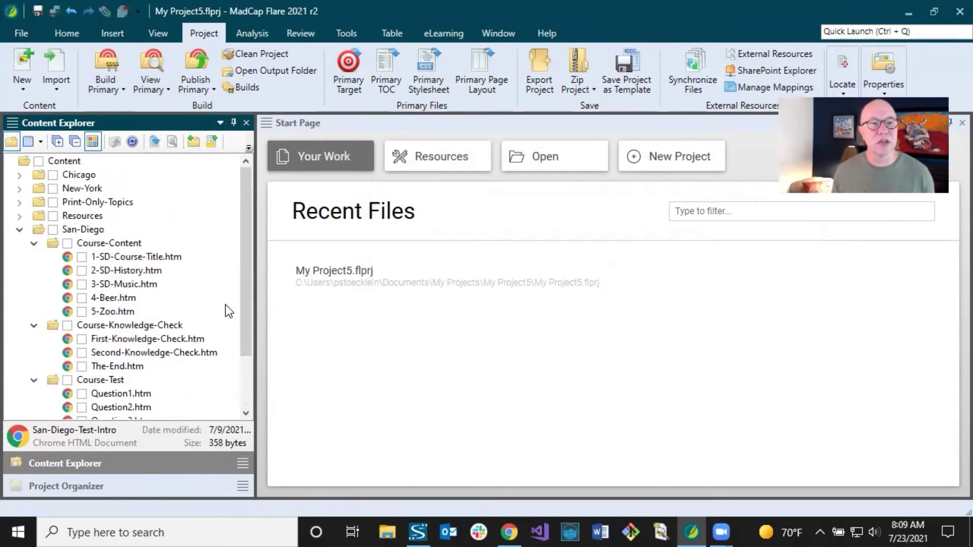
Step: Widen the Content Explorer pane to give San-Diego's folders and topic names more room
drag(255, 299, 280, 299)
scroll(226, 284, down, 1)
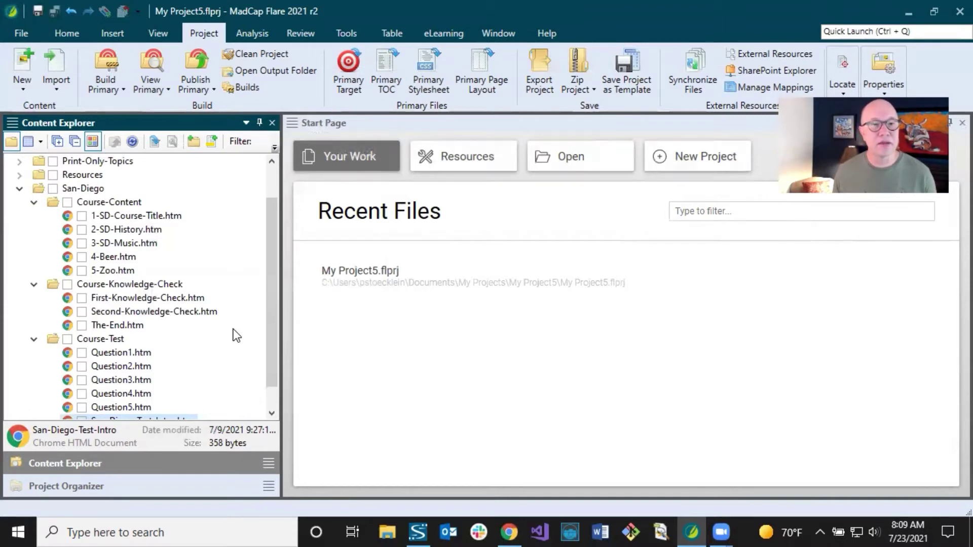
scroll(234, 334, down, 1)
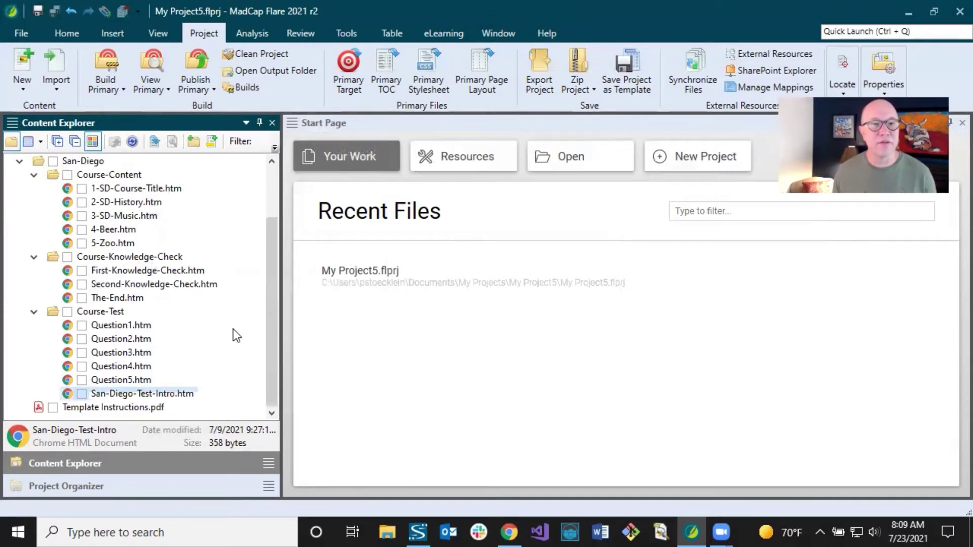
Step: Start a new topic from the NewTopic.htm template in San-Diego's Course-Knowledge-Check folder, with the file name Third-Knowledge-Check
right_click(125, 258)
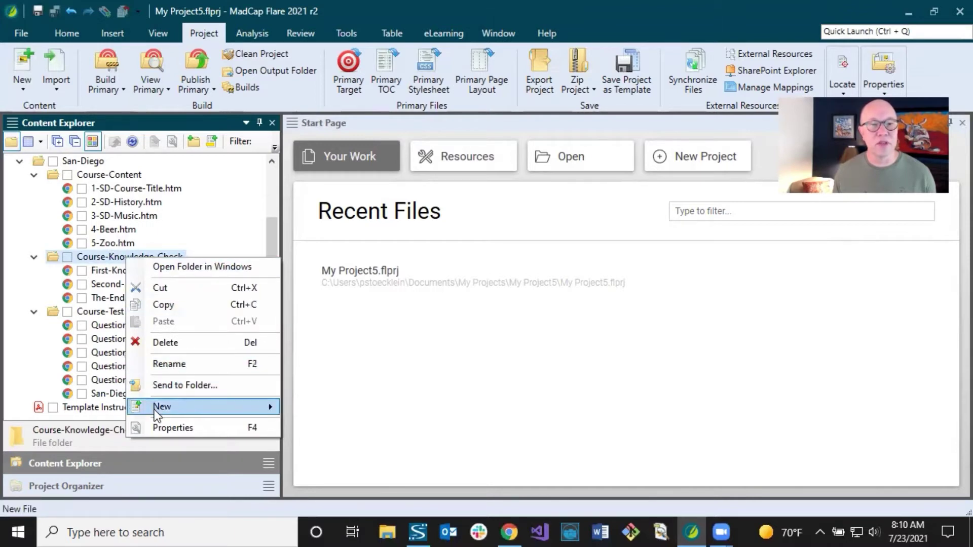
mouse_move(154, 408)
click(327, 347)
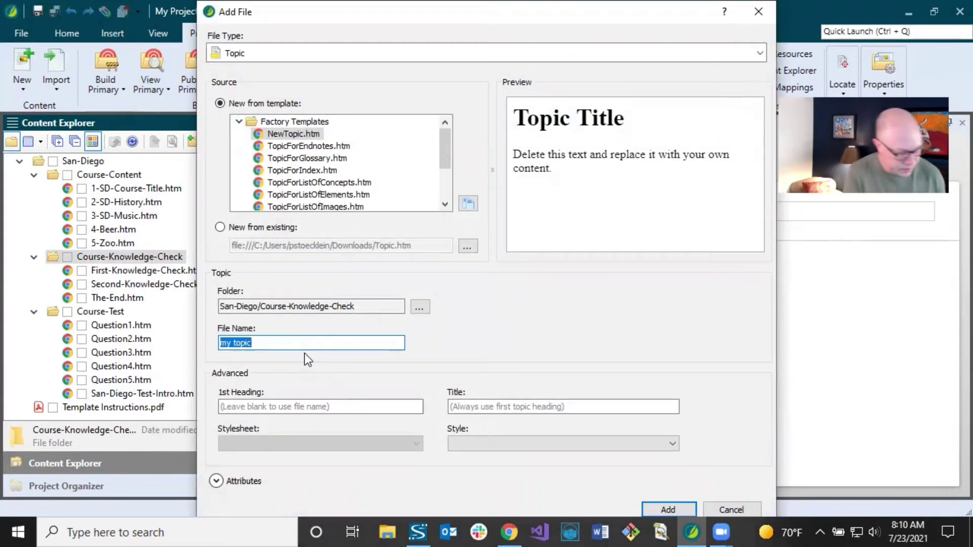
text(Third-)
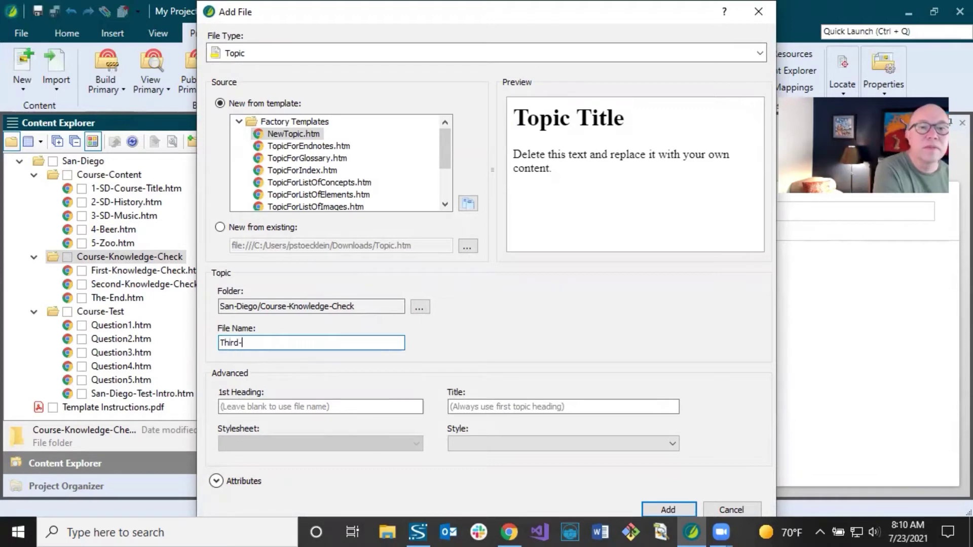
text(Knowledge)
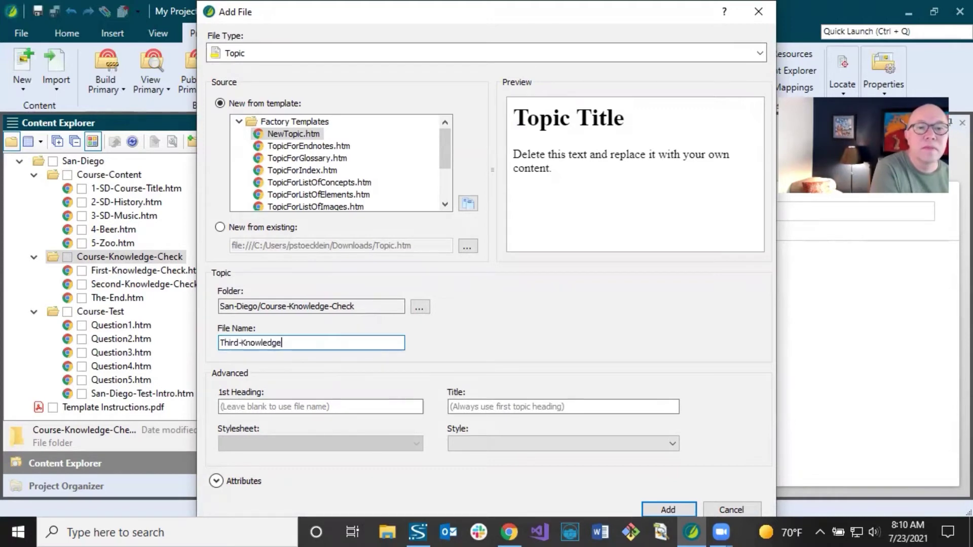
text(-Check)
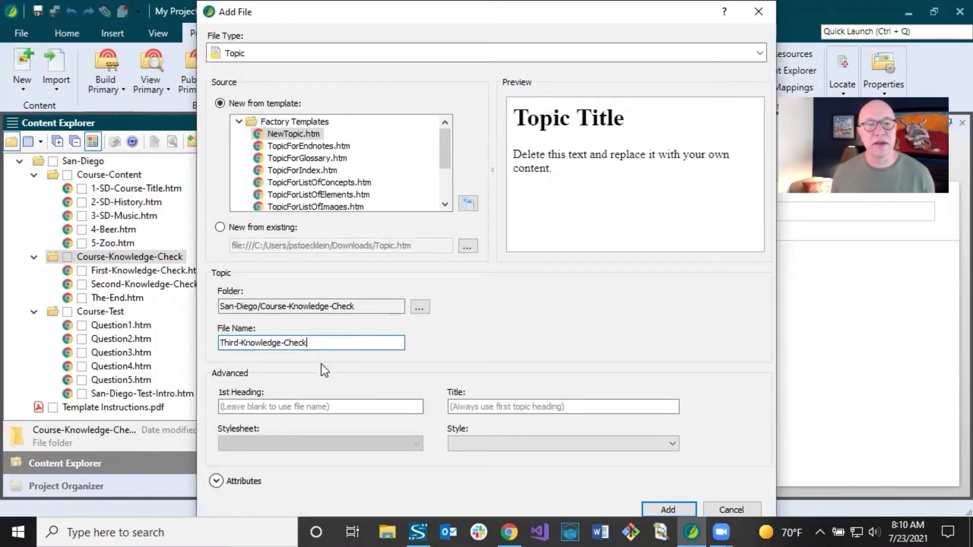
drag(313, 343, 220, 343)
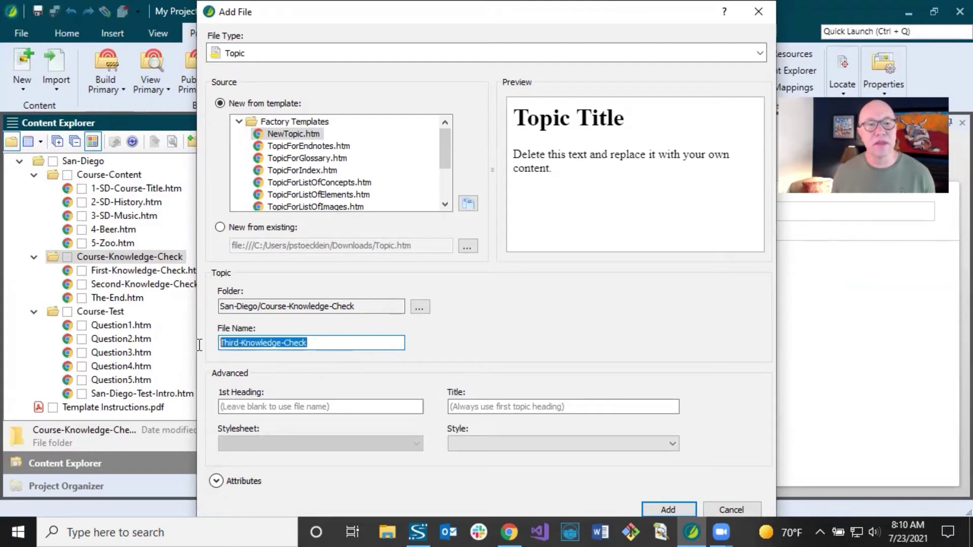
click(242, 345)
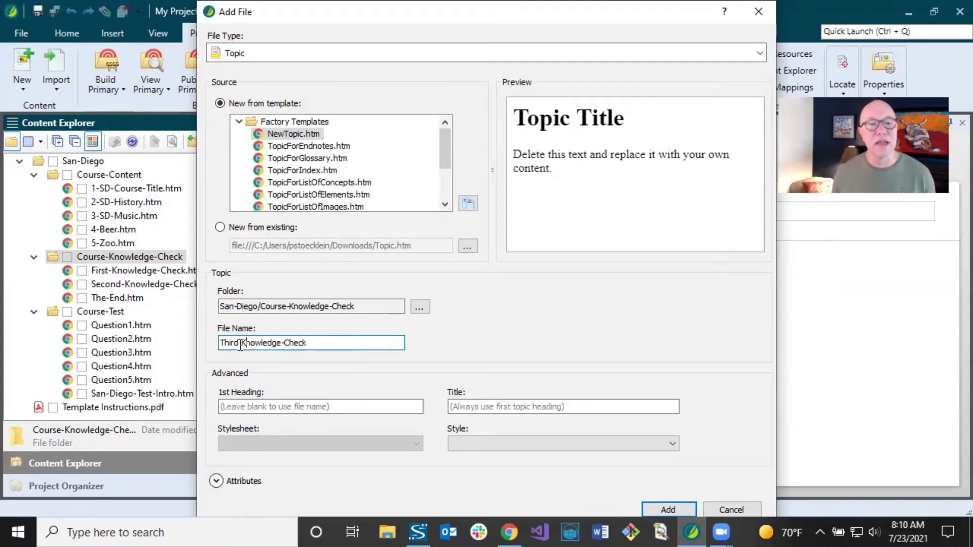
Step: Set the new topic's first heading to "Third Knowledge Check" and add the topic to the project
click(301, 406)
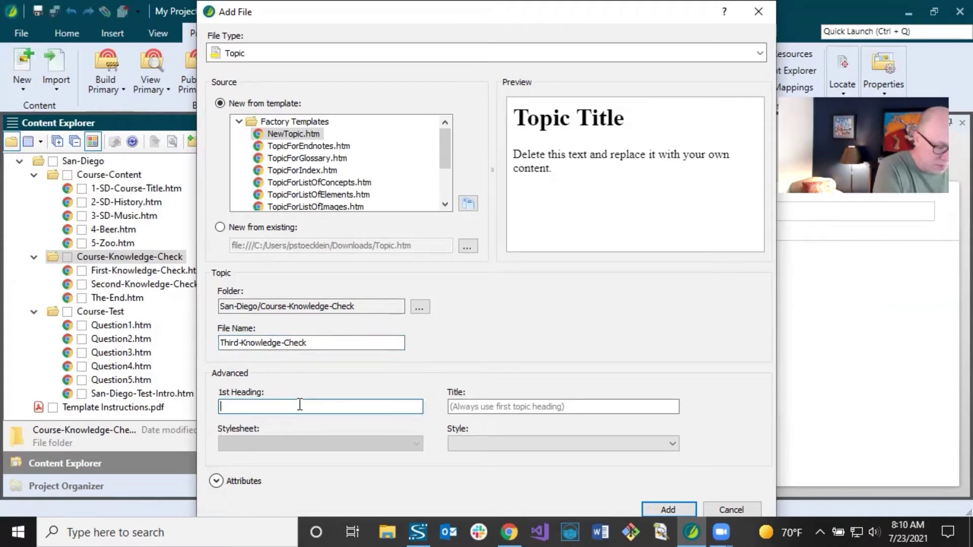
text(Third Kno)
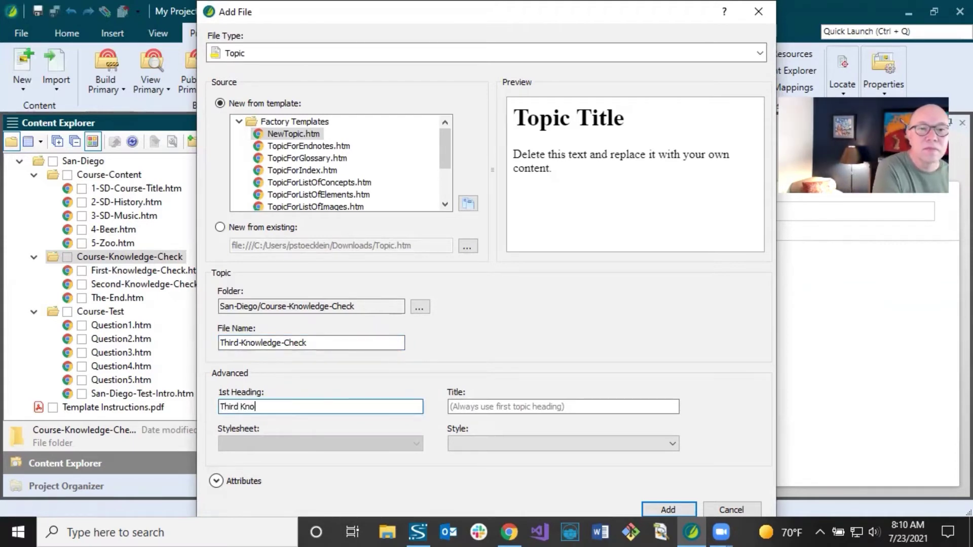
text(wledge Check)
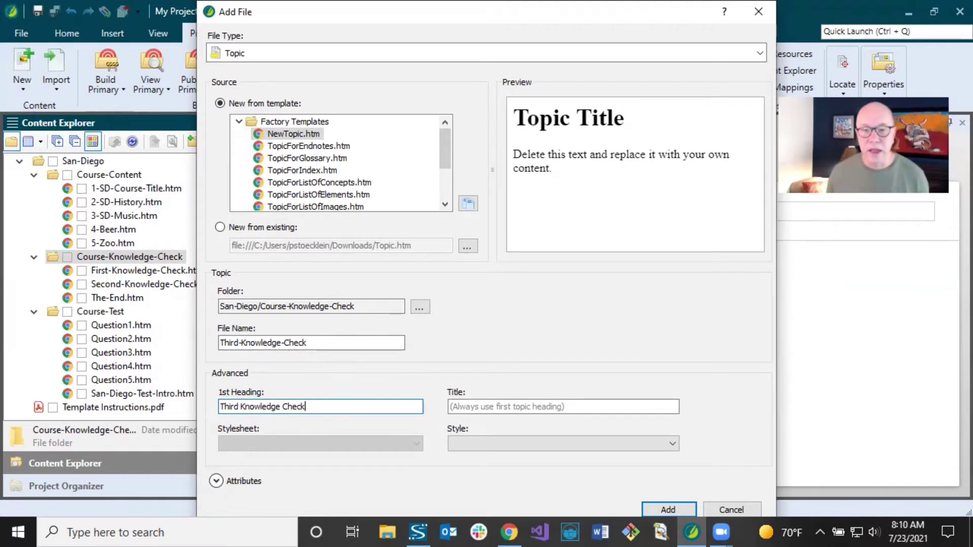
click(659, 510)
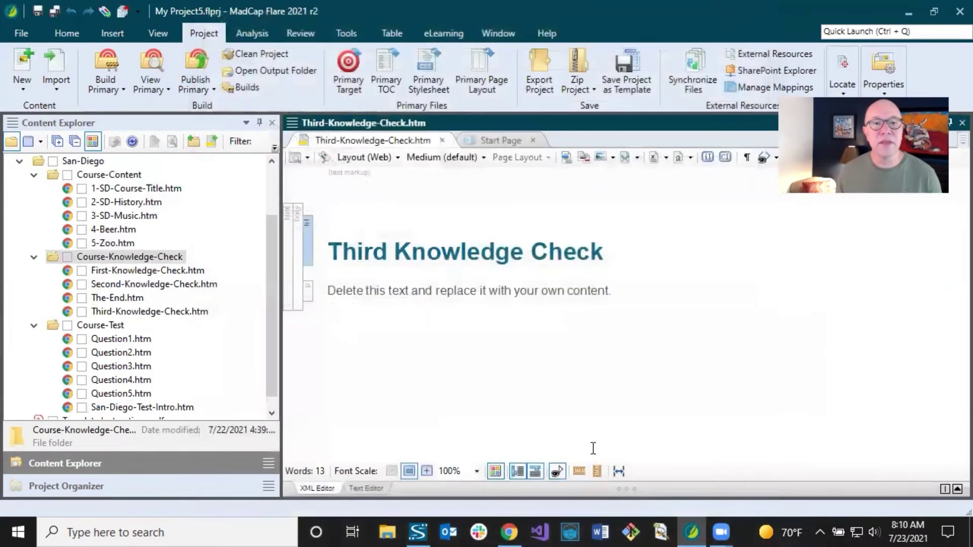
click(515, 290)
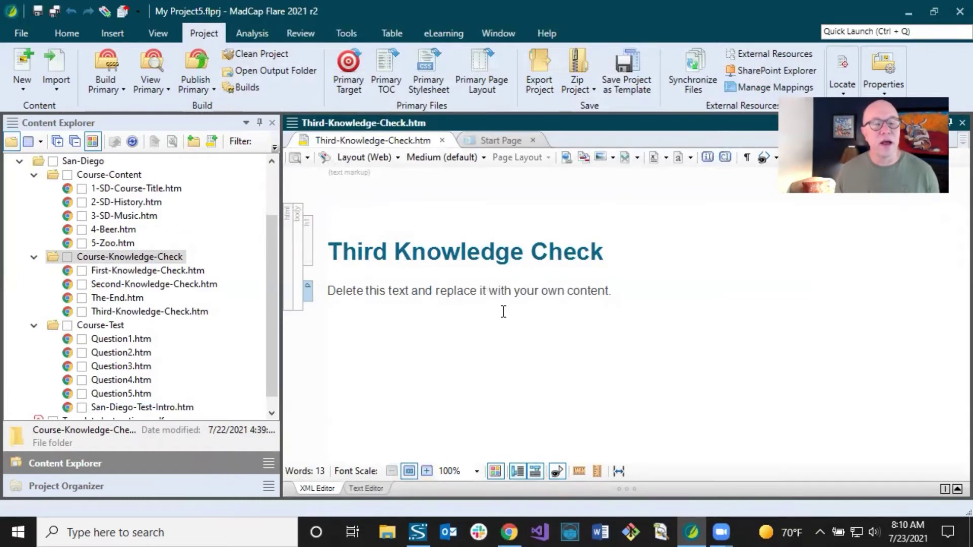
Step: Open Question5.htm from San-Diego's Course-Test folder and examine its multiple-choice question and answer options
scroll(255, 269, down, 1)
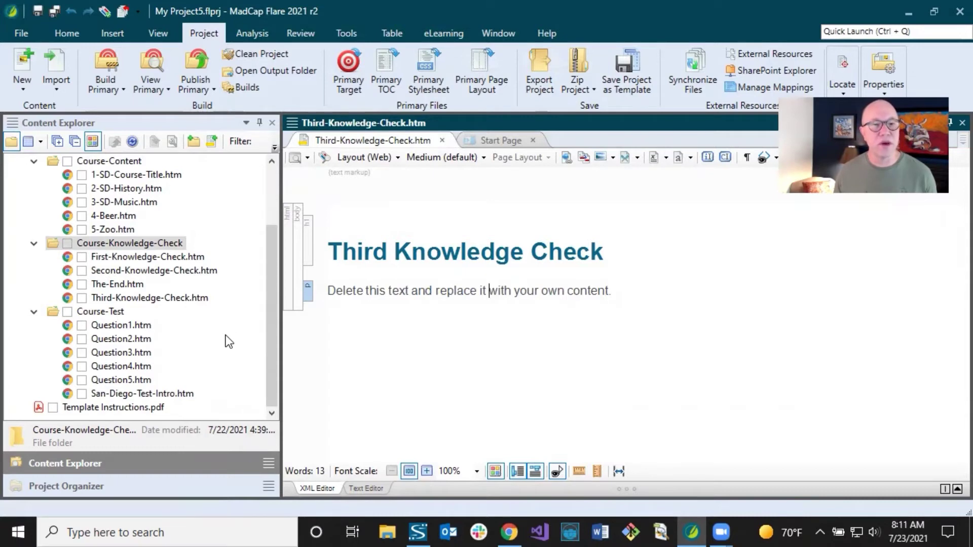
double_click(136, 380)
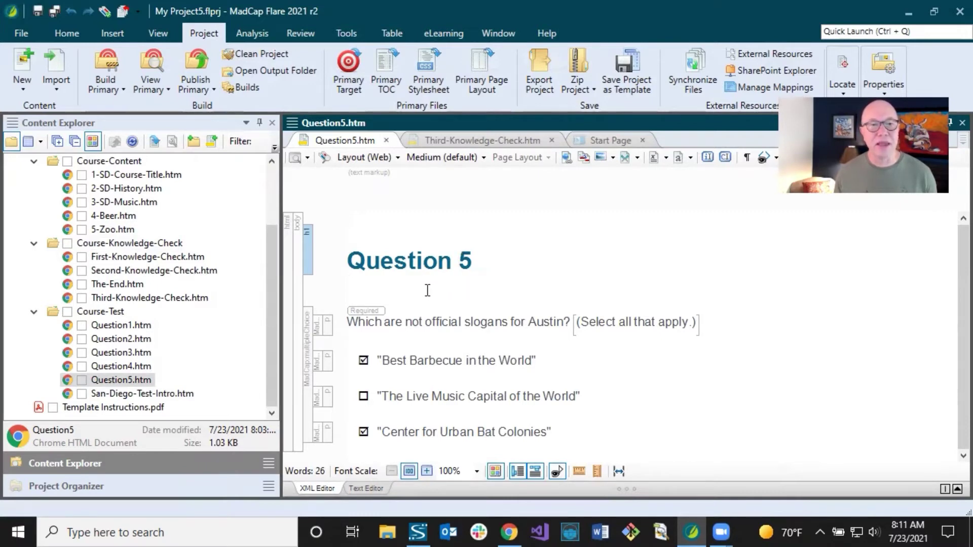
key(Left)
key(Left)
key(Left)
key(Left)
key(Left)
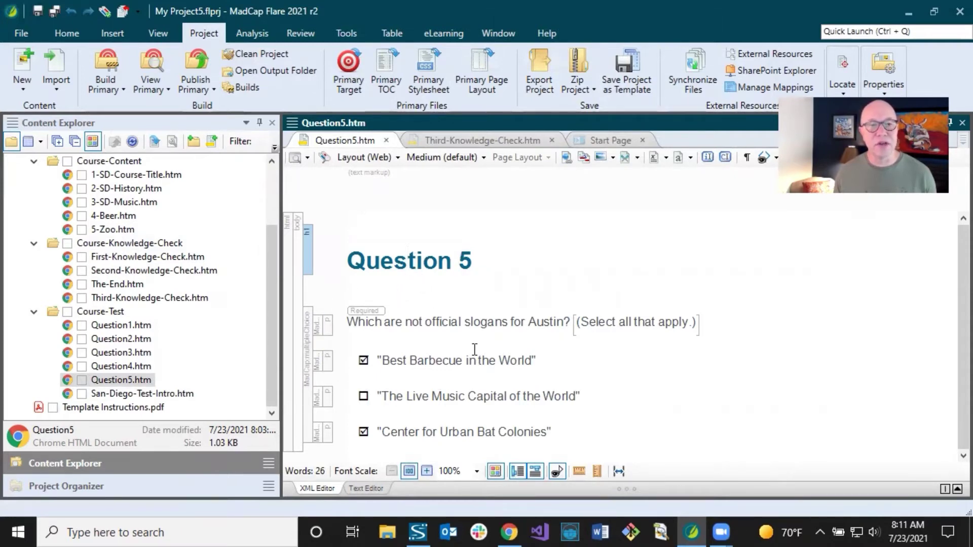
click(131, 368)
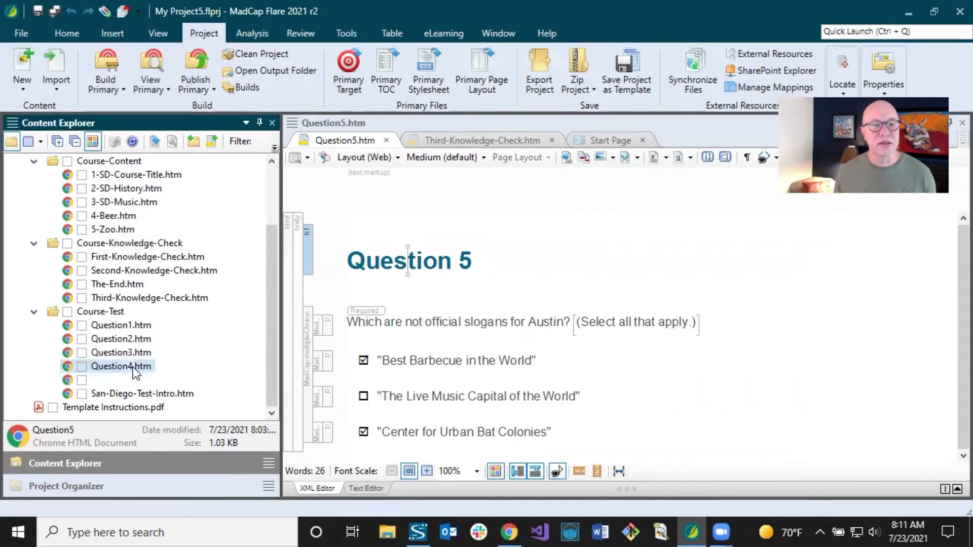
click(133, 381)
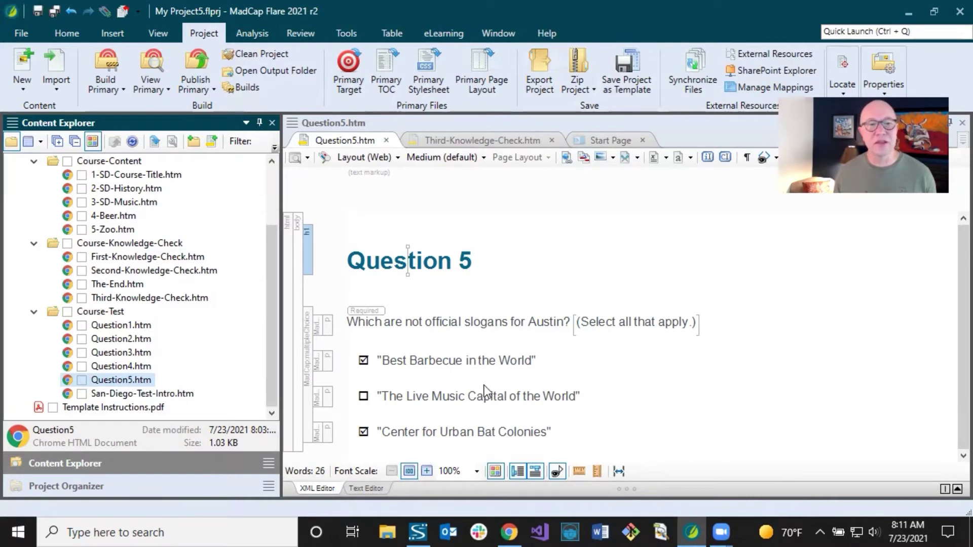
click(127, 371)
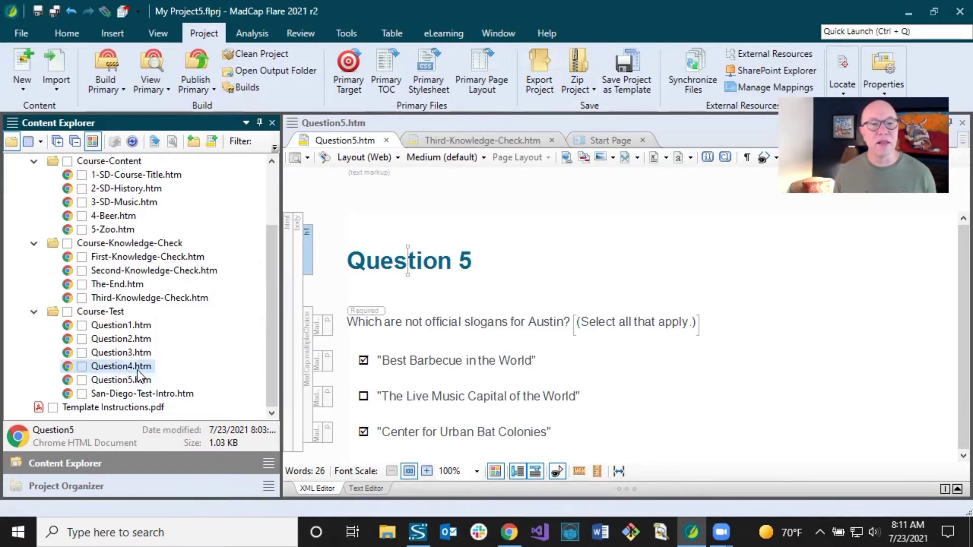
click(477, 366)
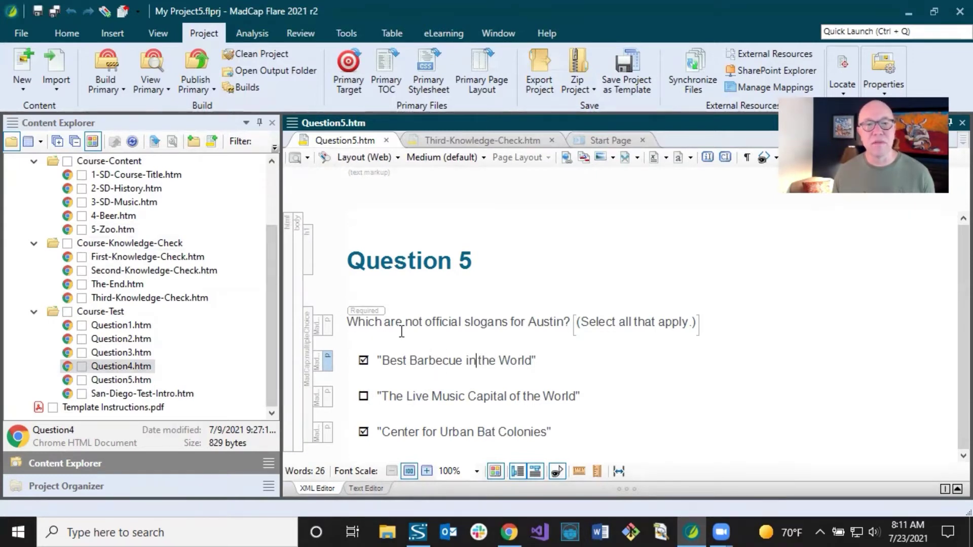
drag(376, 323, 454, 431)
click(427, 324)
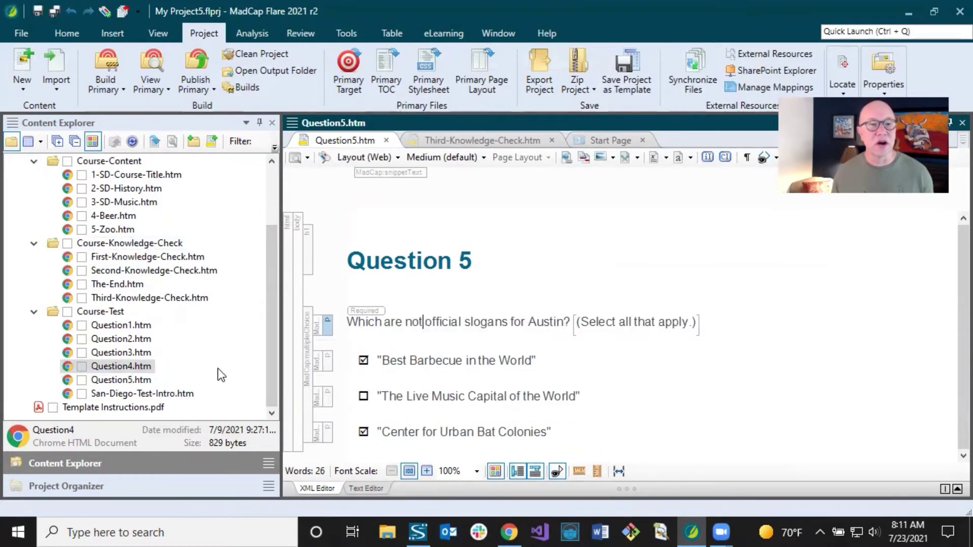
Step: Duplicate Question5.htm within San-Diego's Course-Test folder and rename the copy as Question6.htm
click(119, 381)
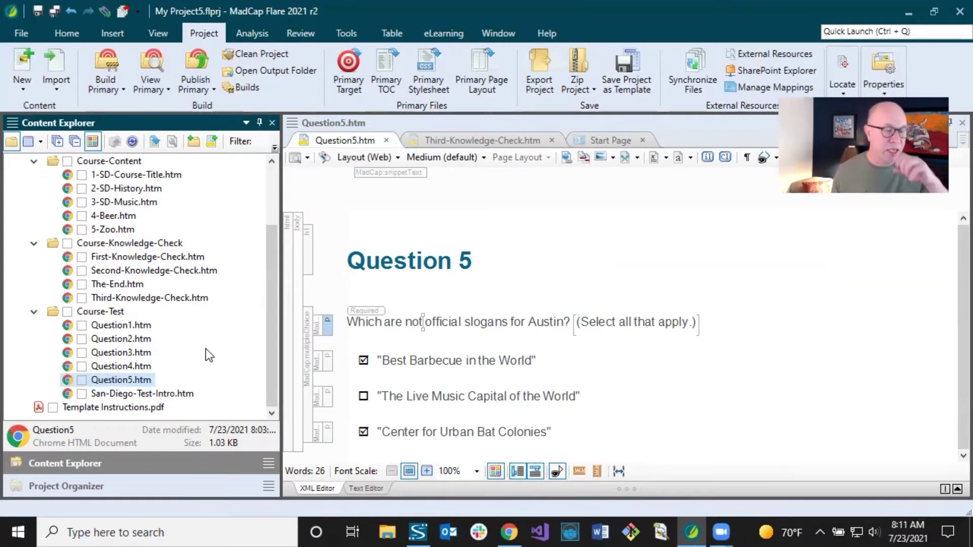
key(ctrl+v)
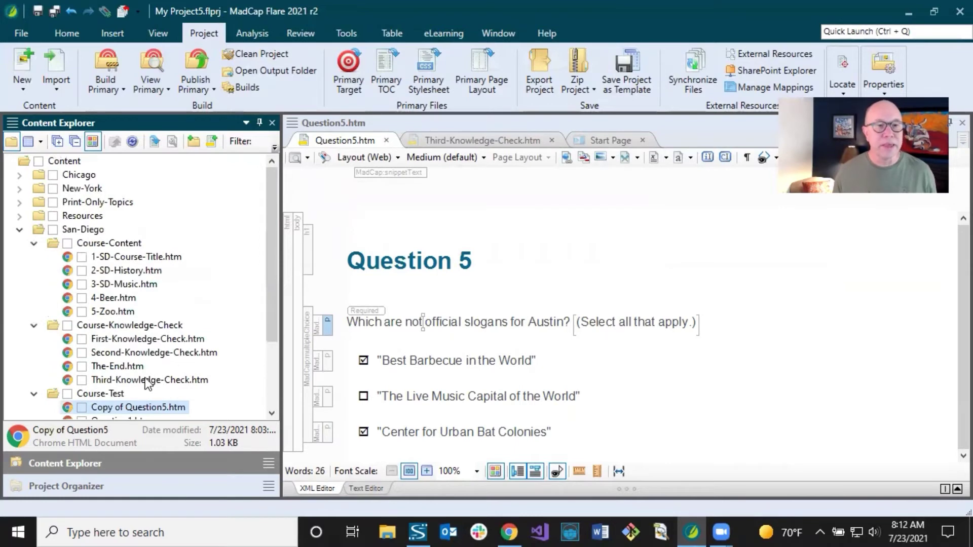
scroll(152, 384, down, 1)
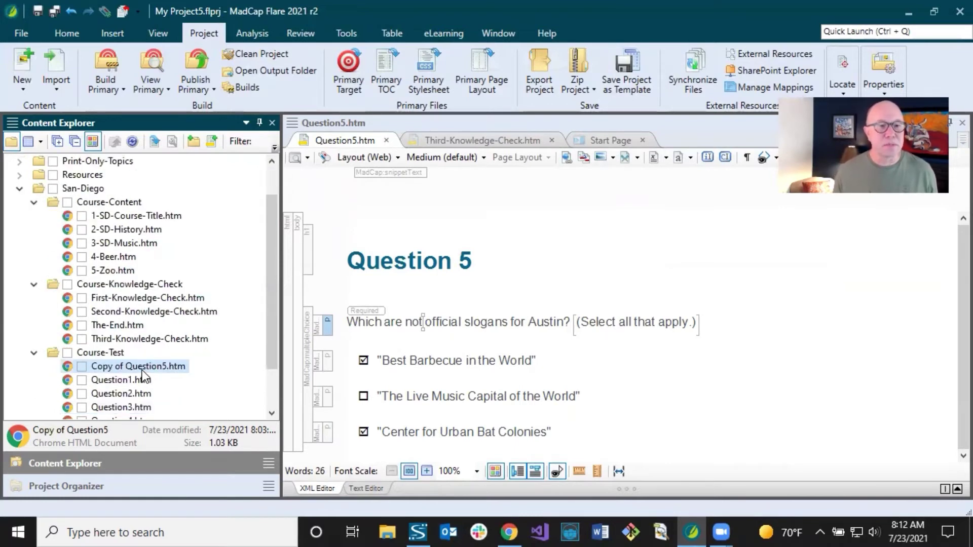
key(F2)
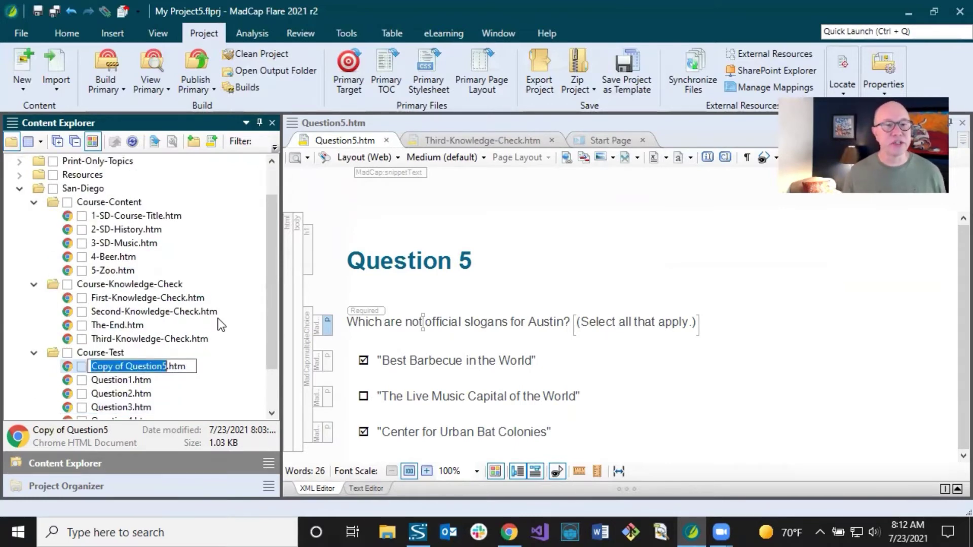
text(Question)
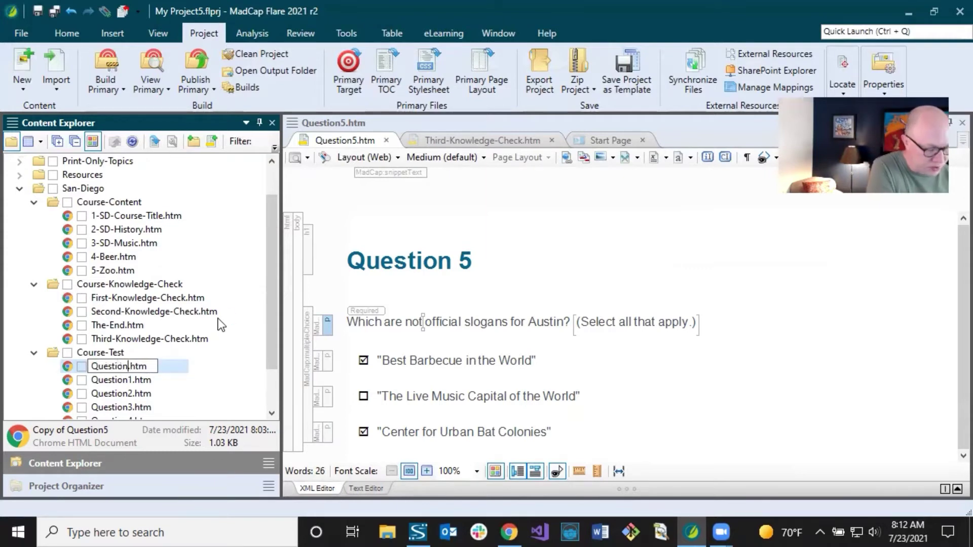
text(6)
key(Return)
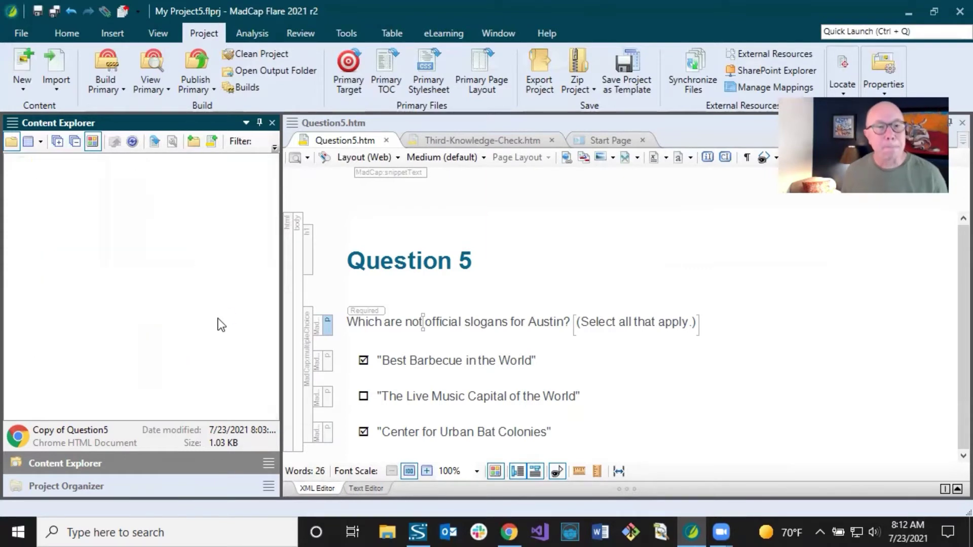
scroll(218, 319, down, 1)
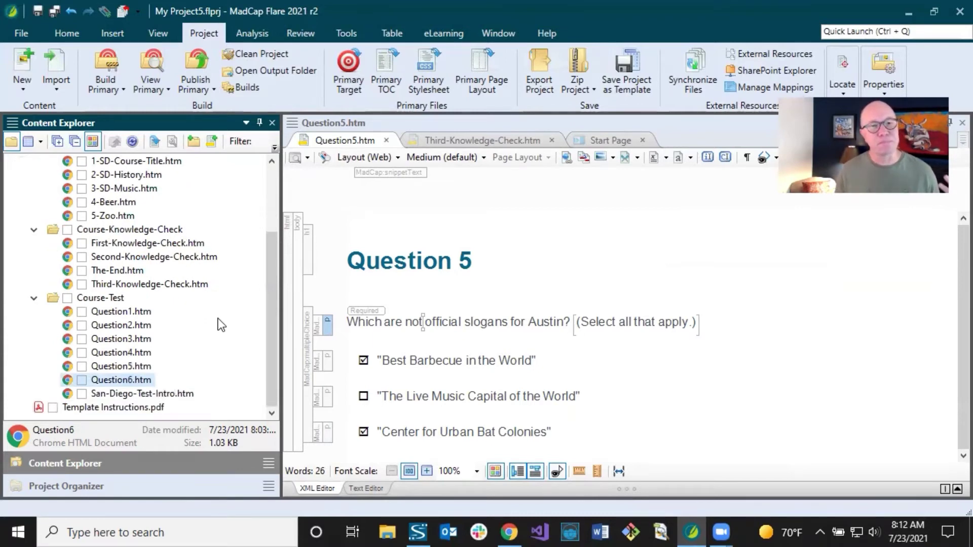
Step: Look over the project's city folders and the open Third-Knowledge-Check.htm and Question5.htm topics
scroll(218, 318, up, 3)
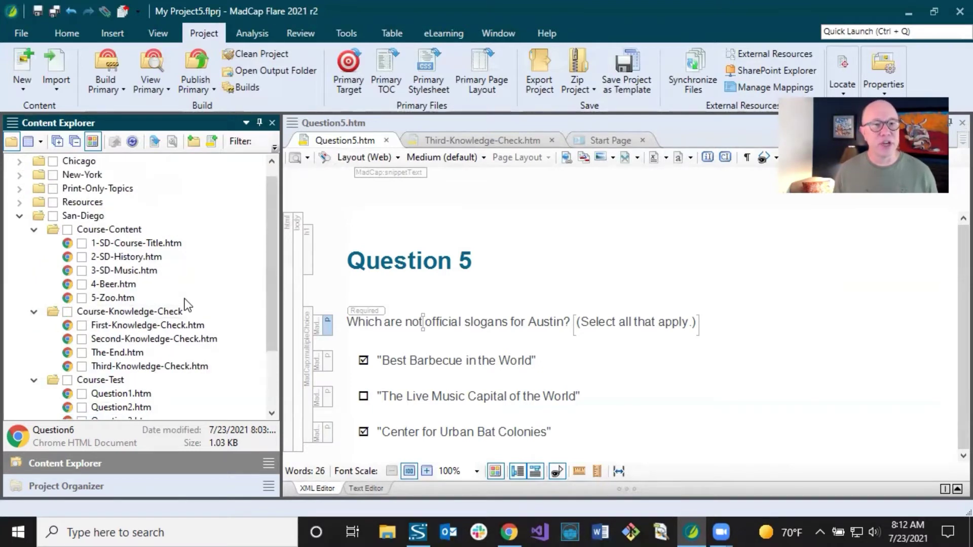
scroll(200, 304, up, 1)
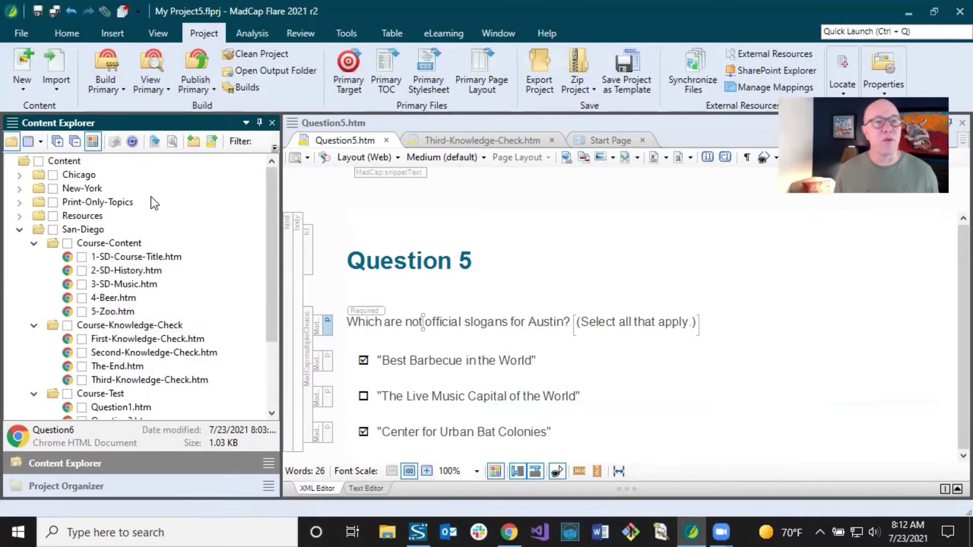
click(75, 178)
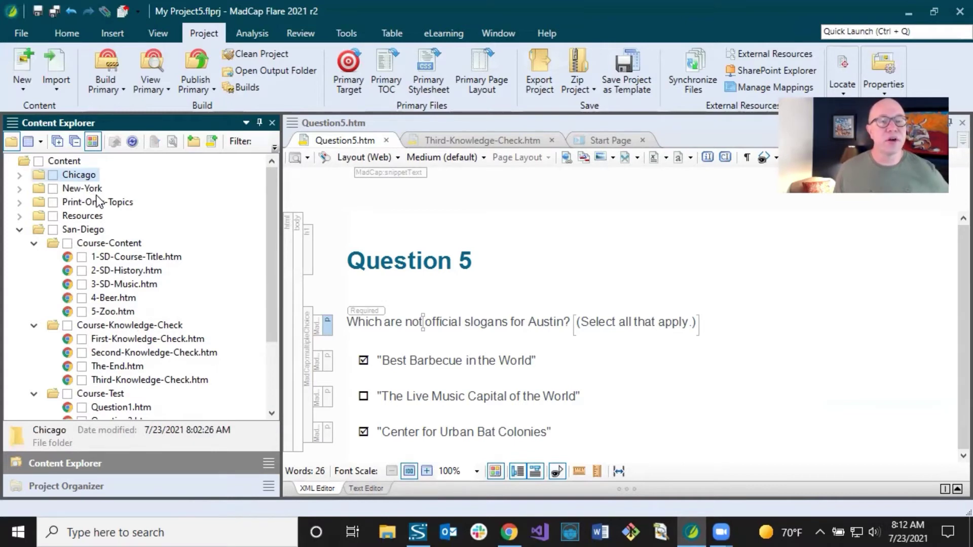
click(108, 244)
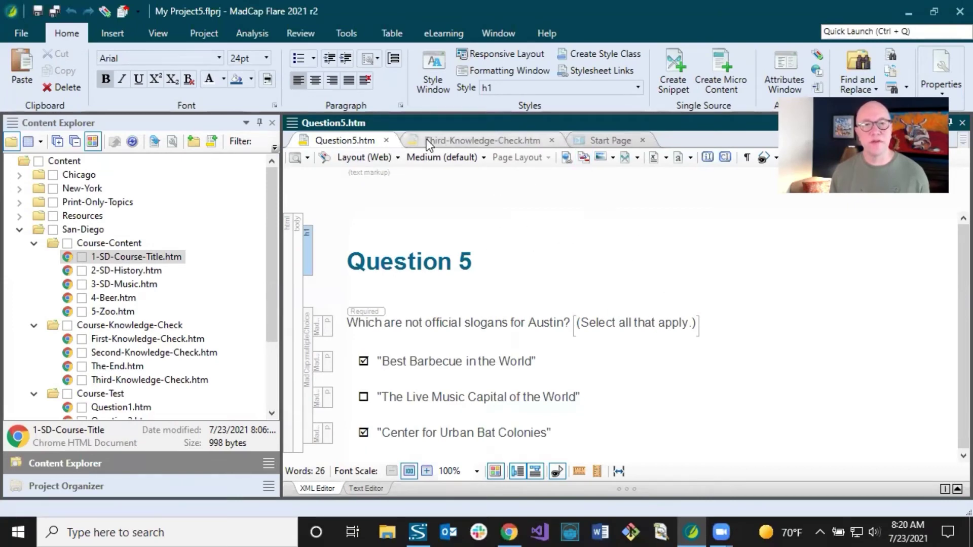
click(449, 135)
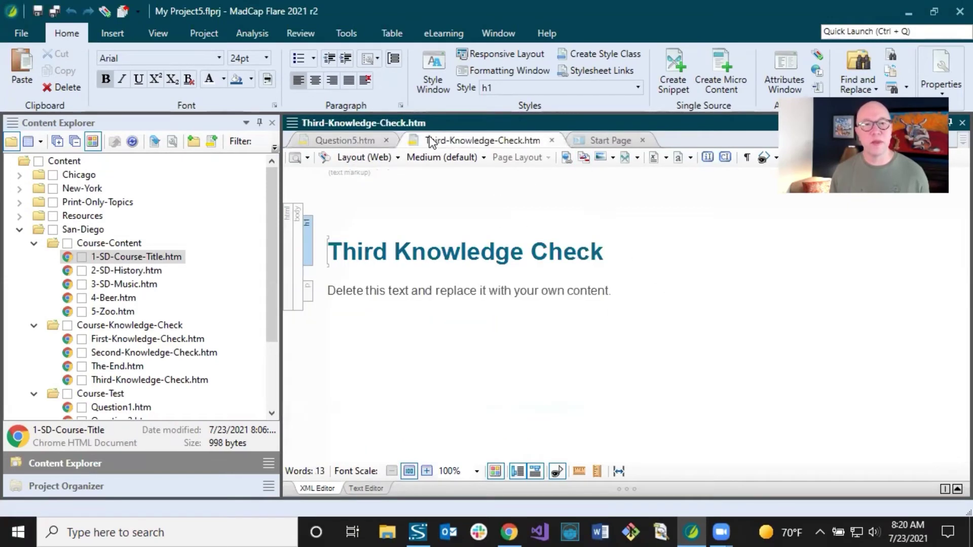
click(358, 141)
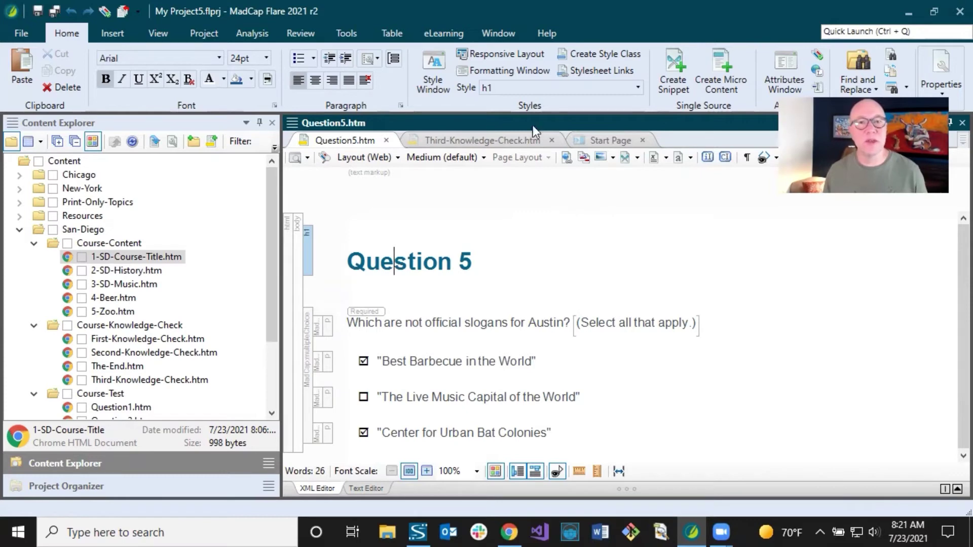
Step: Close all open documents, including Question5.htm and Third-Knowledge-Check.htm
click(495, 34)
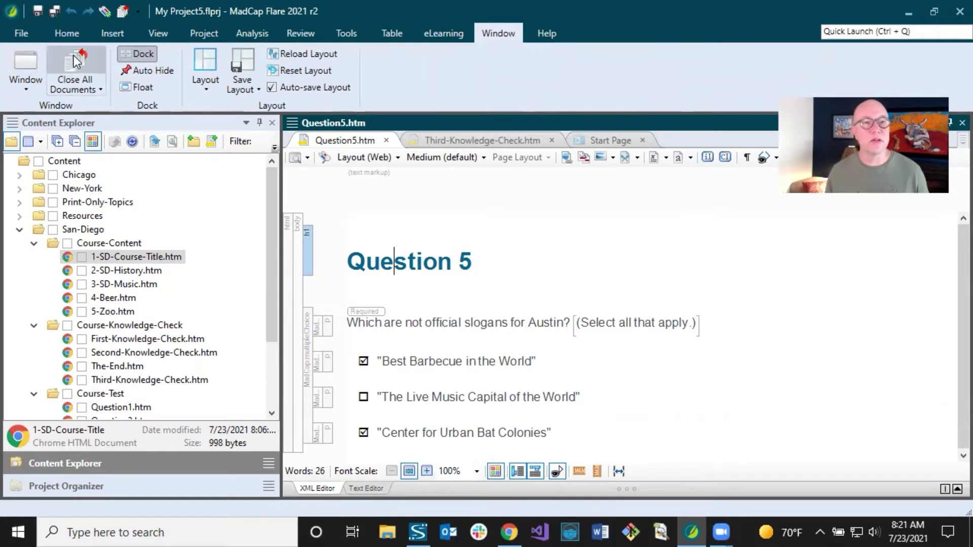
click(92, 90)
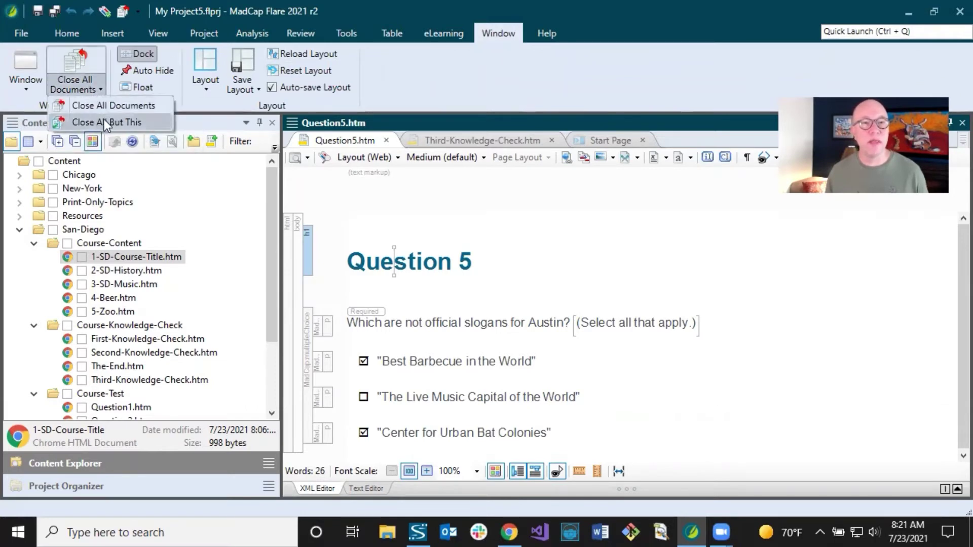
click(411, 262)
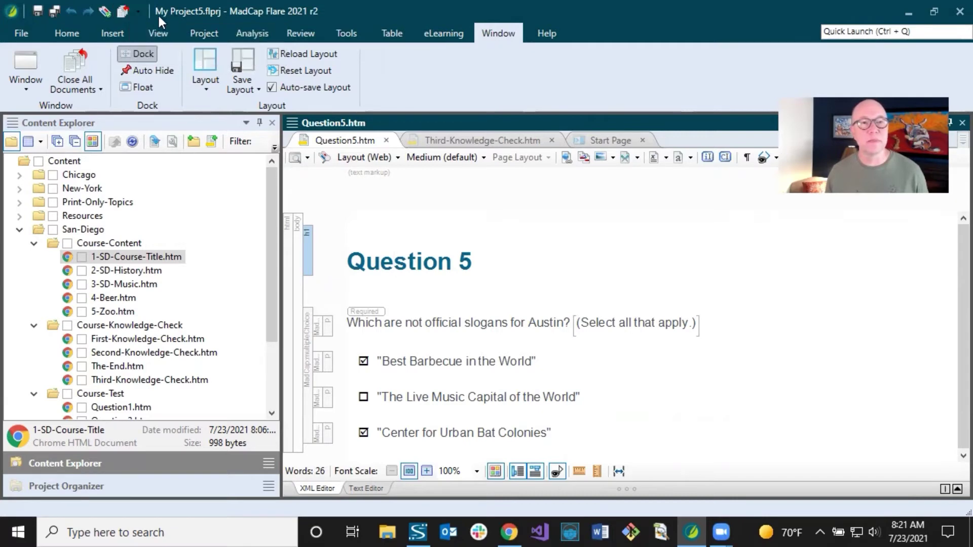
right_click(290, 69)
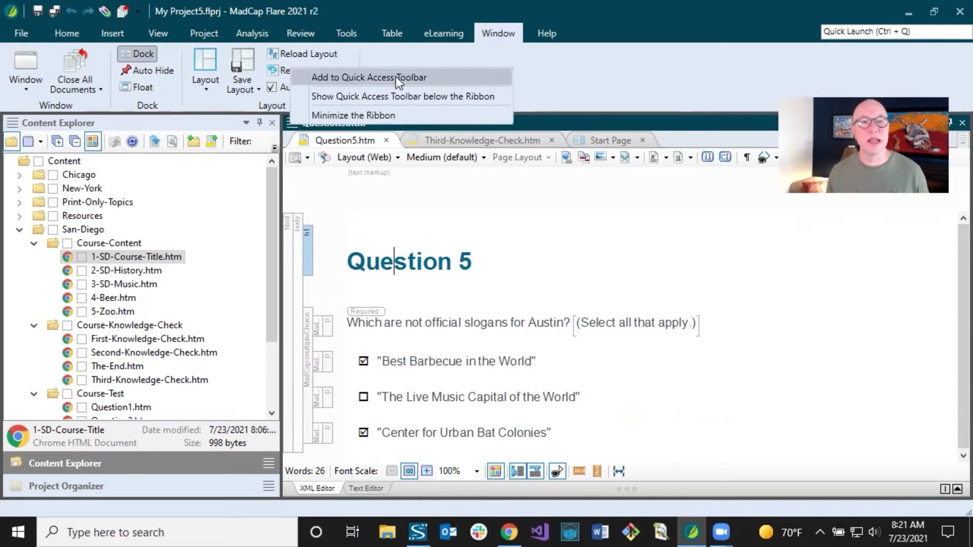
click(387, 178)
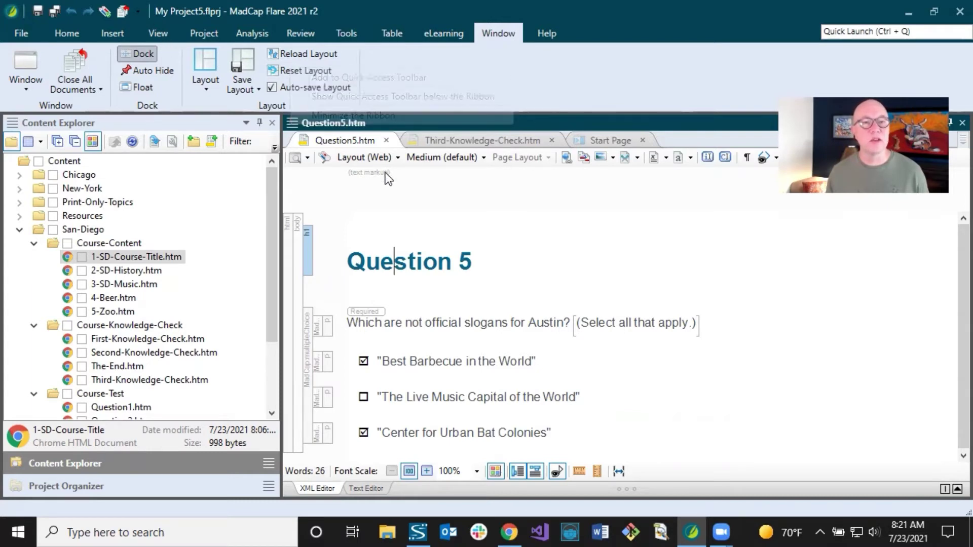
click(122, 12)
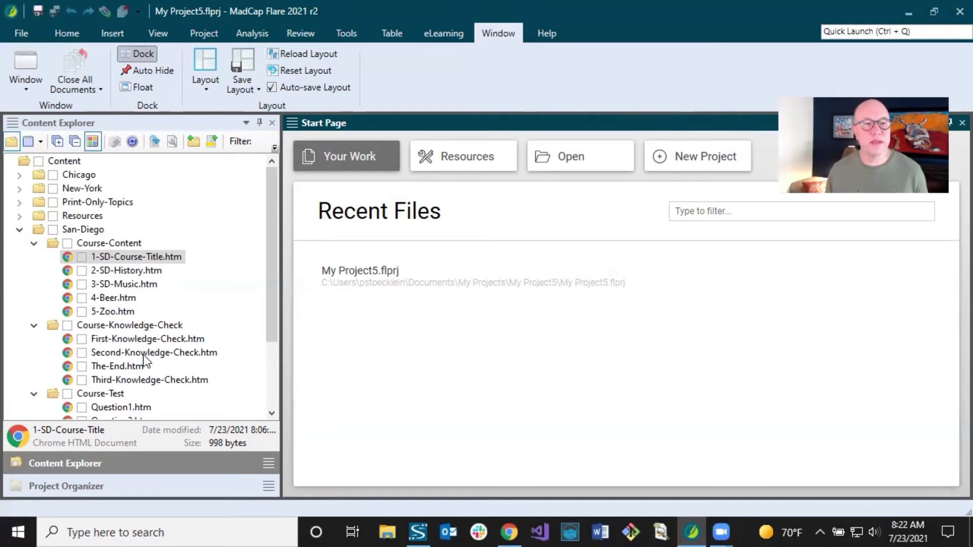
Step: Open 1-SD-Course-Title.htm from San-Diego's Course-Content folder and select "Austin, Texas" in the sentence below the Welcome heading
scroll(138, 387, down, 1)
scroll(120, 345, up, 1)
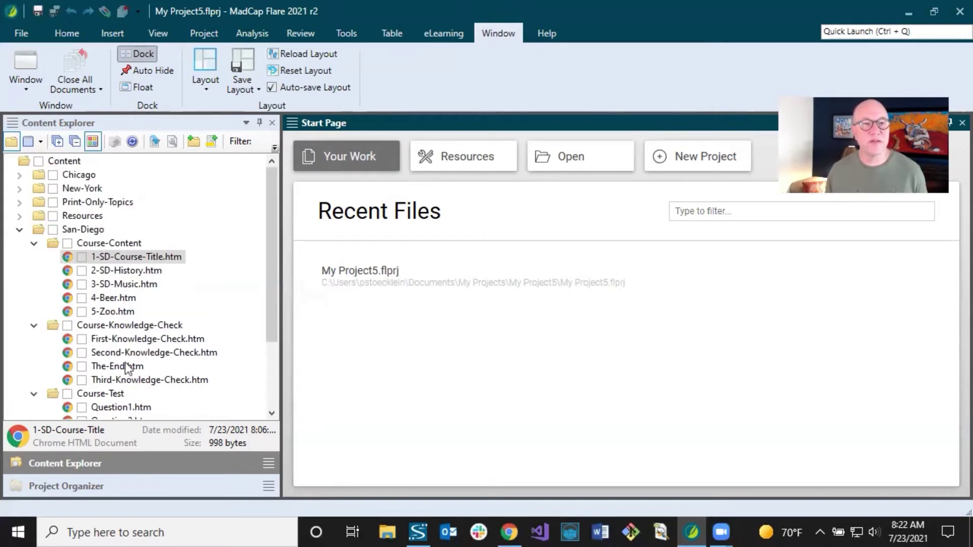
double_click(124, 256)
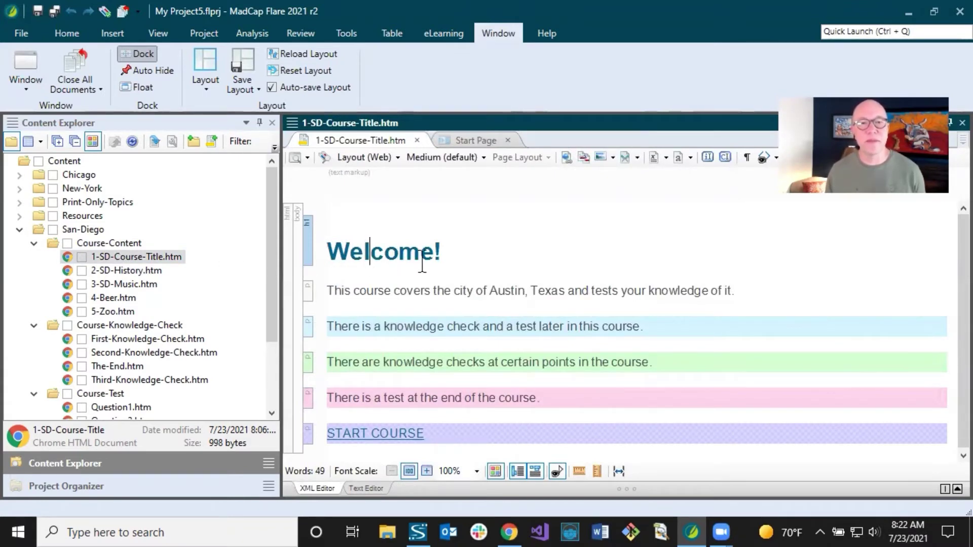
click(497, 290)
drag(497, 291, 566, 282)
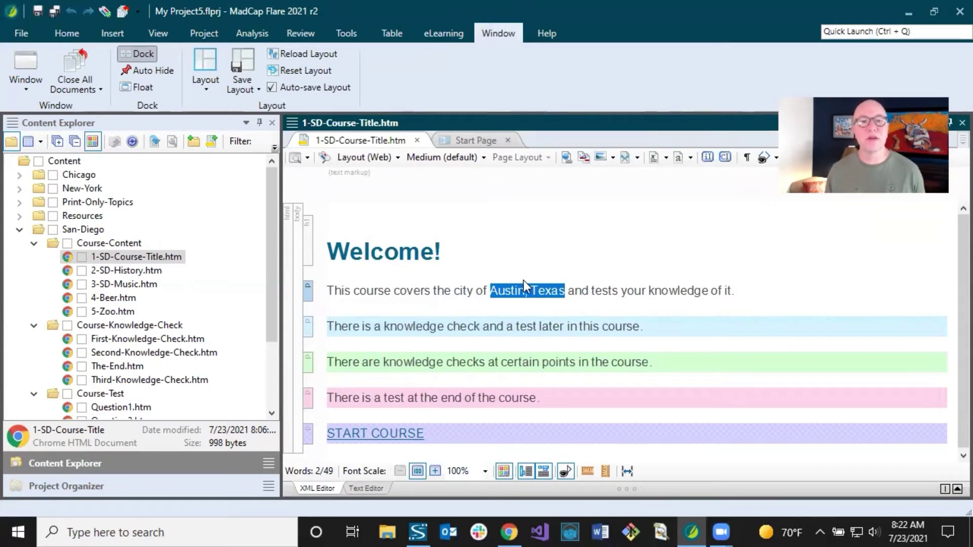
click(380, 290)
drag(327, 290, 734, 294)
click(662, 290)
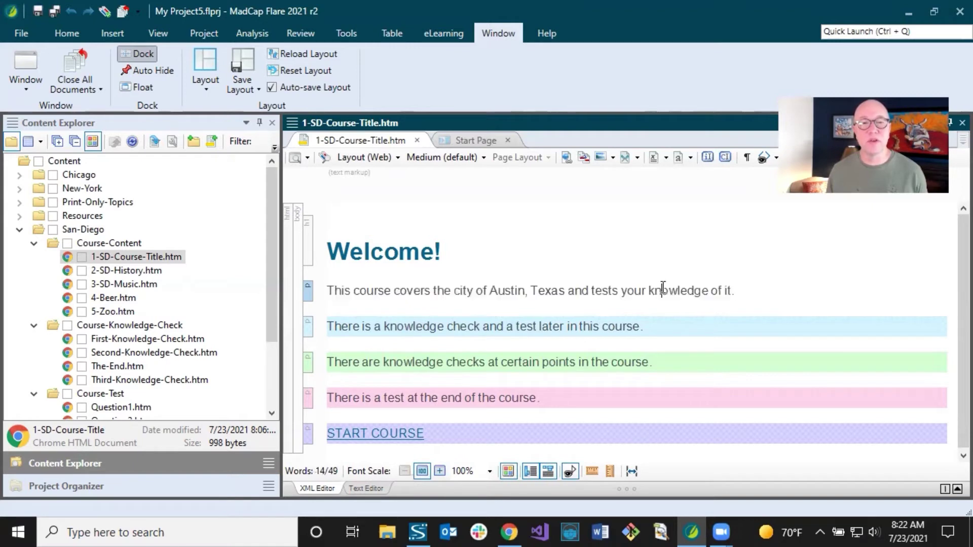
click(559, 290)
drag(491, 292, 574, 293)
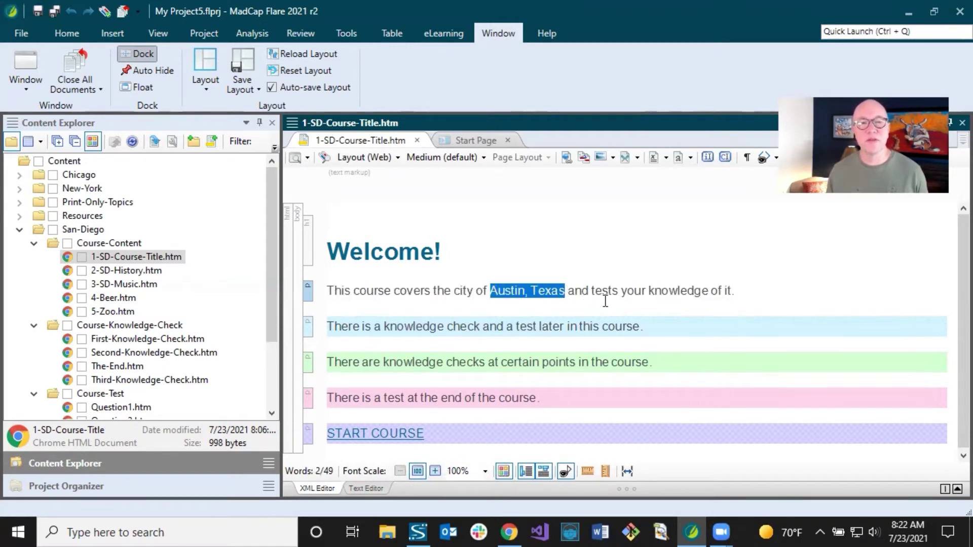
Step: Set up a whole-project find and replace of "Austin, Texas" with "San Diego, California" and turn off case matching
click(66, 34)
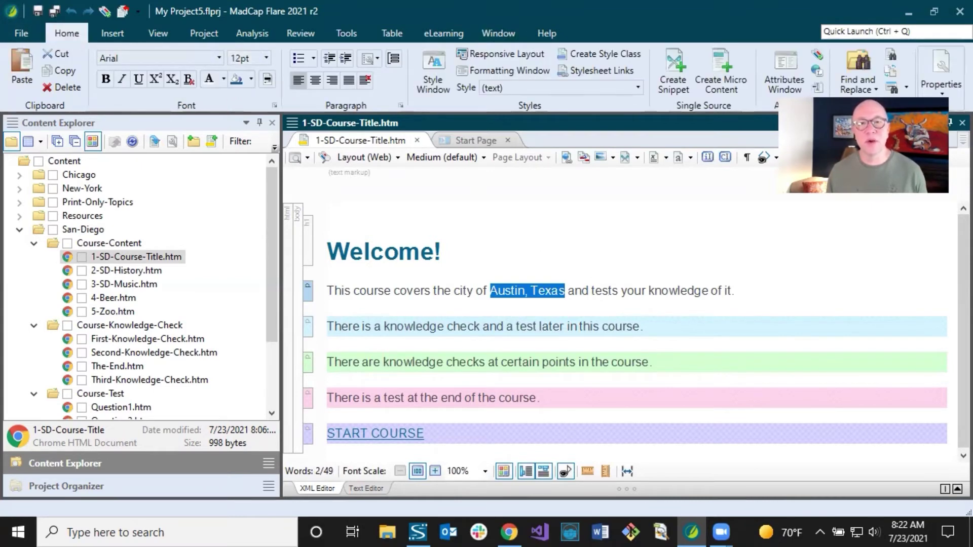
click(857, 66)
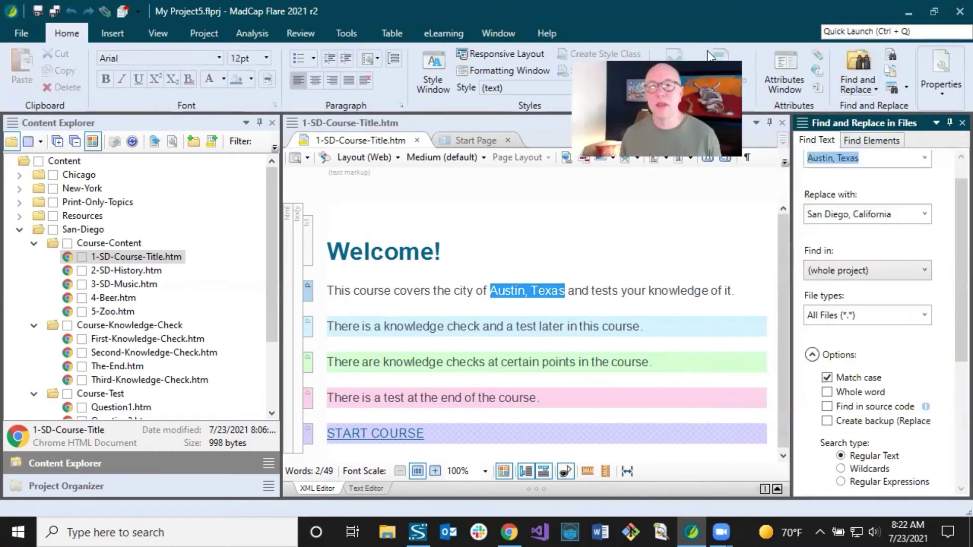
scroll(905, 212, up, 1)
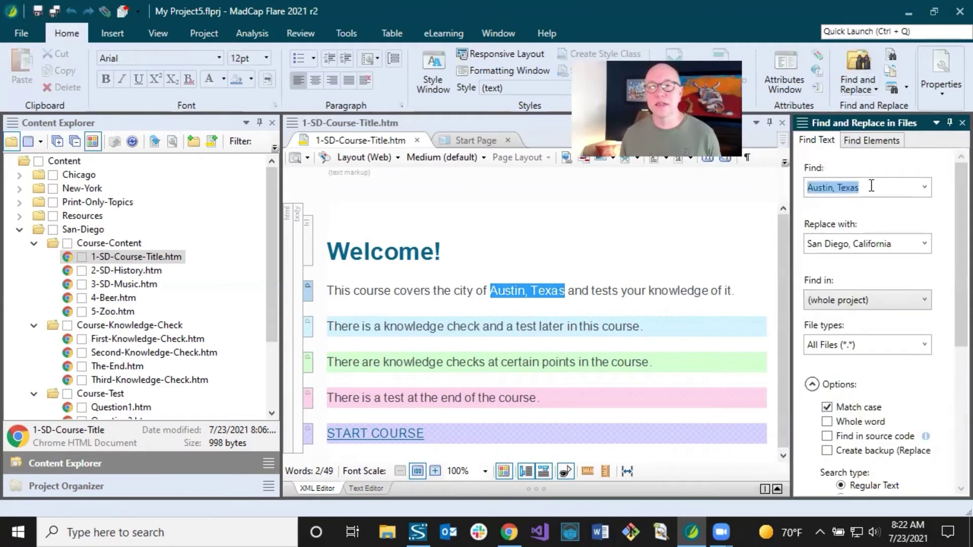
click(902, 244)
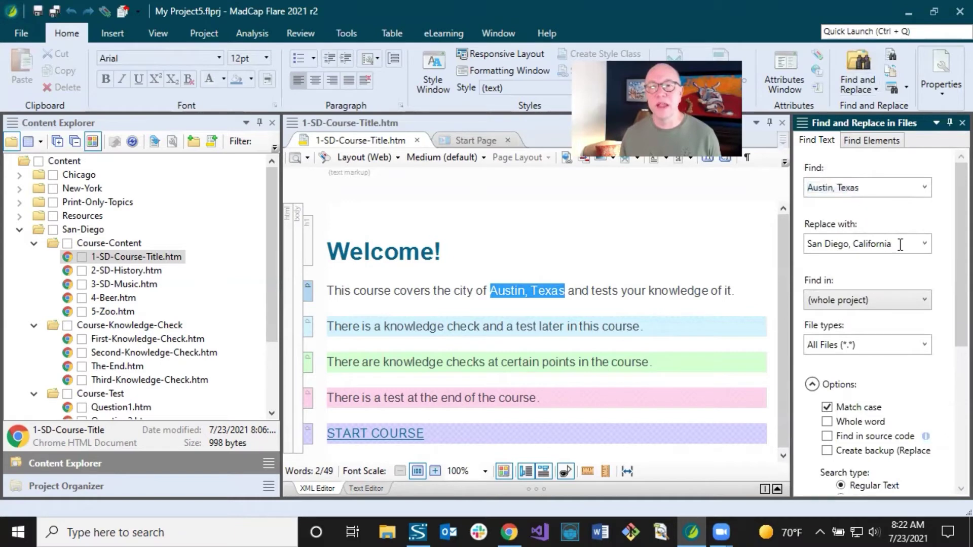
click(905, 243)
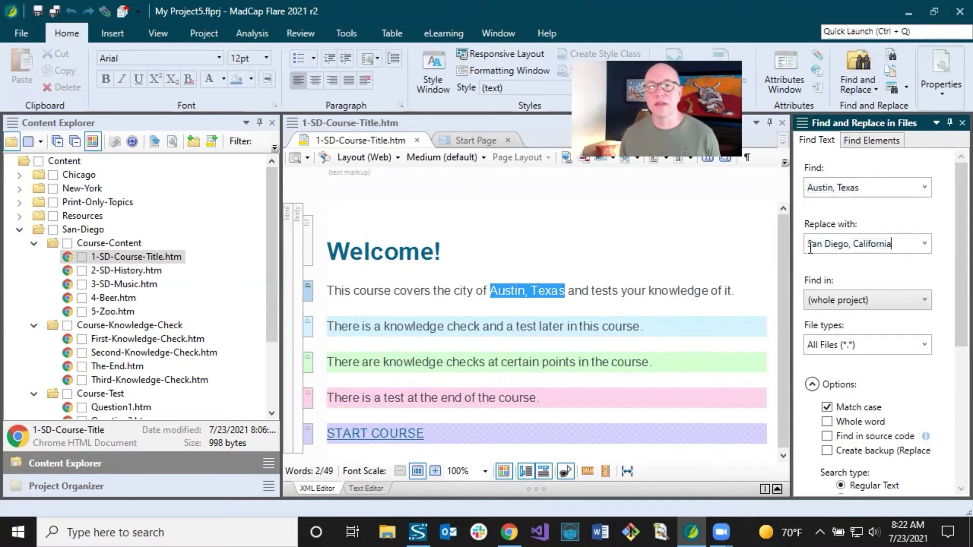
click(859, 299)
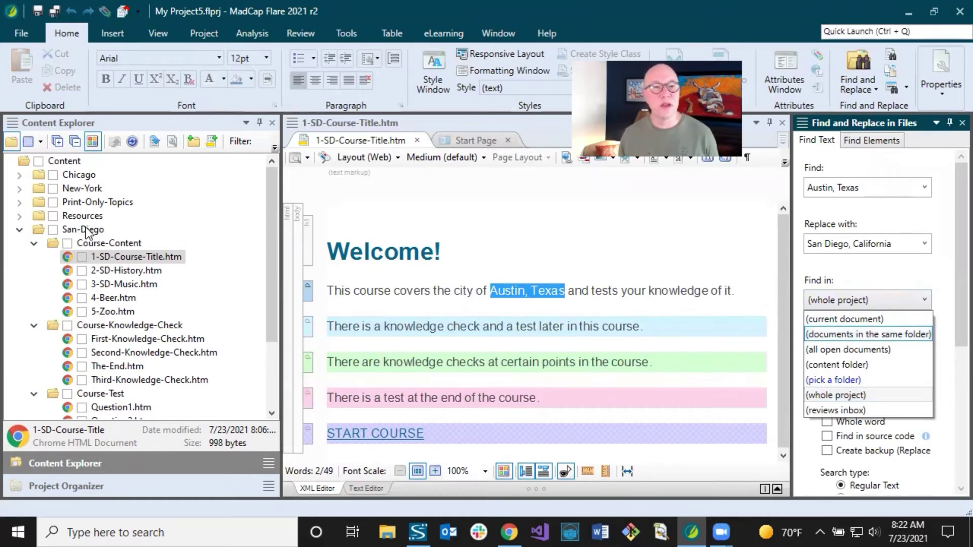
click(868, 276)
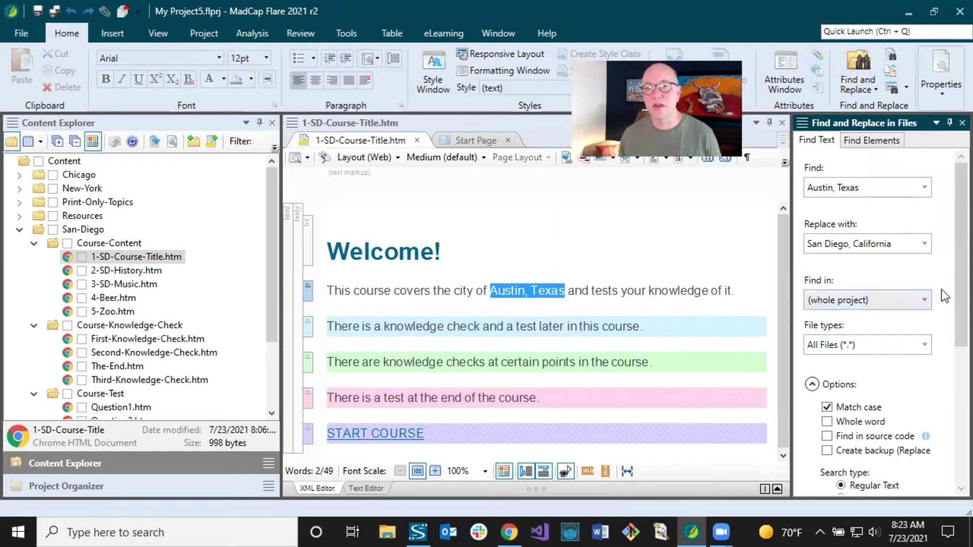
scroll(939, 291, down, 2)
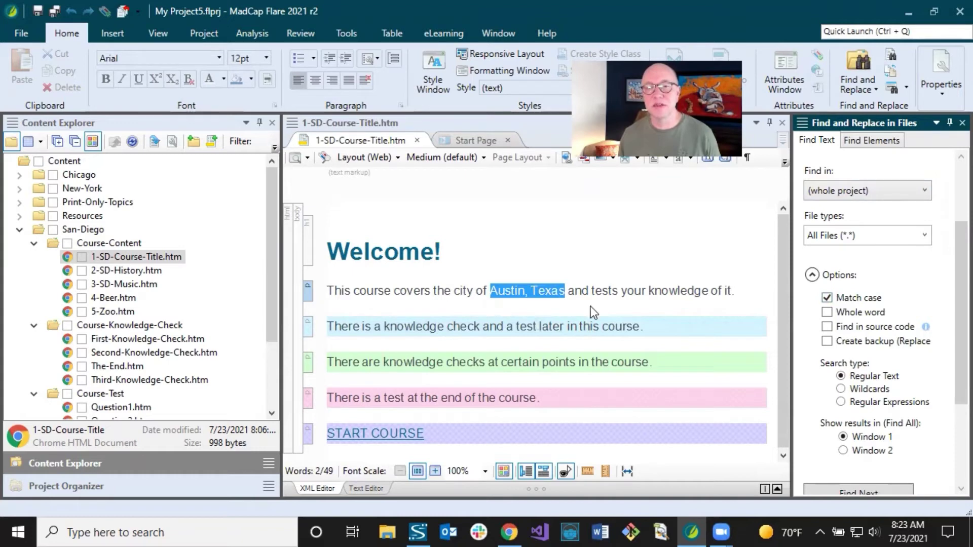
click(825, 299)
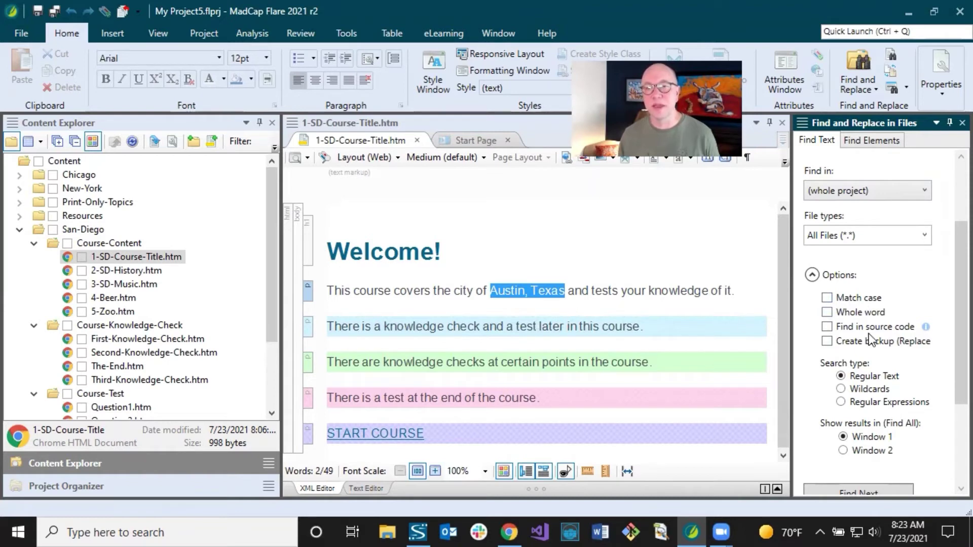
Step: Find all occurrences of "Austin, Texas" in the whole project and review the files and contexts listed
scroll(871, 361, down, 5)
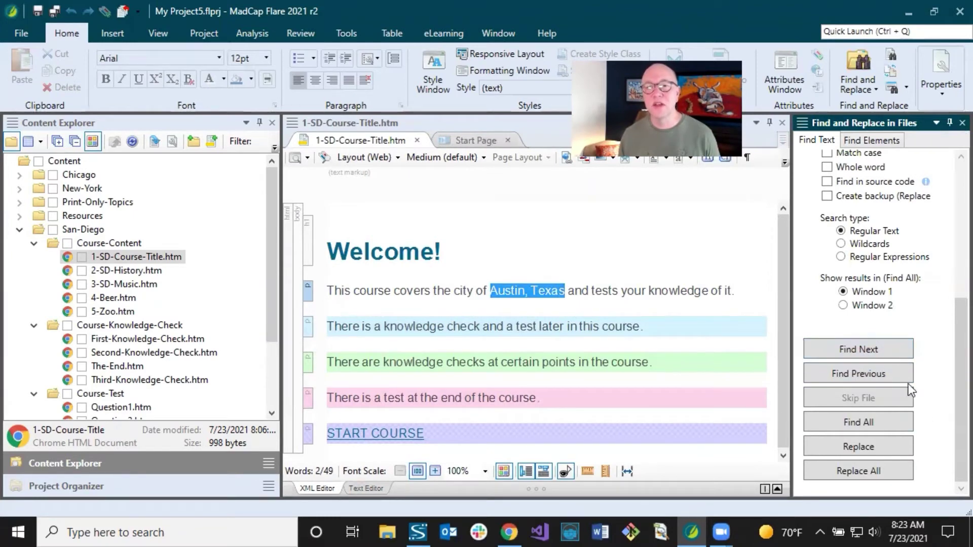
click(869, 422)
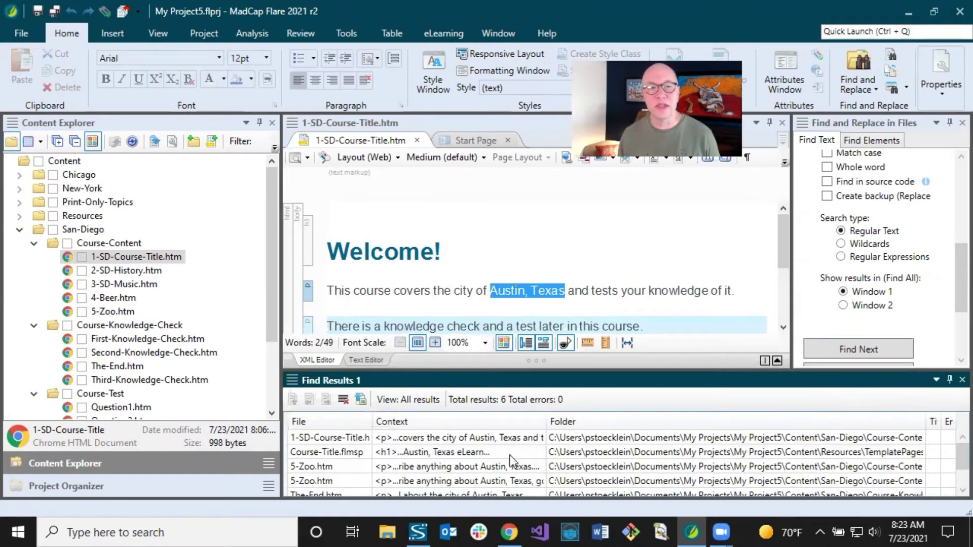
click(428, 437)
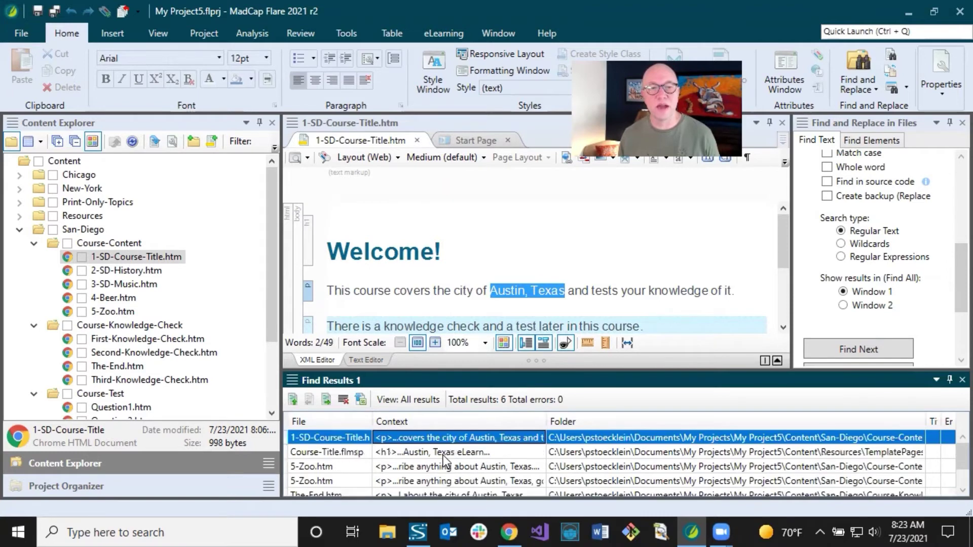
scroll(443, 455, down, 1)
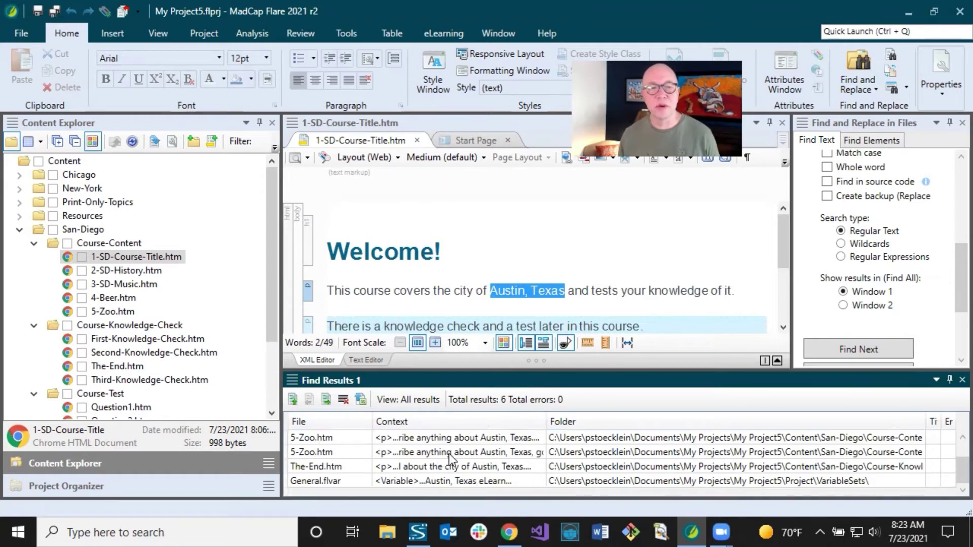
scroll(456, 451, up, 1)
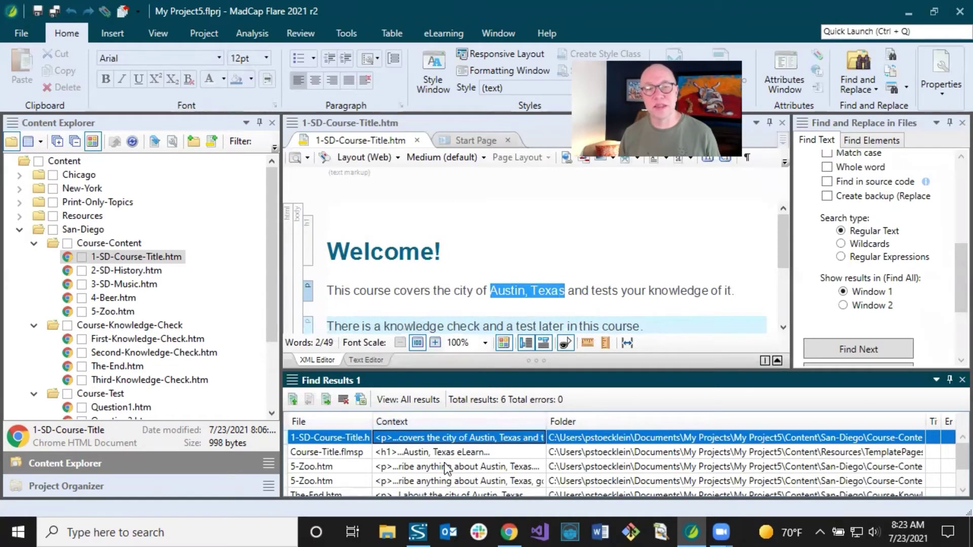
scroll(461, 471, down, 1)
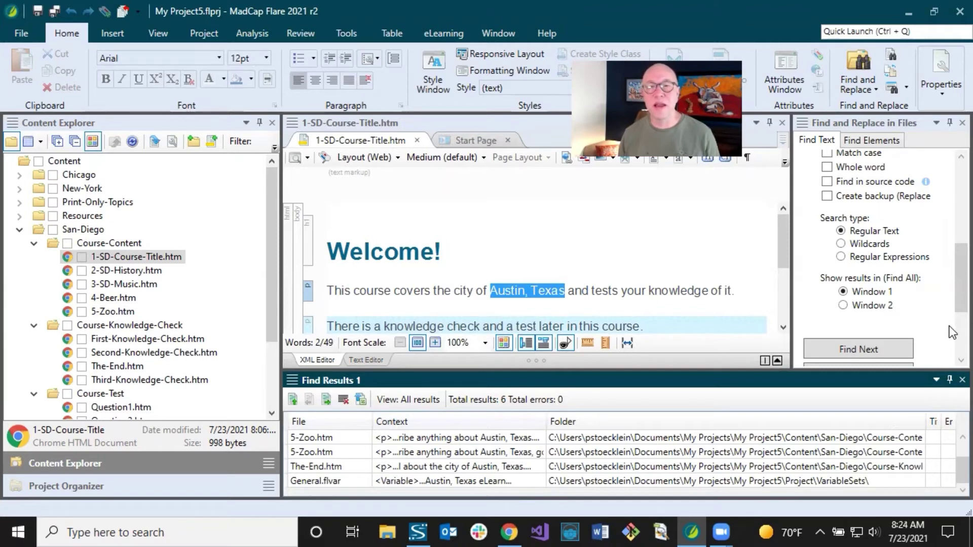
Step: Replace all occurrences of "Austin, Texas" with "San Diego, California" without a backup, close the find results and check the Welcome topic
click(950, 309)
scroll(950, 304, down, 3)
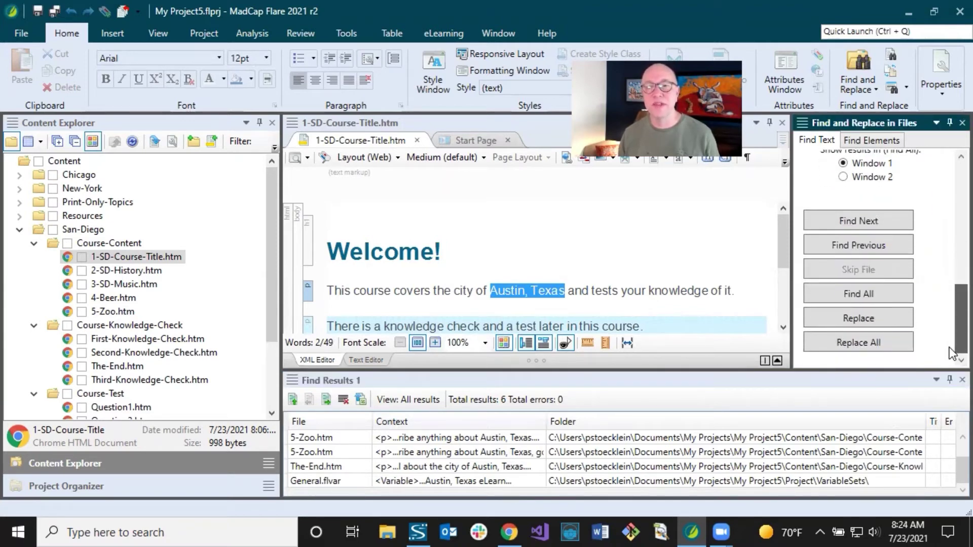
click(875, 345)
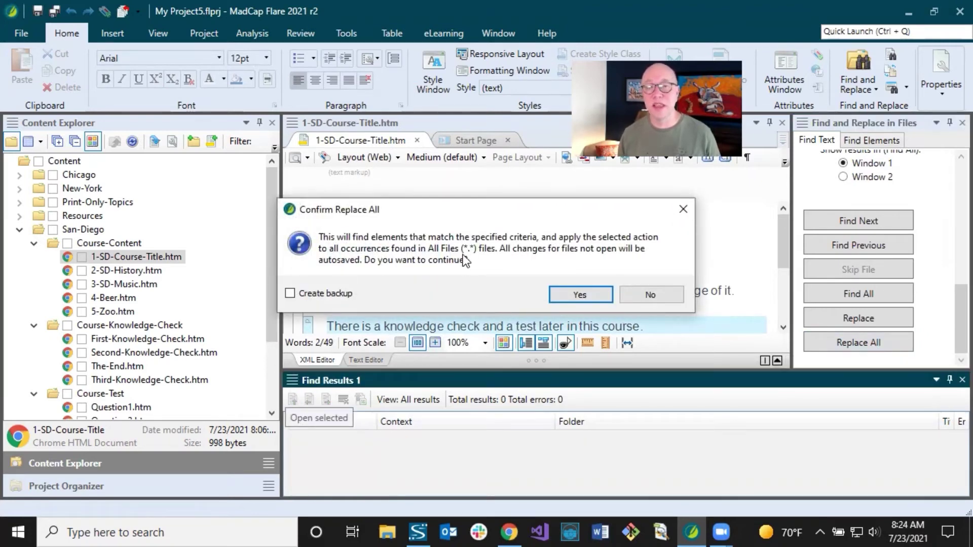
click(570, 294)
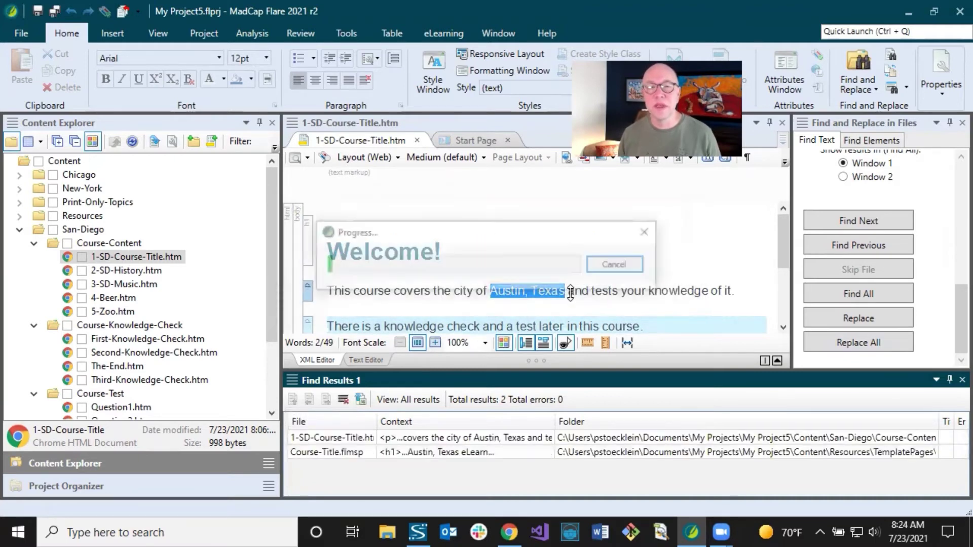
click(951, 383)
click(528, 292)
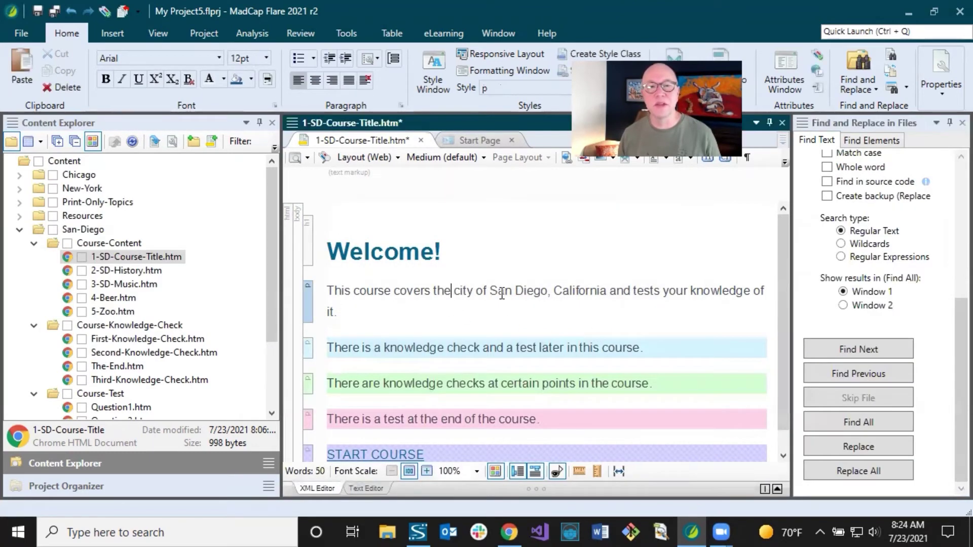
scroll(546, 320, down, 1)
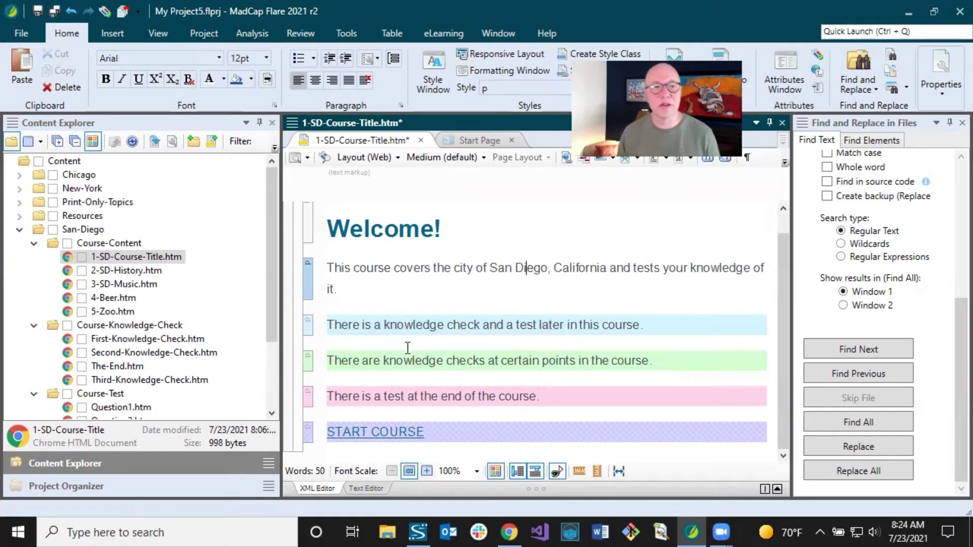
Step: Open 2-SD-History.htm from San-Diego's Course-Content folder and change its heading to "History"
click(133, 274)
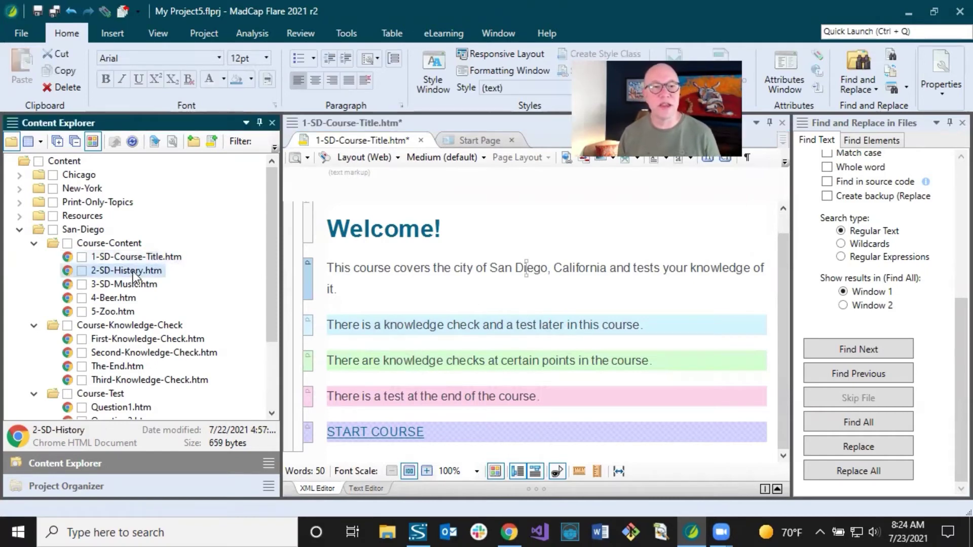
double_click(133, 272)
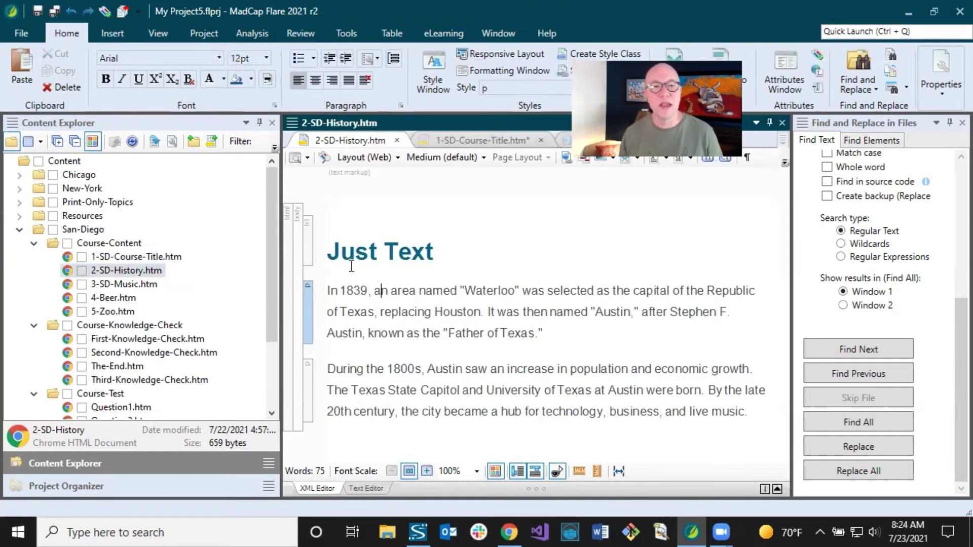
drag(329, 251, 435, 251)
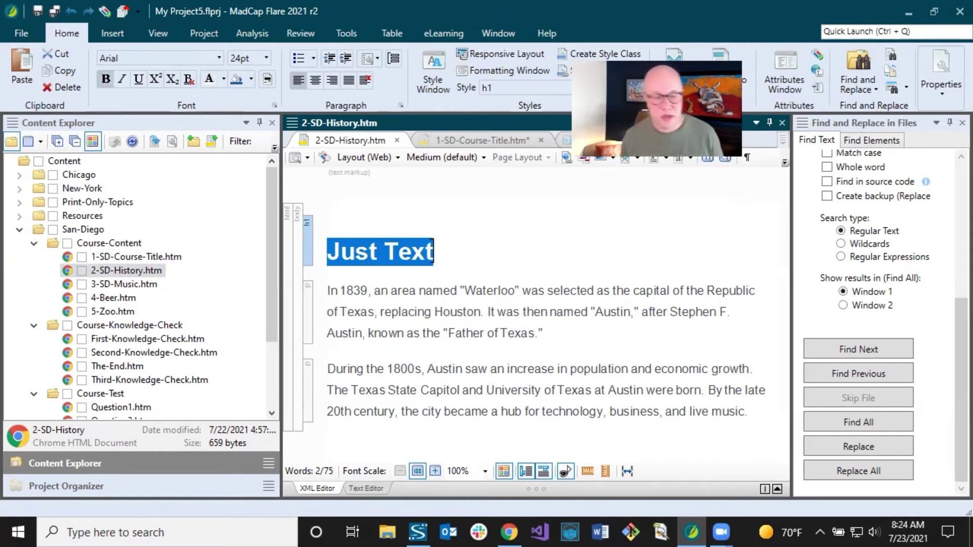
text(History)
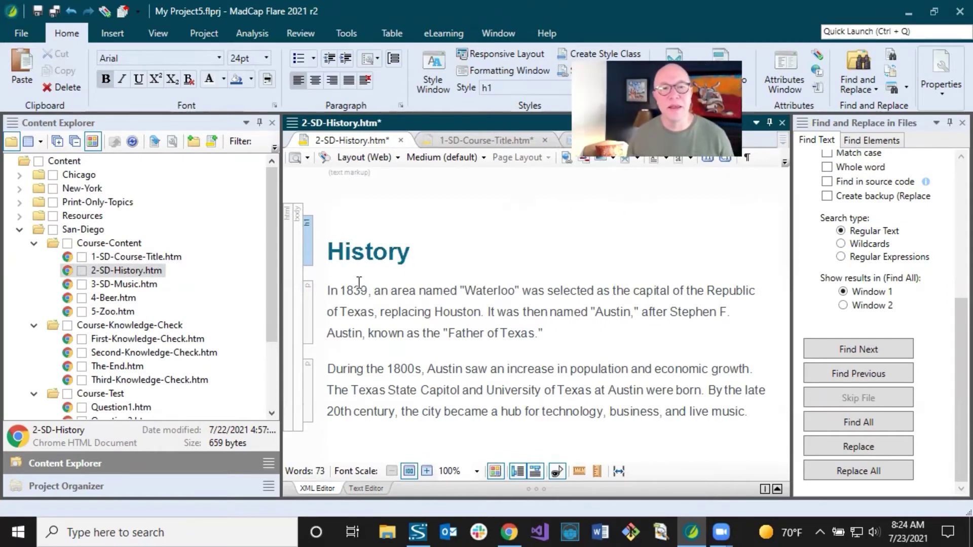
Step: Replace both Austin paragraphs under the History heading with "San Diego content." and save the topic
drag(331, 289, 744, 412)
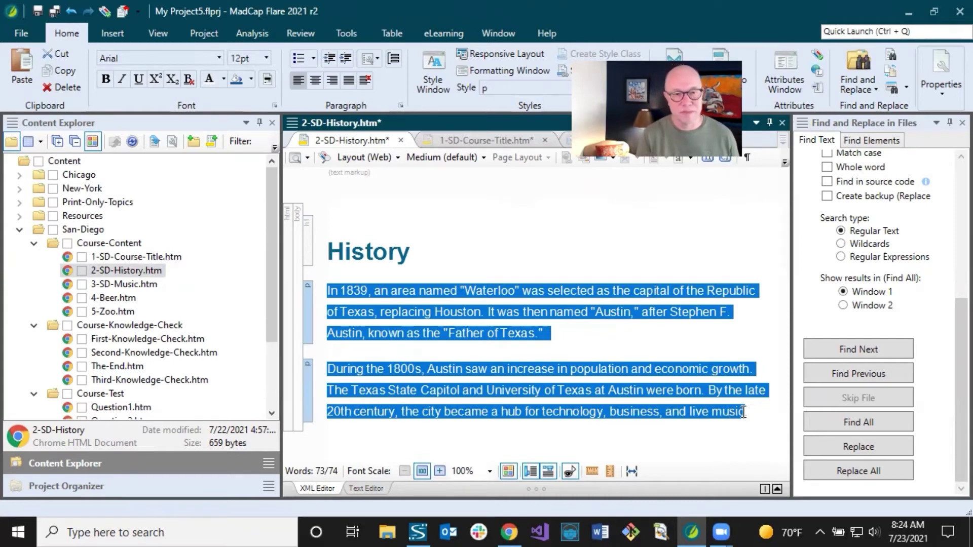
text(San)
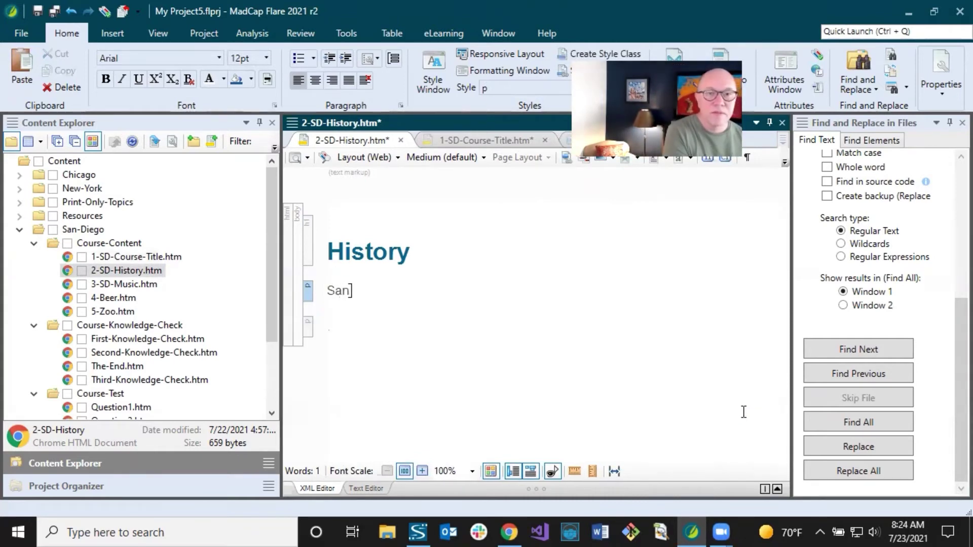
text( Diego content)
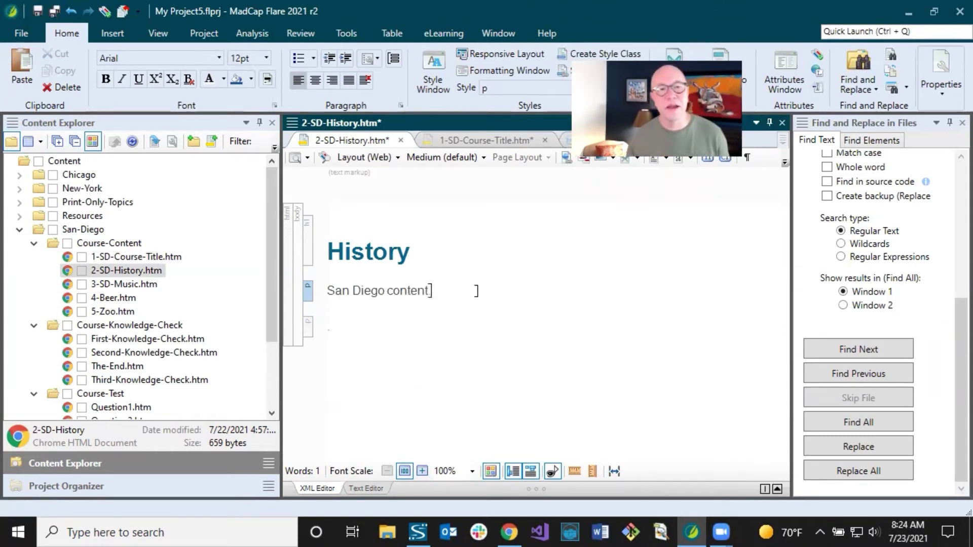
text(.)
key(Delete)
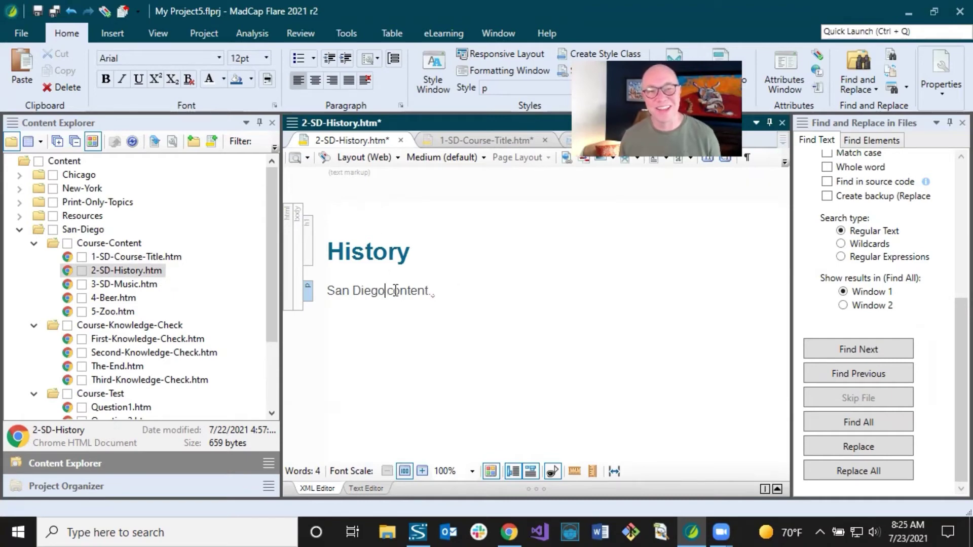
click(433, 291)
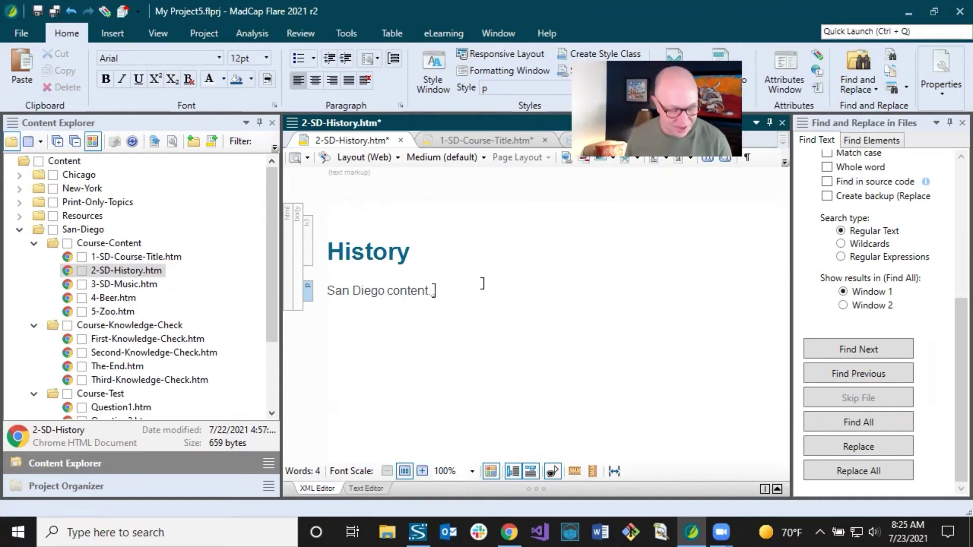
click(37, 11)
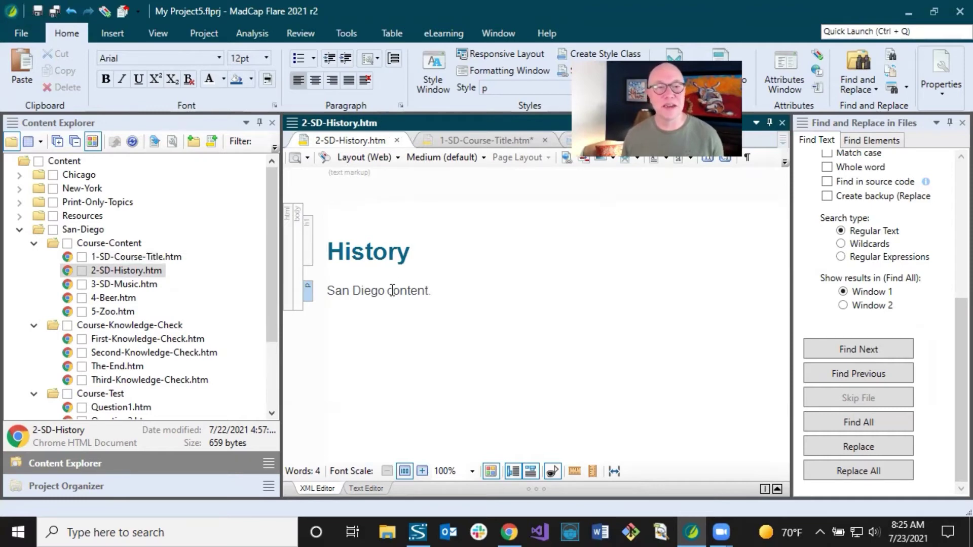
Step: Open 3-SD-Music.htm from San-Diego's Course-Content folder and change its "Two Tiles" heading to "Music"
double_click(149, 287)
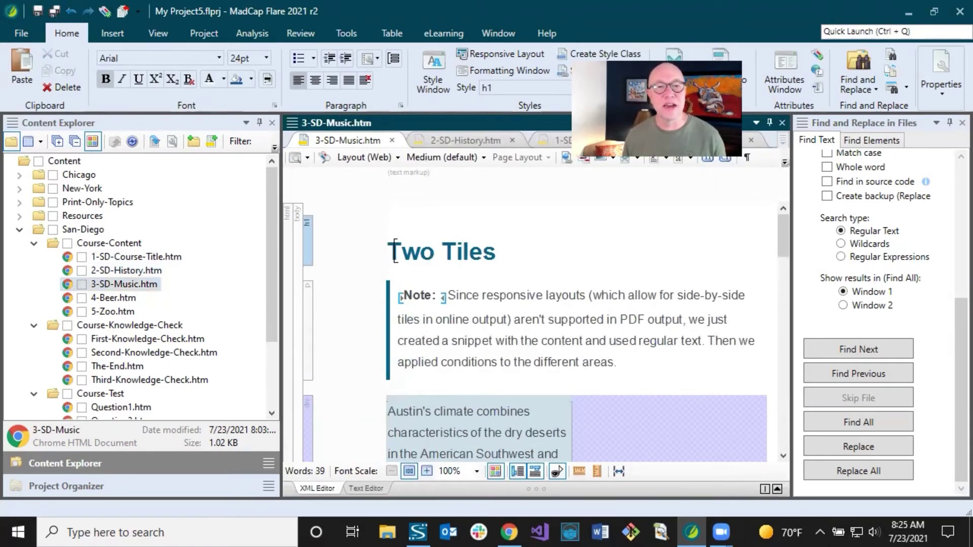
drag(395, 252, 497, 253)
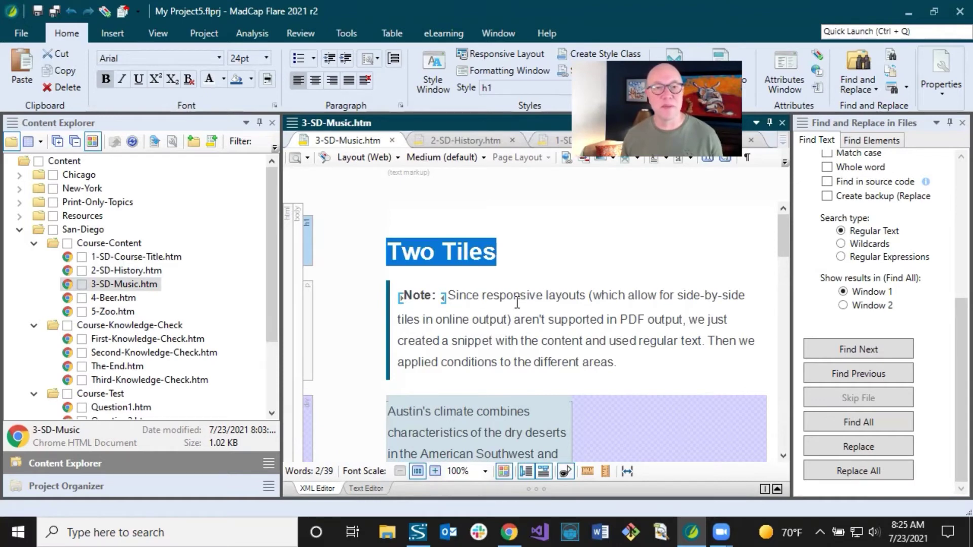
scroll(500, 299, down, 3)
scroll(502, 299, up, 3)
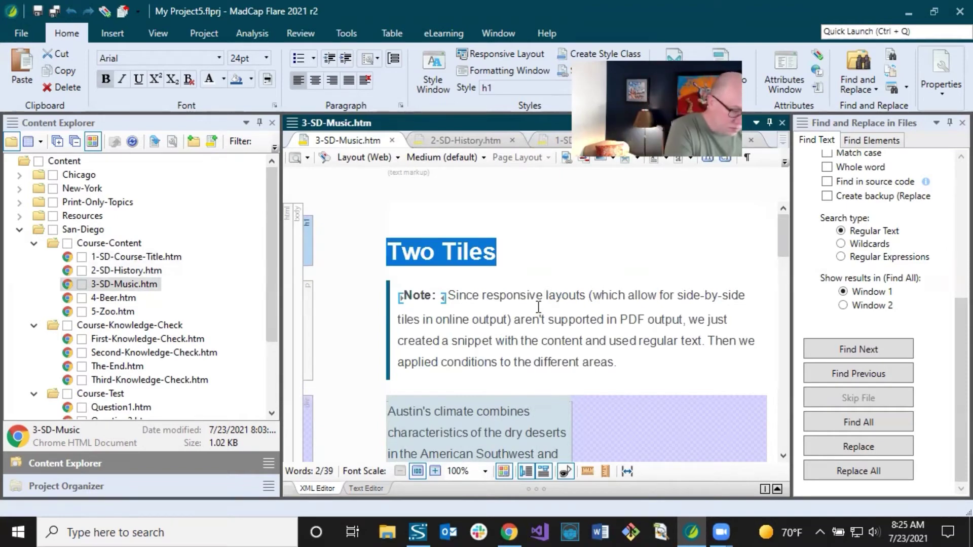
text(Music)
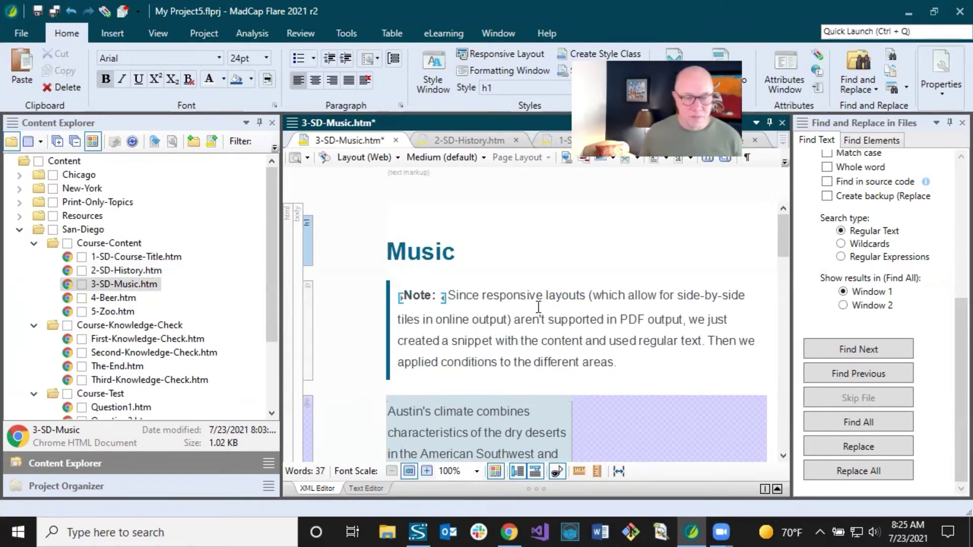
Step: Add a paragraph reading "Music in San Diego." directly below the Music heading
key(Return)
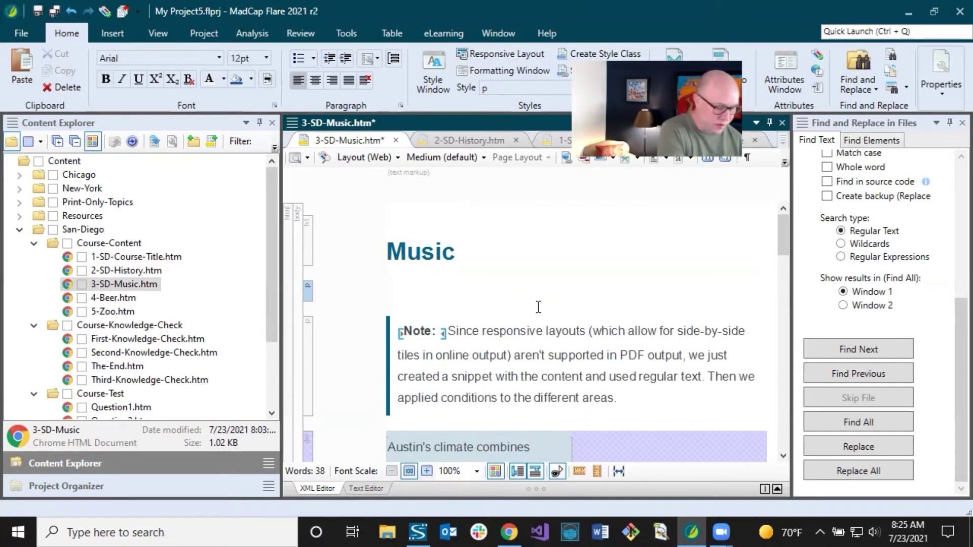
text(Music)
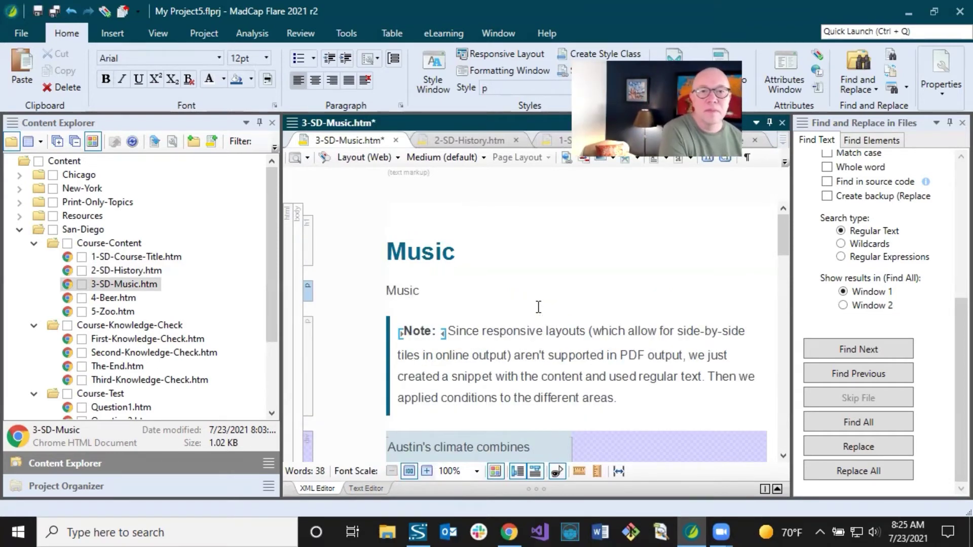
text( in San D)
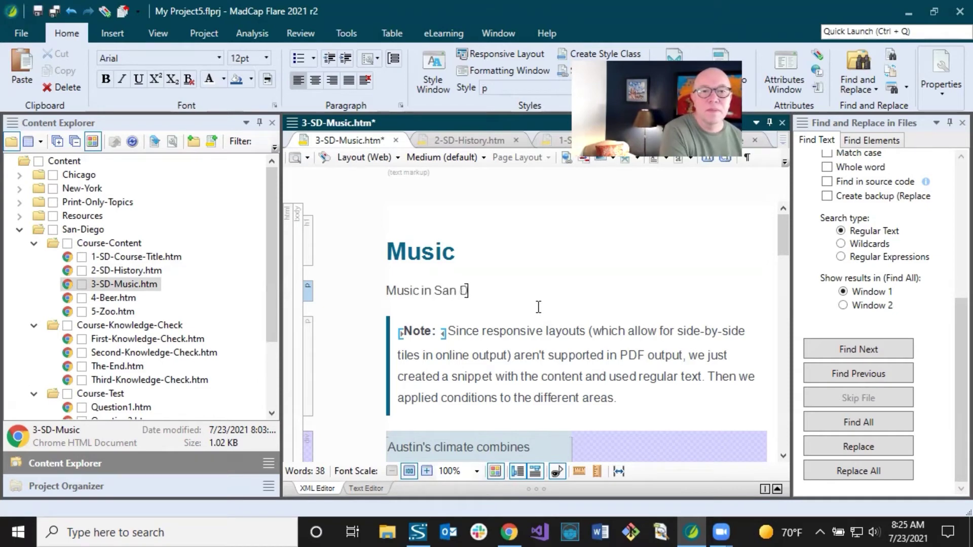
text(iego)
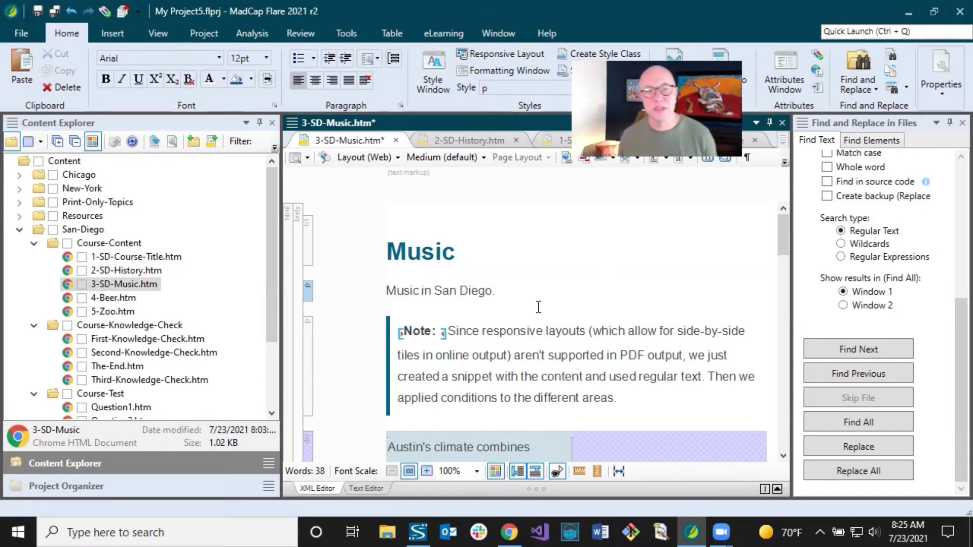
text(.)
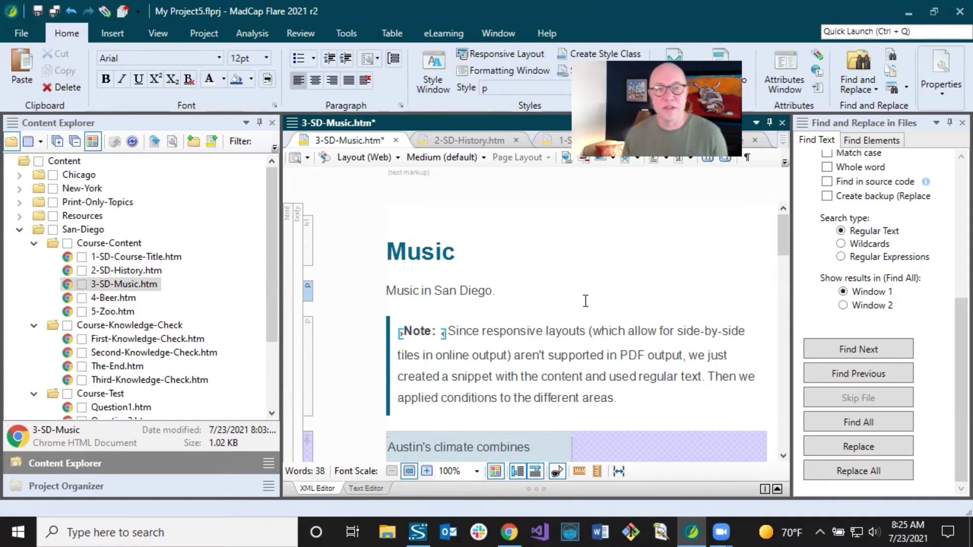
key(BackSpace)
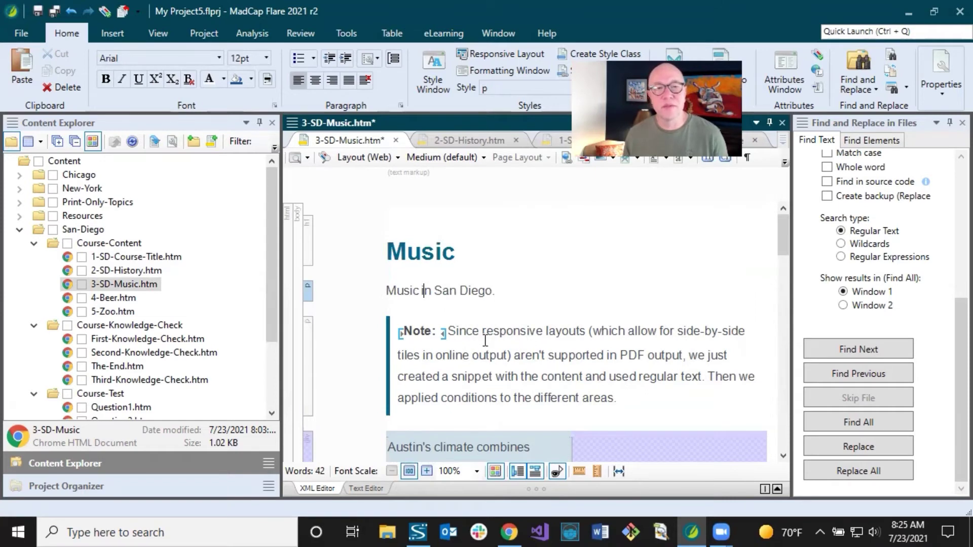
drag(450, 330, 699, 409)
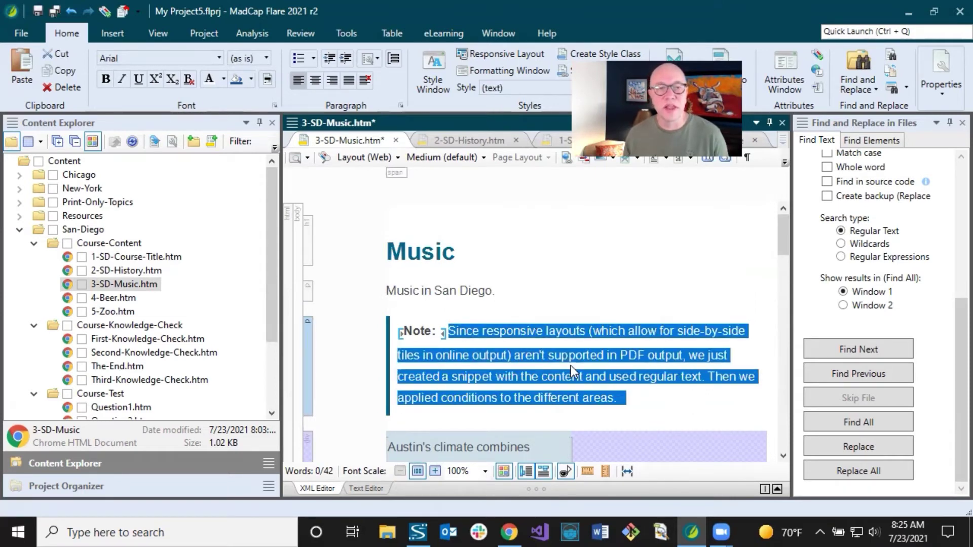
click(493, 332)
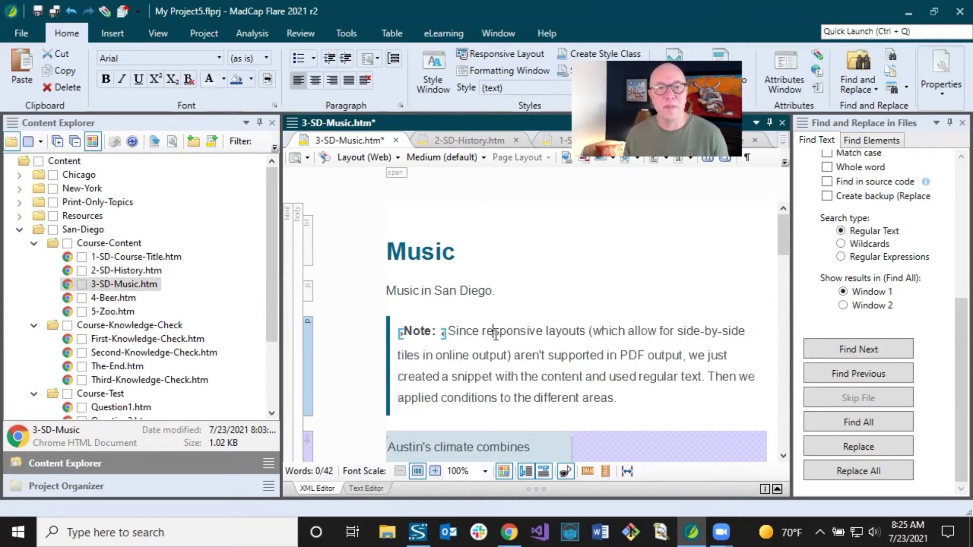
scroll(472, 336, down, 3)
scroll(473, 336, down, 15)
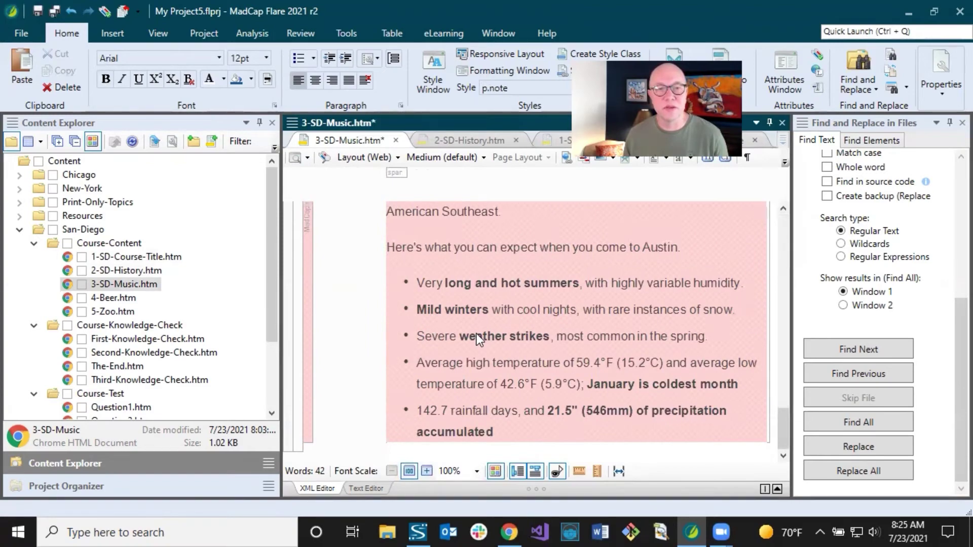
scroll(477, 333, up, 12)
scroll(479, 335, up, 2)
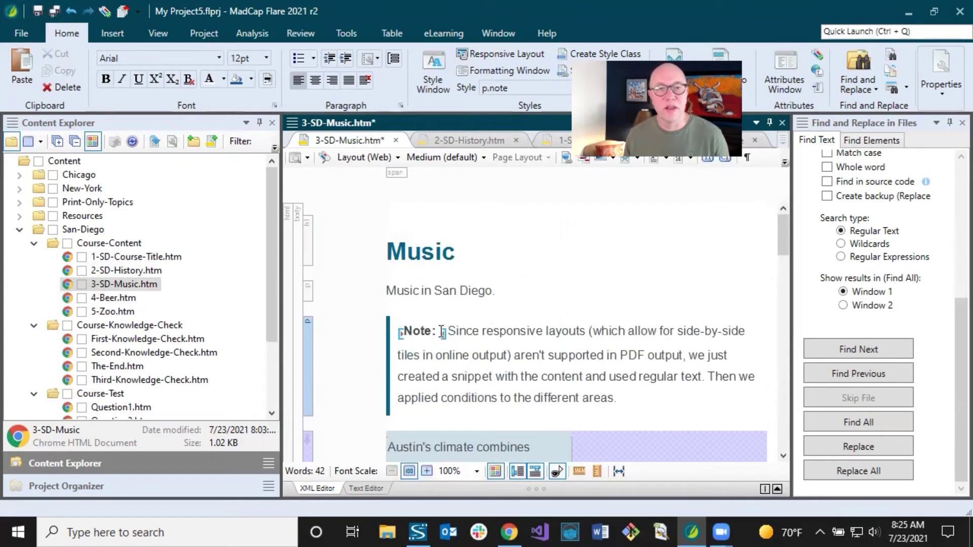
drag(449, 331, 616, 397)
scroll(557, 395, down, 10)
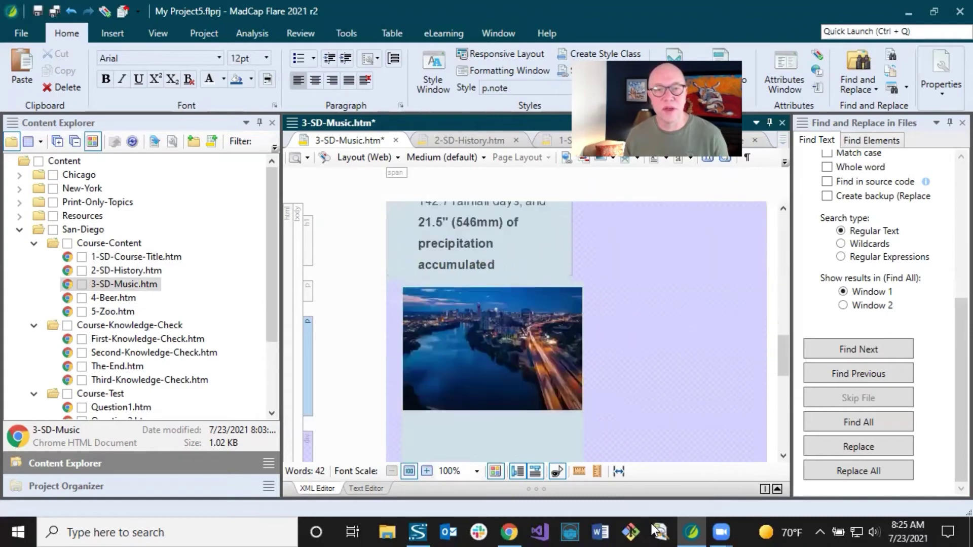
click(750, 427)
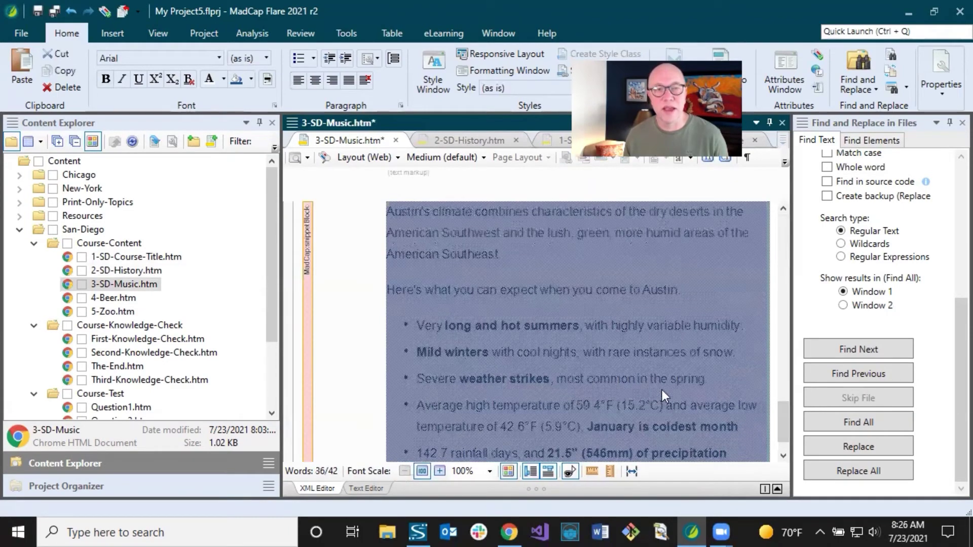
scroll(649, 379, up, 2)
scroll(649, 379, up, 8)
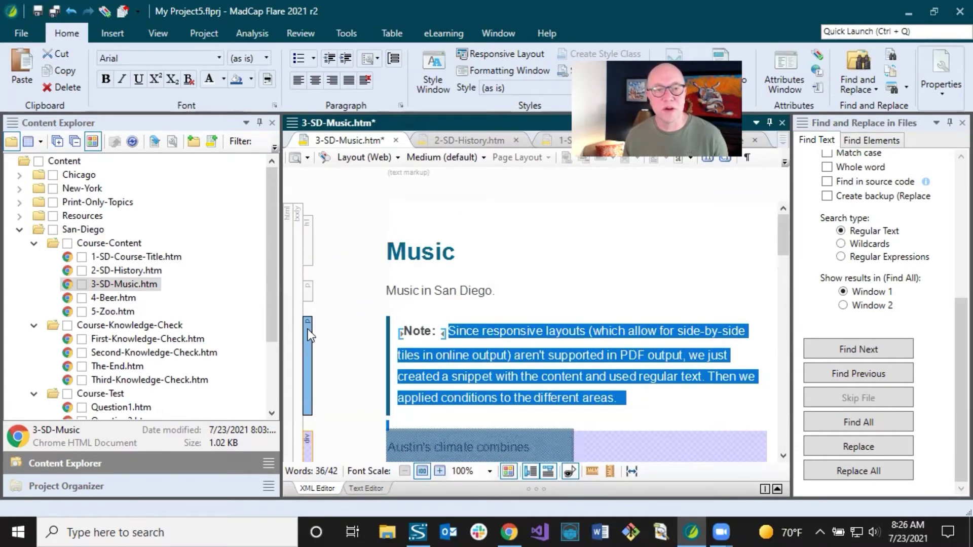
right_click(308, 330)
mouse_move(315, 335)
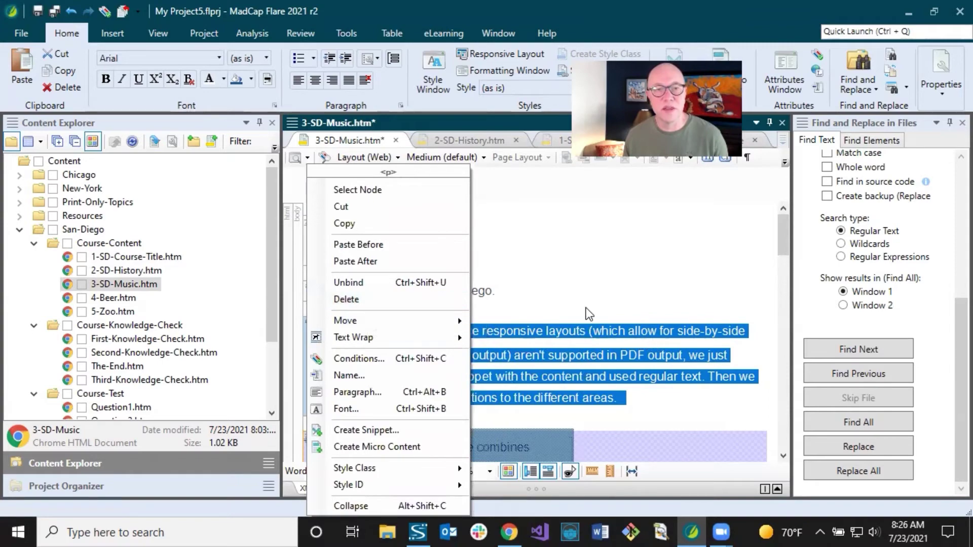
click(545, 283)
Step: Delete the note and all the Austin climate content below the "Music in San Diego." paragraph, and save the topic
drag(449, 330, 711, 444)
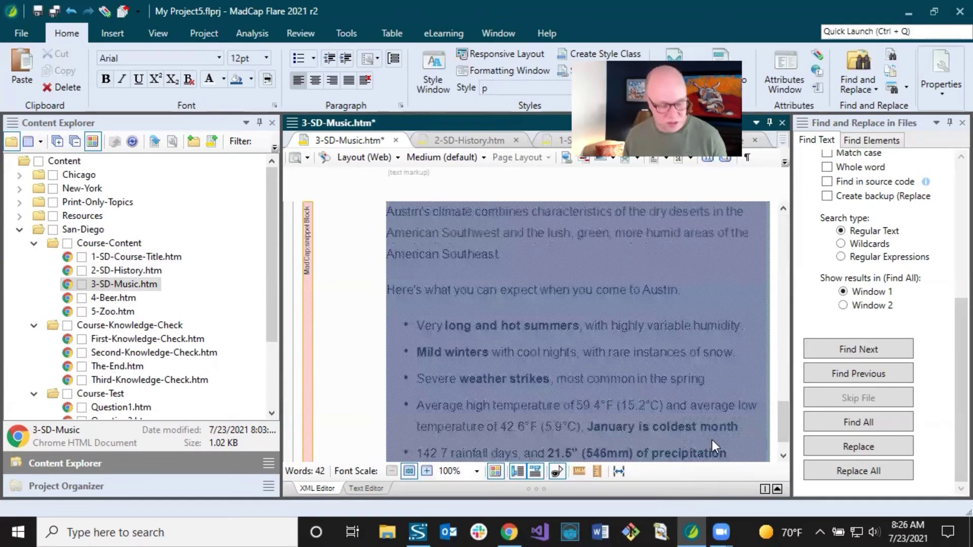
key(Delete)
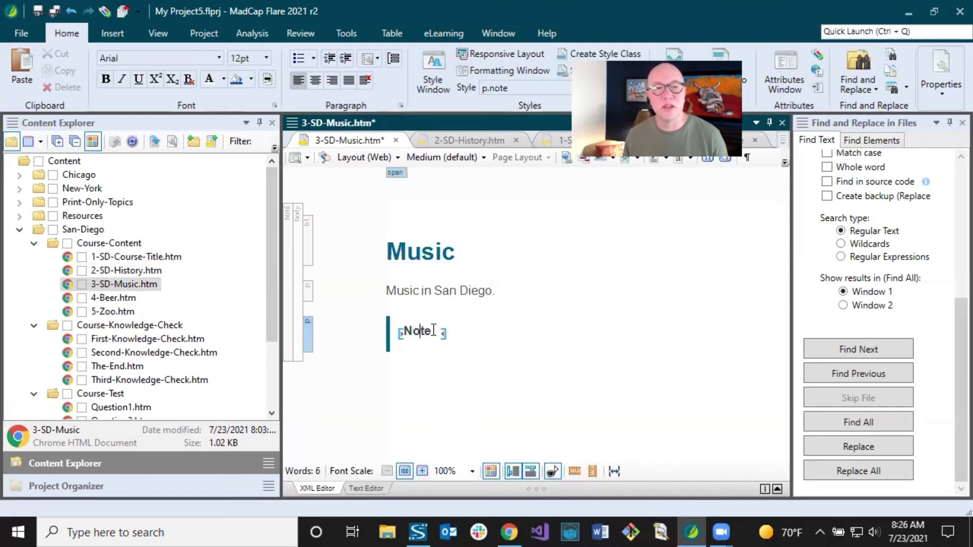
right_click(308, 326)
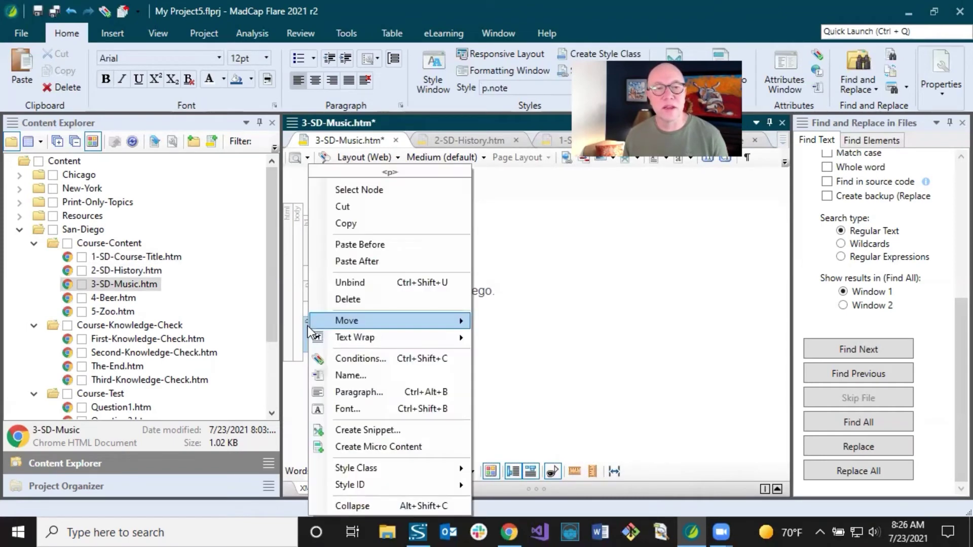
click(349, 302)
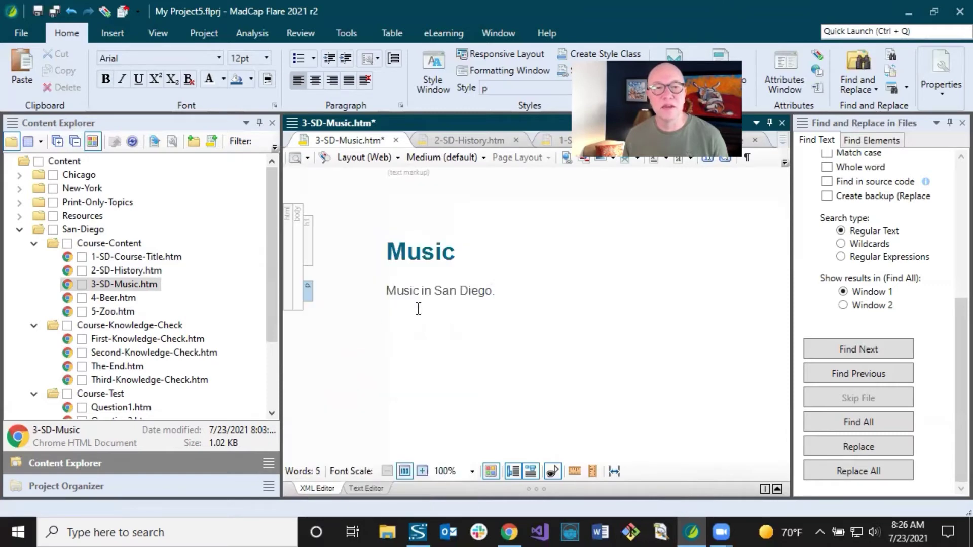
click(37, 11)
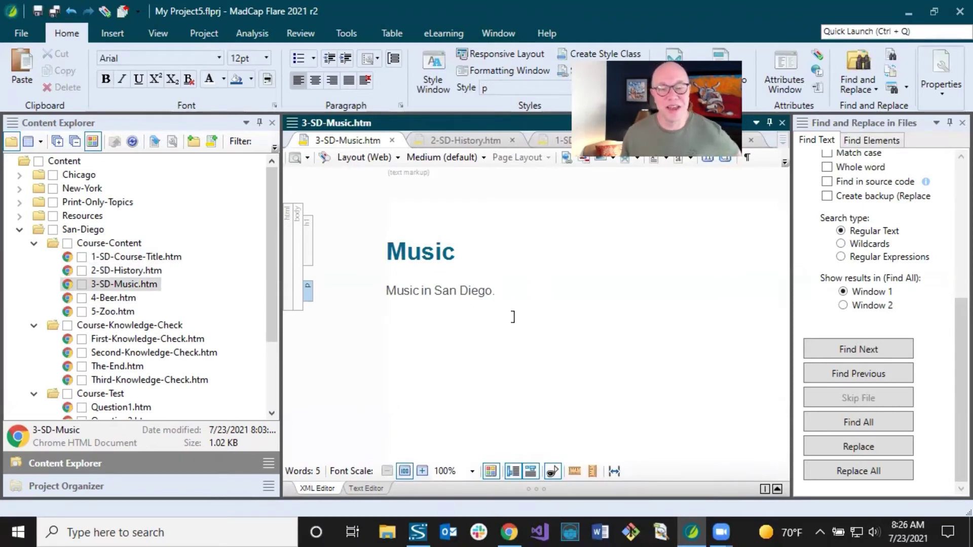
click(513, 315)
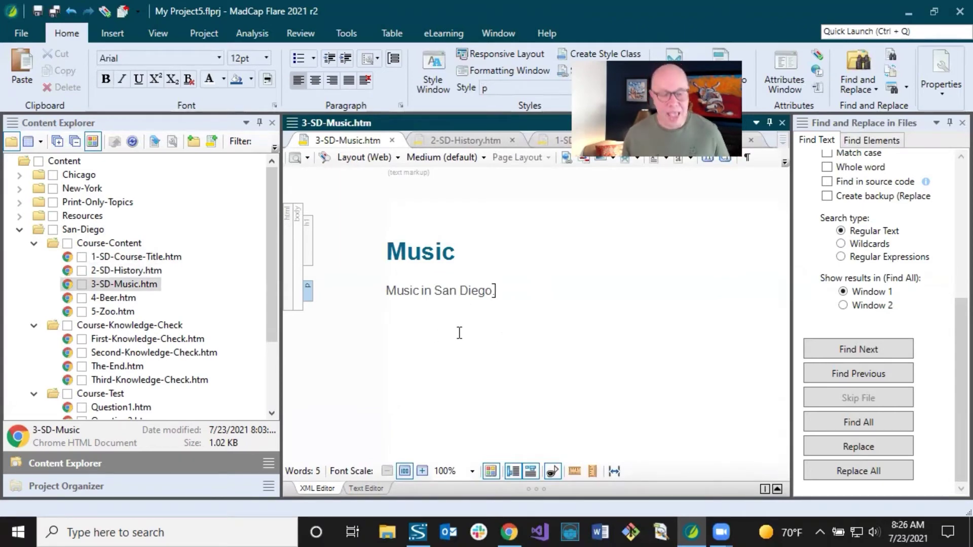
text(.)
key(Return)
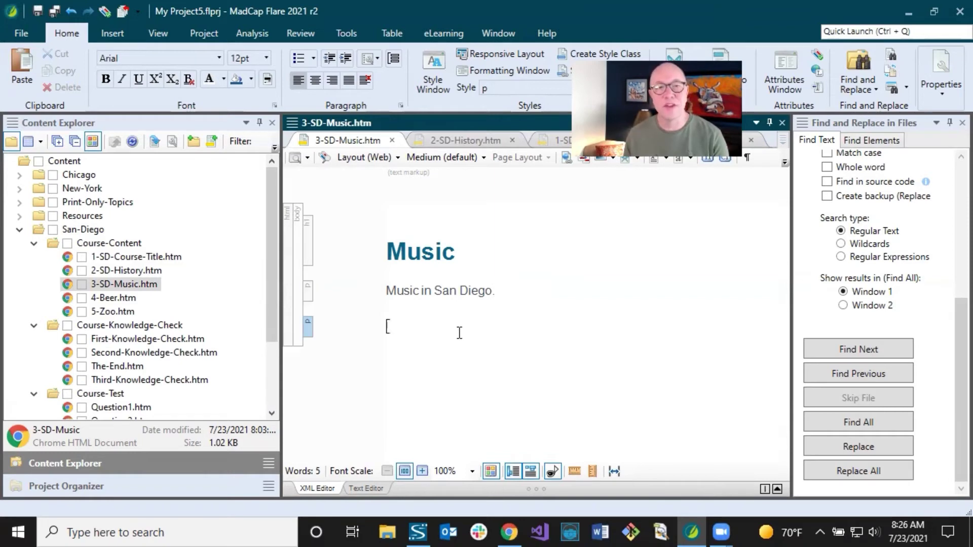
key(BackSpace)
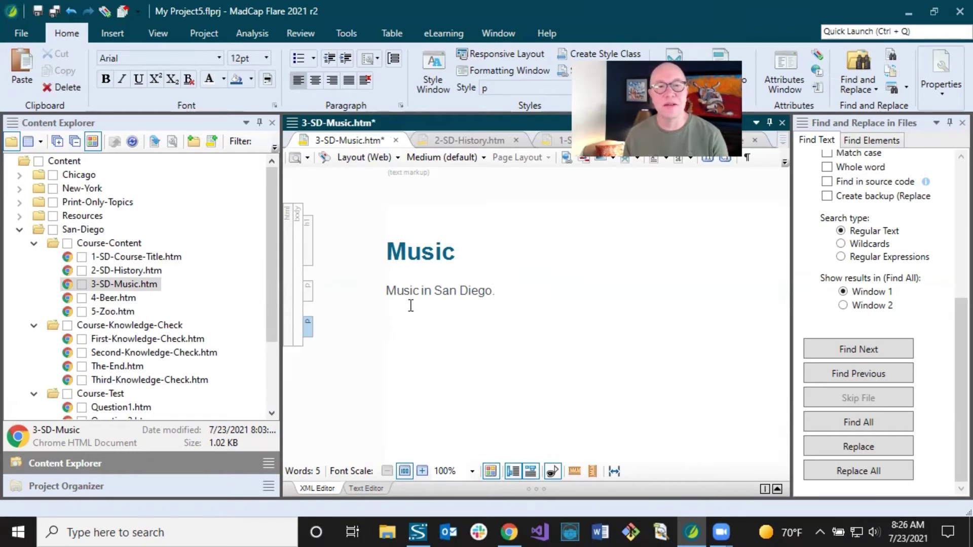
click(113, 32)
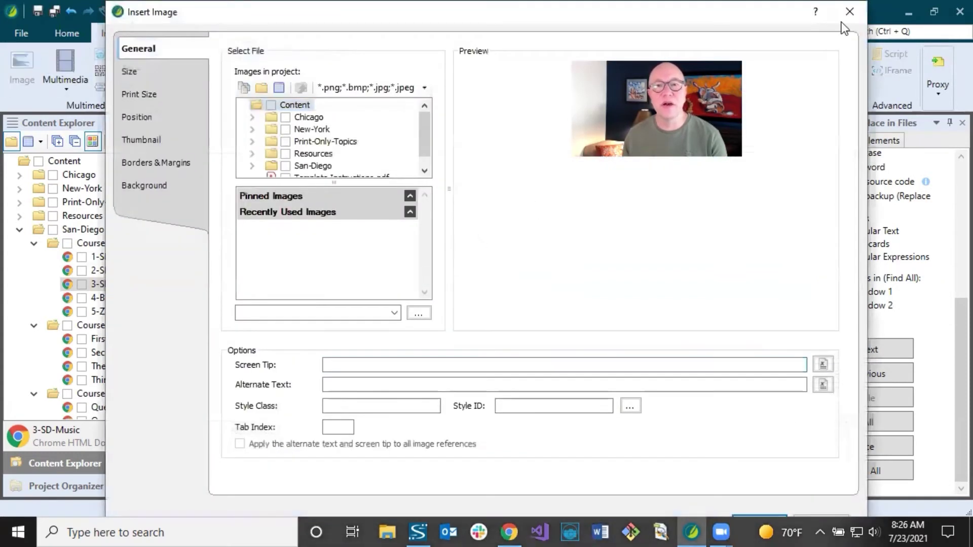
click(850, 11)
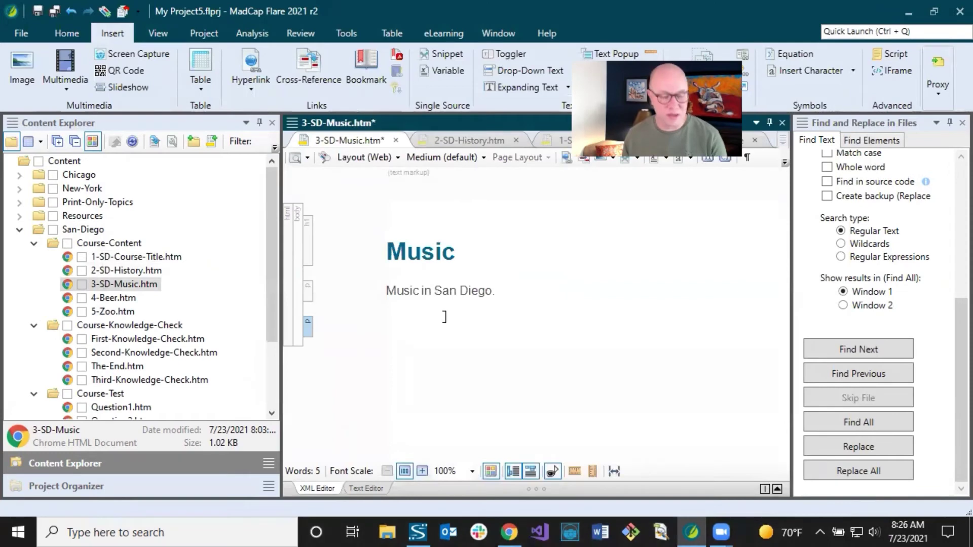
key(BackSpace)
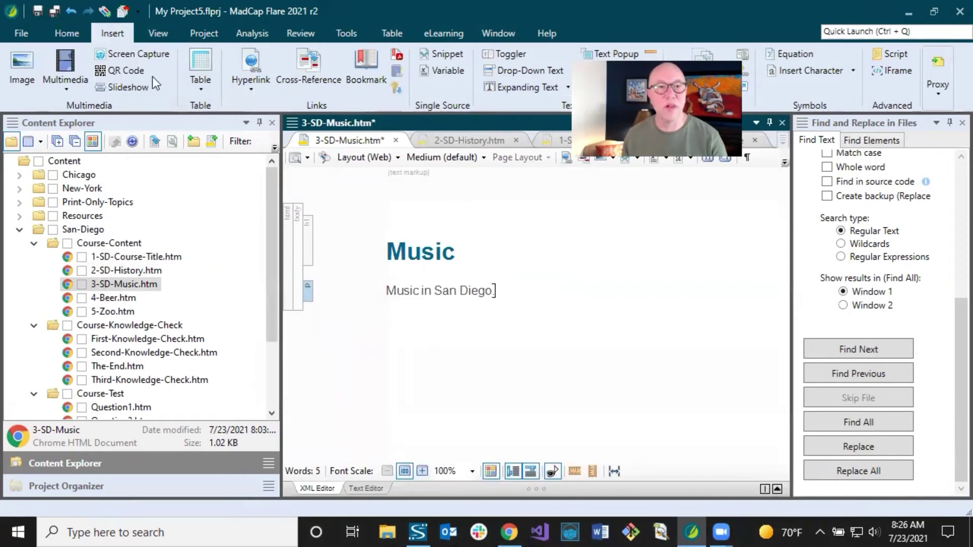
Step: Save the Music topic and open 4-Beer.htm from San-Diego's Course-Content folder
click(52, 10)
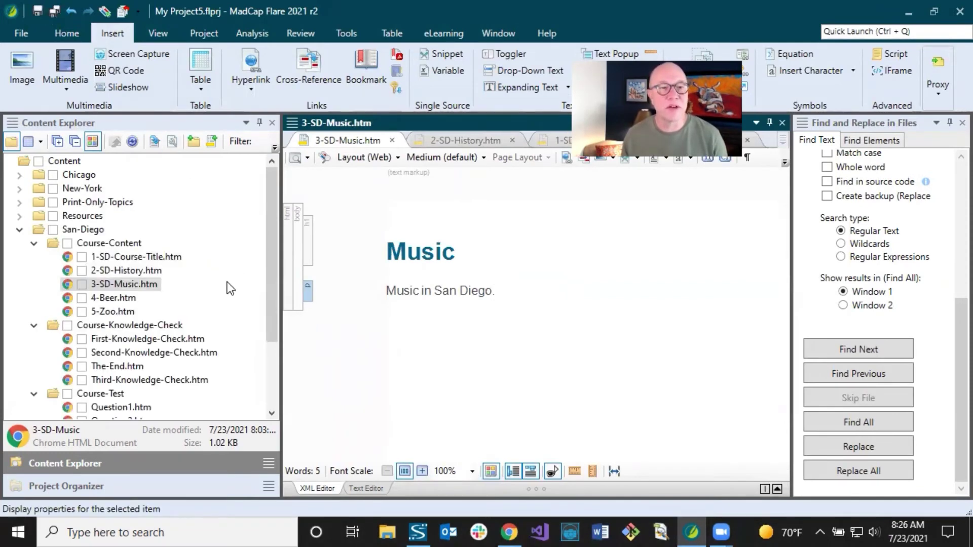
click(126, 297)
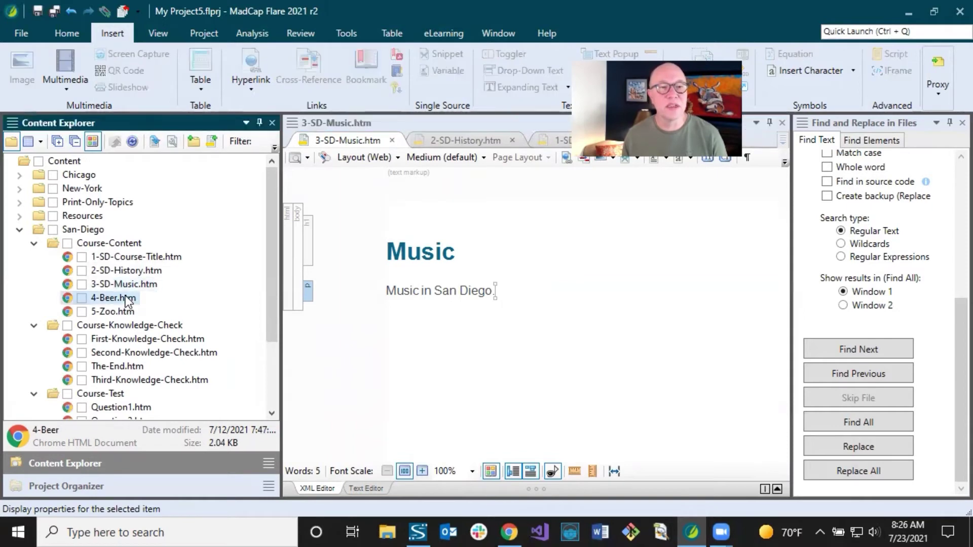
double_click(126, 297)
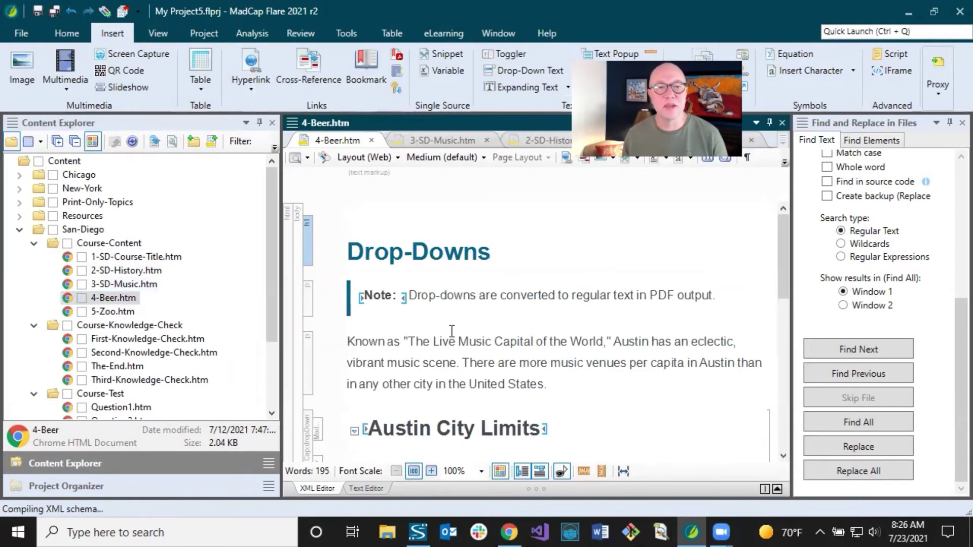
Step: Delete the note about drop-downs in PDF output and change the "Drop-Downs" heading to "Beer"
right_click(309, 302)
click(350, 297)
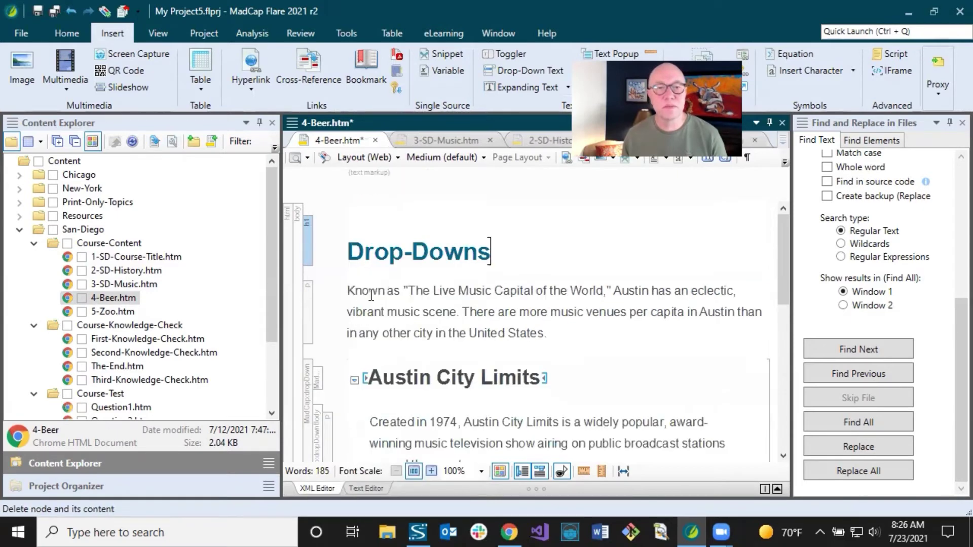
drag(348, 291, 527, 333)
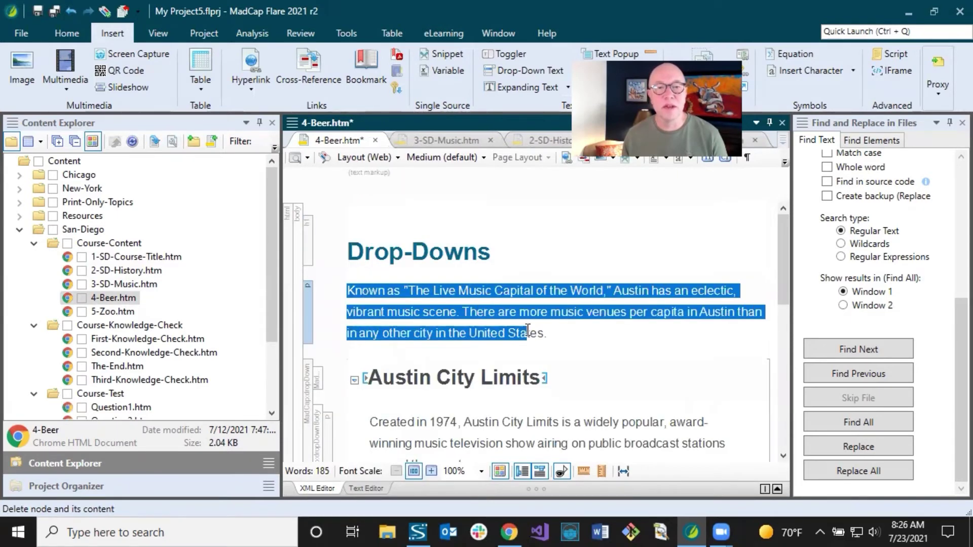
click(433, 281)
drag(349, 252, 488, 252)
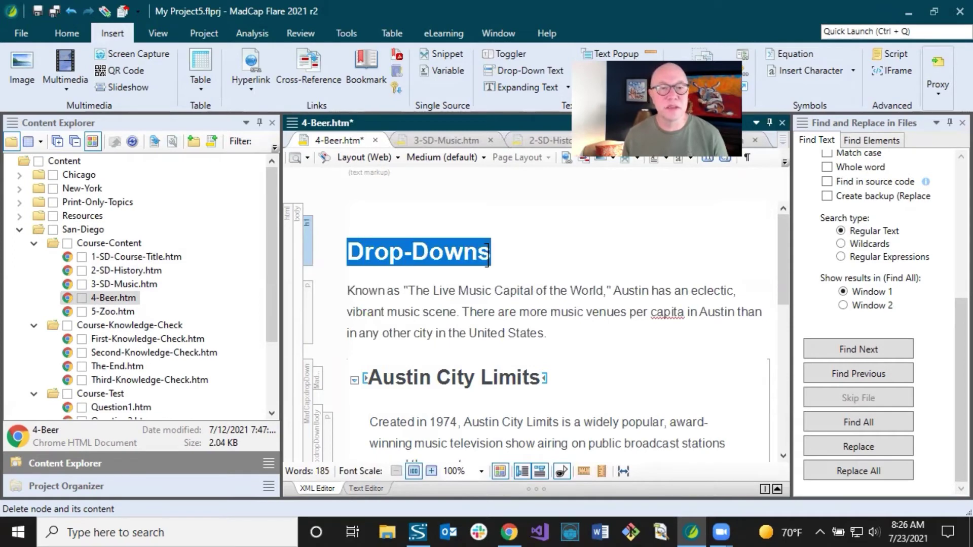
text(Beer)
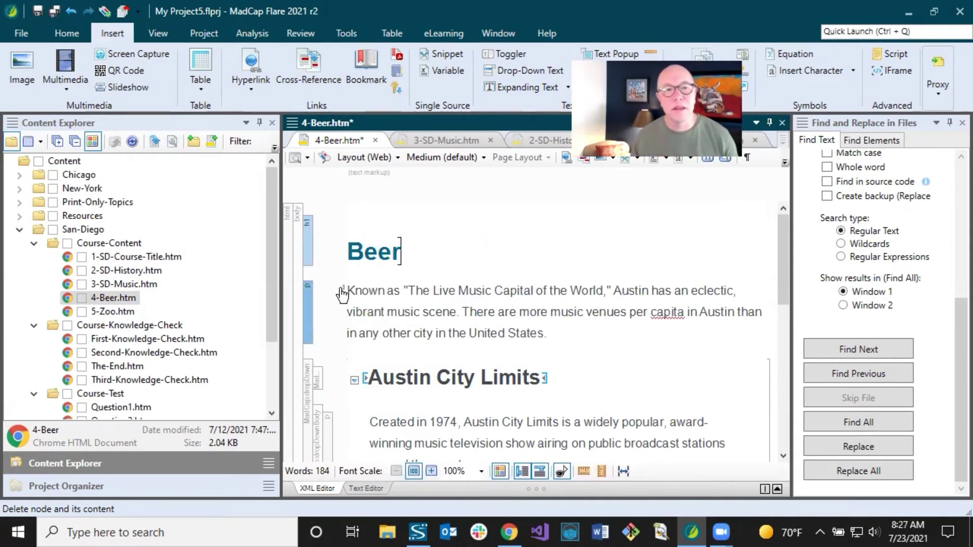
Step: Replace the Austin music paragraph under the Beer heading with "Stuff about beer."
drag(346, 290, 549, 329)
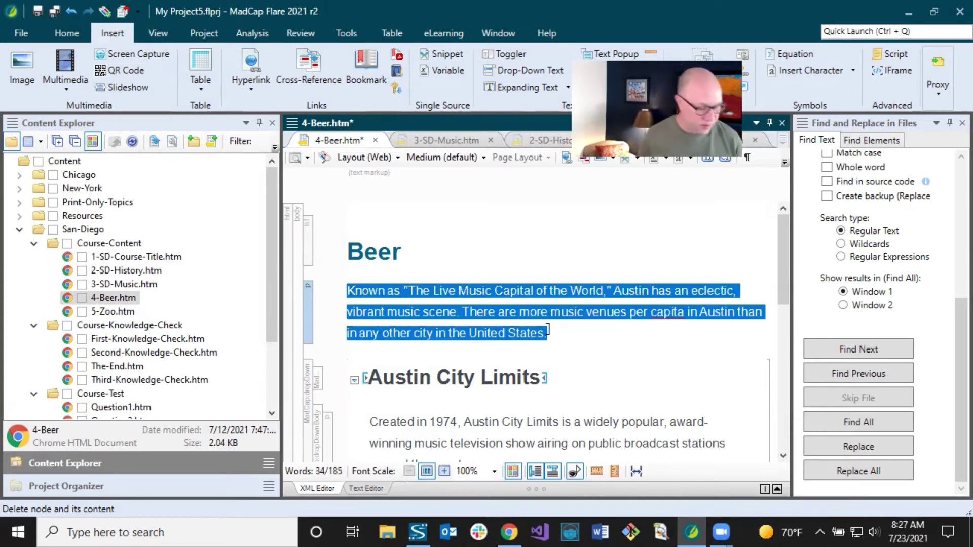
text(Stuff a)
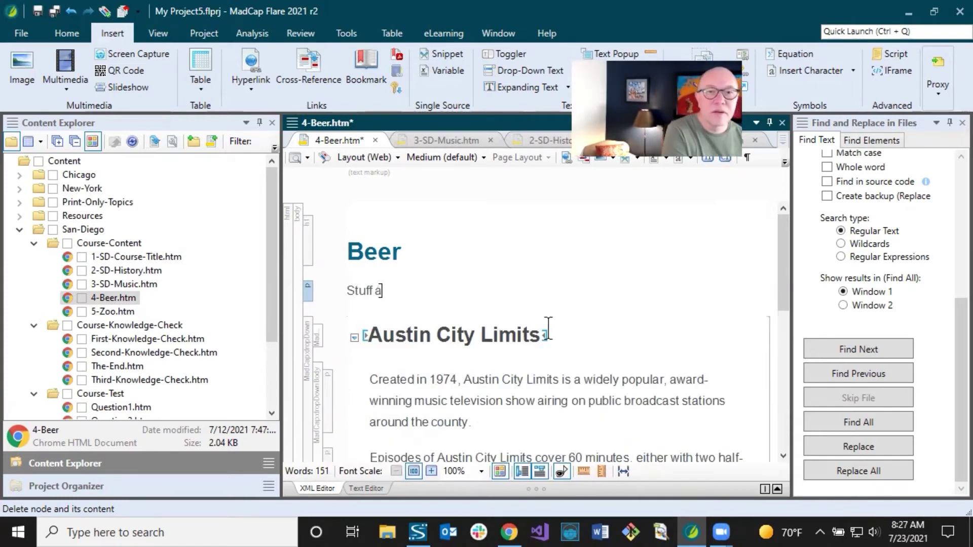
text(bout beer.)
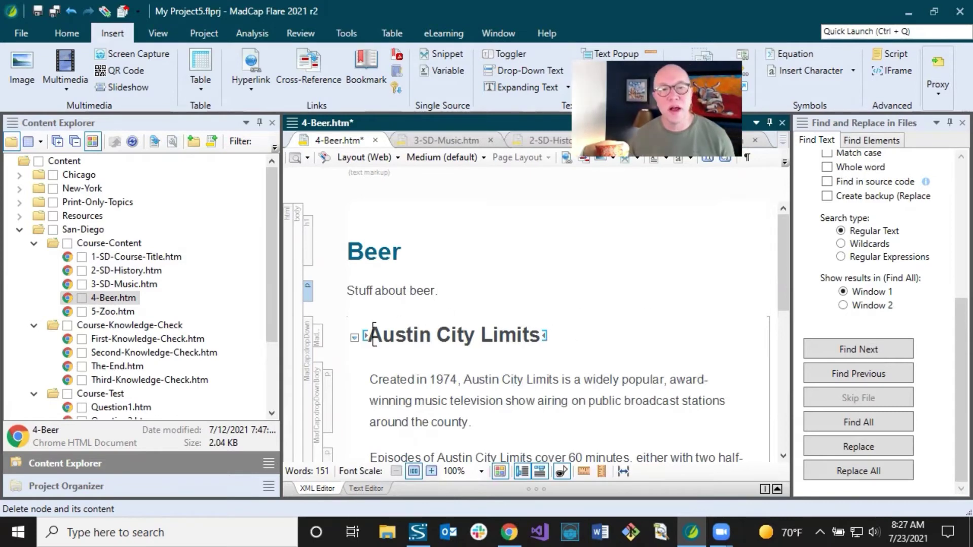
Step: Change the "Austin City Limits" drop-down heading to "Brewery 1"
drag(368, 336, 541, 329)
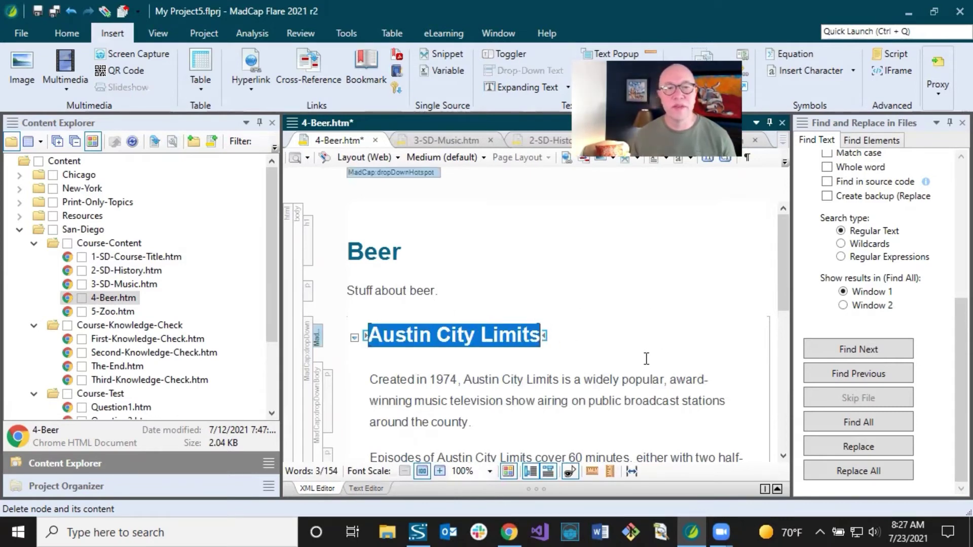
drag(482, 356, 482, 349)
click(375, 335)
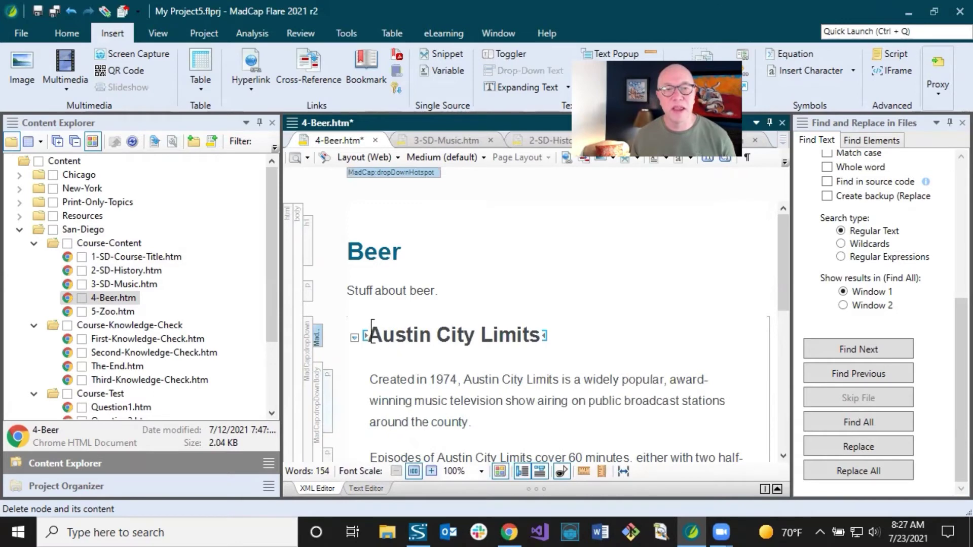
drag(370, 335, 553, 334)
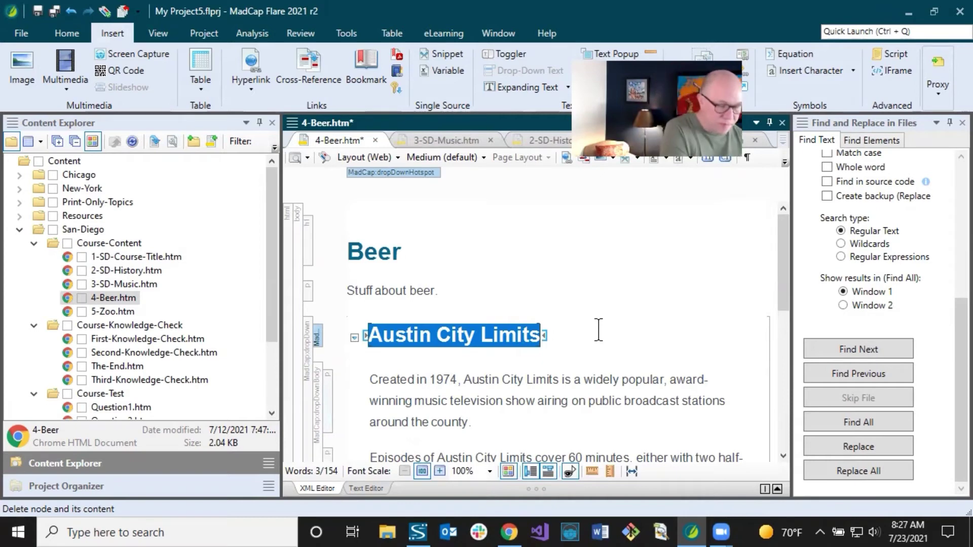
text(Brew)
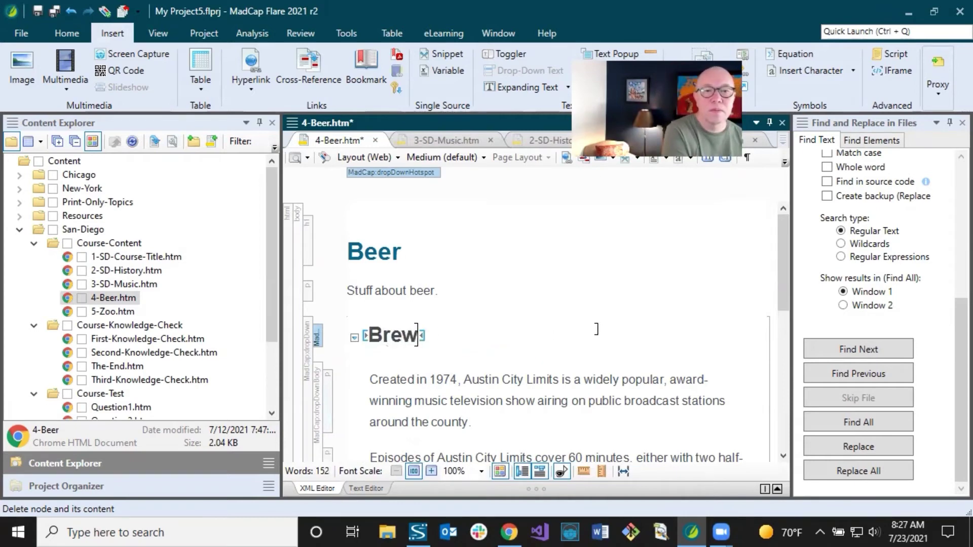
text(ery 1)
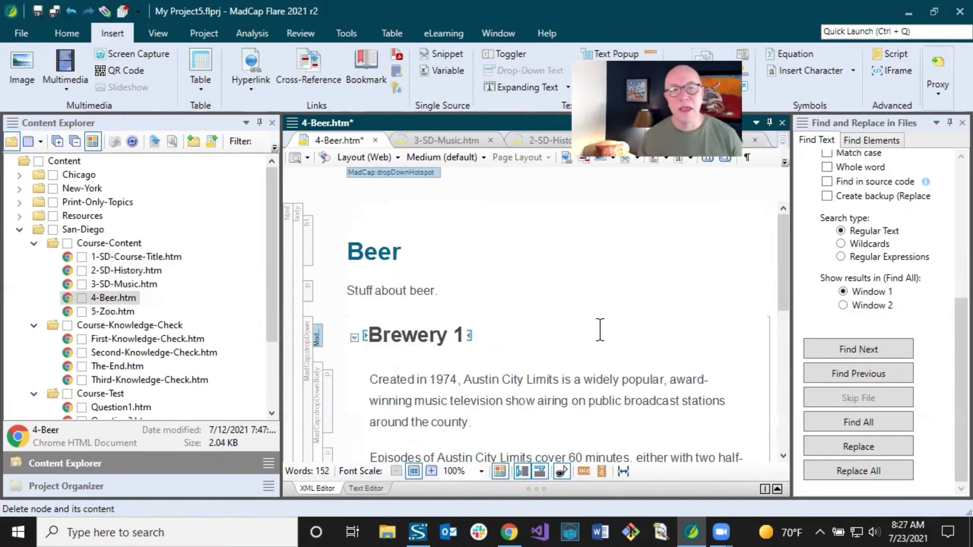
Step: Replace all the body paragraphs of the Brewery 1 drop-down with "Content about this brewery."
scroll(607, 322, down, 2)
drag(369, 288, 478, 430)
scroll(479, 430, down, 3)
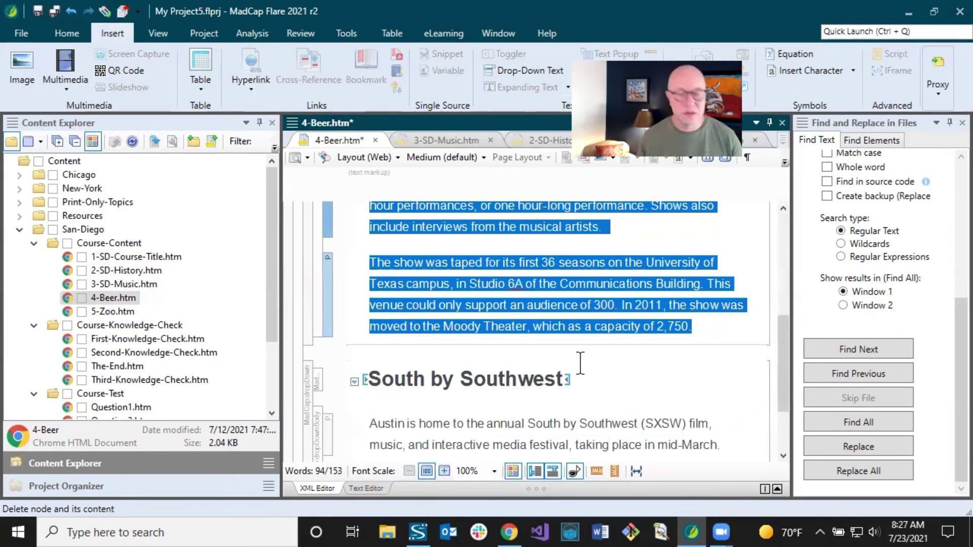
text(Content about this brewery.)
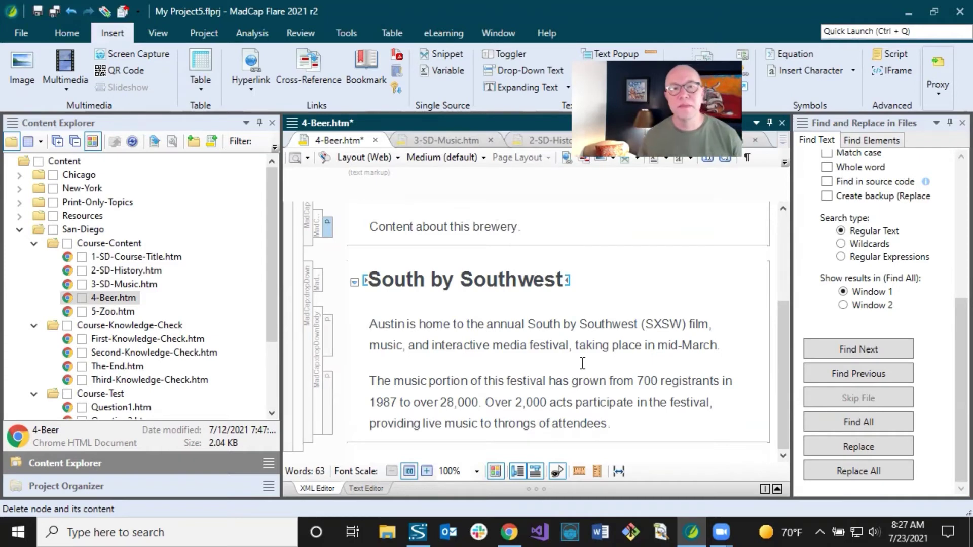
scroll(580, 363, up, 3)
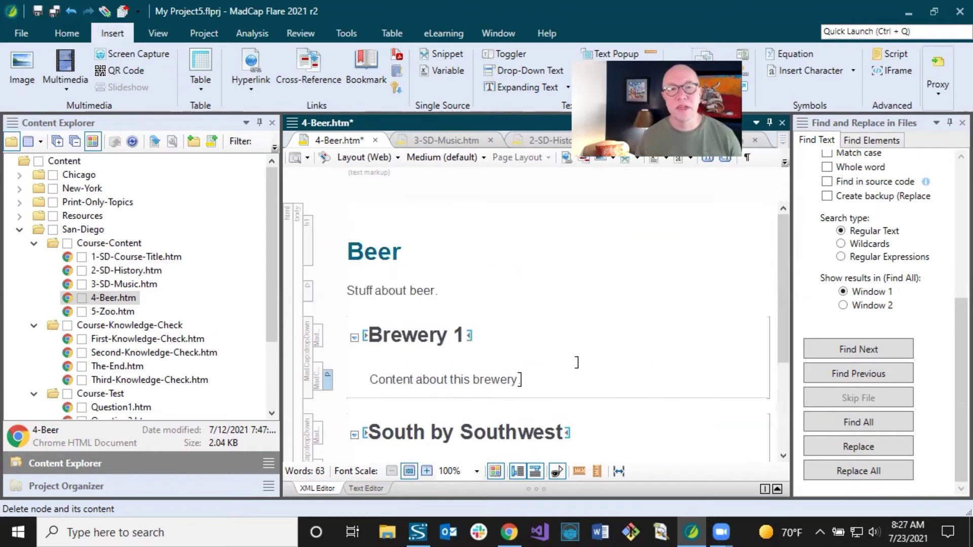
Step: Delete the entire South by Southwest drop-down, including its heading and body paragraphs
scroll(511, 348, down, 2)
click(375, 338)
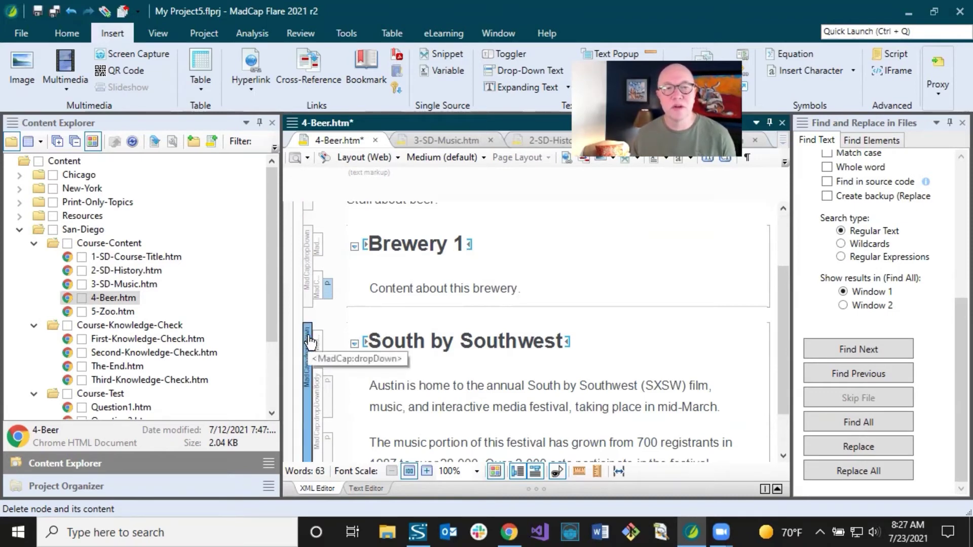
click(394, 341)
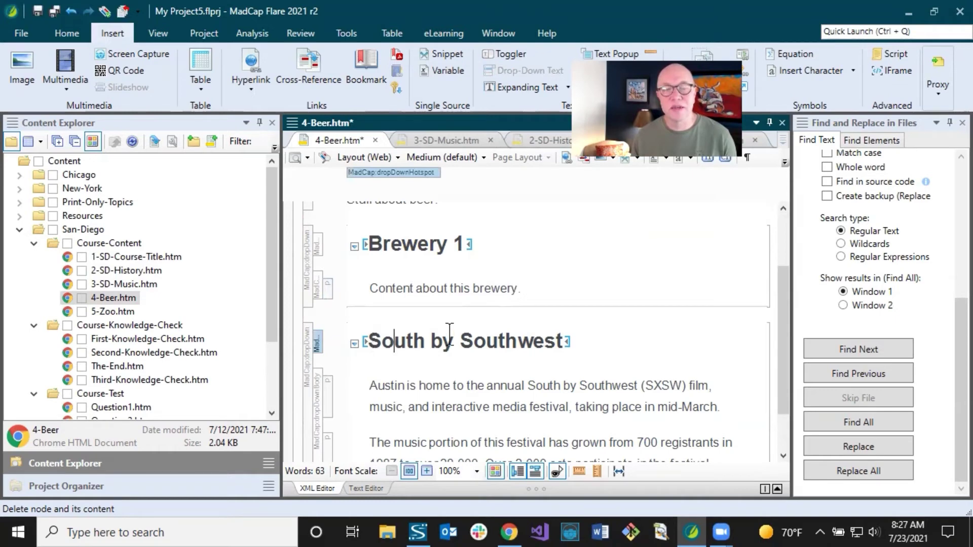
drag(370, 340, 547, 341)
click(484, 349)
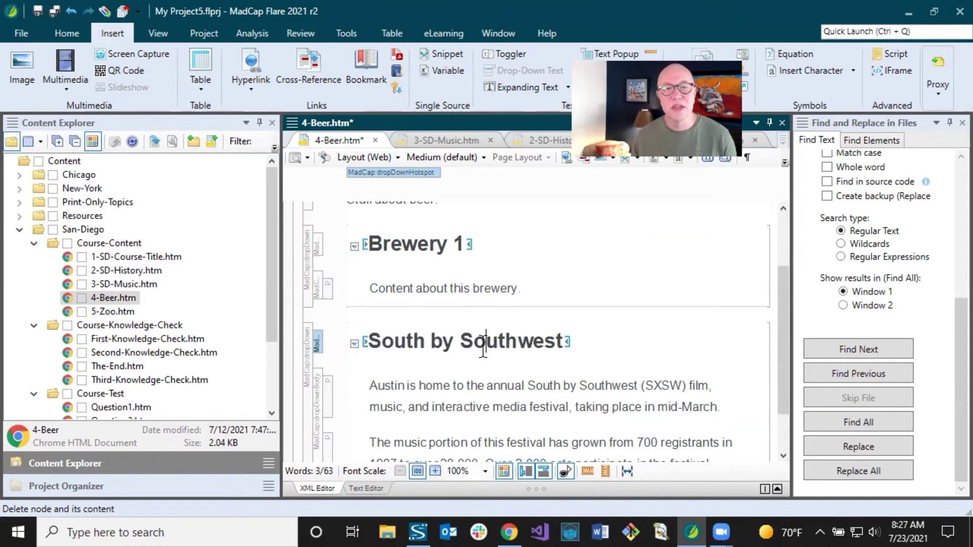
right_click(311, 339)
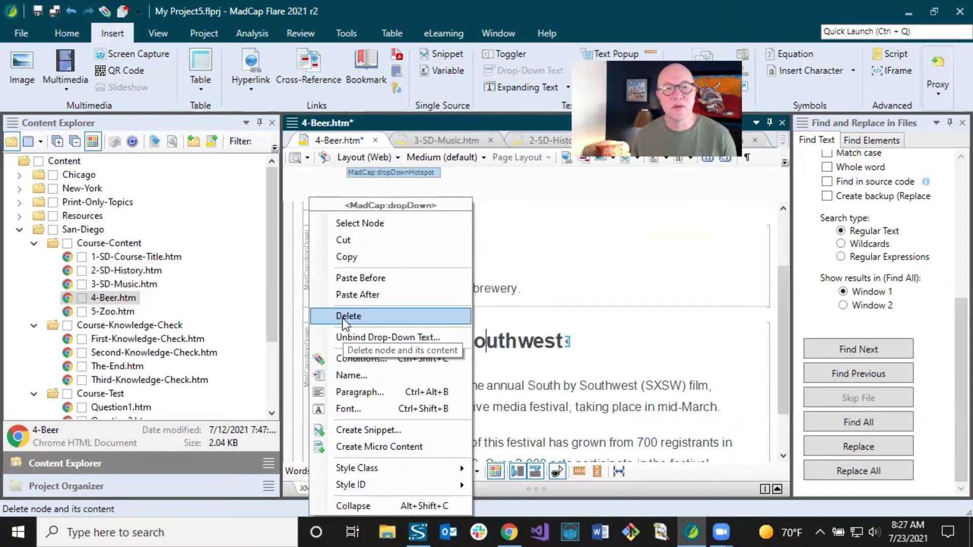
click(367, 339)
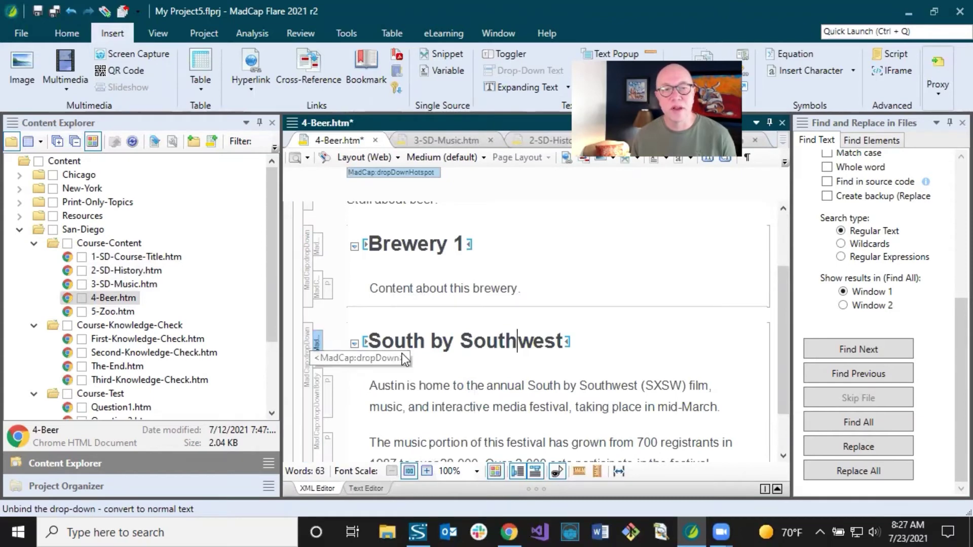
scroll(325, 304, down, 1)
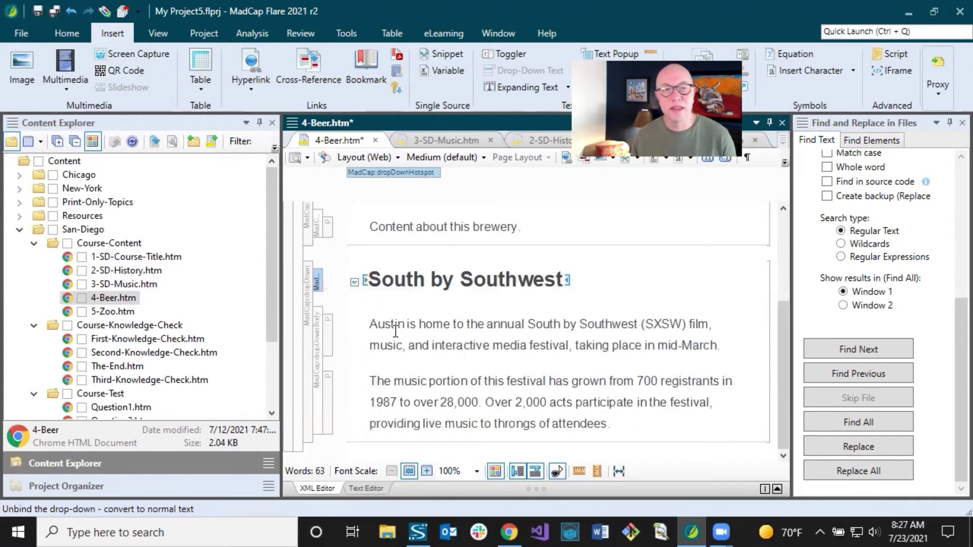
click(308, 289)
click(406, 282)
click(328, 335)
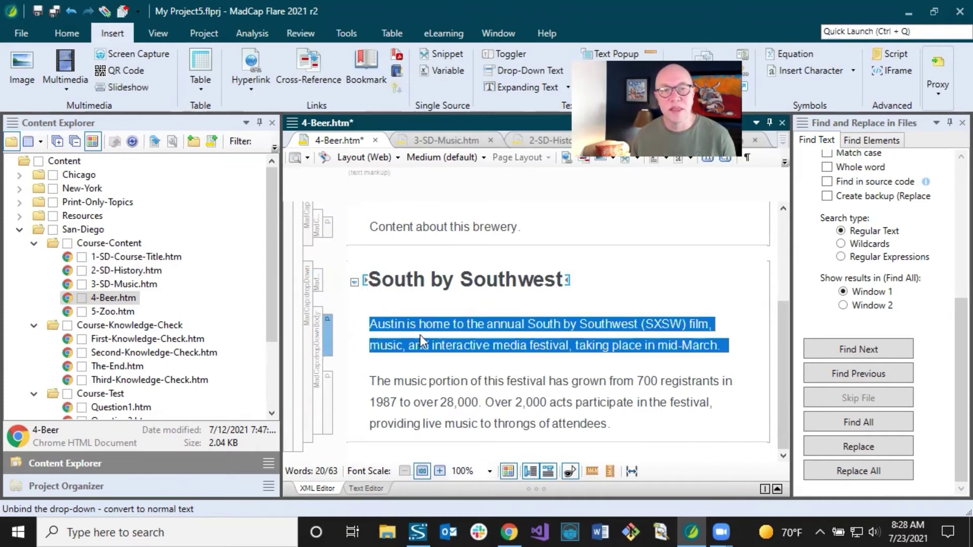
right_click(306, 281)
click(344, 316)
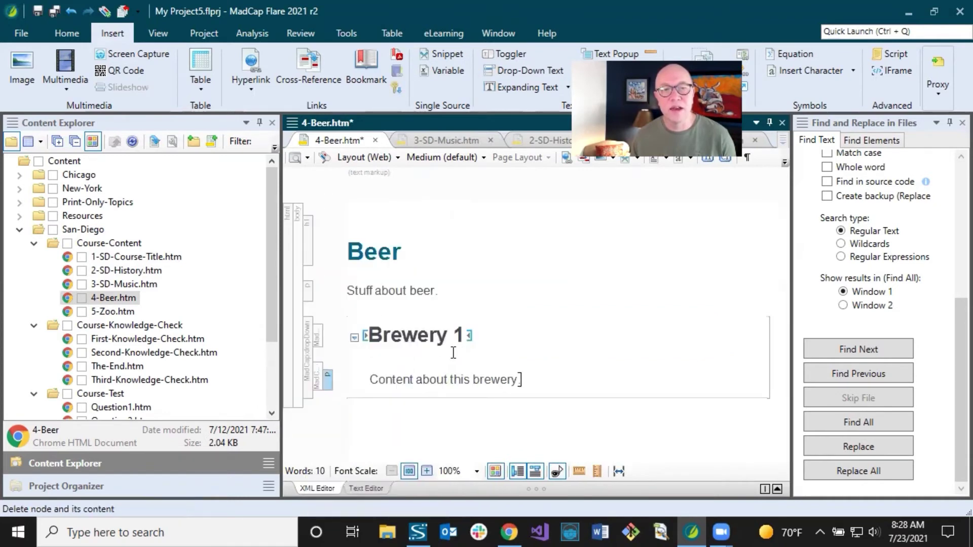
Step: Copy the whole Brewery 1 drop-down block and paste the copy directly after the original
right_click(307, 330)
click(343, 257)
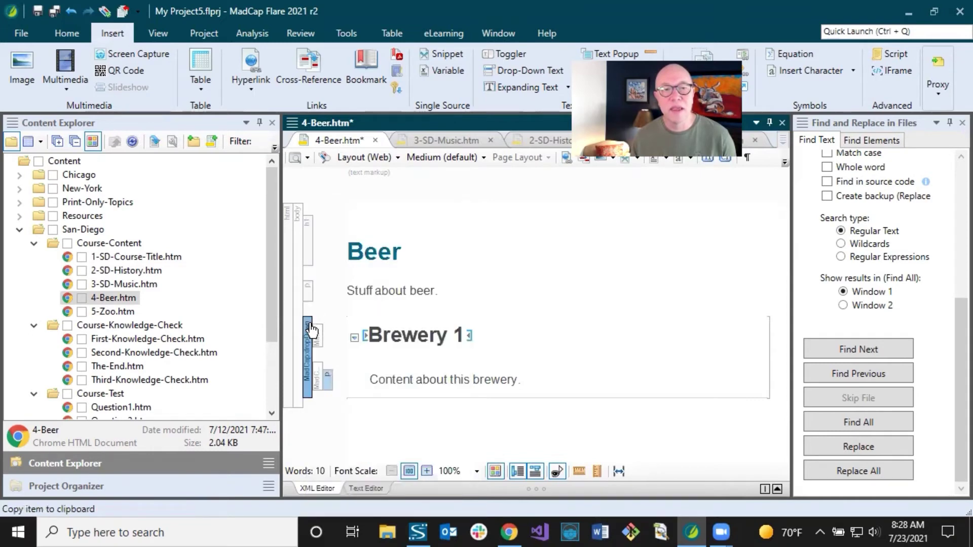
right_click(309, 324)
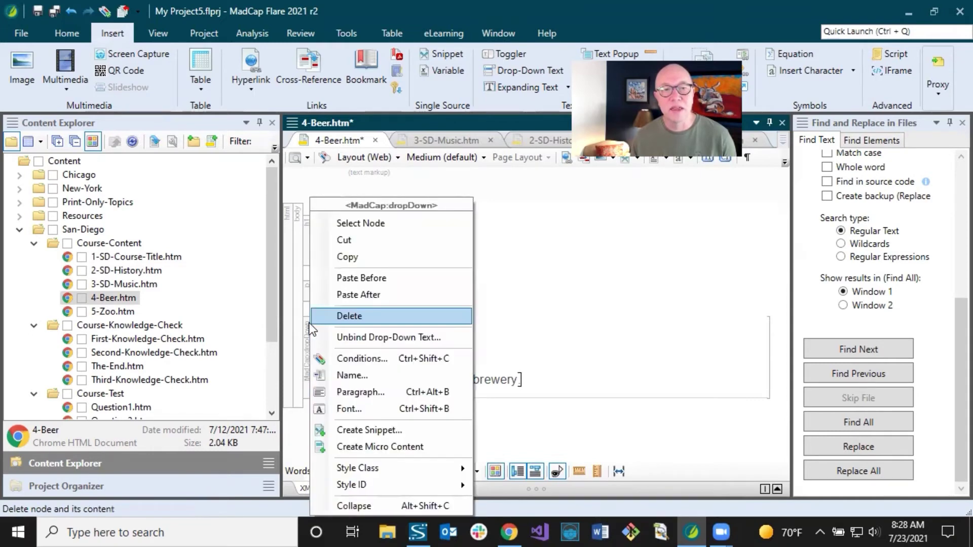
click(350, 295)
Step: Change the heading of the second brewery drop-down to "Brewery 2" and save the topic
scroll(483, 336, down, 1)
double_click(460, 378)
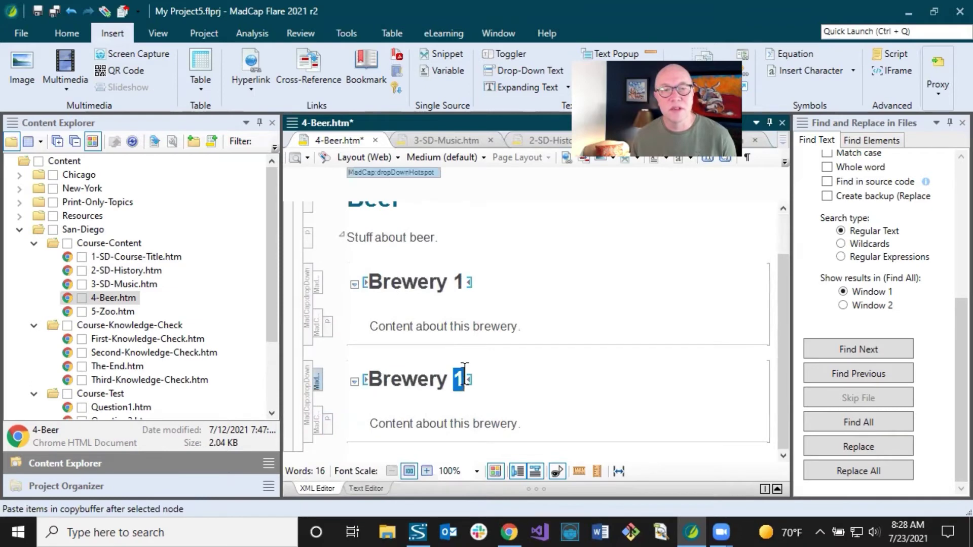
text(2)
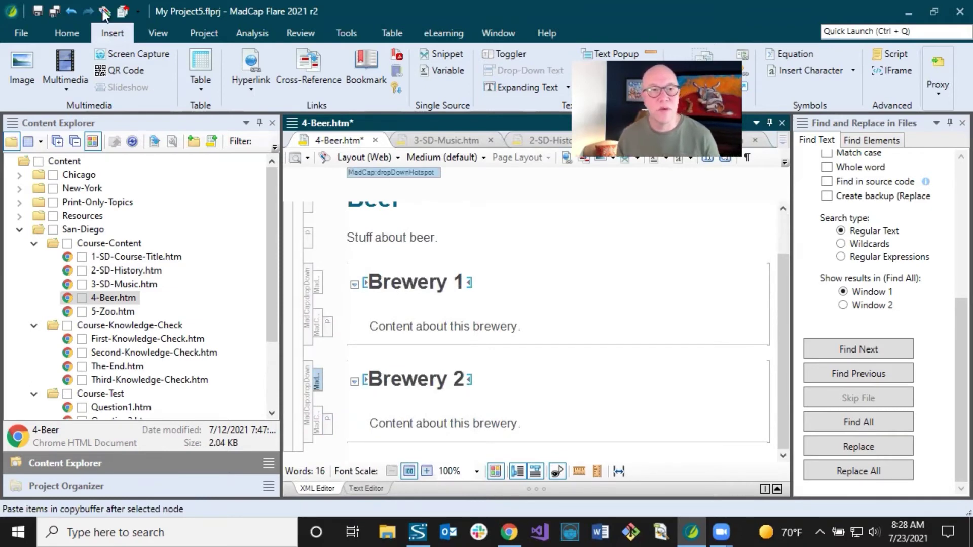
click(60, 10)
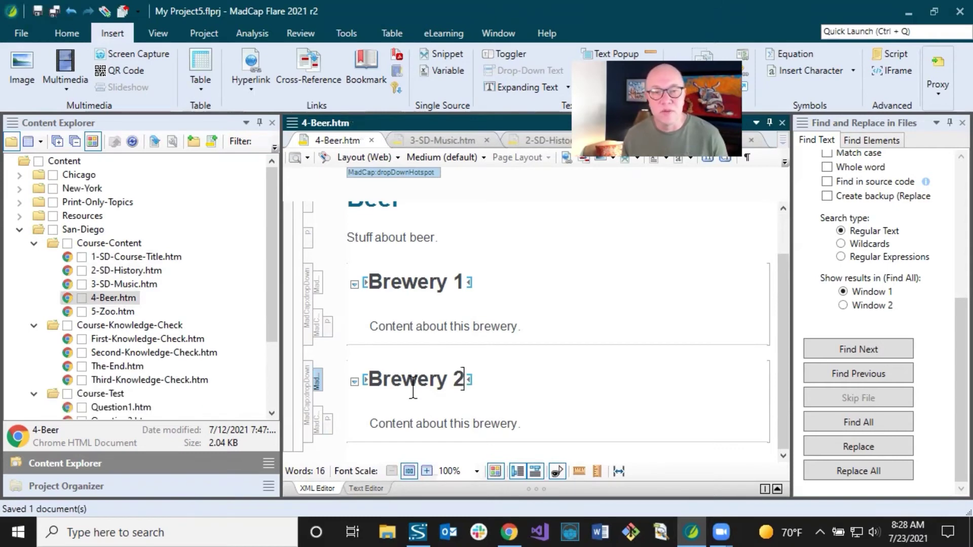
click(408, 427)
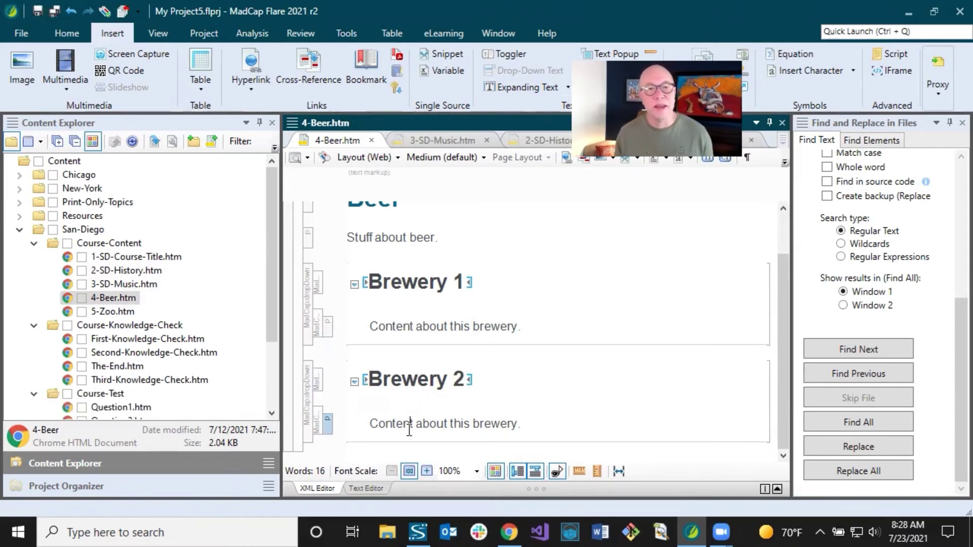
Step: Open 5-Zoo.htm from San-Diego's Course-Content folder and close the Find and Replace in Files pane
double_click(119, 312)
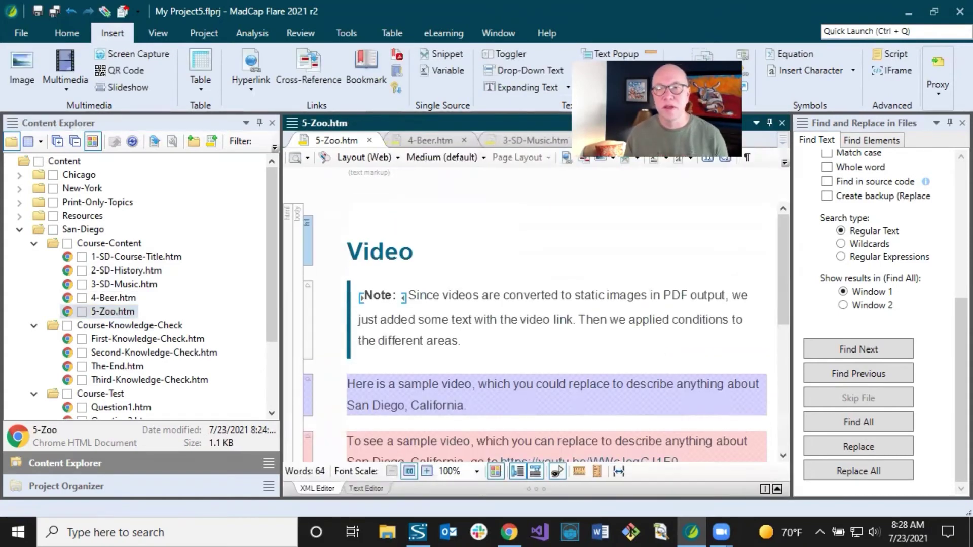
click(951, 127)
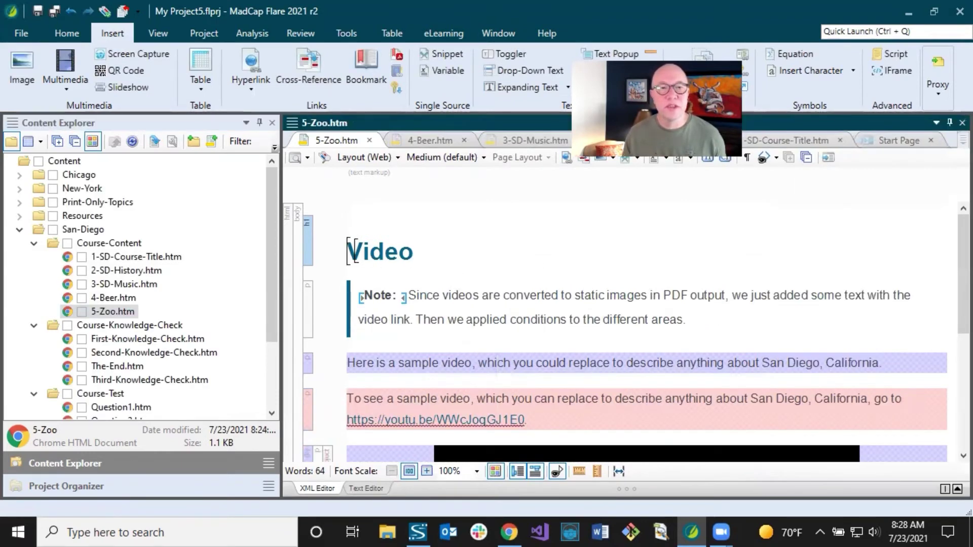
Step: Change the "Video" heading of the zoo topic to "San Diego Zoo"
drag(347, 251, 414, 251)
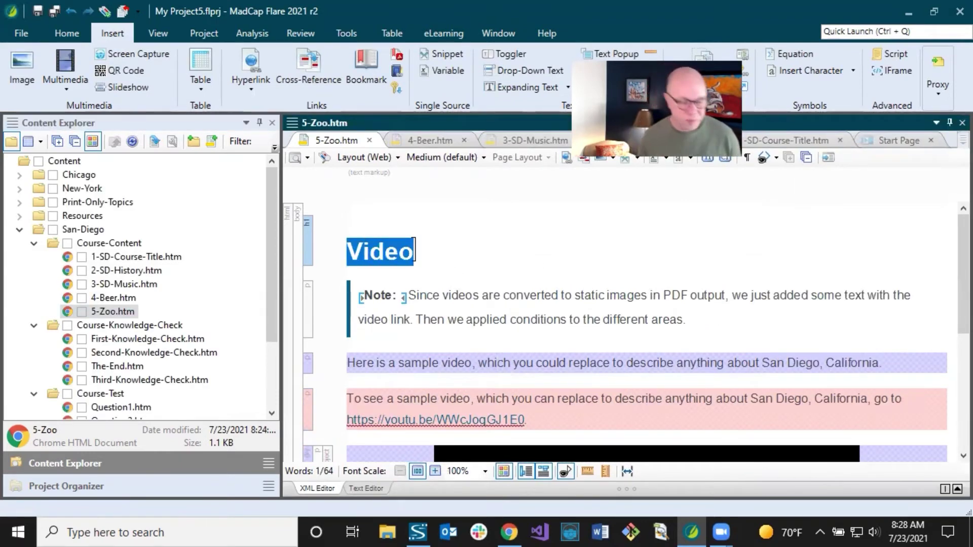
text(San)
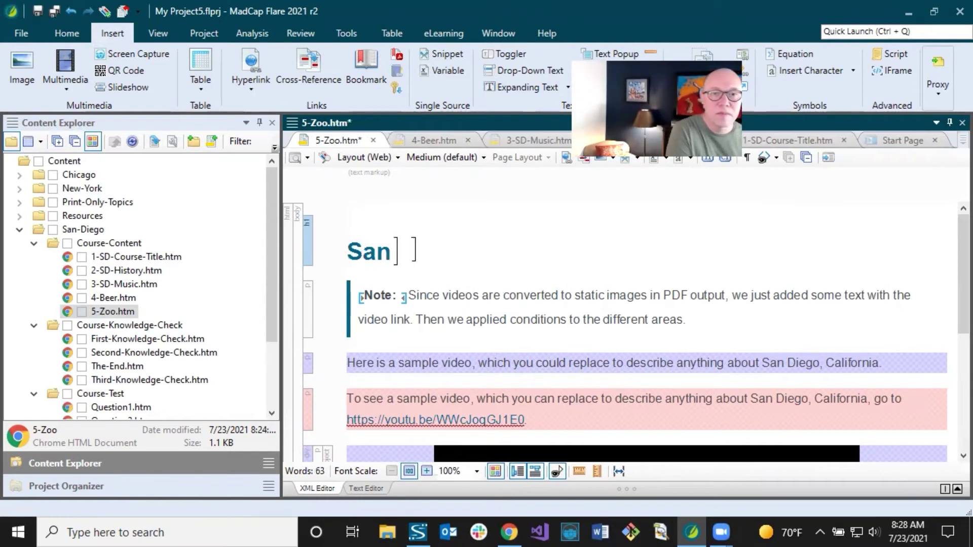
text( Diego Zoo)
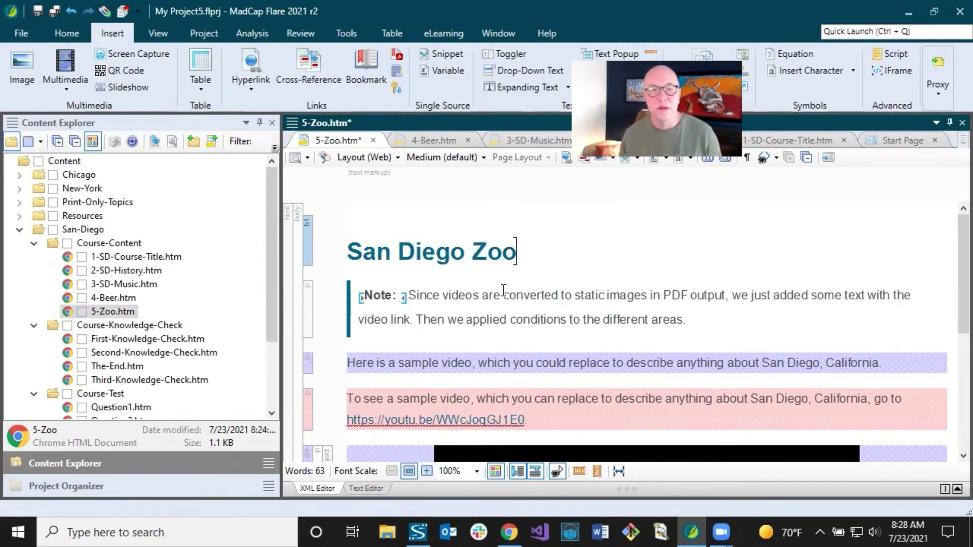
Step: Select the note text about videos in PDF output below the San Diego Zoo heading
drag(408, 296, 687, 323)
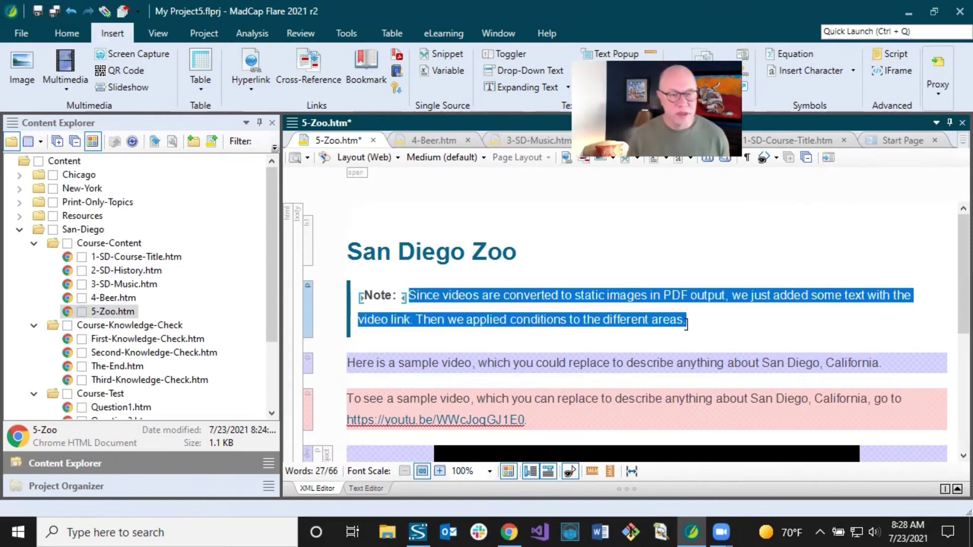
Step: Replace the selected note text below the San Diego Zoo heading with "Stuff about the zoo."
text(Stuf)
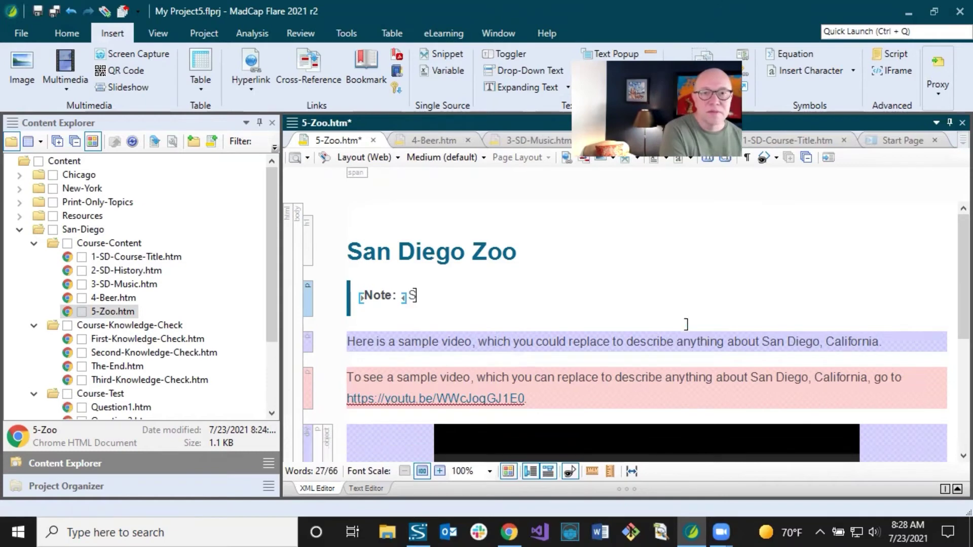
text(f about the zi)
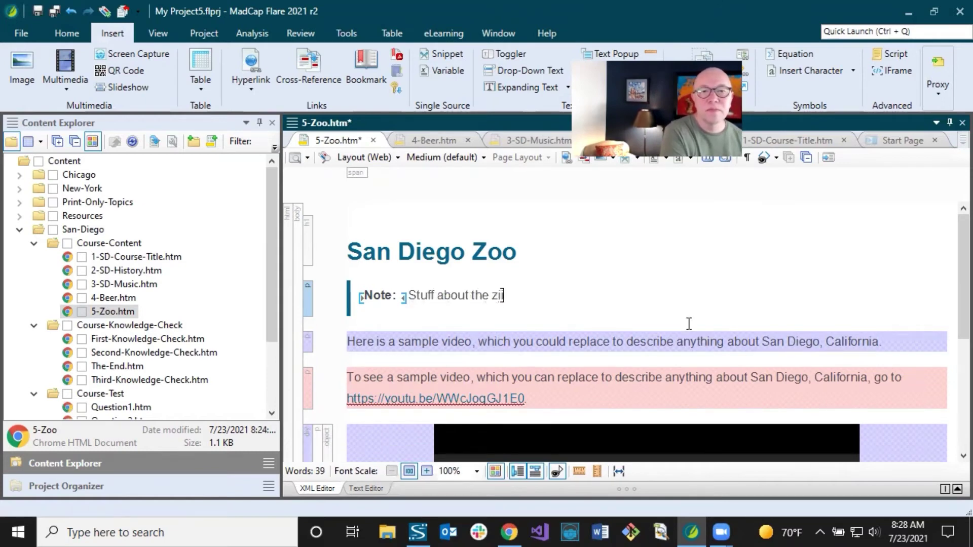
key(BackSpace)
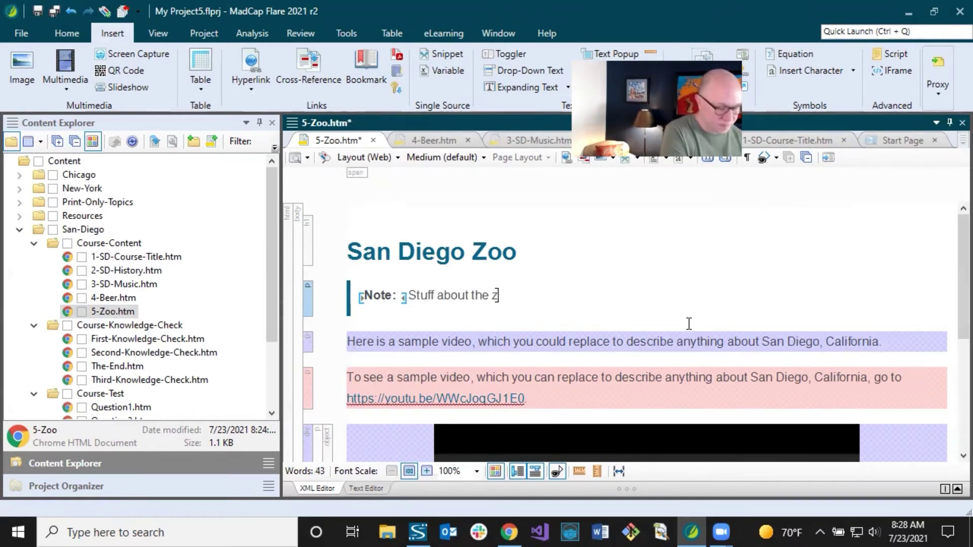
text(oo.)
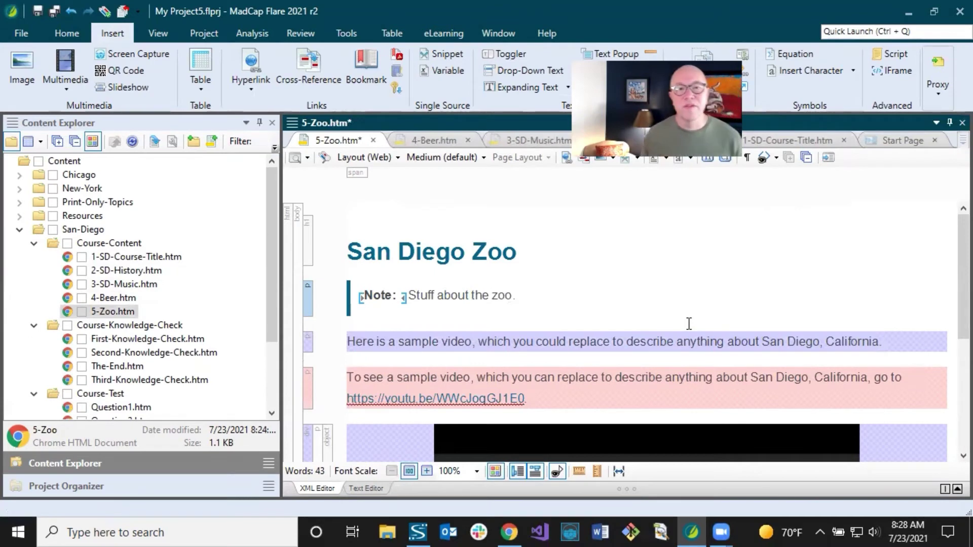
Step: Examine the two differently conditioned sample video paragraphs below the note and the movie that follows them
scroll(689, 323, down, 3)
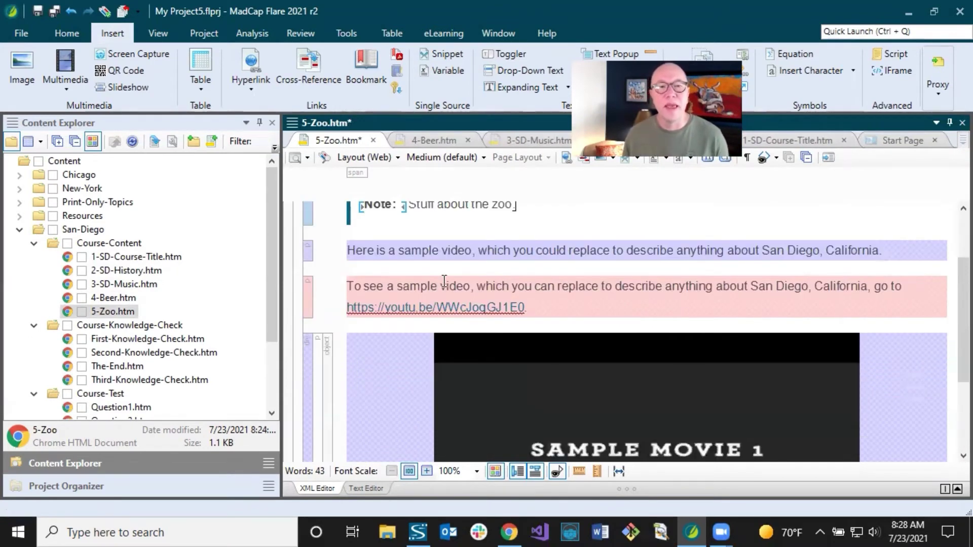
click(358, 249)
drag(348, 250, 879, 251)
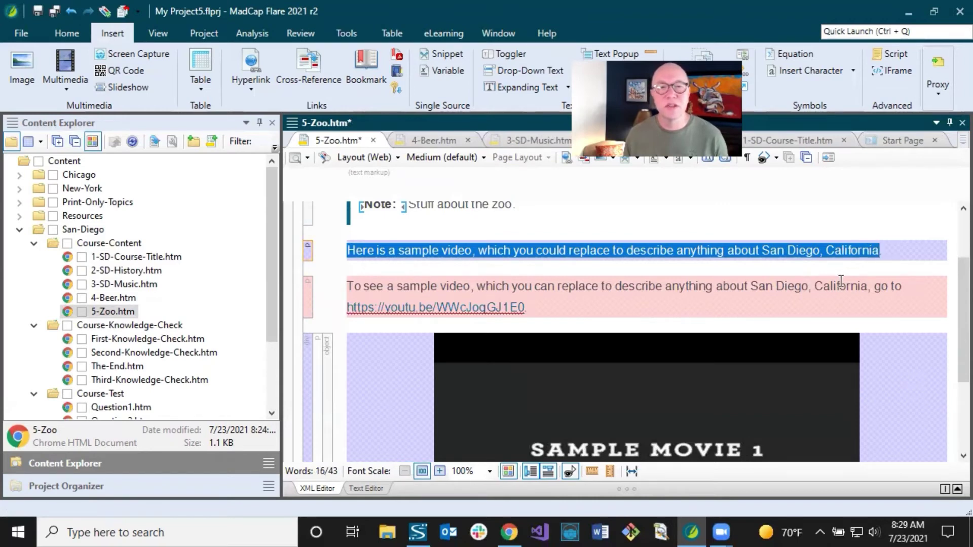
click(725, 251)
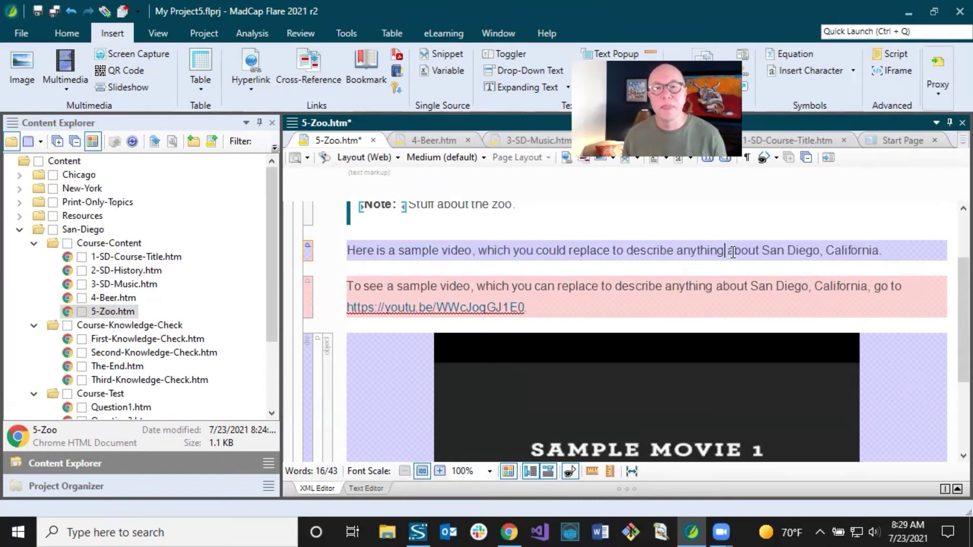
click(636, 285)
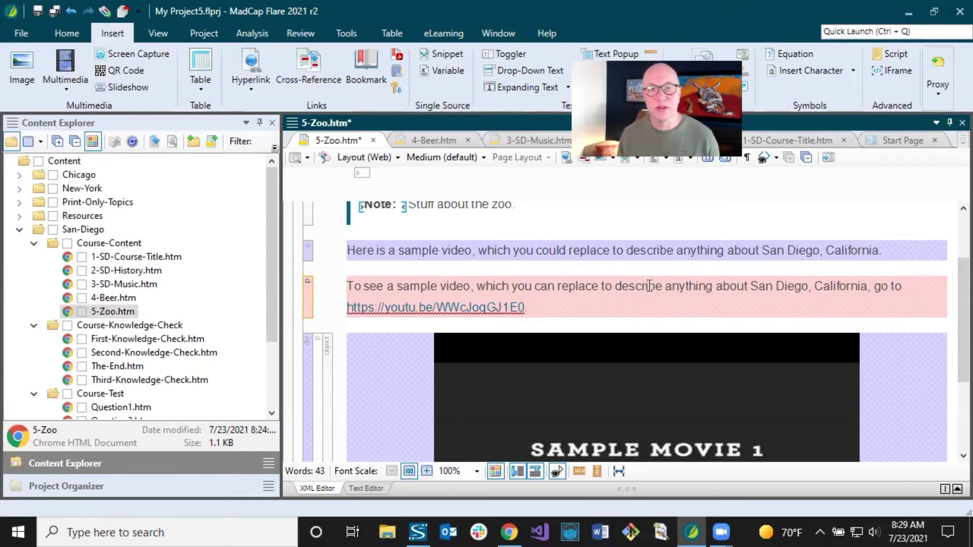
click(569, 286)
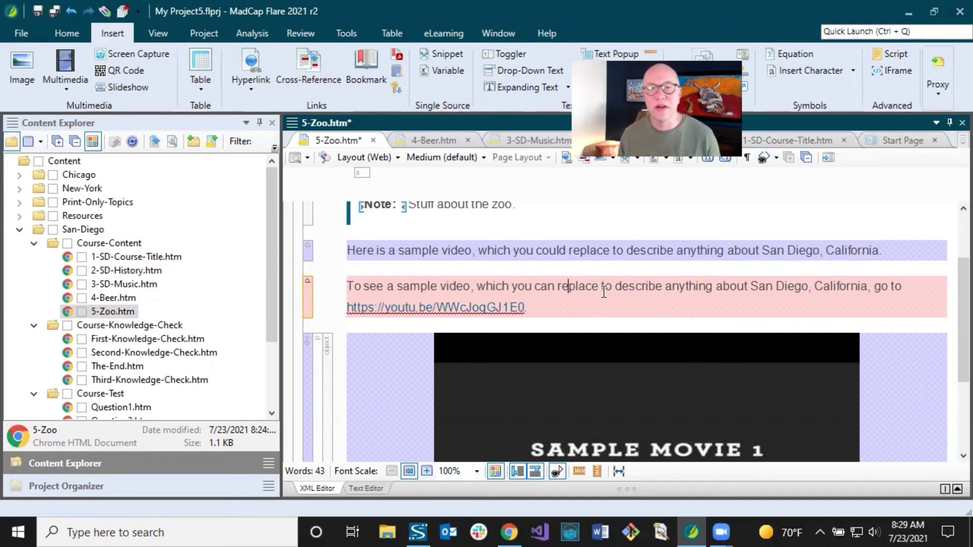
scroll(616, 298, down, 2)
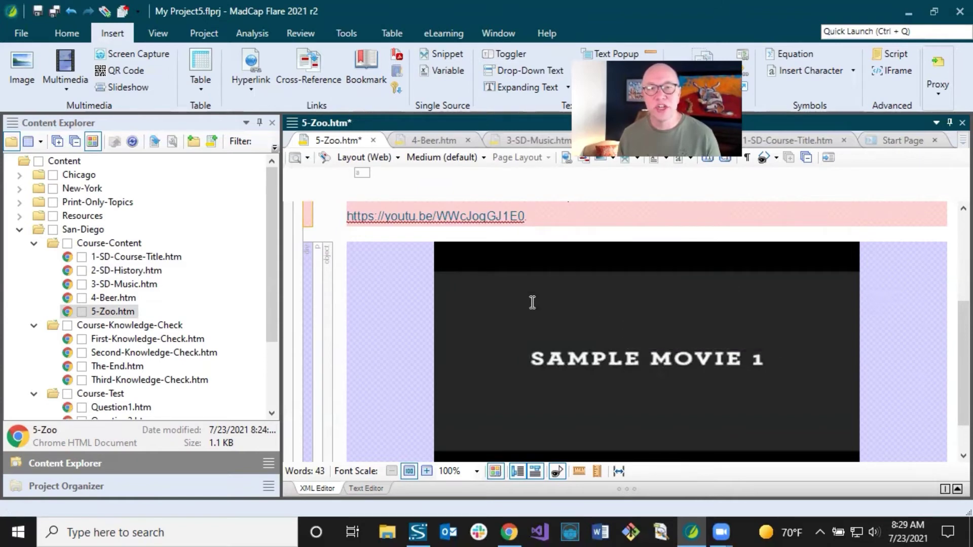
scroll(532, 302, down, 1)
scroll(552, 306, up, 4)
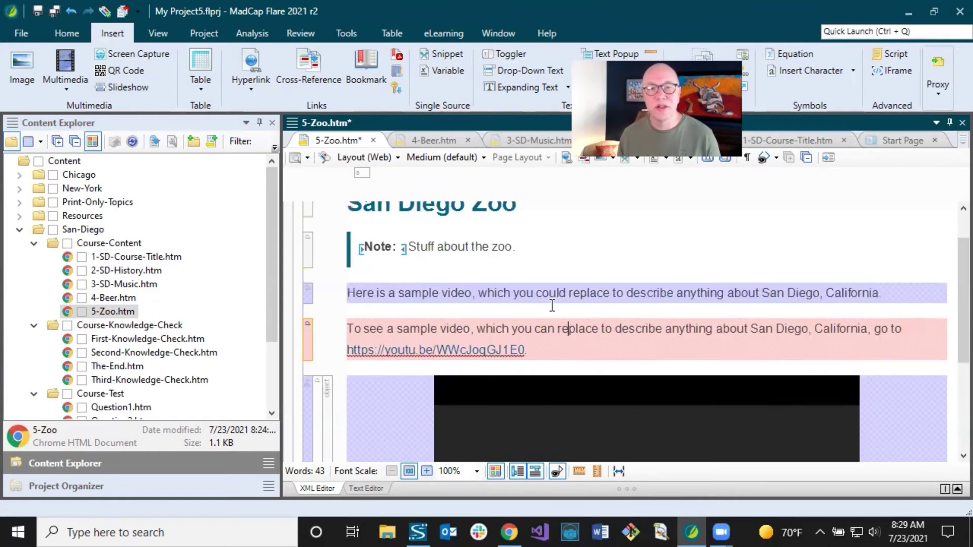
Step: Compare the YouTube link in the second sample video paragraph with the embedded sample movie below it
click(457, 330)
scroll(535, 324, down, 2)
scroll(534, 325, down, 2)
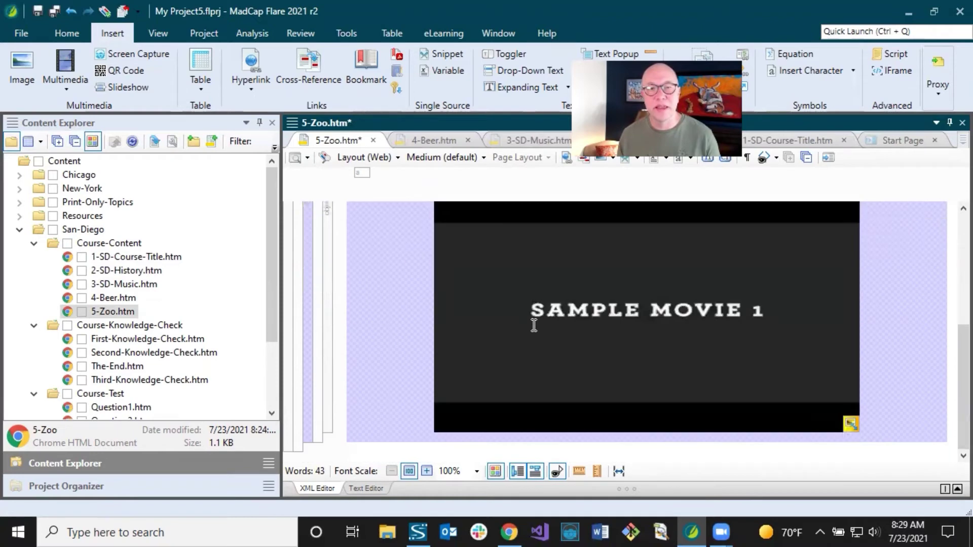
scroll(538, 324, up, 2)
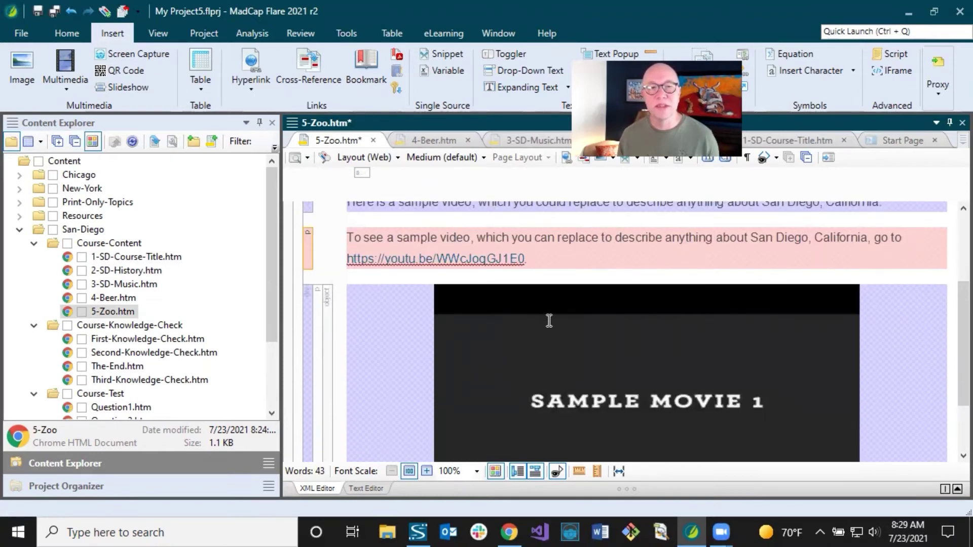
scroll(494, 246, up, 2)
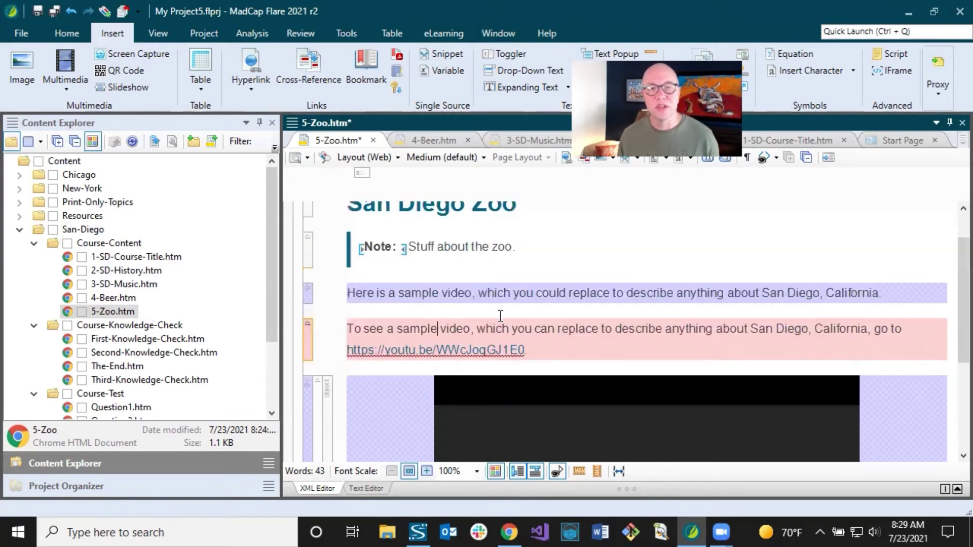
click(441, 334)
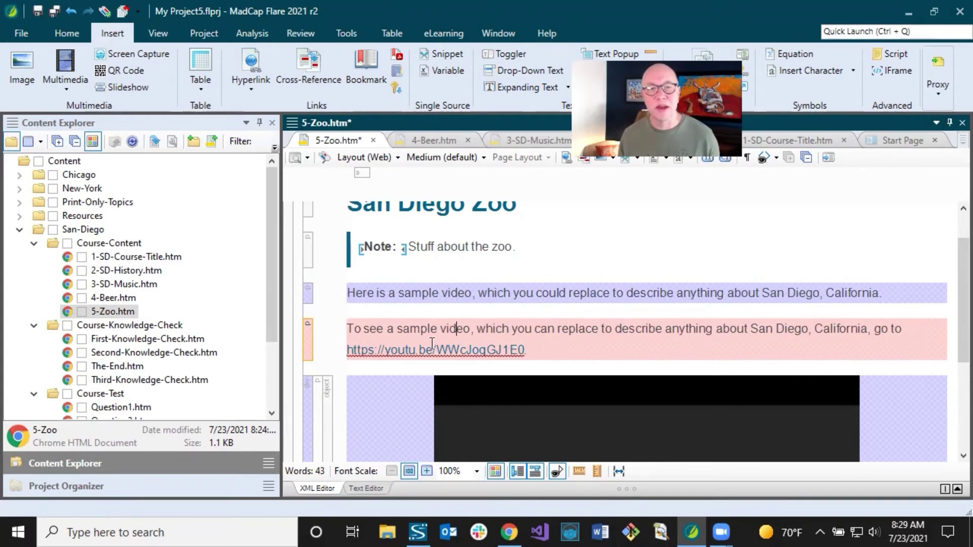
drag(348, 350, 556, 348)
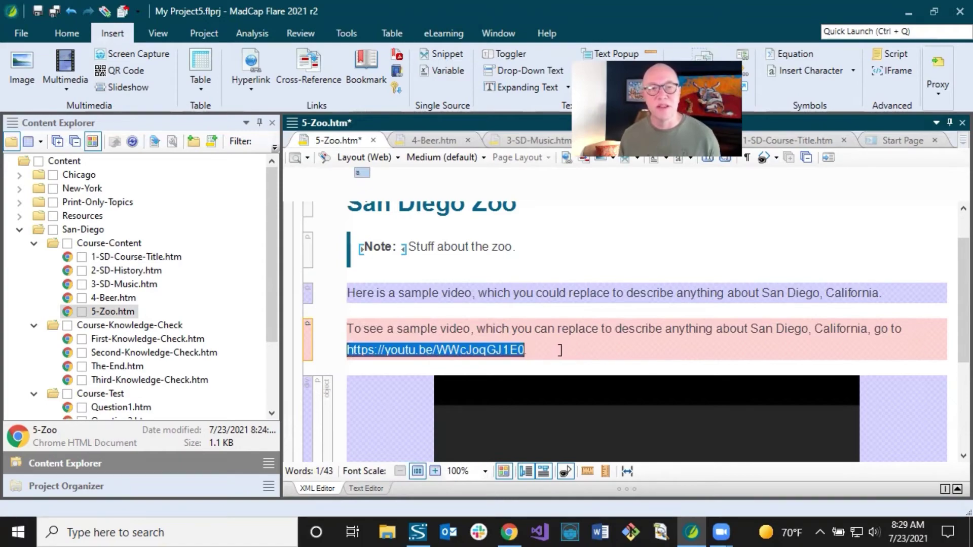
scroll(561, 349, down, 3)
scroll(562, 350, up, 3)
scroll(567, 349, down, 3)
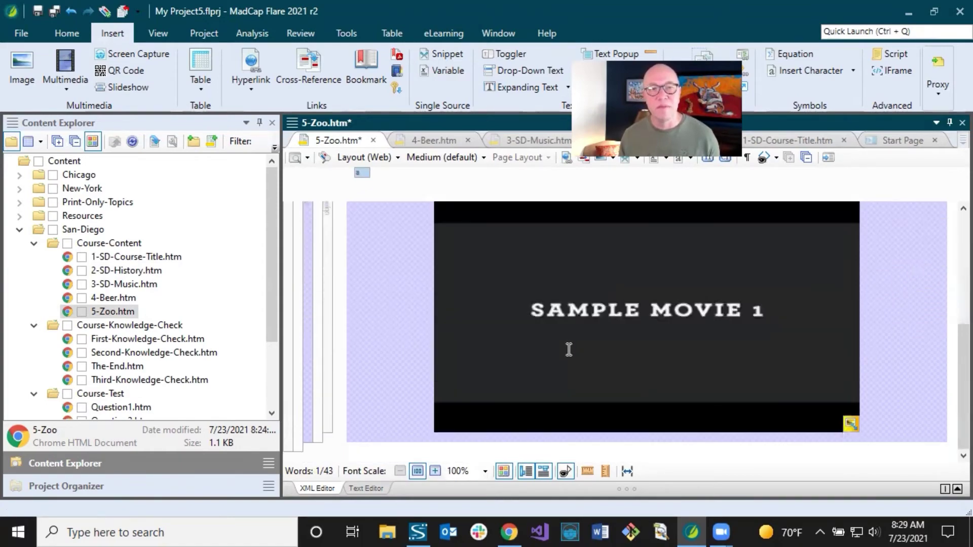
scroll(563, 312, up, 3)
scroll(572, 334, down, 2)
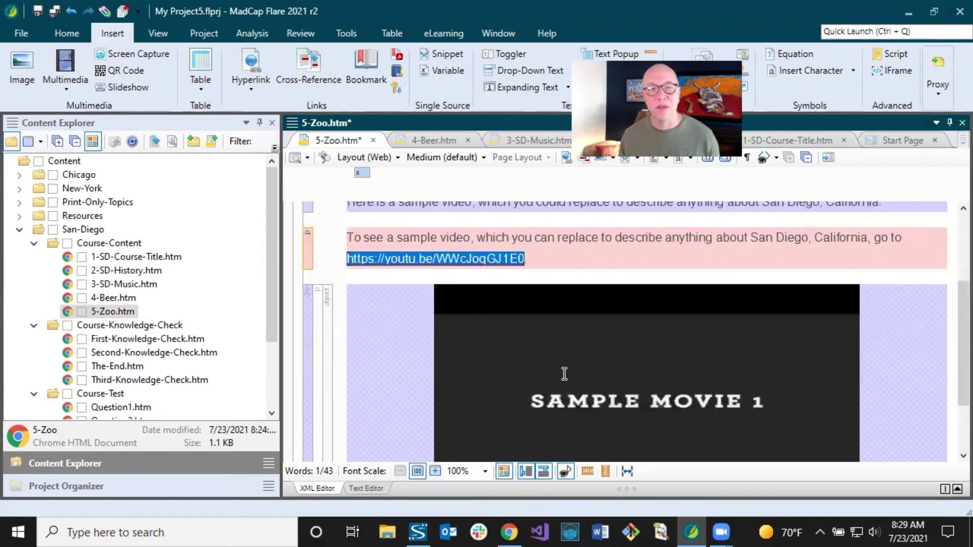
click(402, 264)
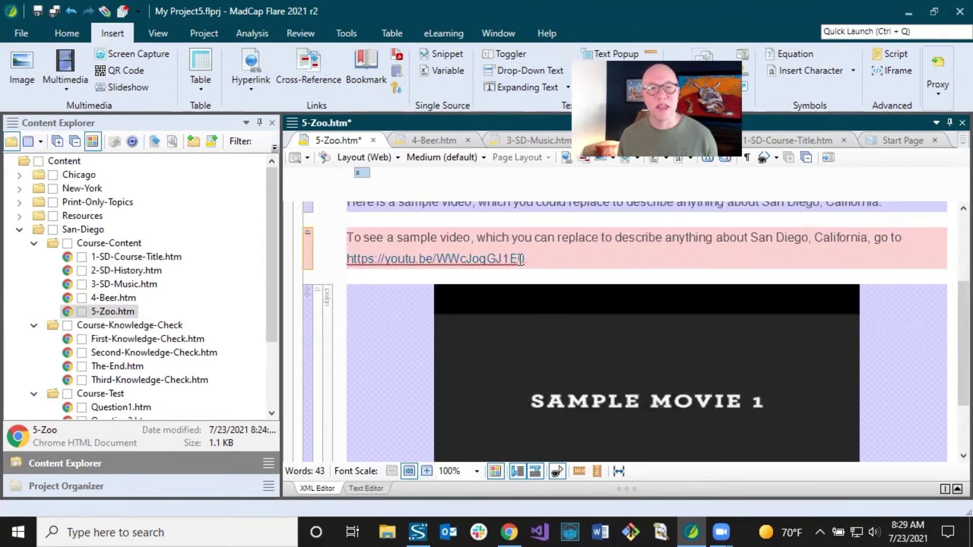
click(609, 391)
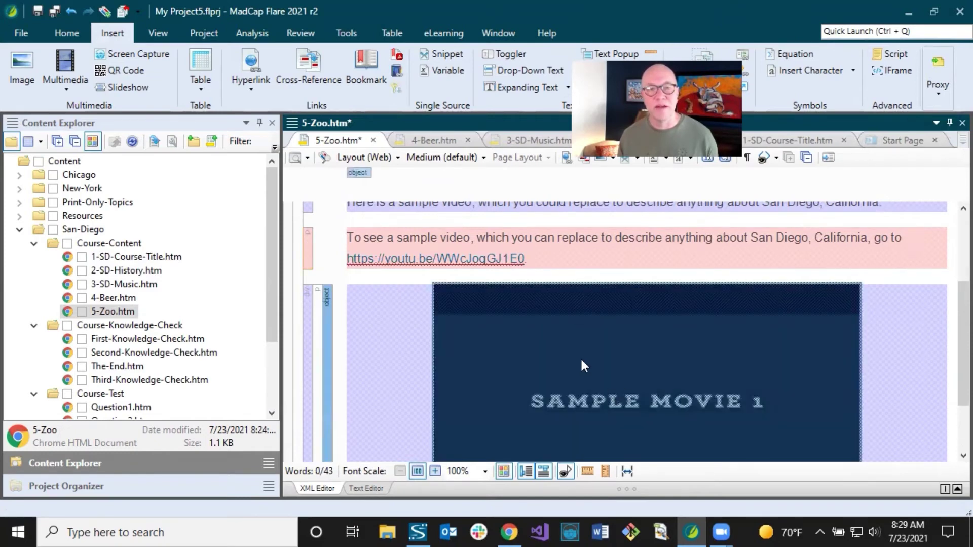
scroll(589, 352, down, 2)
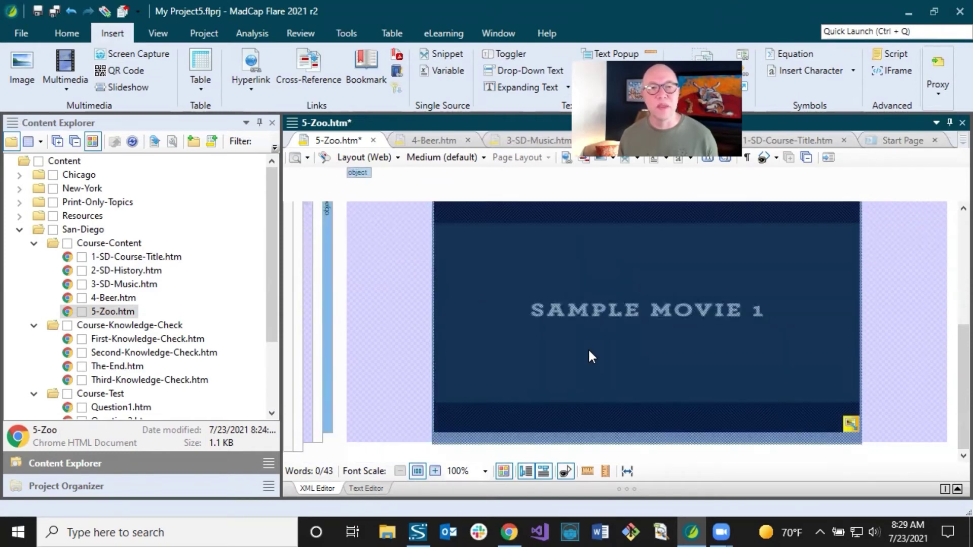
scroll(589, 352, up, 2)
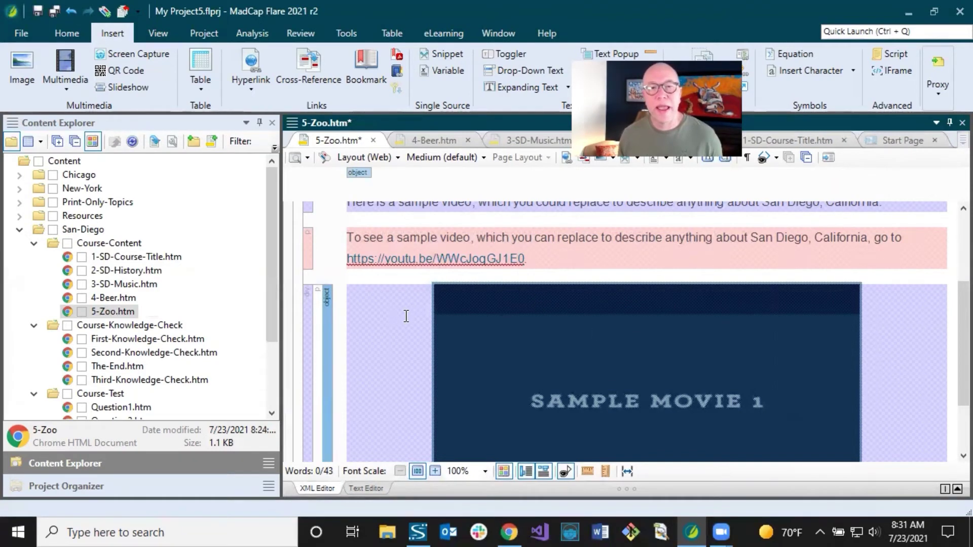
click(373, 256)
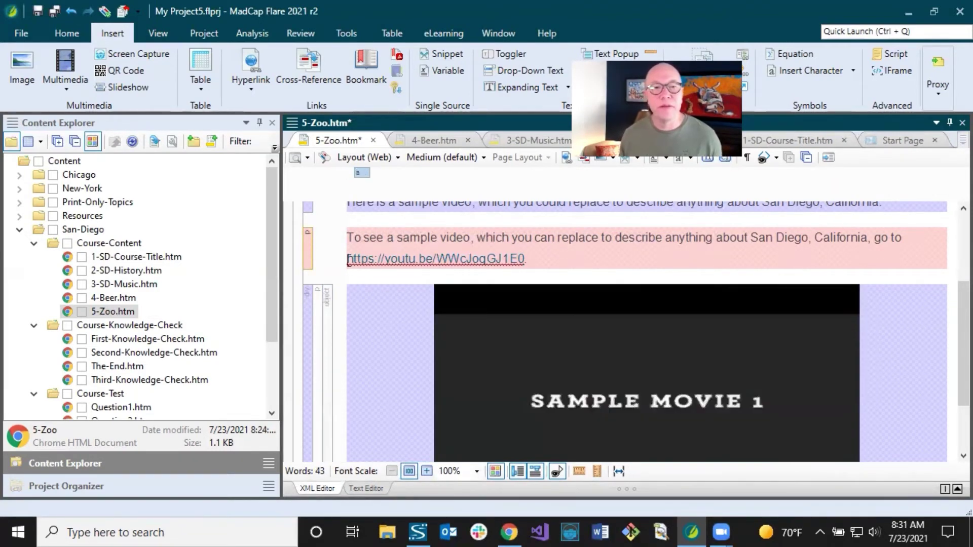
drag(348, 258, 569, 260)
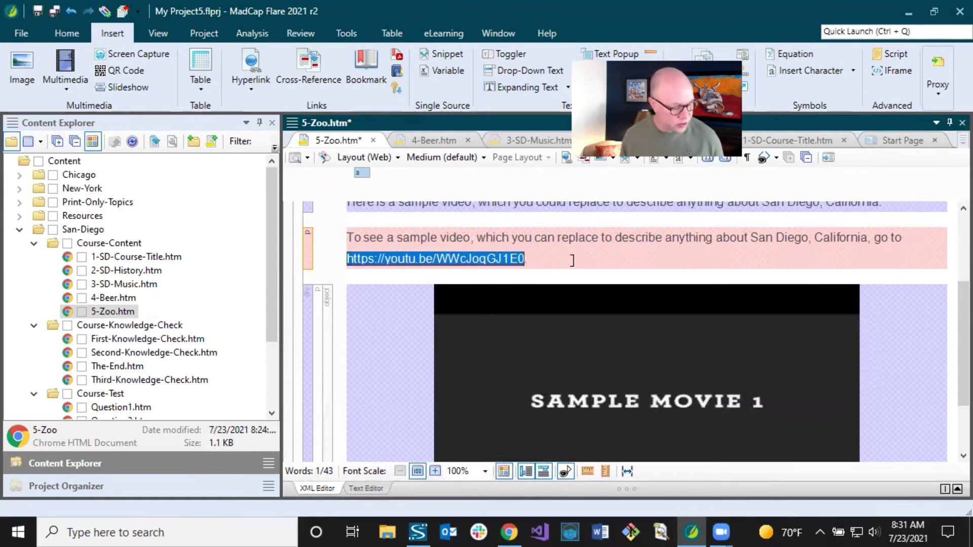
text(https://youtu.be/18Xz0cbftBQ)
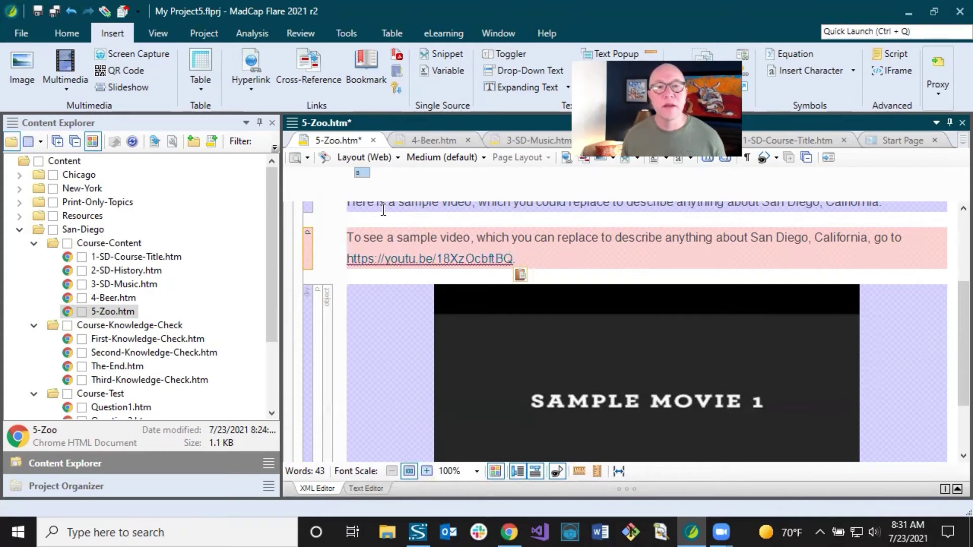
right_click(391, 263)
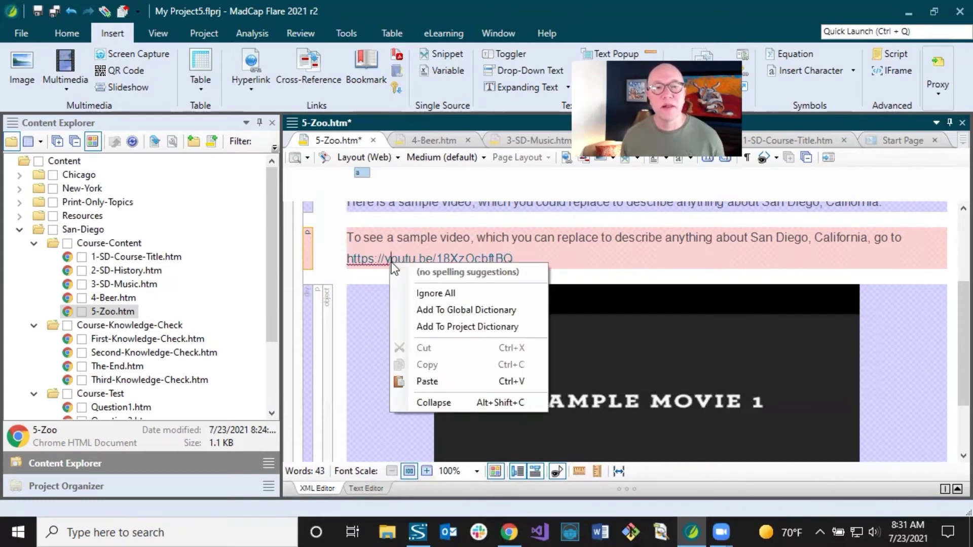
key(Escape)
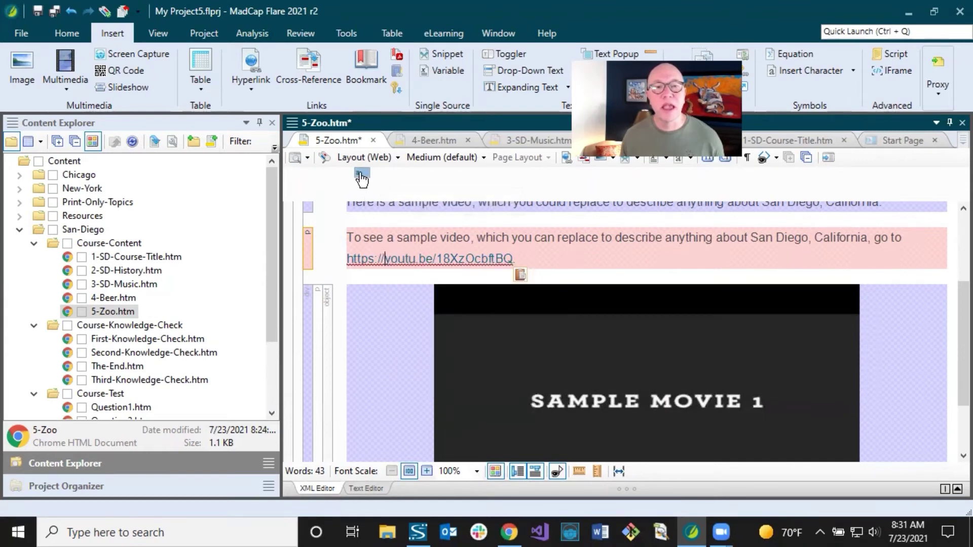
mouse_move(363, 178)
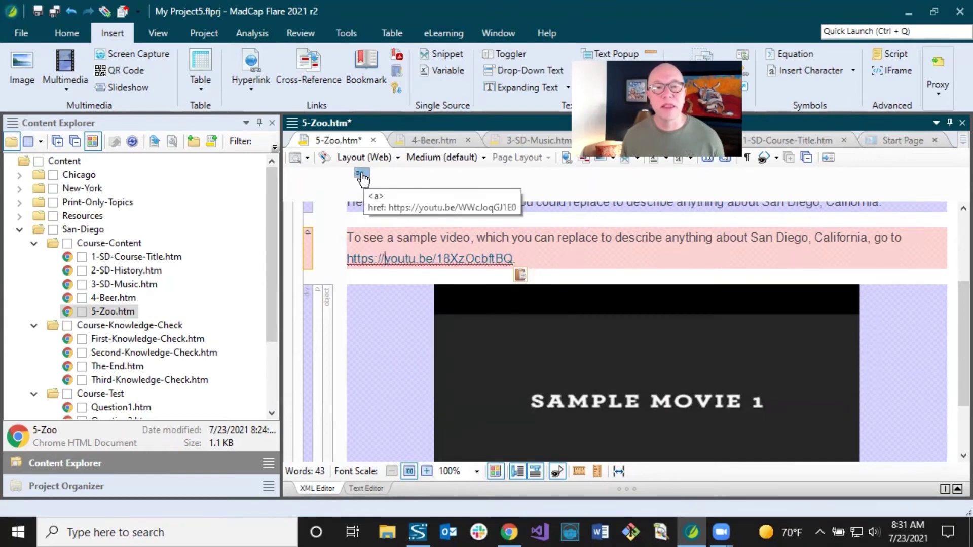
right_click(361, 172)
click(430, 270)
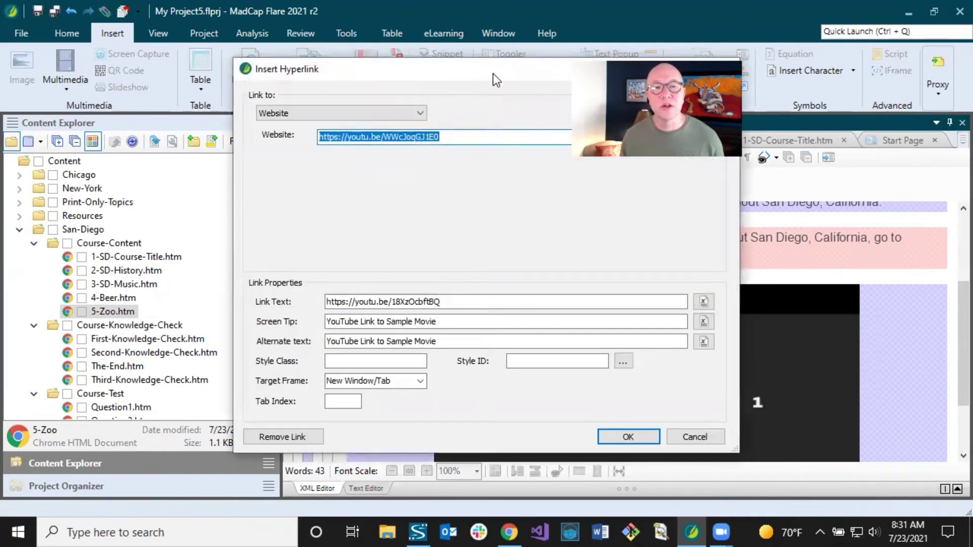
drag(493, 74, 772, 162)
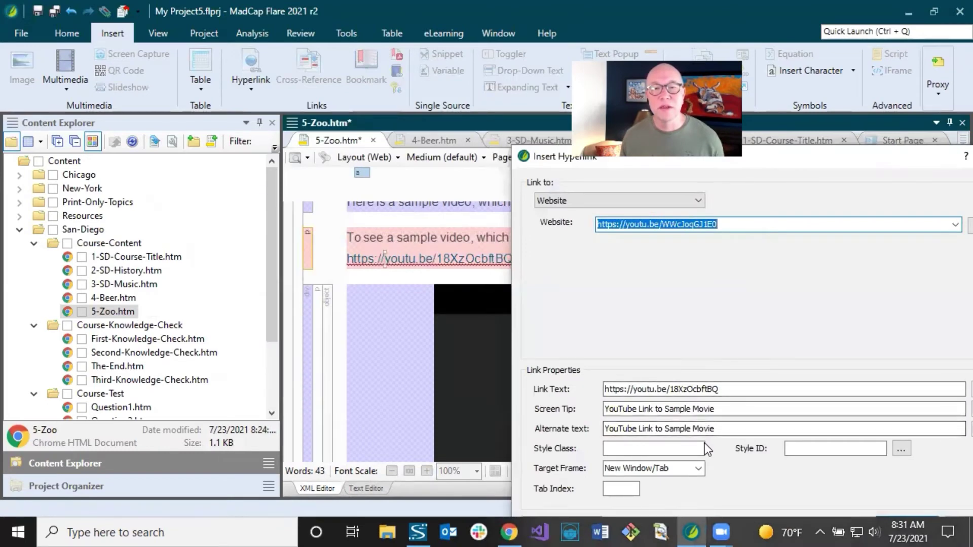
click(732, 224)
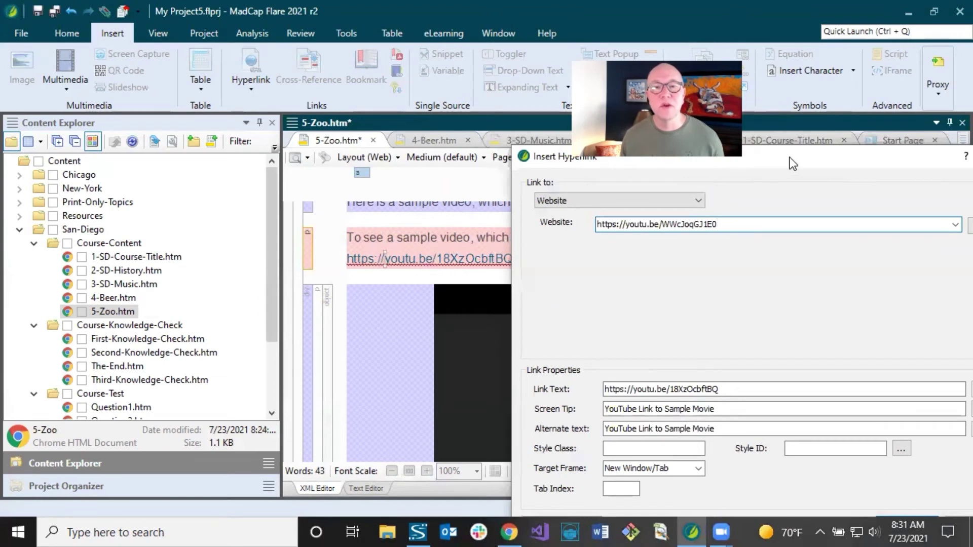
drag(790, 157, 849, 154)
drag(819, 220, 590, 221)
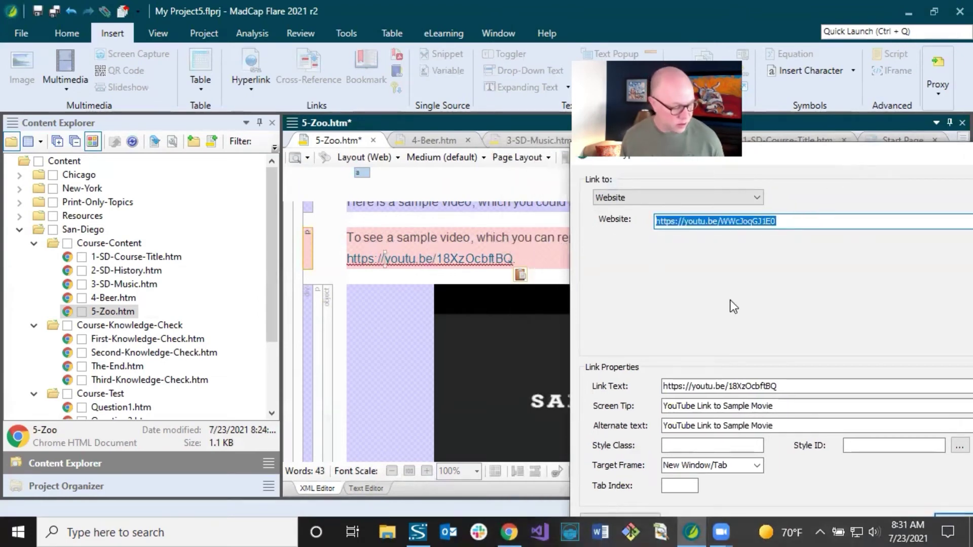
text(https://youtu.be/18XzOcbftBQ)
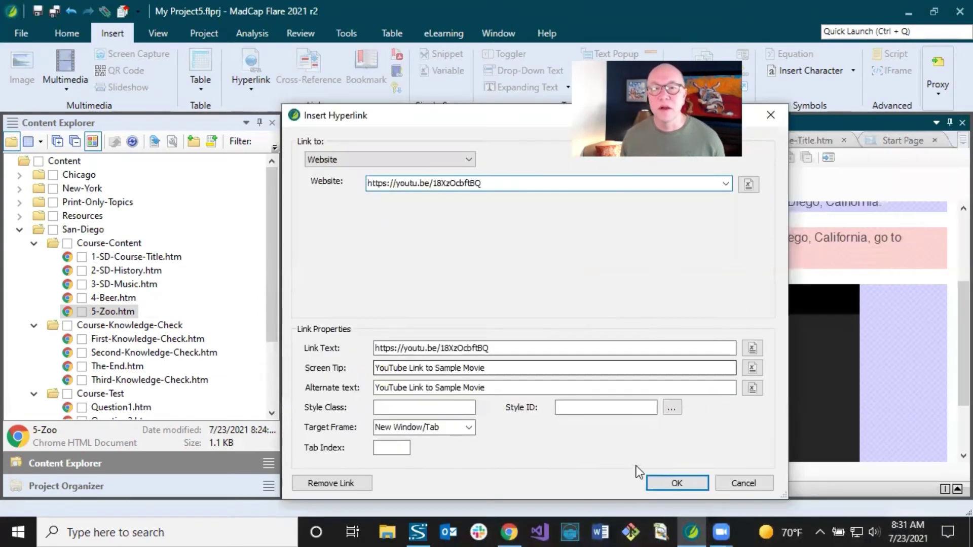
click(664, 486)
scroll(508, 320, down, 3)
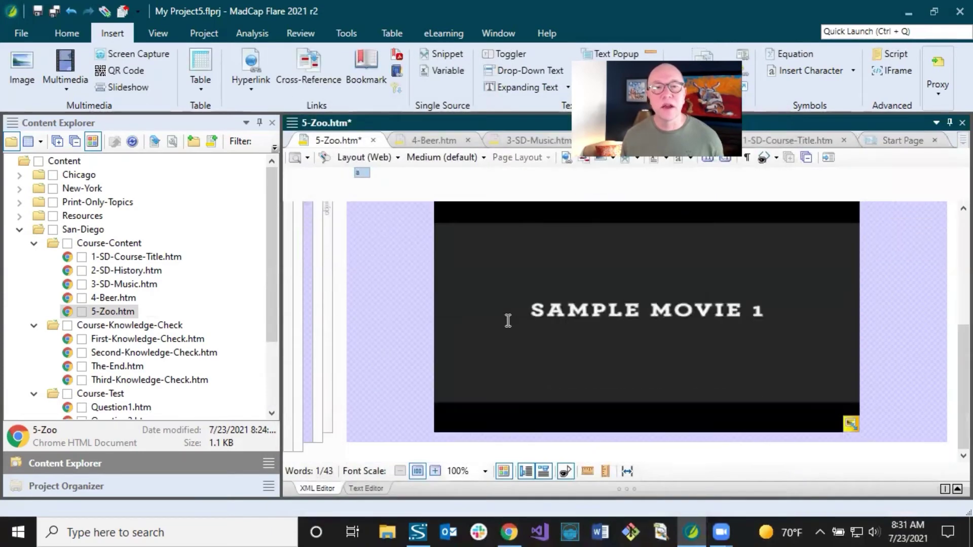
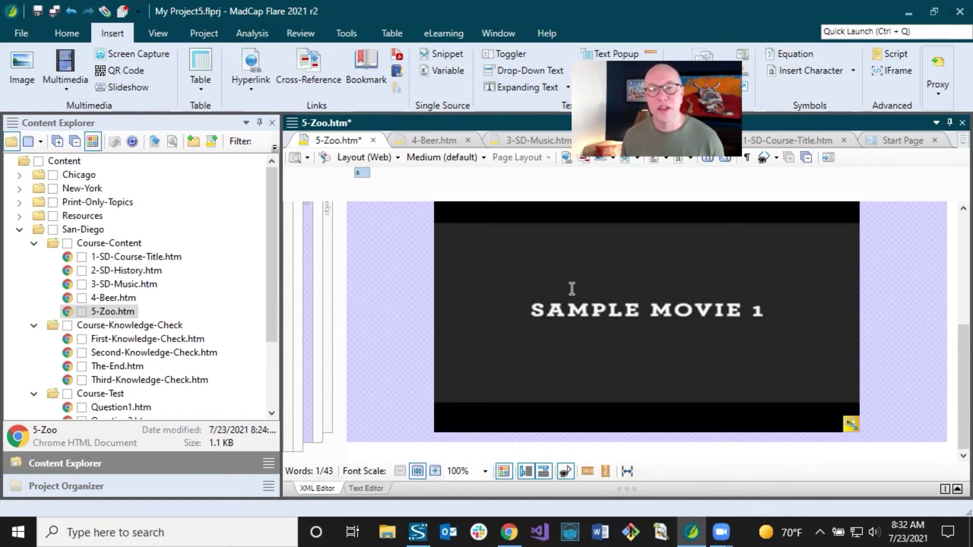
click(572, 287)
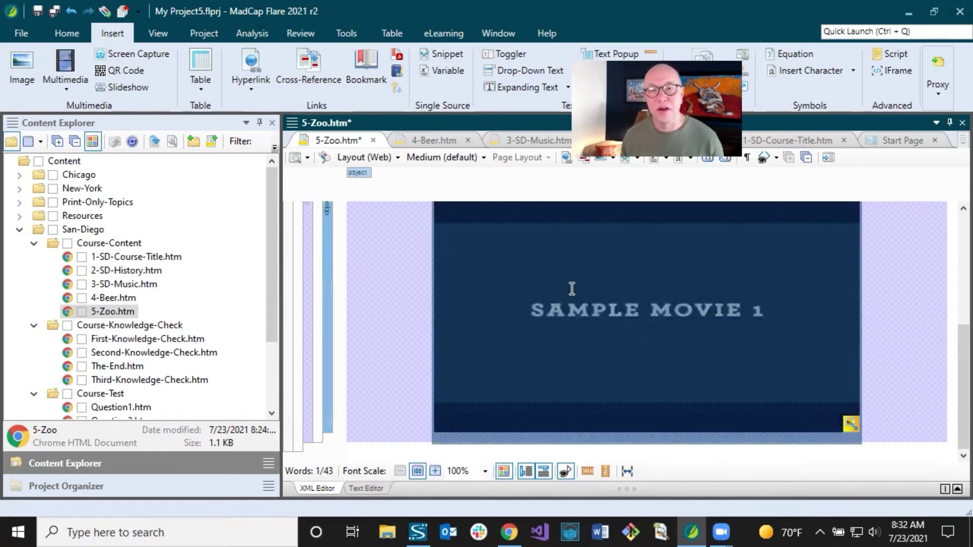
right_click(572, 285)
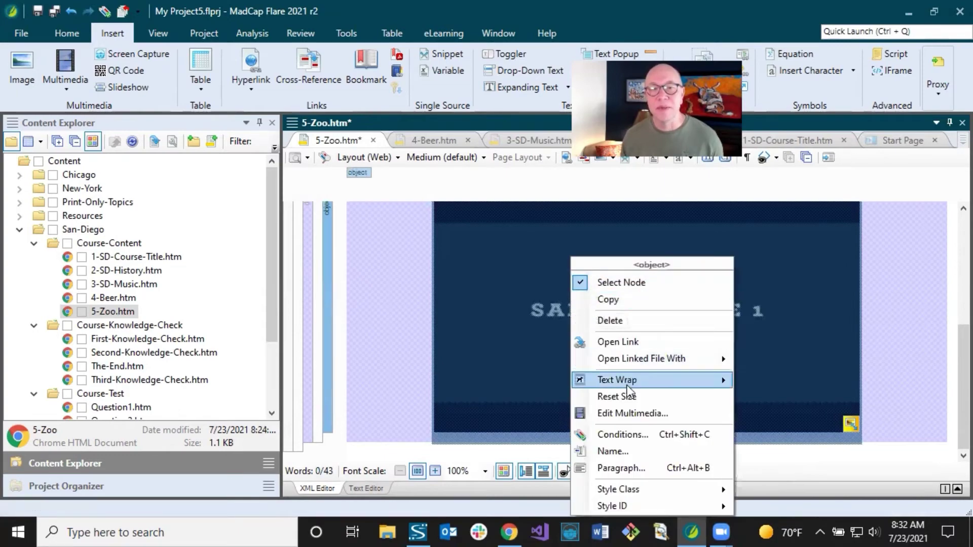
click(628, 411)
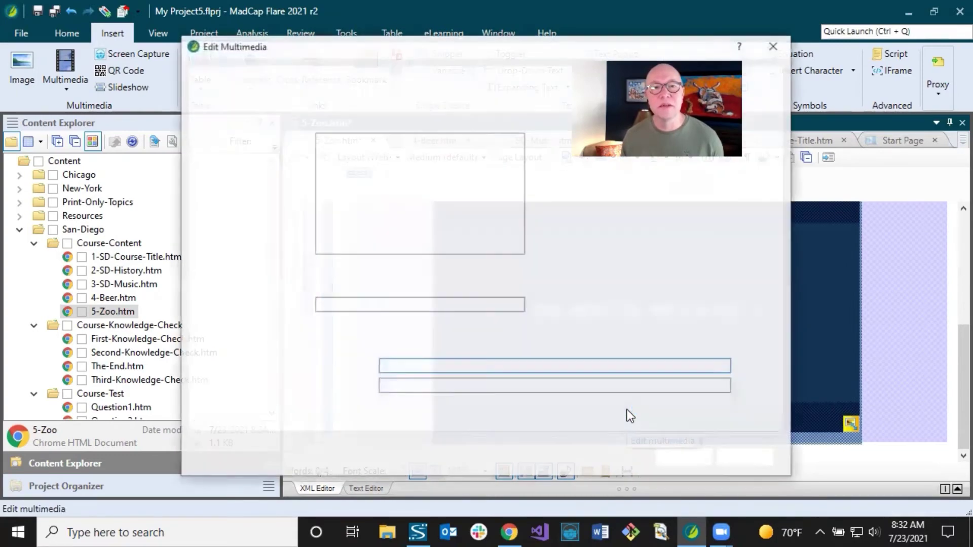
click(458, 303)
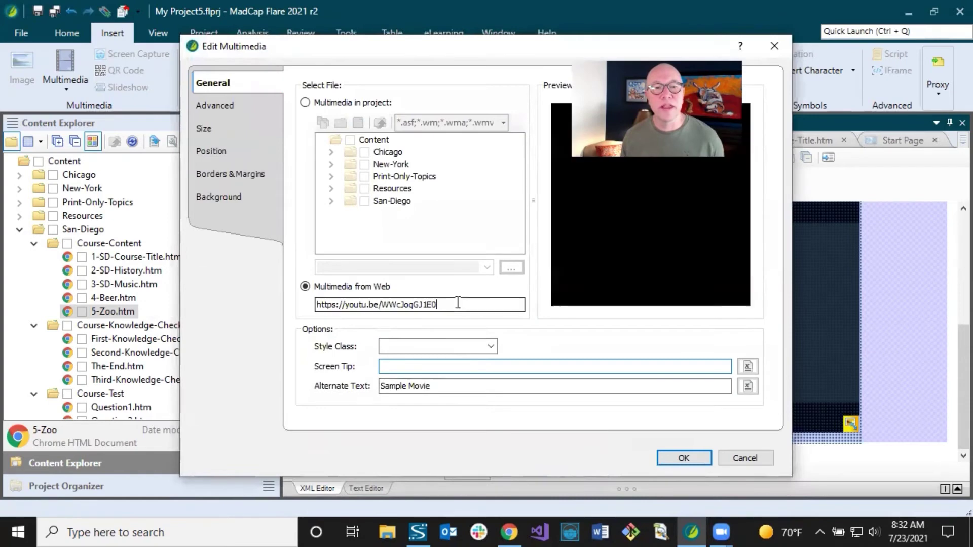
key(ctrl+a)
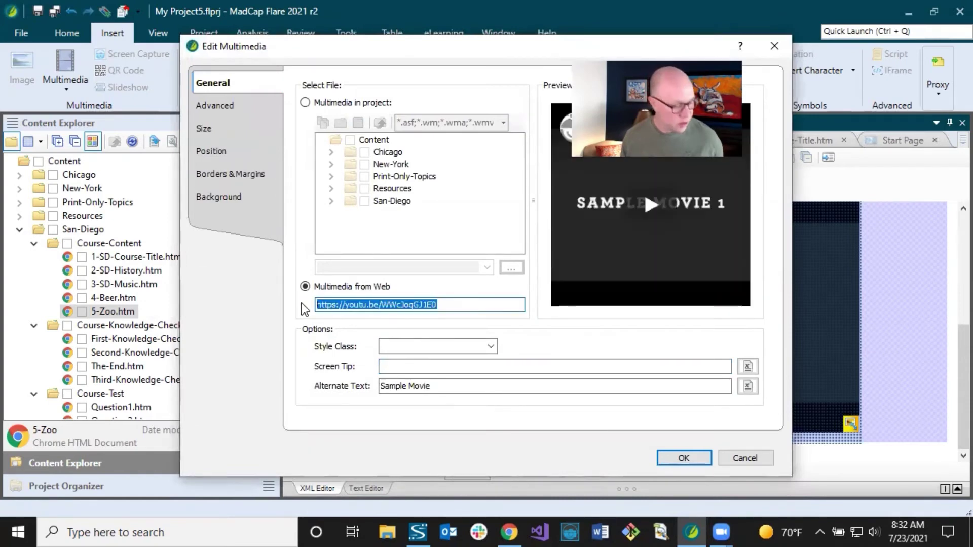
text(https://youtu.be/18XzOcbftBQ)
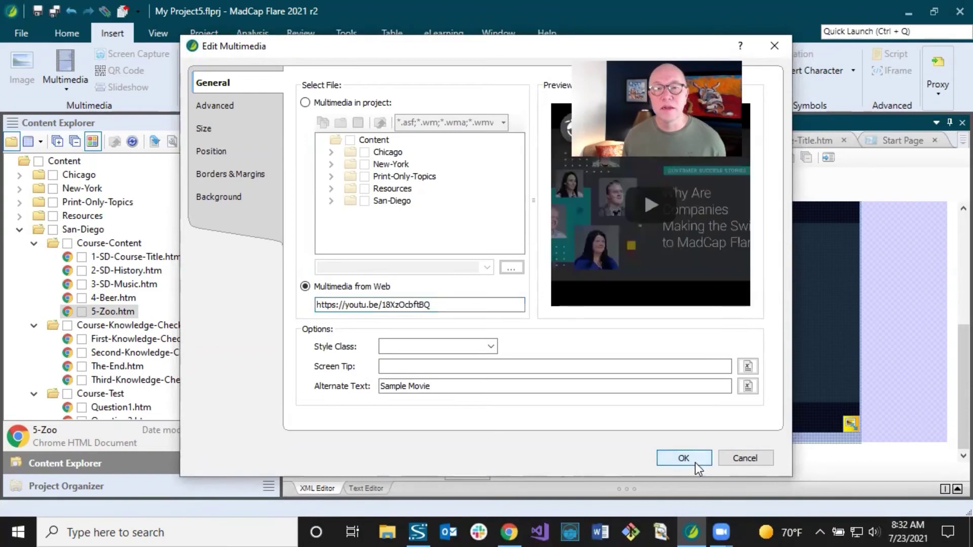
click(695, 459)
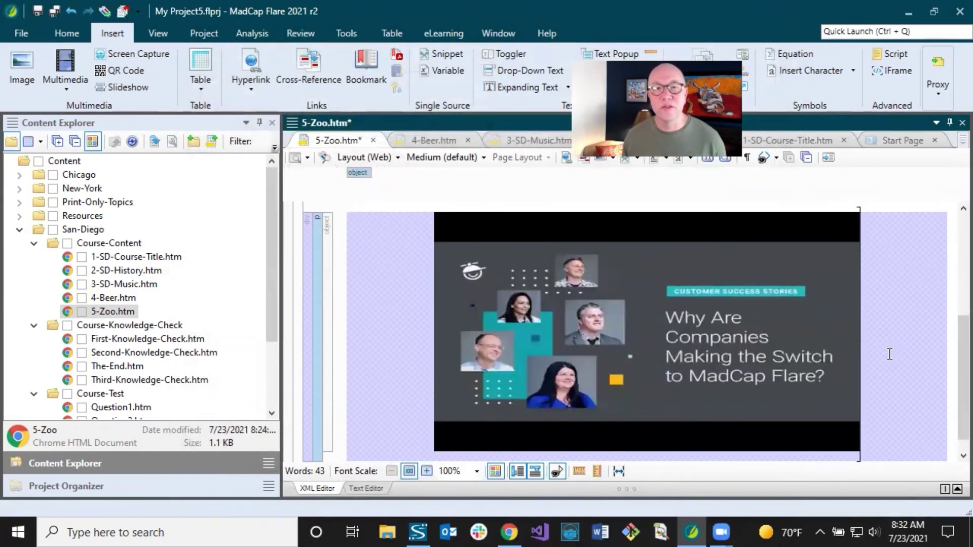
click(54, 11)
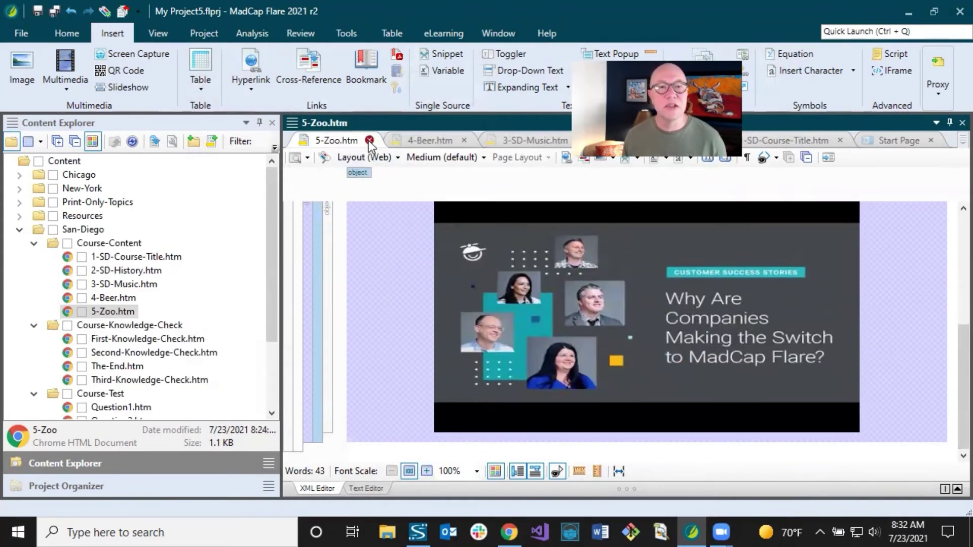
Step: Open First-Knowledge-Check.htm and reword its first question to "What the motto for San Diego?"
click(171, 339)
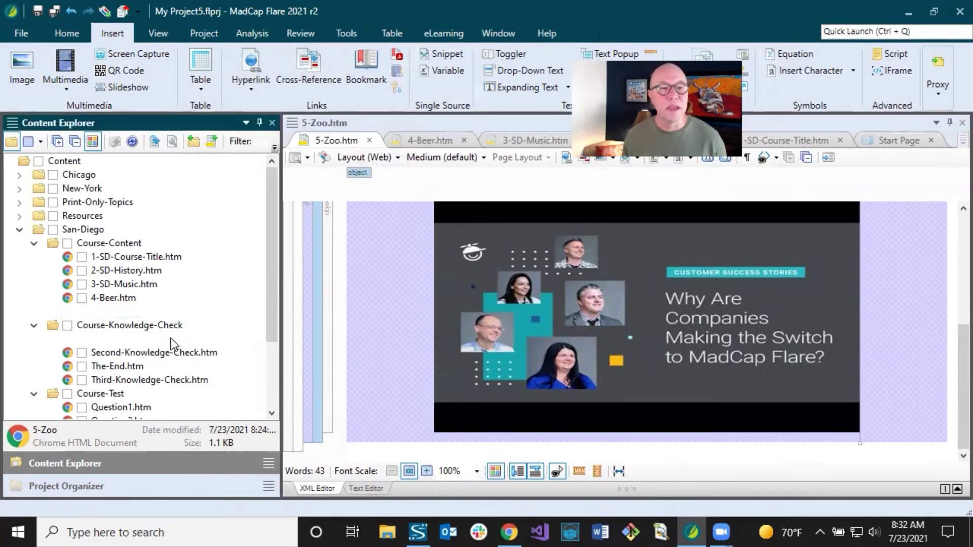
double_click(172, 338)
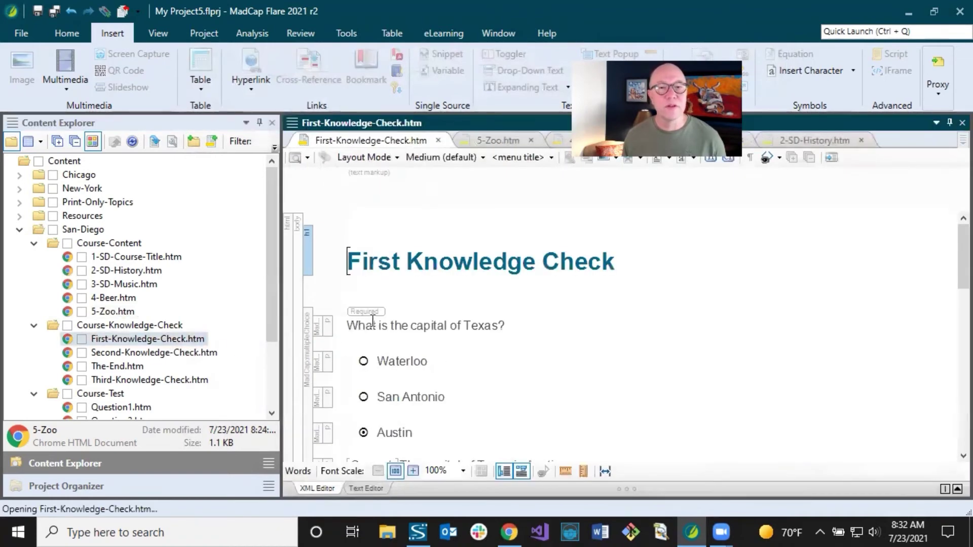
click(425, 323)
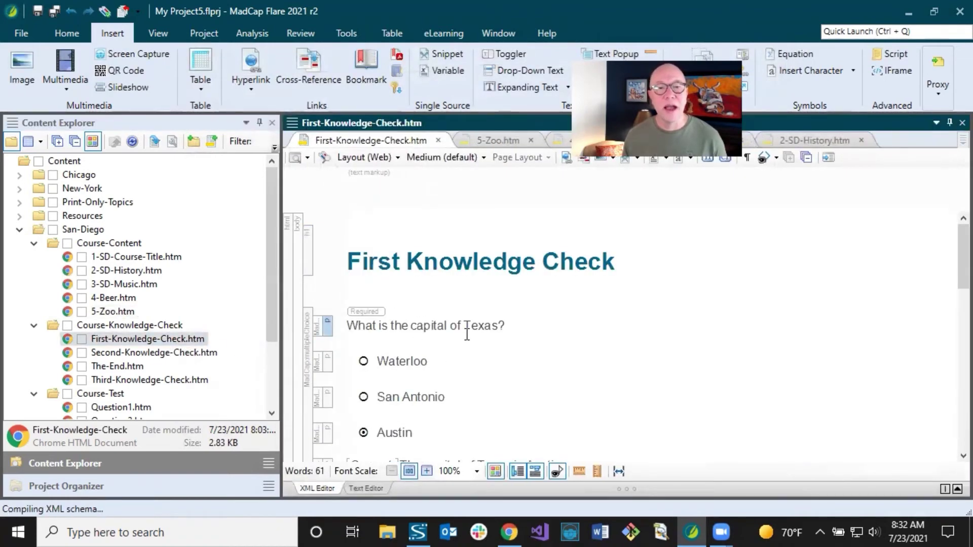
double_click(484, 328)
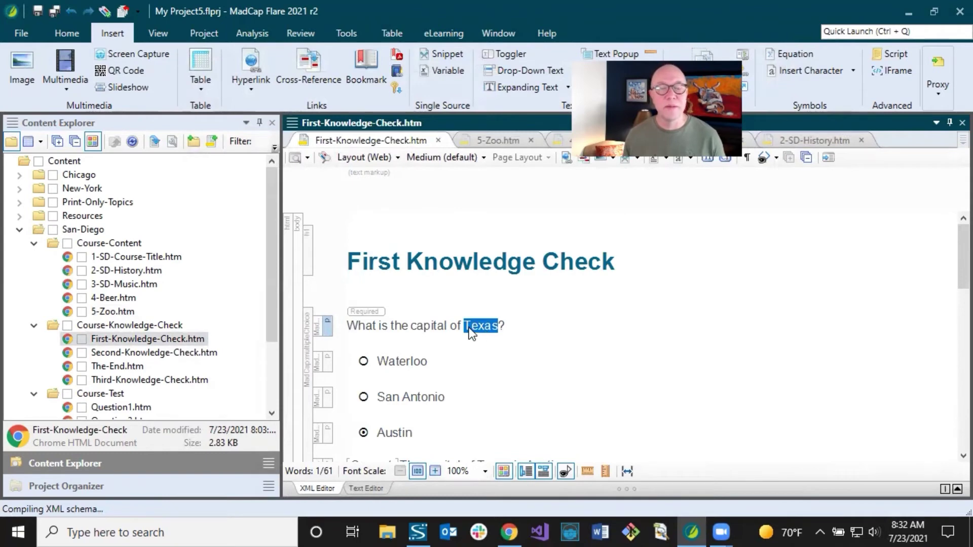
click(450, 325)
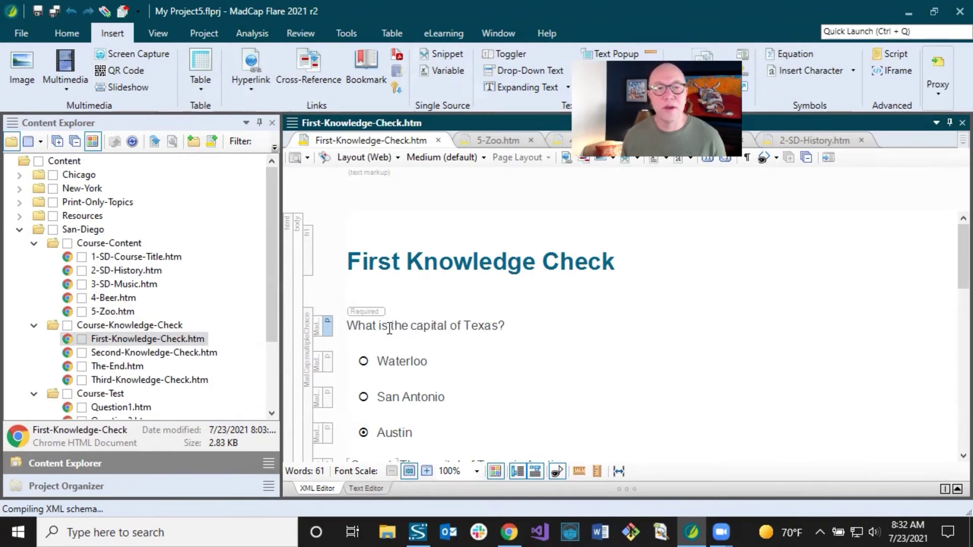
drag(381, 327, 499, 326)
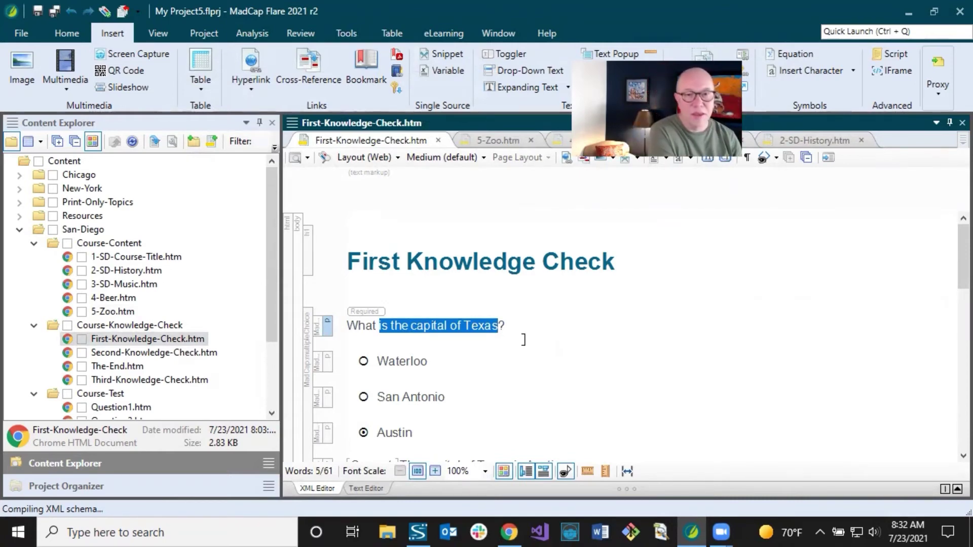
text(the )
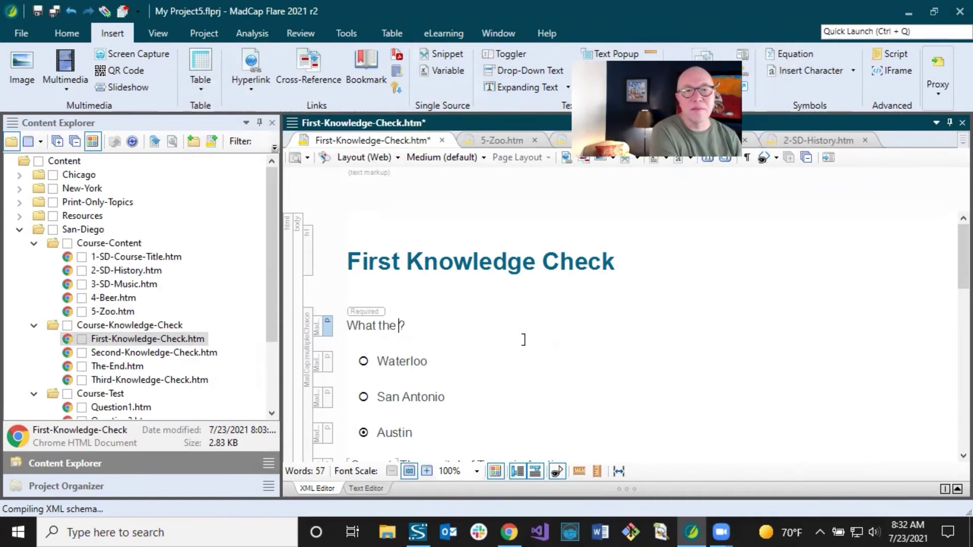
text(motto for S)
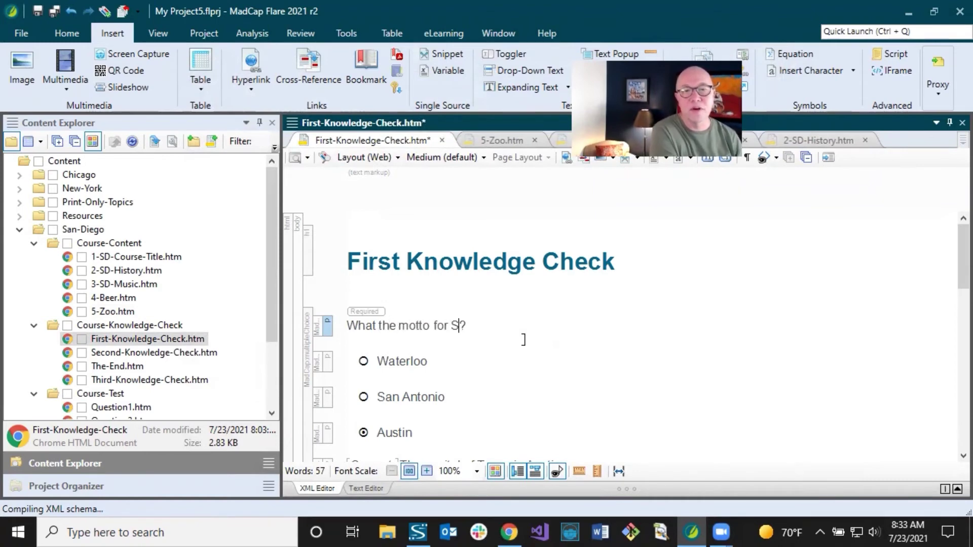
text(an Diego)
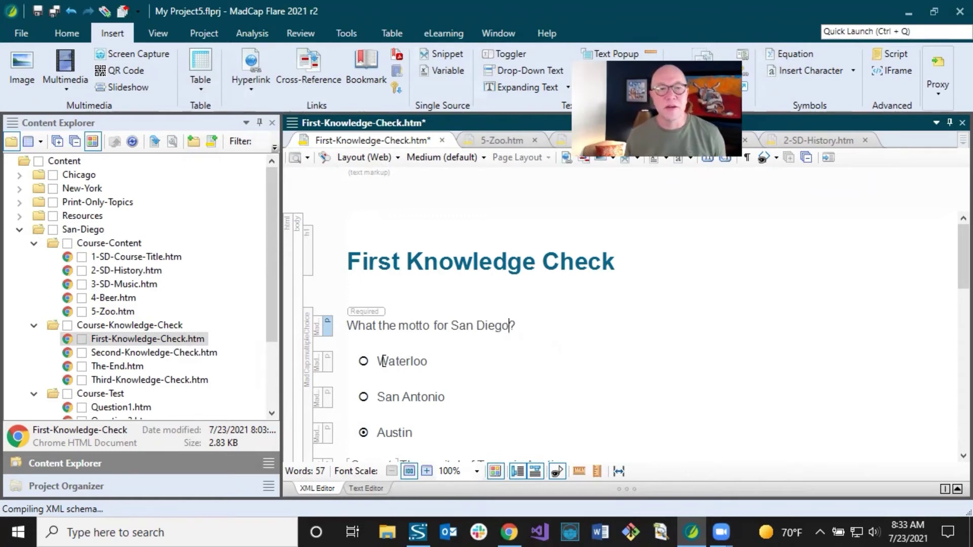
Step: Replace the first answer option, Waterloo, with "America's Finest City"
drag(379, 361, 437, 363)
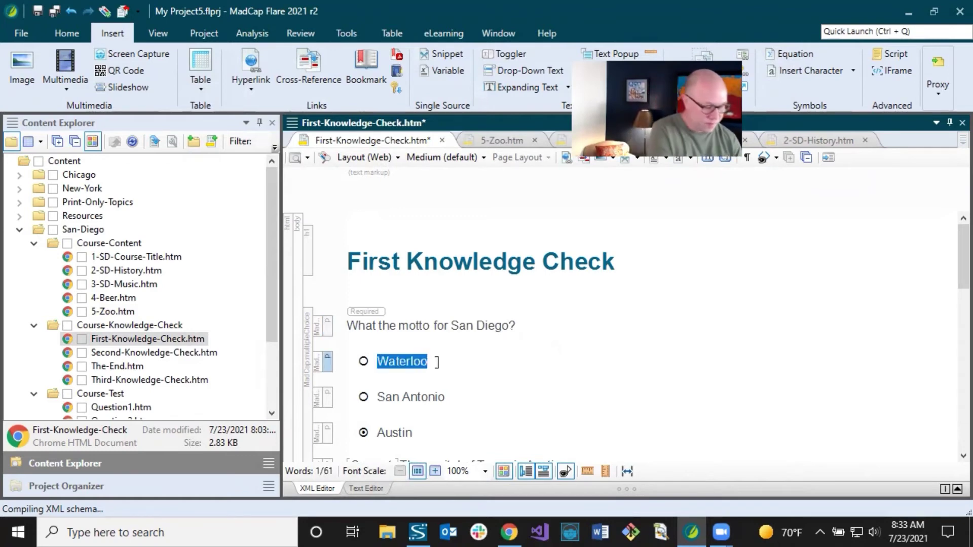
text(America's )
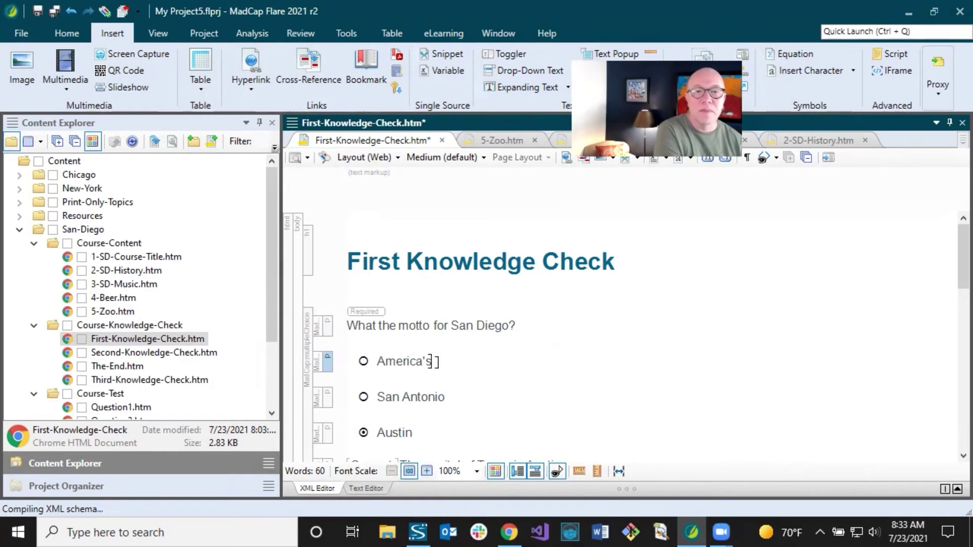
text(Finest)
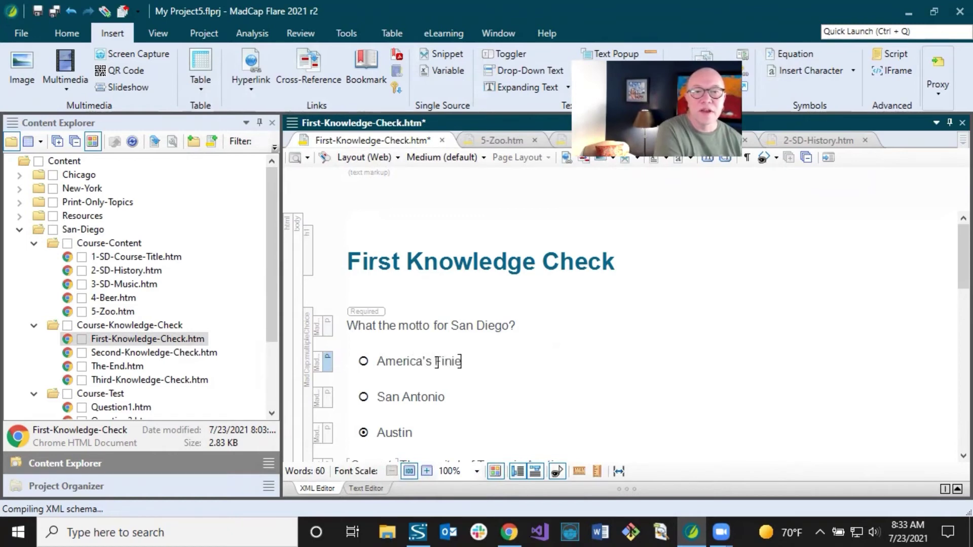
text( City)
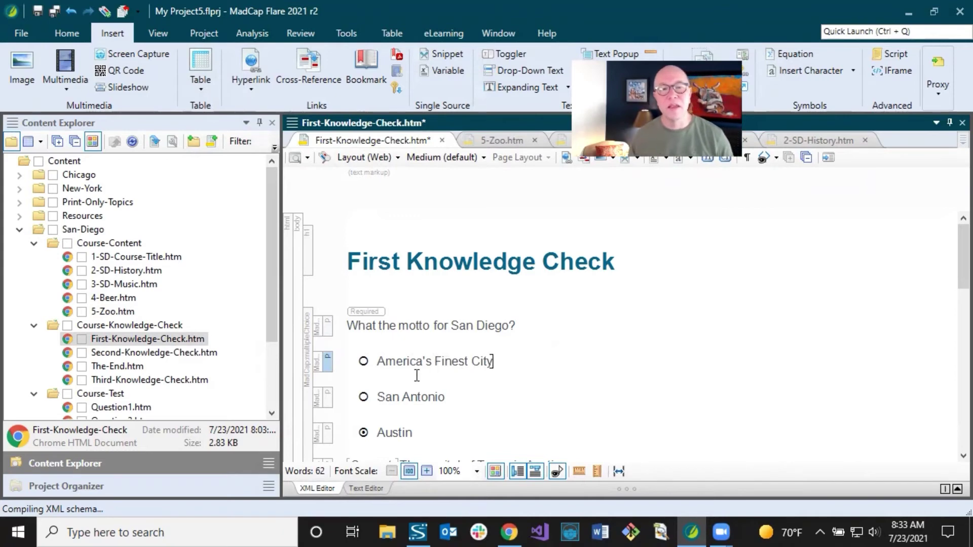
Step: Replace the second and third answer options with the placeholder texts "sdfsdf" and "asdfdf"
drag(378, 397, 441, 399)
text(sdfsdf)
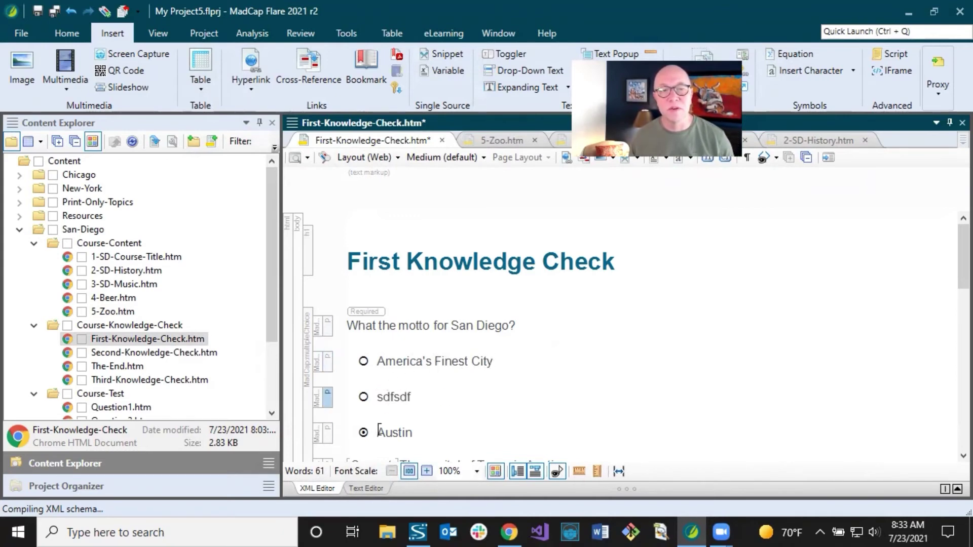
drag(379, 432, 420, 431)
text(asdfdf)
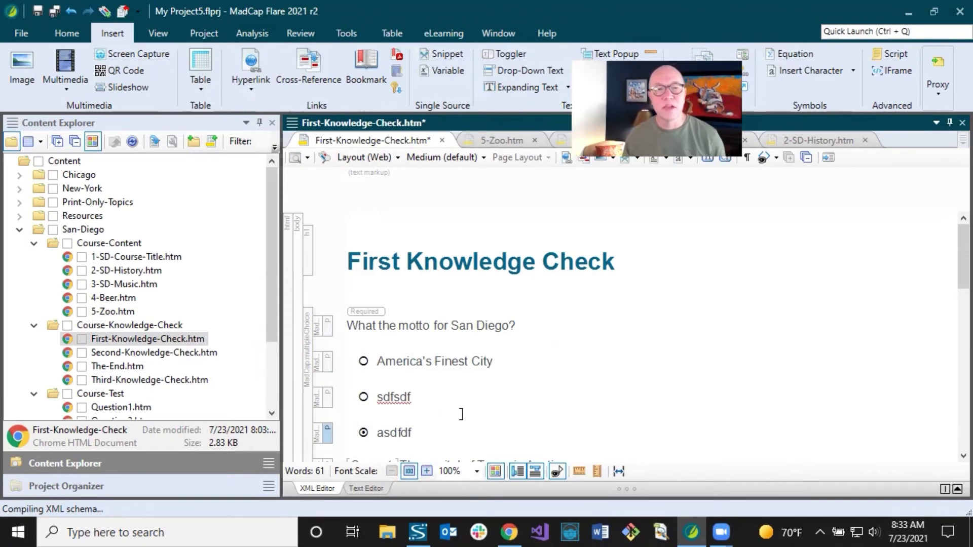
Step: Mark "America's Finest City" as the correct answer to the motto question
scroll(476, 410, down, 3)
scroll(478, 410, up, 3)
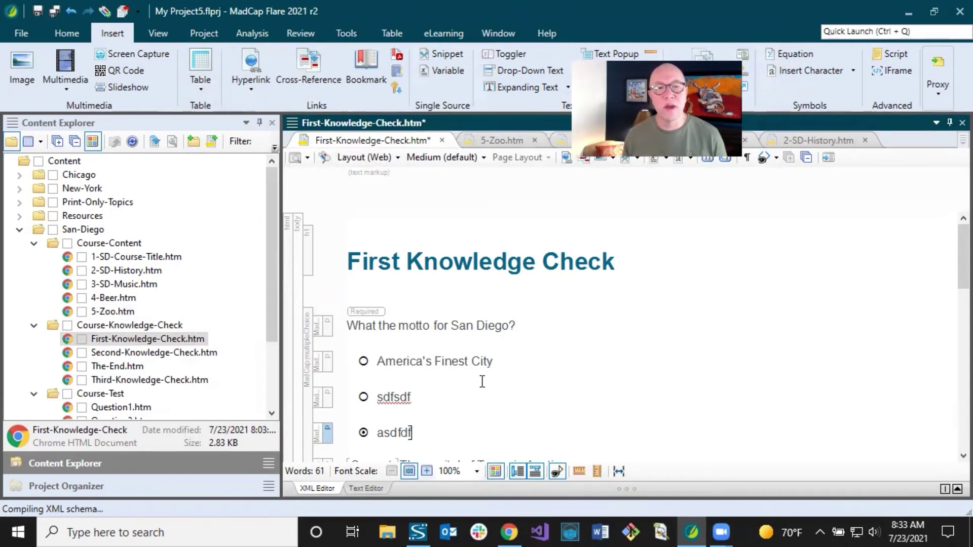
click(363, 361)
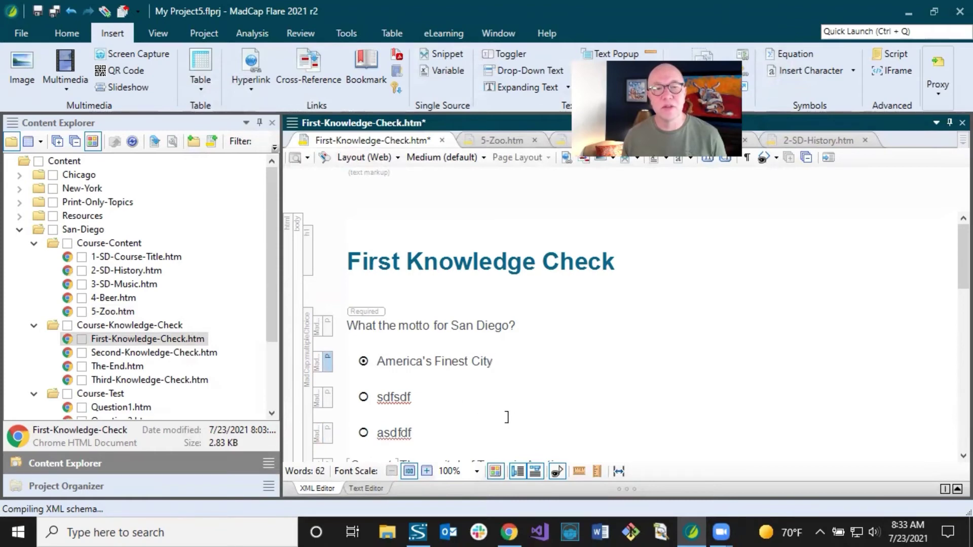
Step: Delete the sentence after the "Correct." feedback and replace the one after "Incorrect." with "dfsdfsdfsdfsdfd."
scroll(464, 396, down, 2)
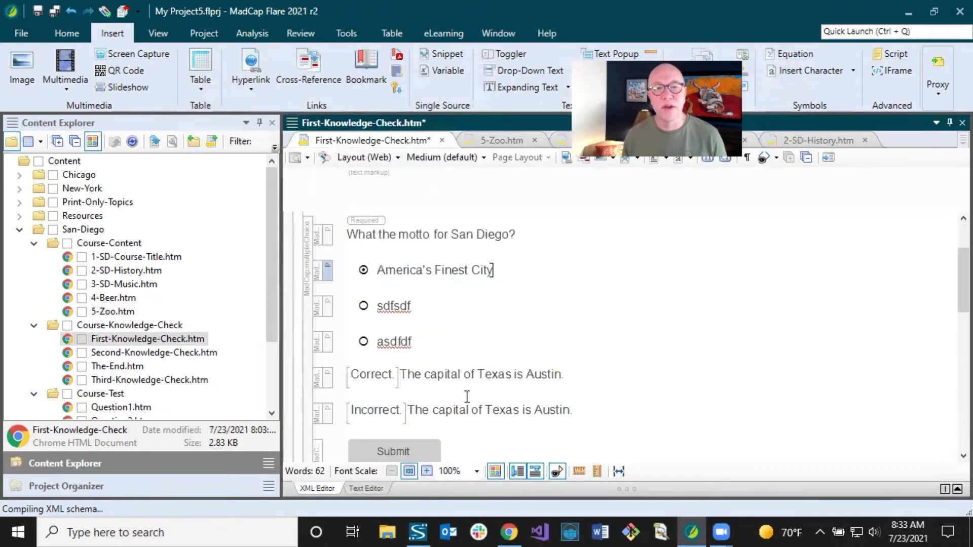
click(402, 374)
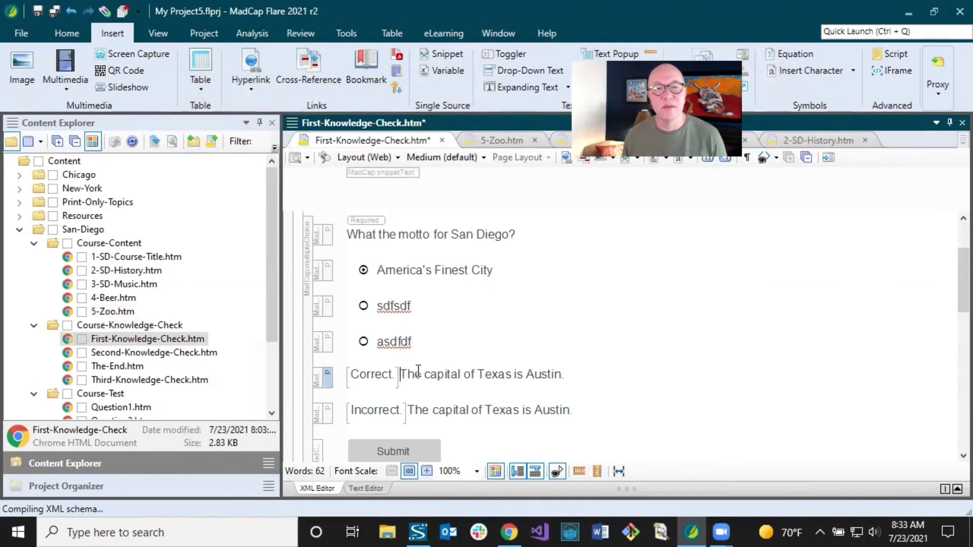
drag(401, 374, 565, 376)
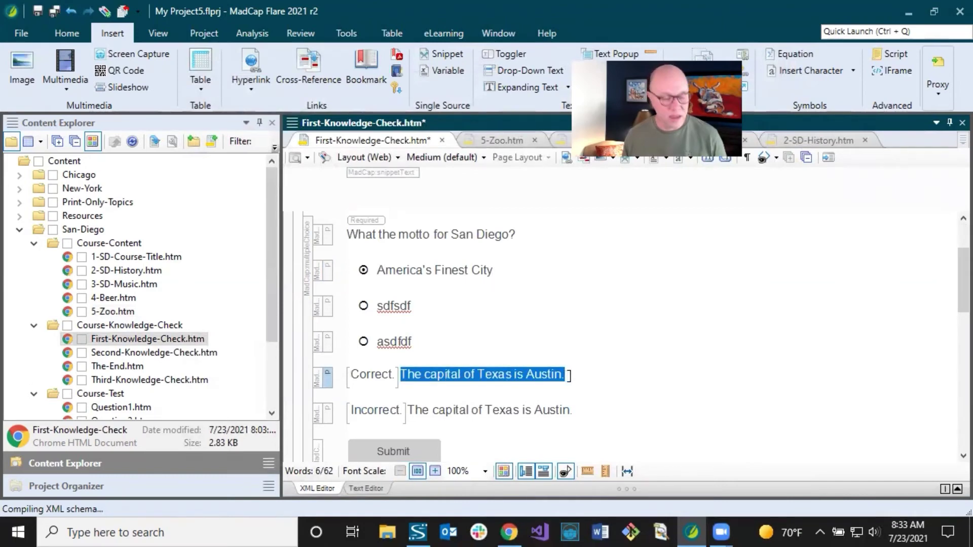
key(Delete)
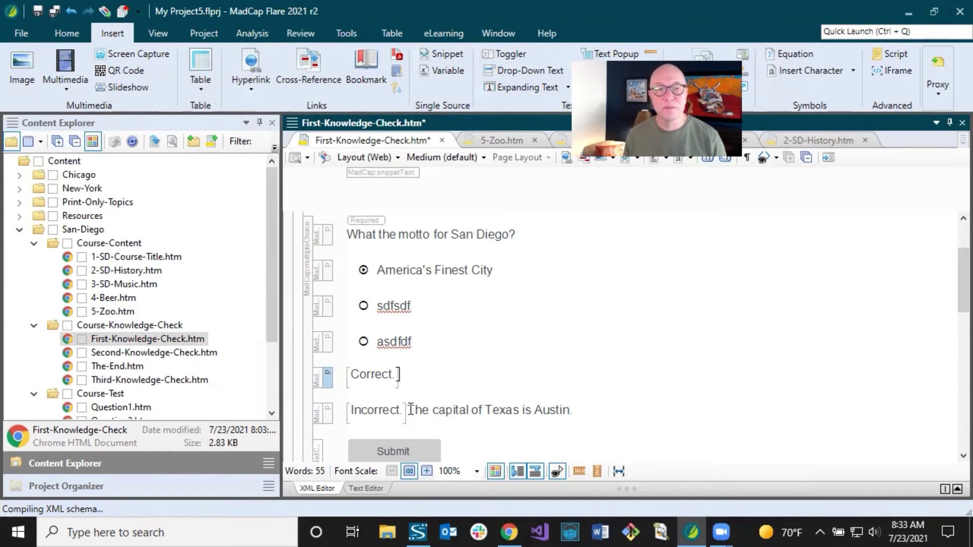
drag(408, 410, 571, 410)
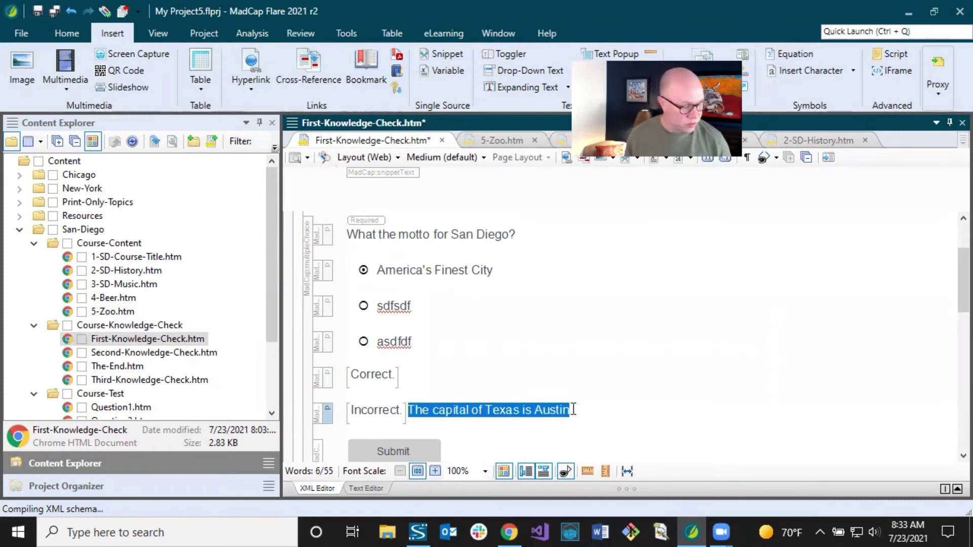
text(dfsdfsdfsdfsdfd)
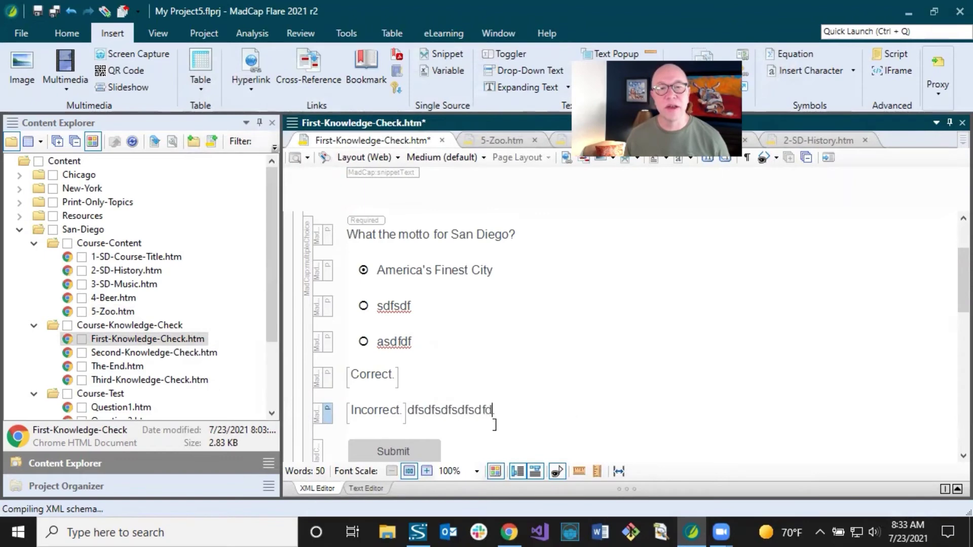
text(.)
Step: Delete the capitol building image below the first question's Submit button
scroll(495, 425, down, 3)
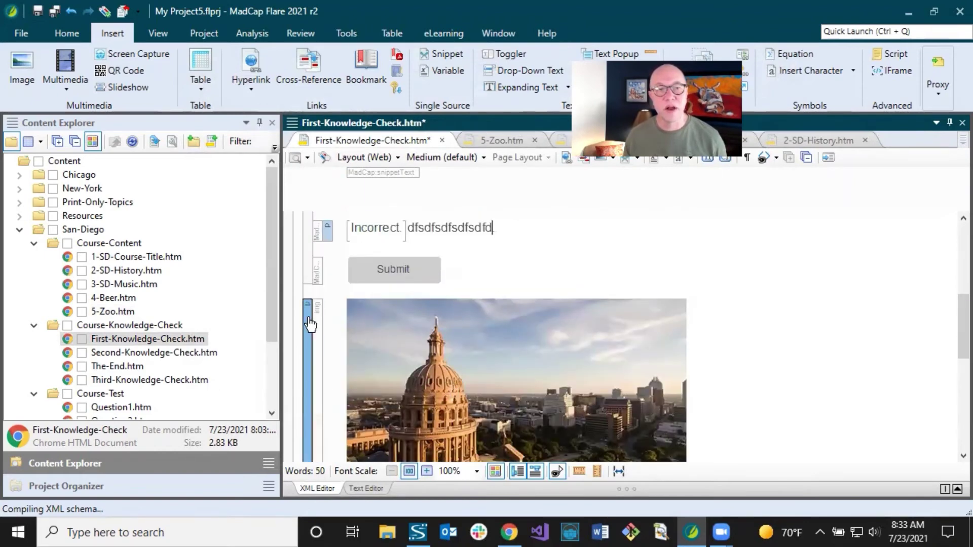
click(442, 328)
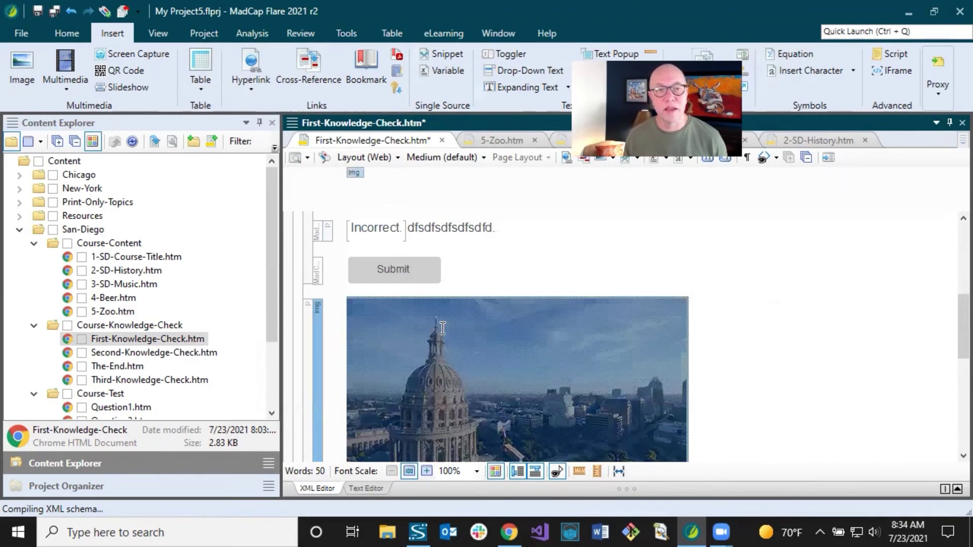
right_click(442, 328)
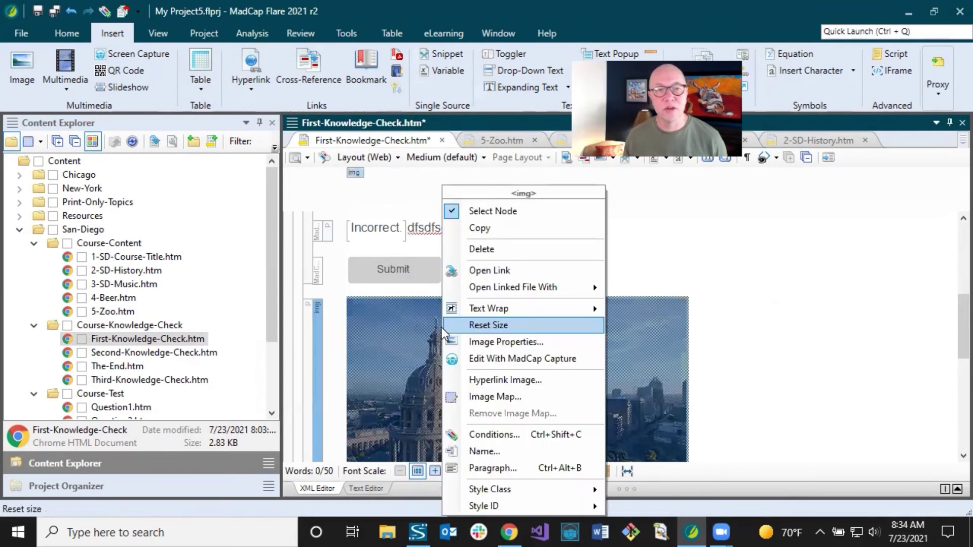
click(487, 254)
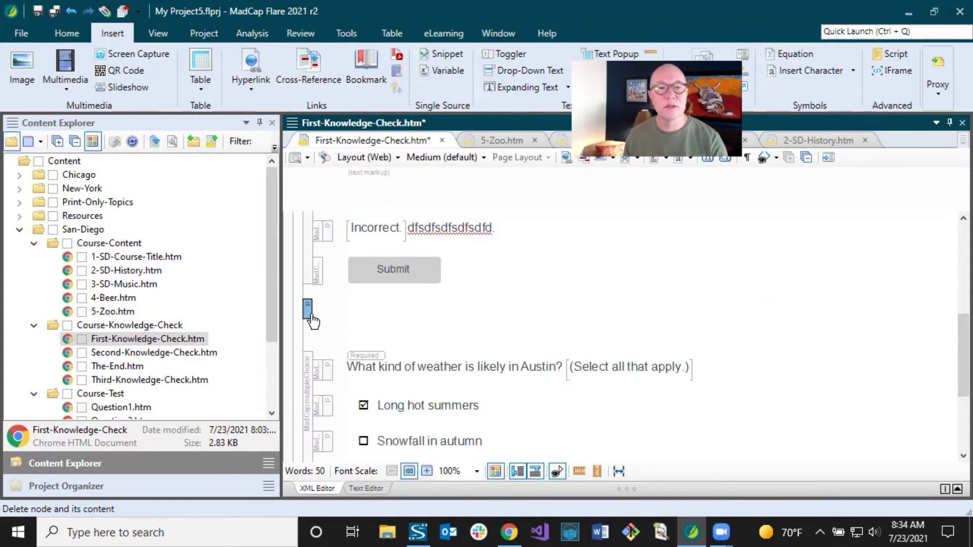
Step: Delete the empty paragraph between the two questions and replace the Austin weather question's text with "sdfsdfsdf", keeping the question mark
click(428, 326)
key(Delete)
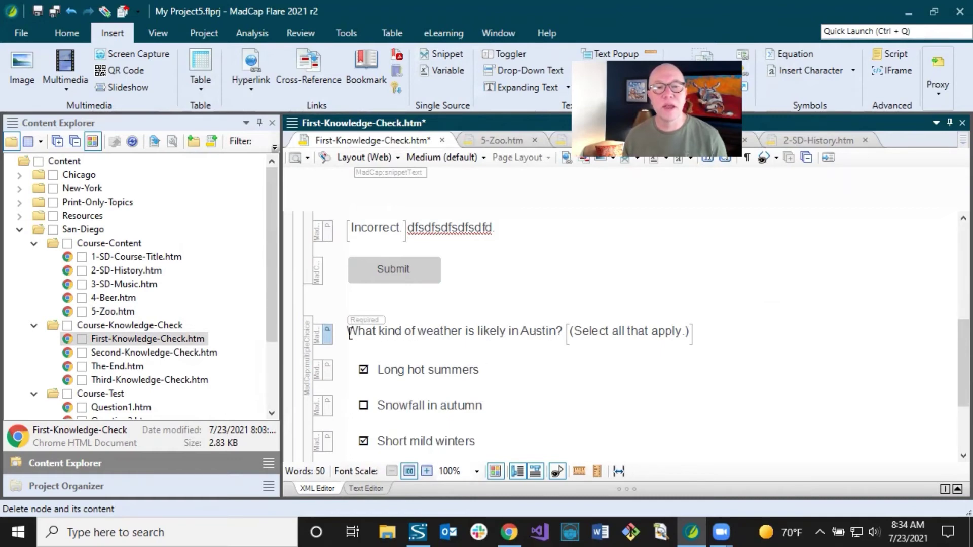
drag(348, 332, 555, 332)
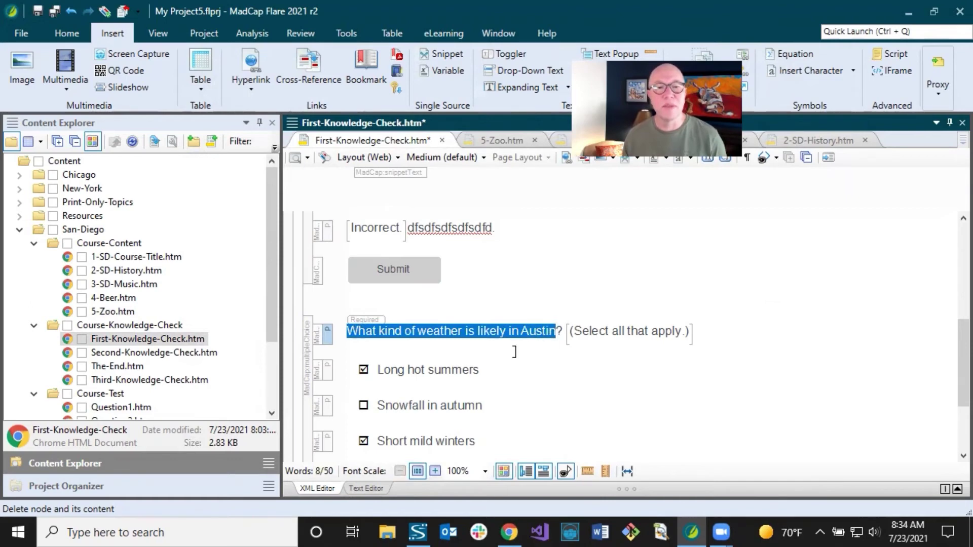
text(sdfsdfsdf)
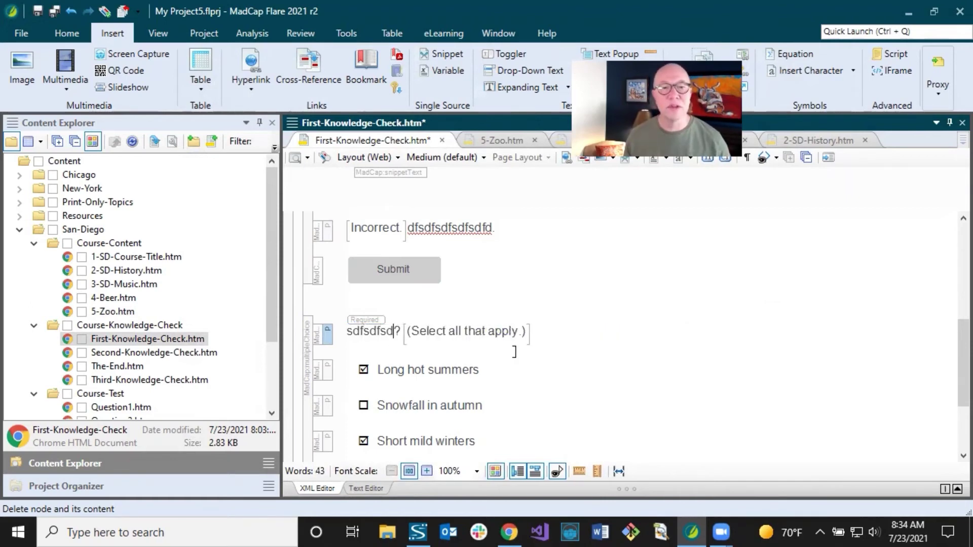
Step: Replace the second question's three answer options with the placeholder texts "adfdasf", "adfdasfsdafsdf" and "adfdasdfd"
drag(377, 372, 480, 372)
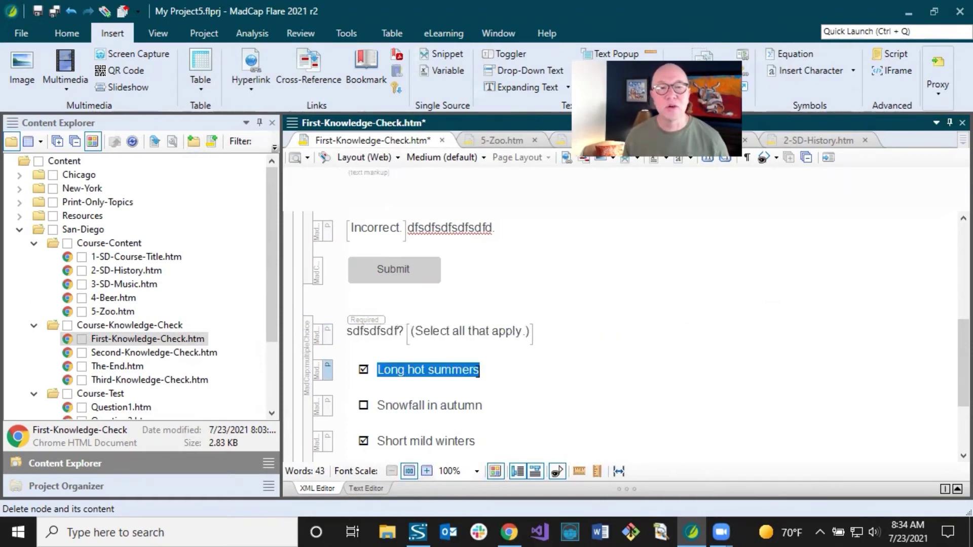
text(adfdasf)
drag(378, 406, 484, 406)
text(adfdasfsdafsdf)
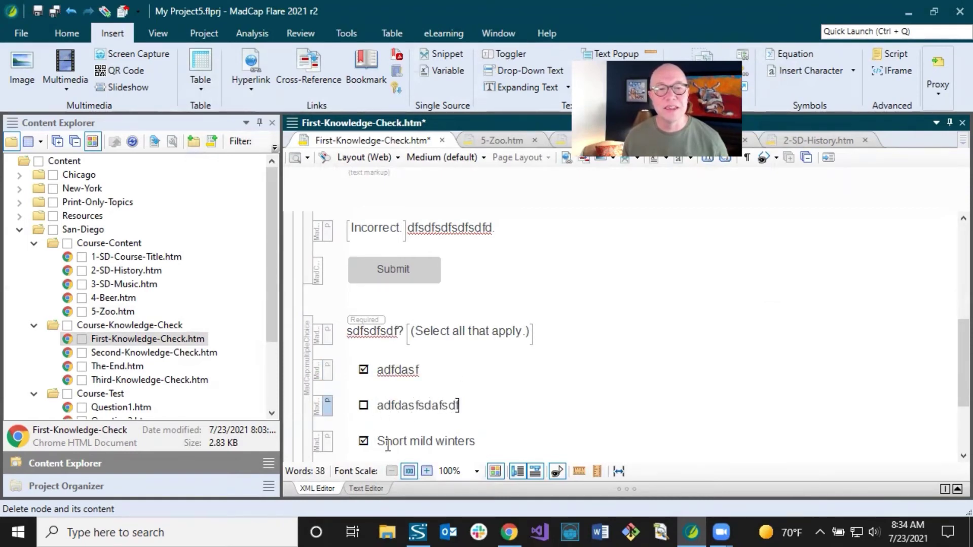
drag(377, 441, 479, 441)
text(adfdasdfd)
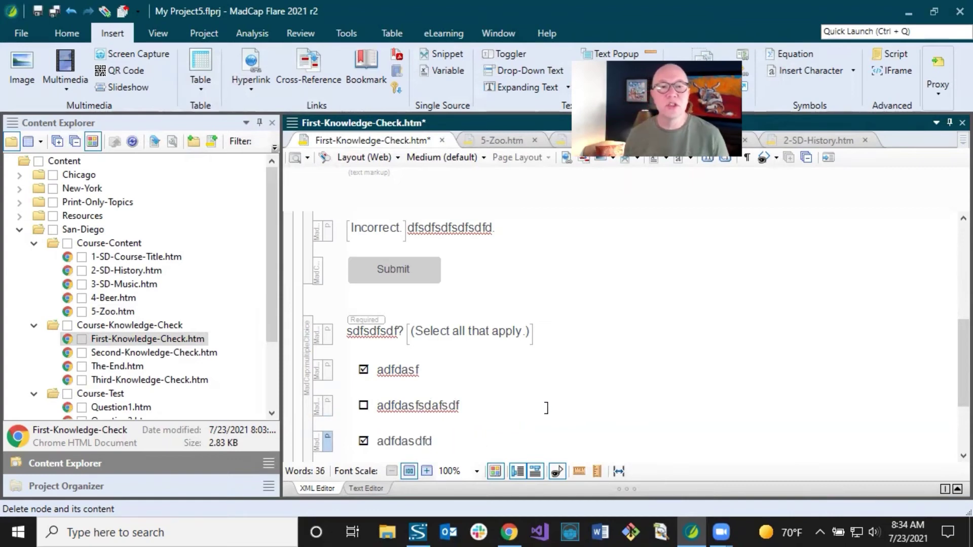
Step: Unmark the second question's first option "adfdasf" as correct and mark its second option "adfdasfsdafsdf" as correct
scroll(542, 406, down, 3)
scroll(543, 403, up, 5)
scroll(398, 244, up, 2)
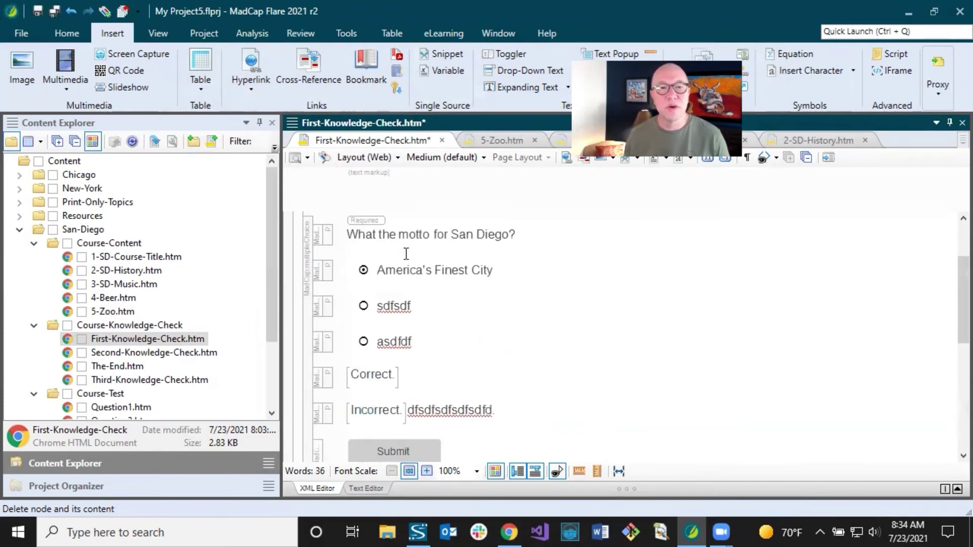
scroll(408, 276, down, 5)
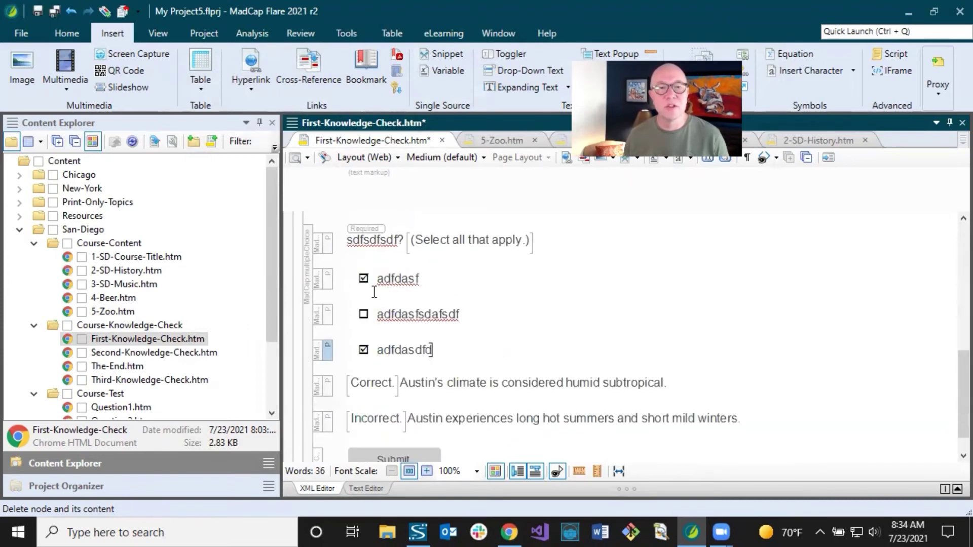
click(363, 278)
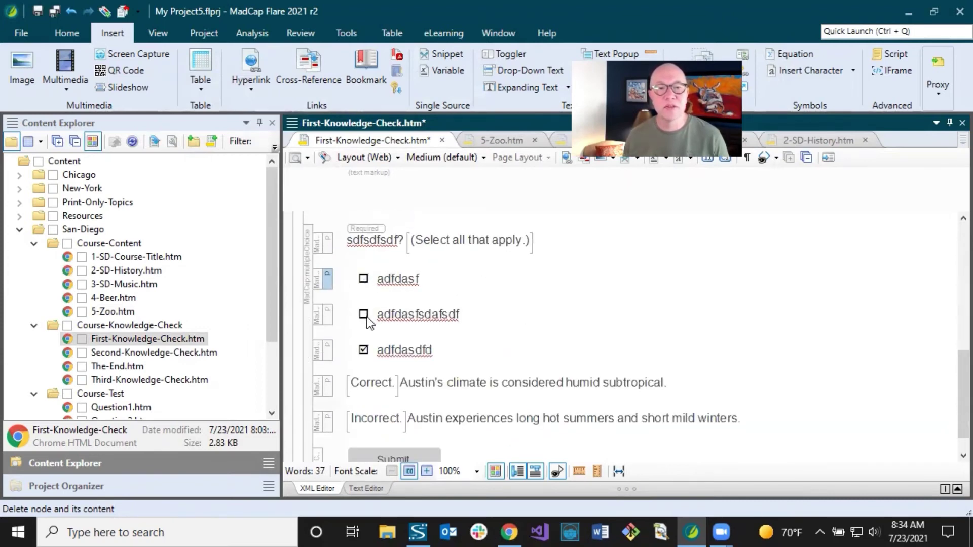
click(364, 314)
Step: Delete the sentence after the second question's "Correct." feedback and replace the one after "Incorrect." with "dfdsfdsfds"
scroll(574, 372, down, 1)
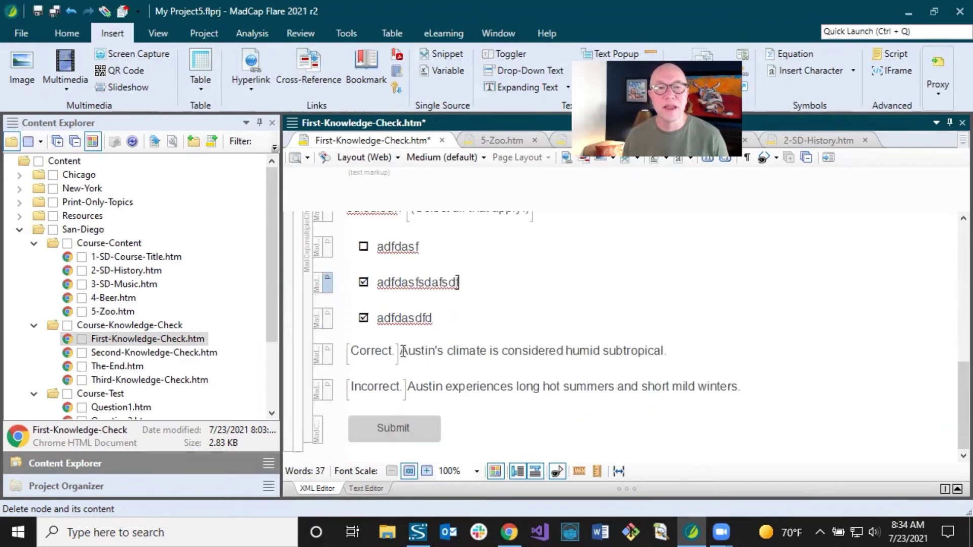
drag(403, 351, 667, 353)
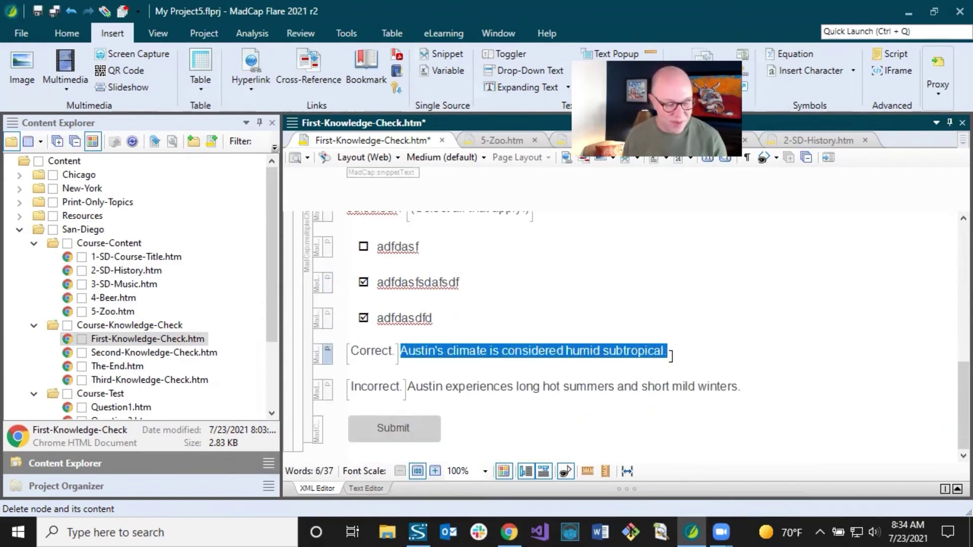
key(Delete)
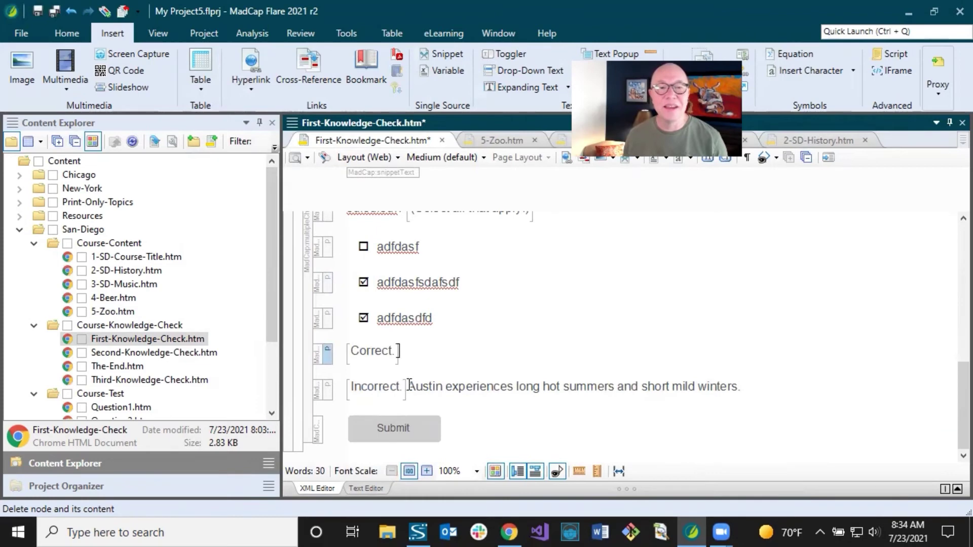
drag(409, 386, 740, 395)
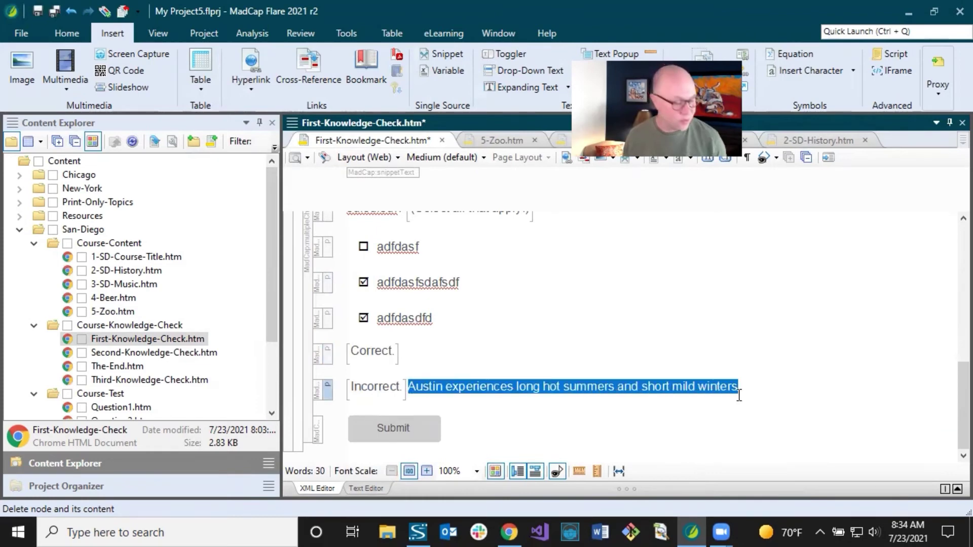
text(dfdsfdsfds)
Step: Review the edited First Knowledge Check topic and save all open files
scroll(646, 388, down, 3)
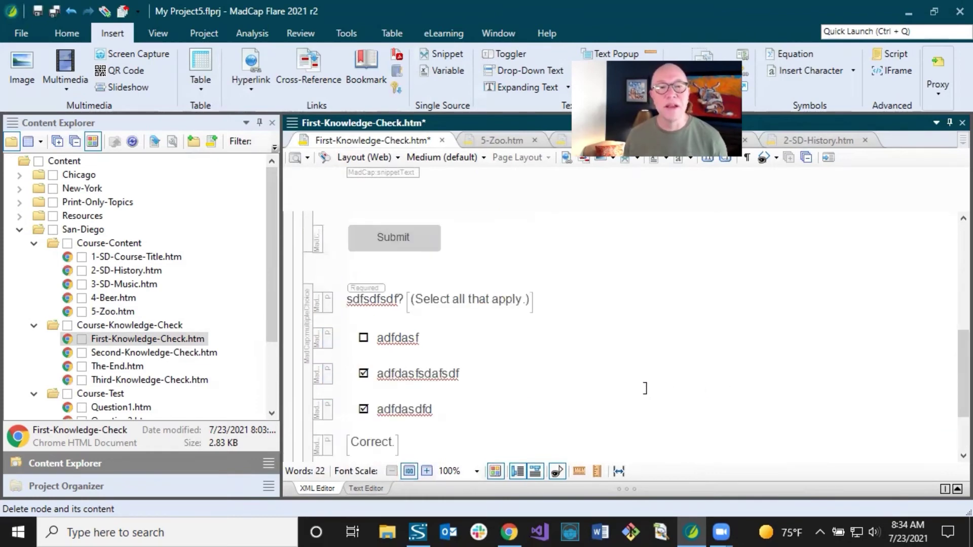
scroll(645, 388, up, 8)
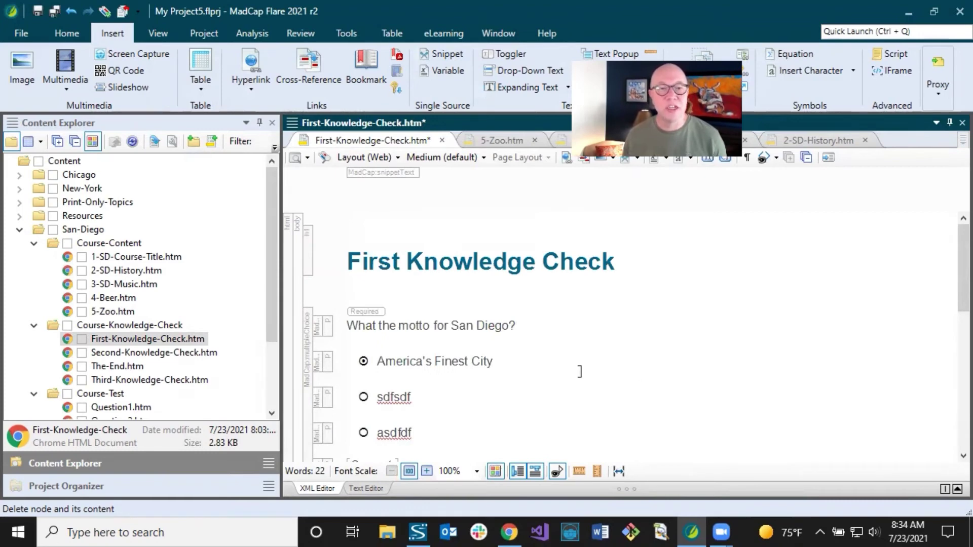
click(57, 13)
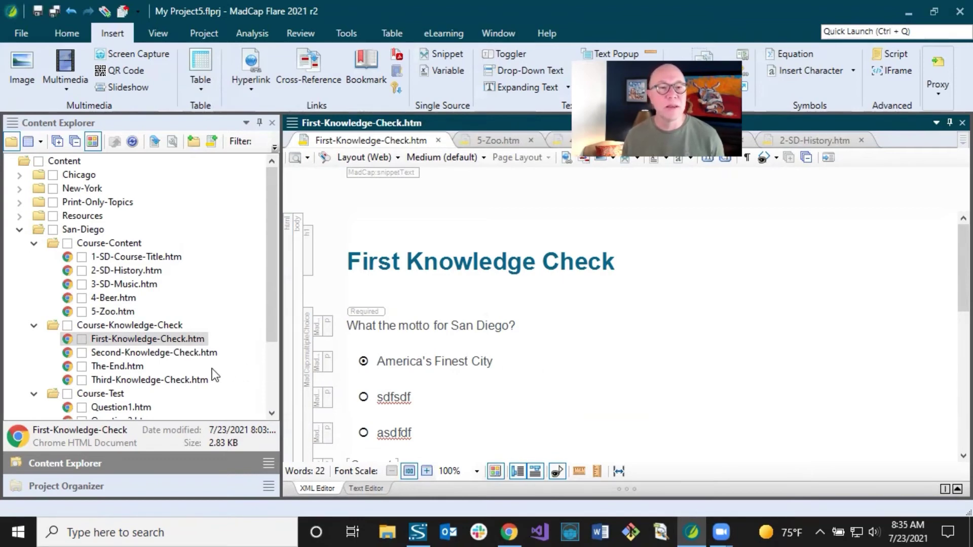
Step: Look over the remaining knowledge check and course test topics in the San-Diego folder and the edited questions of the first check
scroll(246, 367, down, 2)
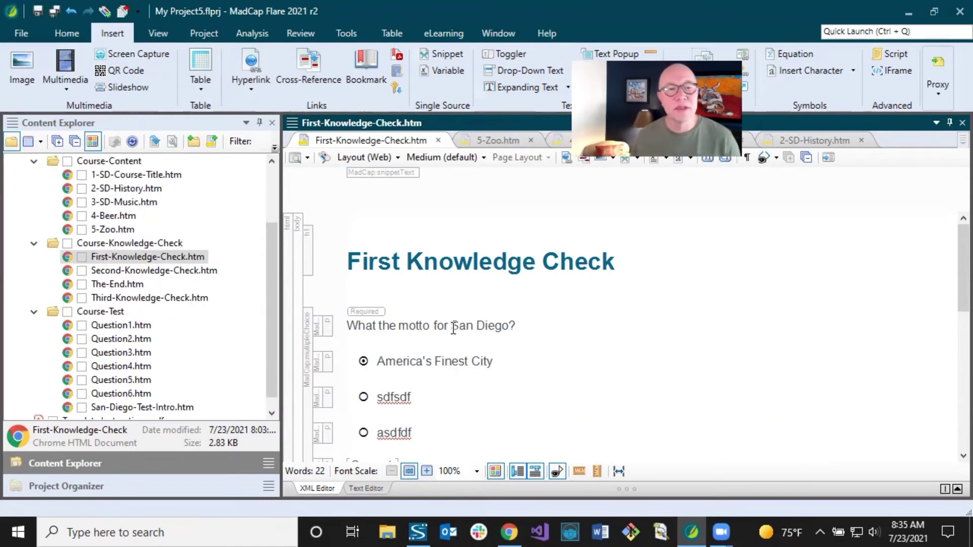
click(169, 299)
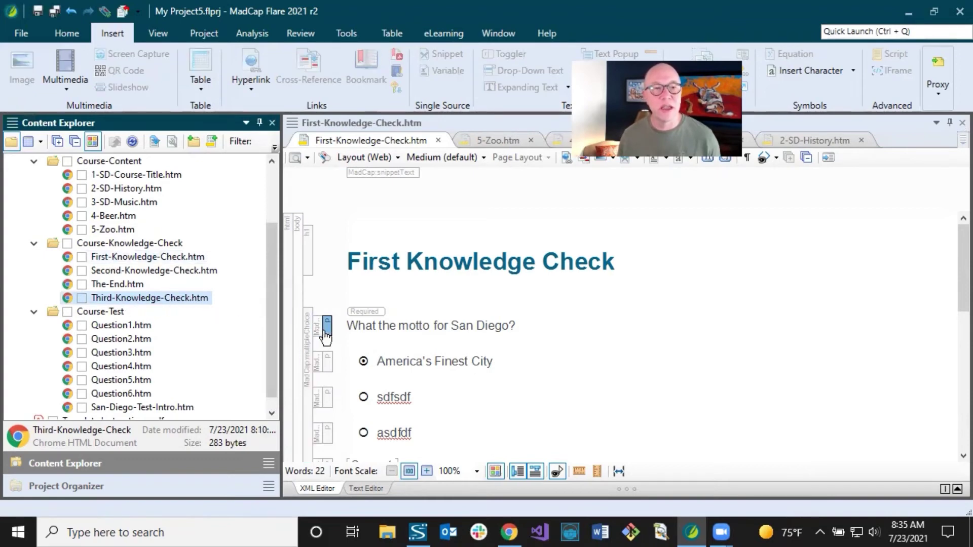
click(156, 272)
click(158, 300)
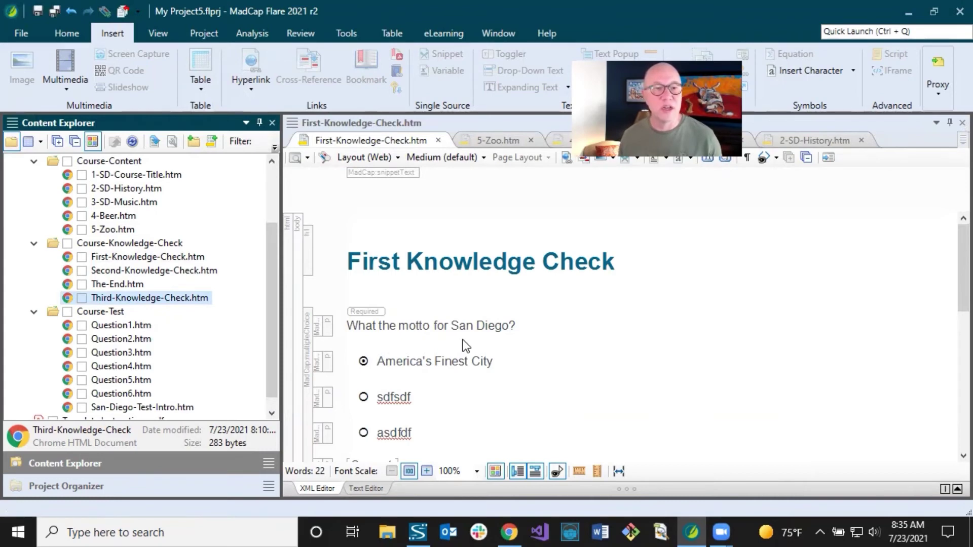
scroll(463, 339, down, 3)
scroll(463, 340, up, 3)
scroll(463, 340, down, 6)
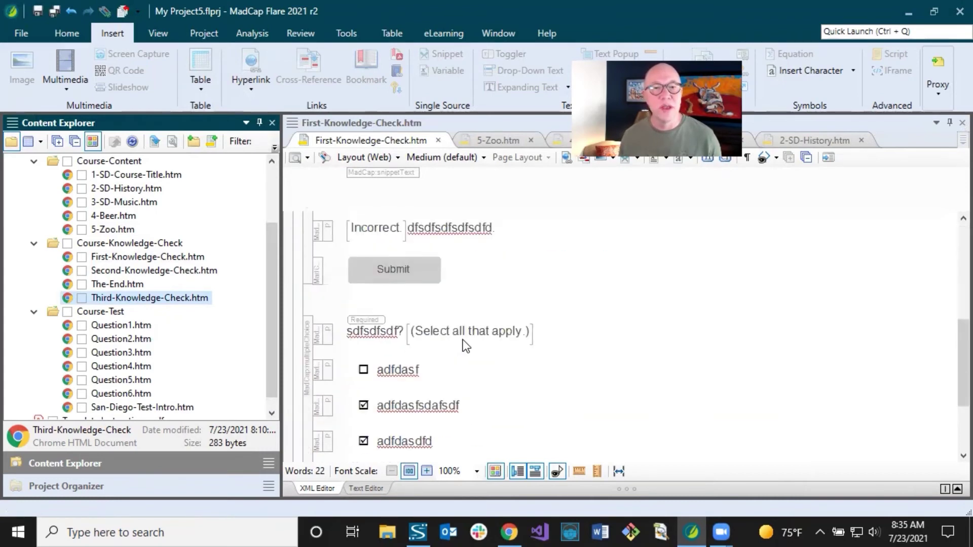
scroll(463, 341, up, 6)
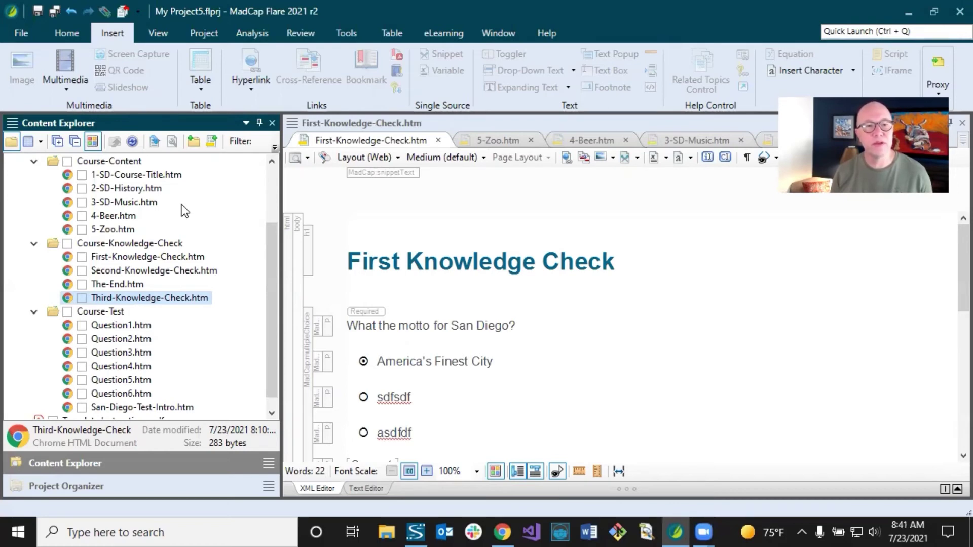
Step: Open 2-SD-History.htm and add the paragraphs "Founding Years", "skdfjlsdjf" and "sjlfjkslj" below "San Diego content."
click(150, 190)
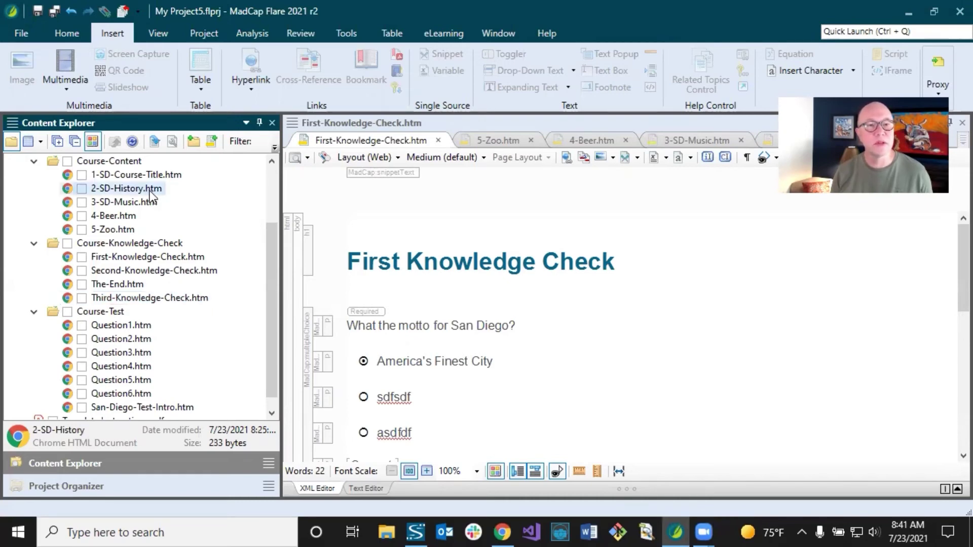
double_click(150, 191)
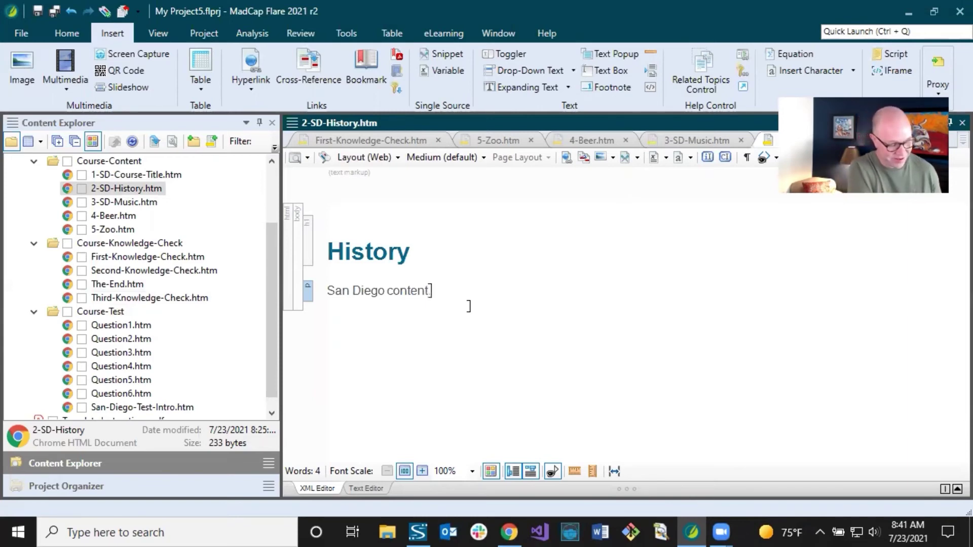
key(Return)
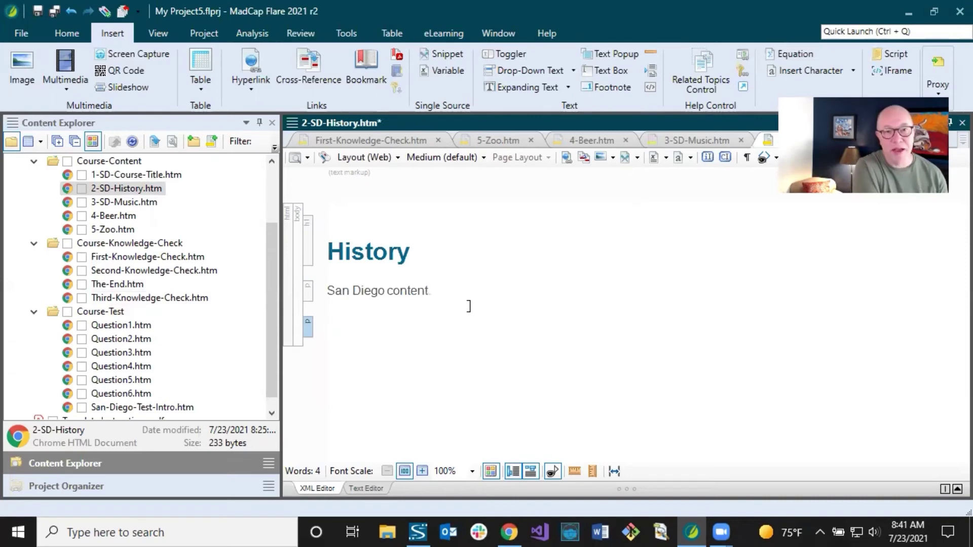
text(Founding)
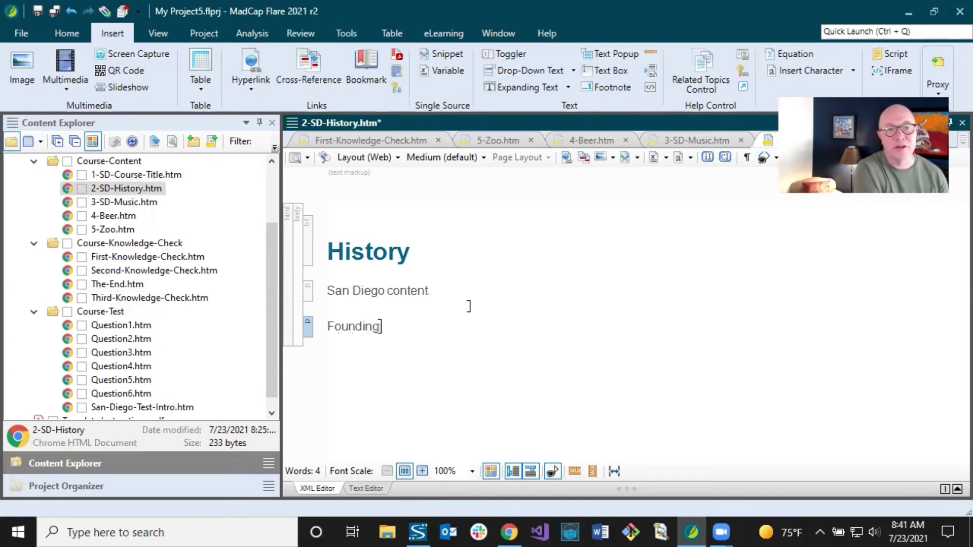
text( Years)
key(Return)
text(skdfjlsdj)
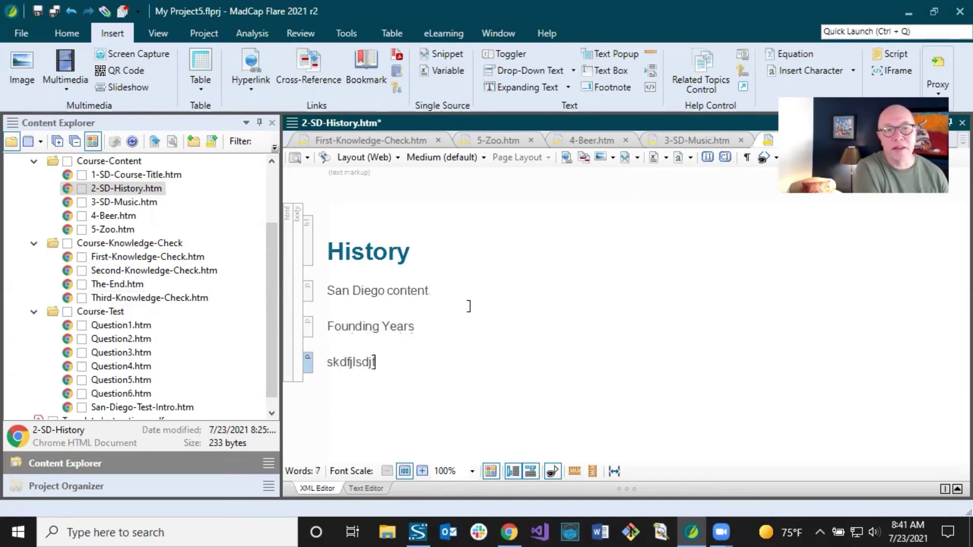
key(Return)
text(sjlfjkslj)
Step: Add the paragraphs "Boom Years", "sldkfjlsdkjf" and "sljdksflsdjf" at the end of the History topic
key(Return)
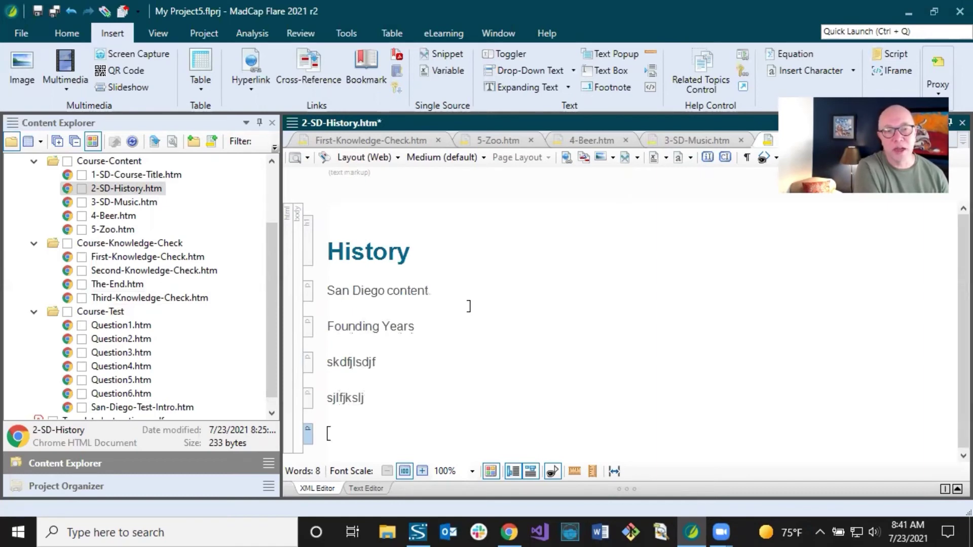
text(Boom)
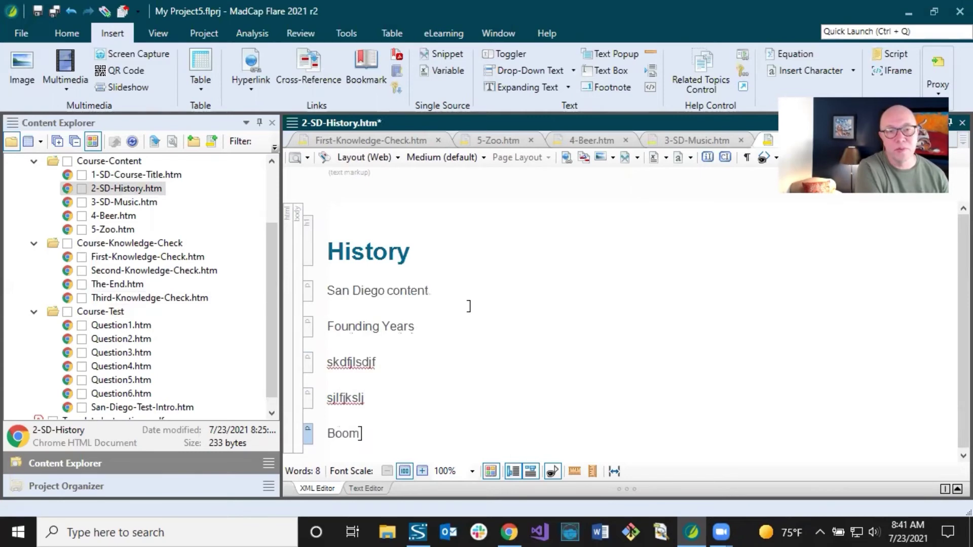
text( Years)
key(Return)
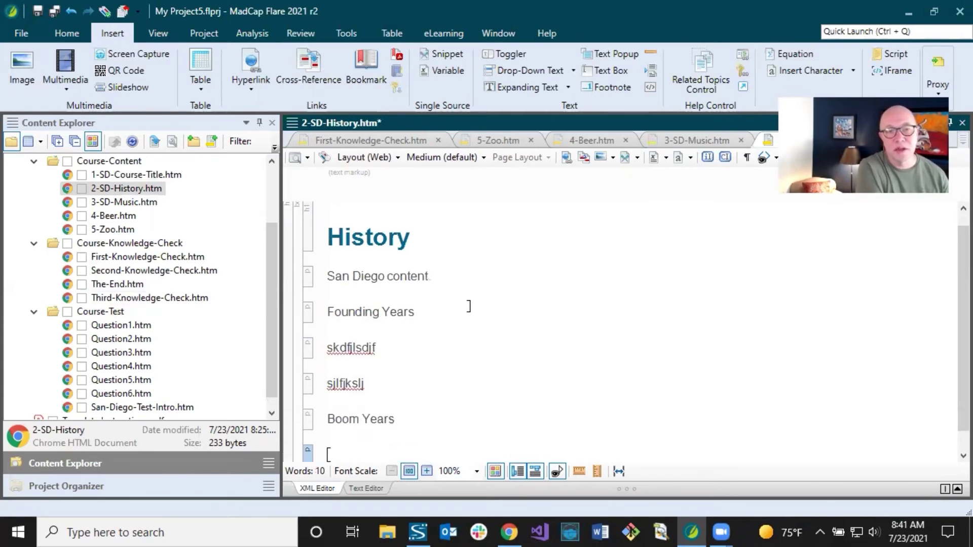
text(sldkfjlsdkjf)
key(Return)
text(sljdksflsdjf)
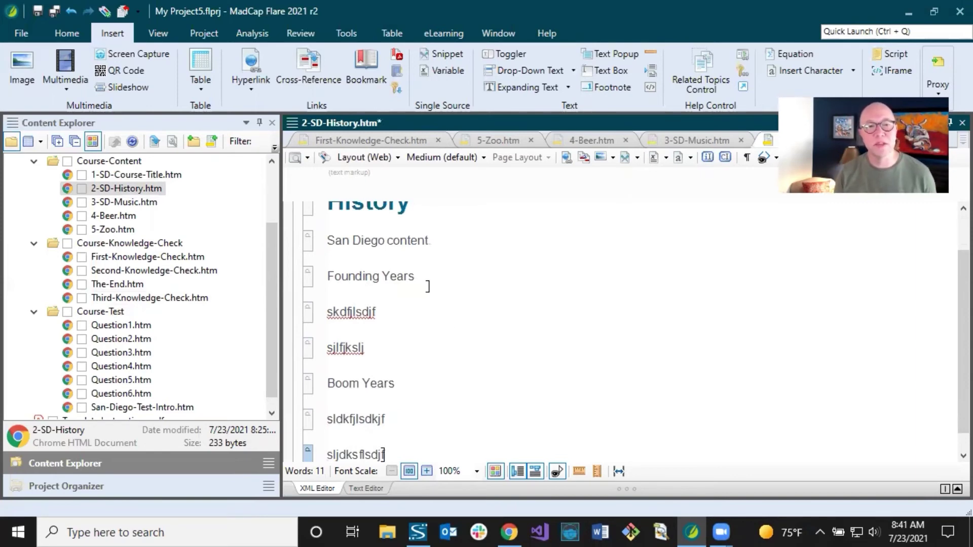
Step: Convert the "Founding Years" and "Boom Years" paragraphs, each with its two lines beneath, into separate drop-down text sections
click(330, 276)
drag(329, 276, 390, 342)
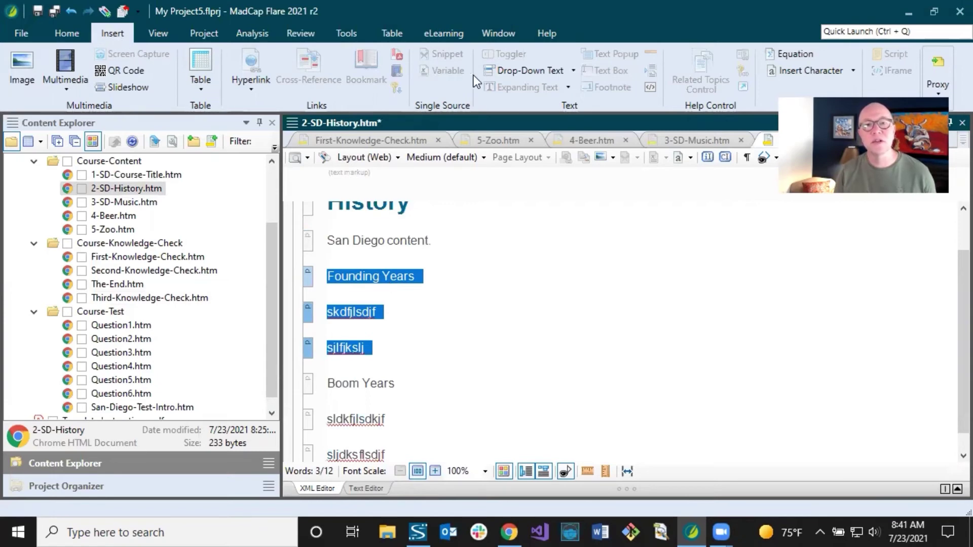
click(507, 71)
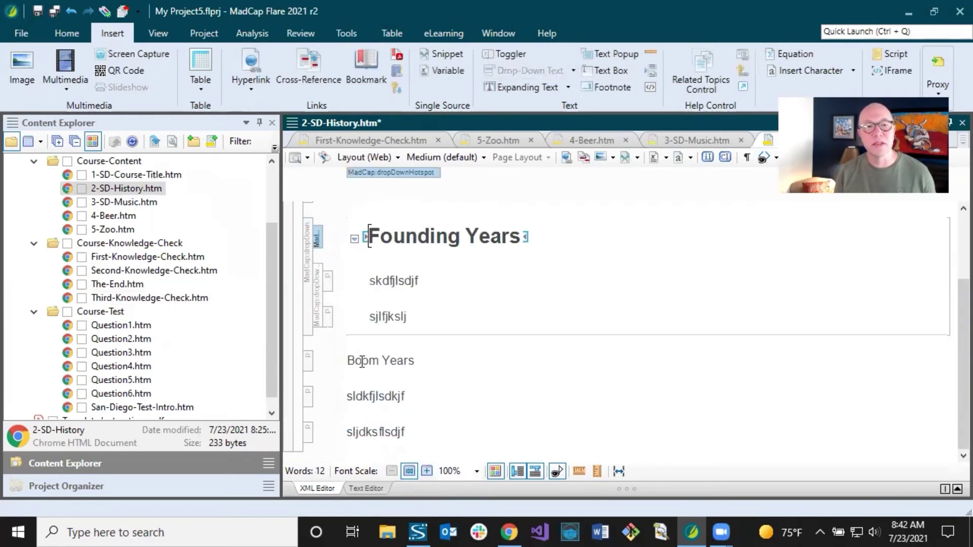
drag(350, 361, 434, 430)
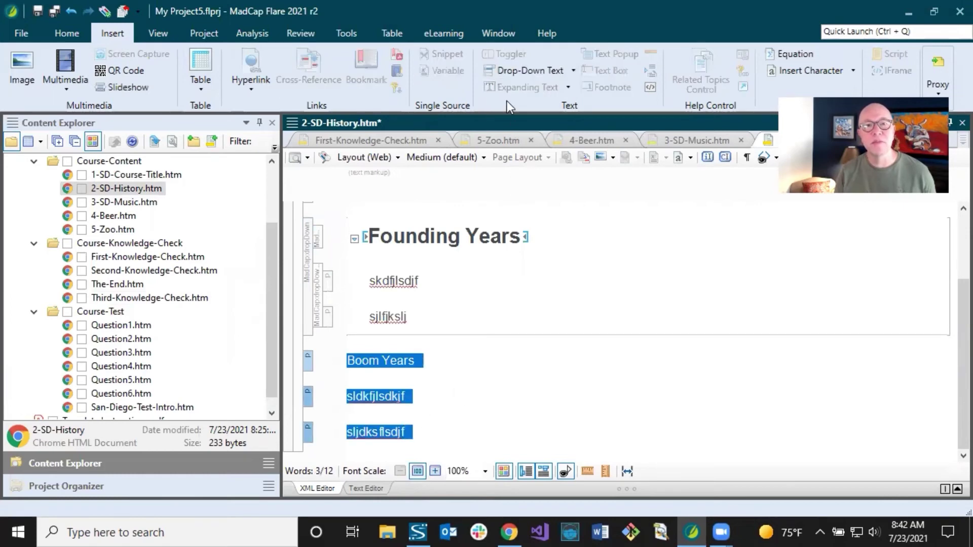
click(504, 71)
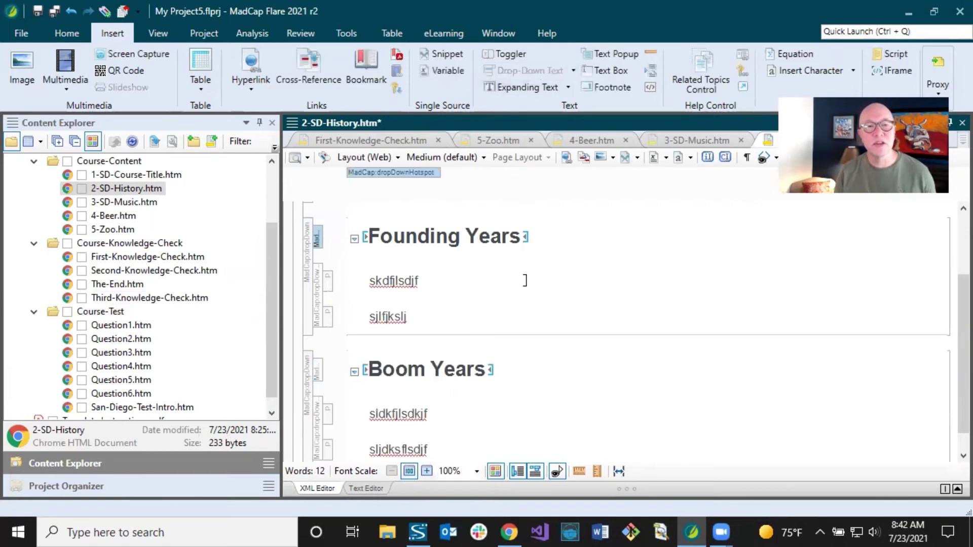
Step: Return to the heading of the History topic and save the topic with its new drop-down sections
click(476, 283)
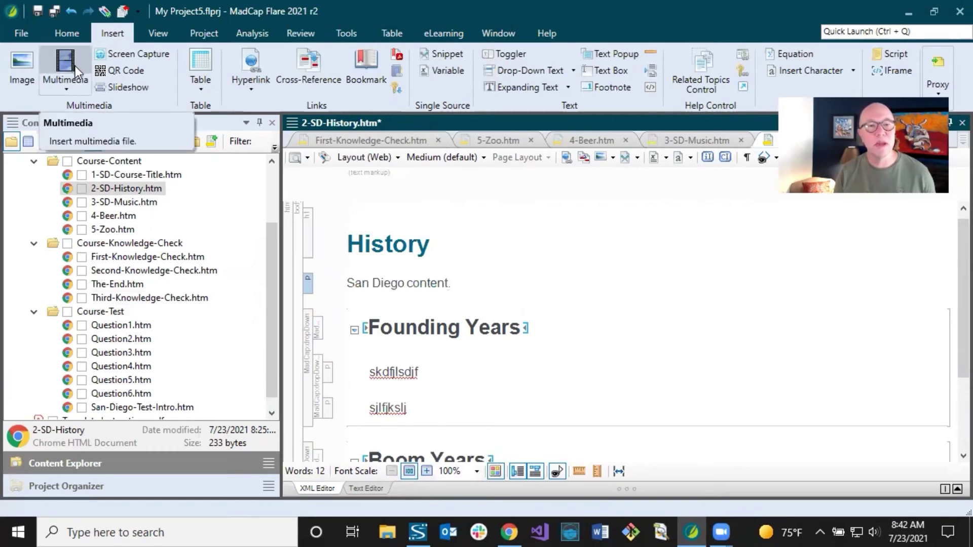
click(393, 245)
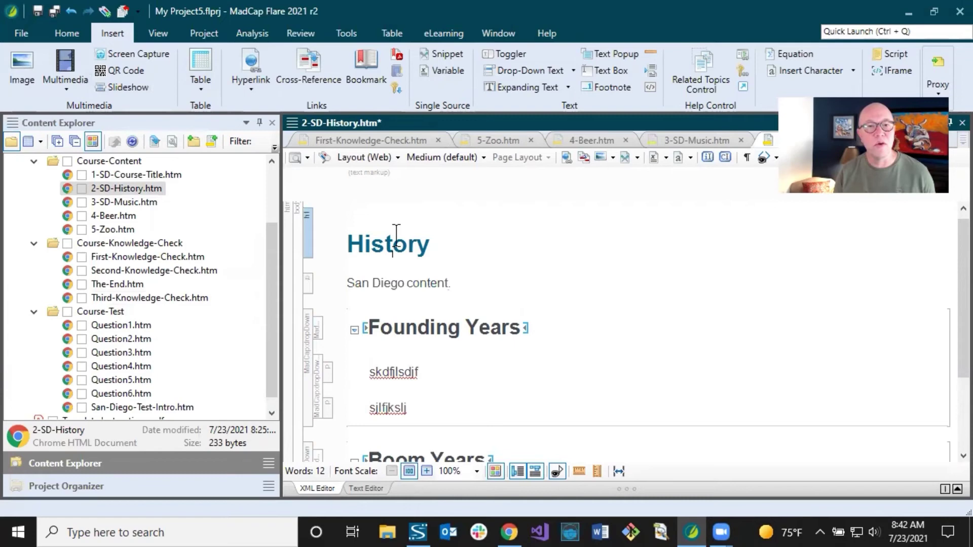
click(56, 13)
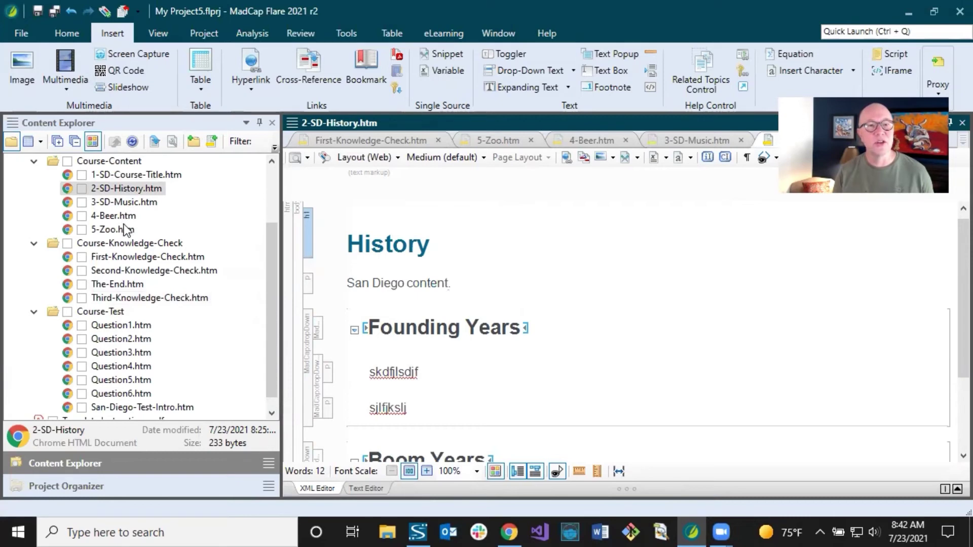
Step: Open 5-Zoo.htm and look over the sample video block and the conditioned paragraph with the video link
double_click(125, 229)
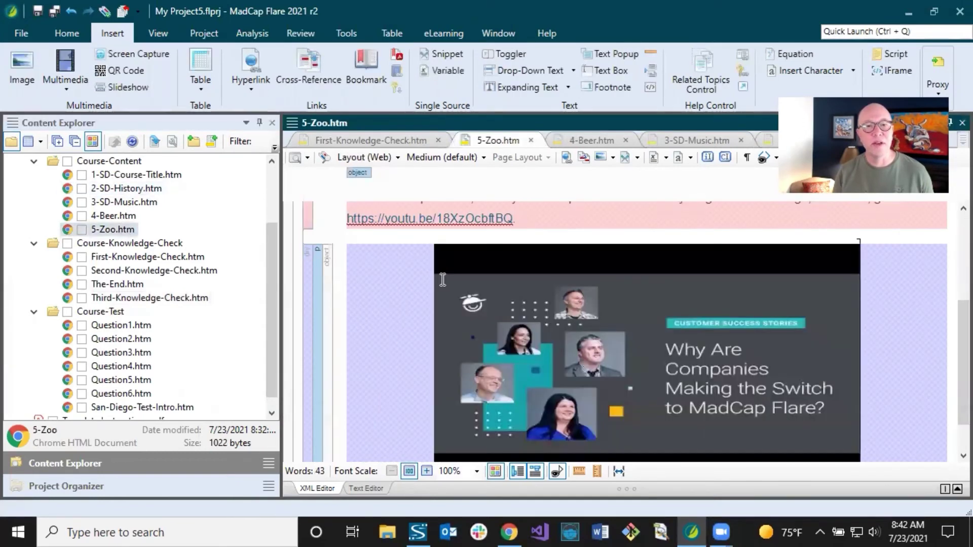
scroll(443, 279, down, 1)
scroll(442, 279, up, 2)
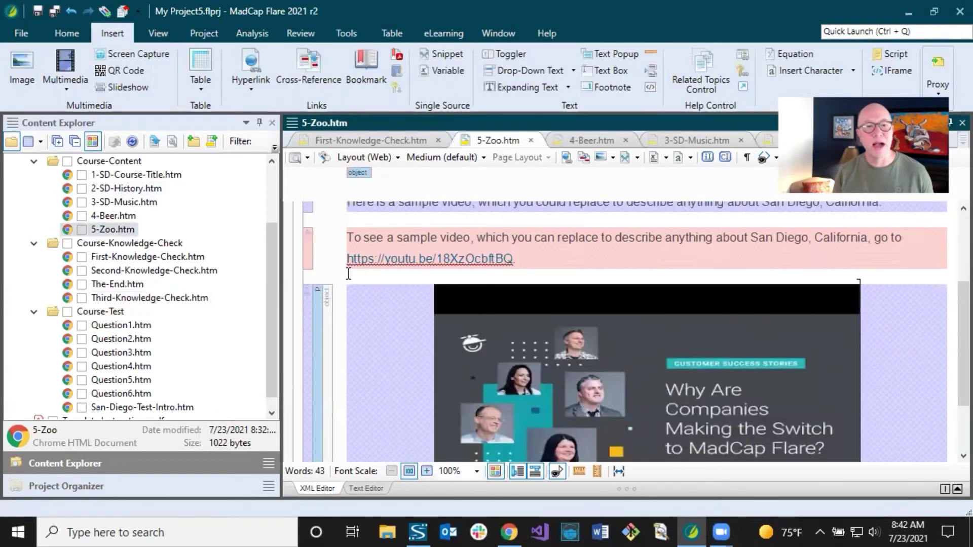
right_click(306, 296)
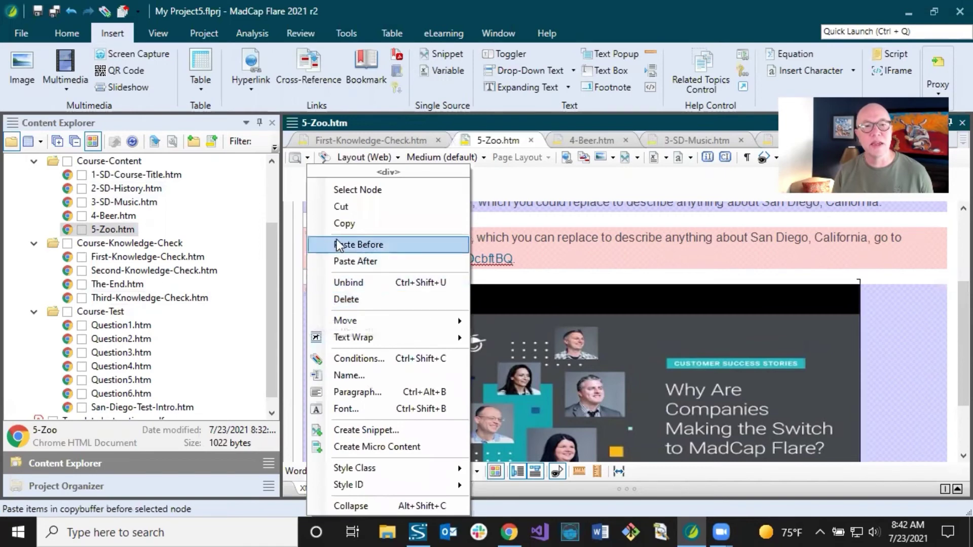
click(509, 259)
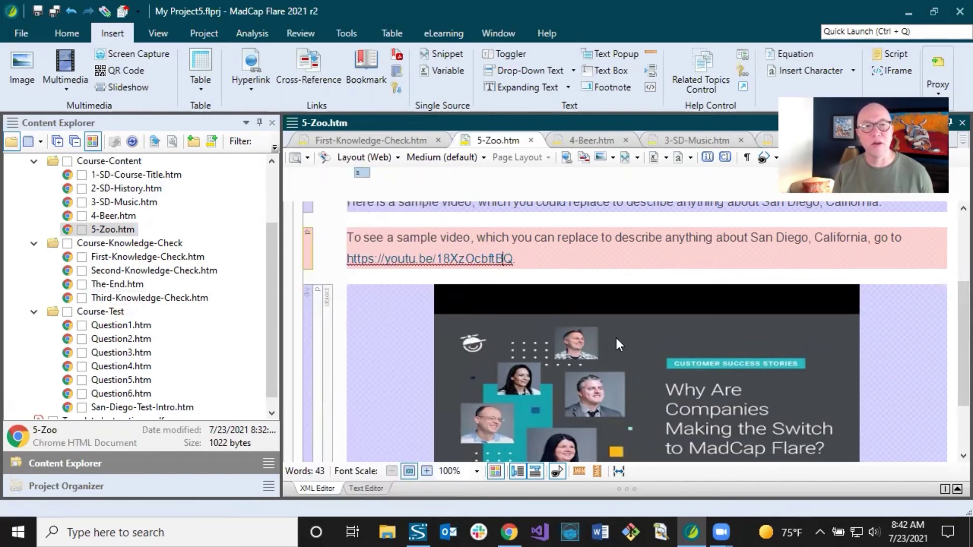
click(543, 260)
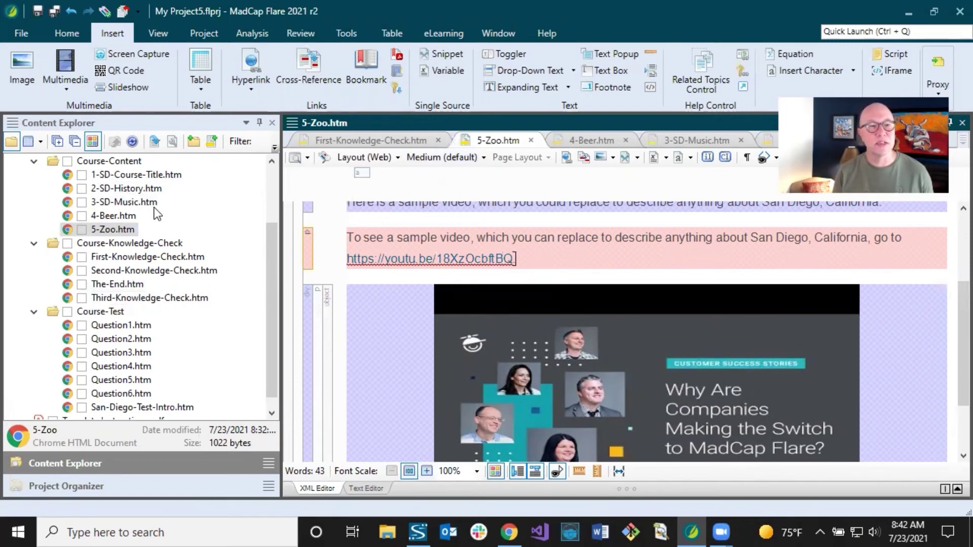
Step: Open First-Knowledge-Check.htm and read through its multiple-choice and select-all-that-apply questions
double_click(187, 257)
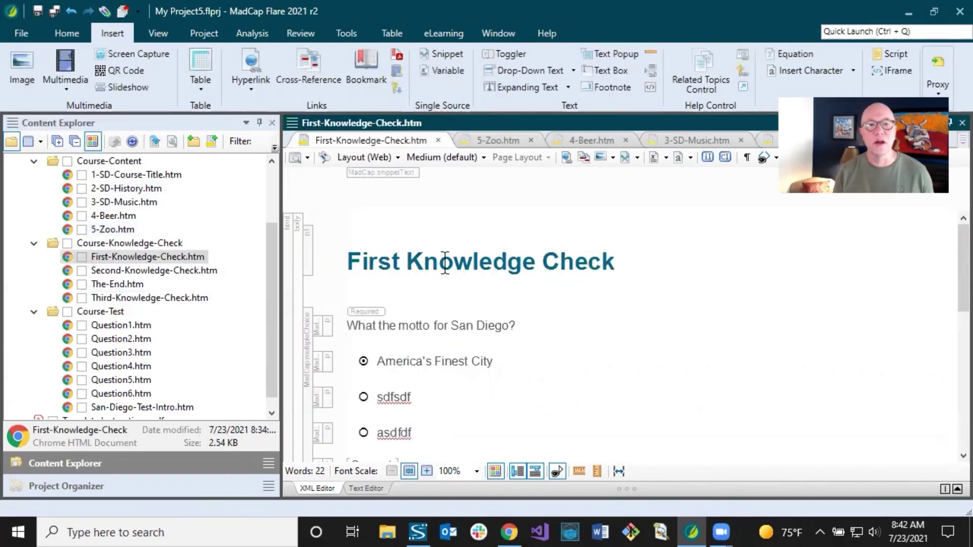
click(453, 258)
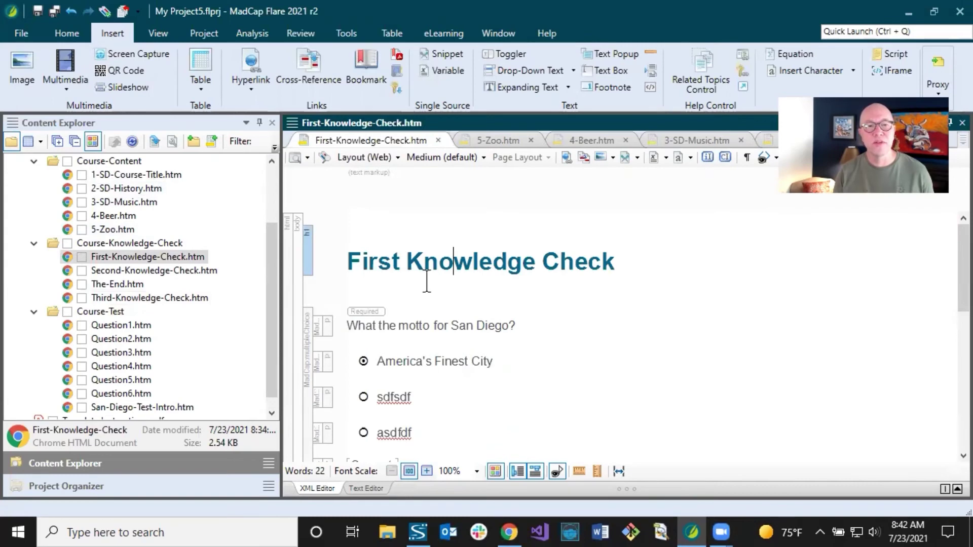
scroll(426, 284, down, 4)
scroll(433, 285, up, 2)
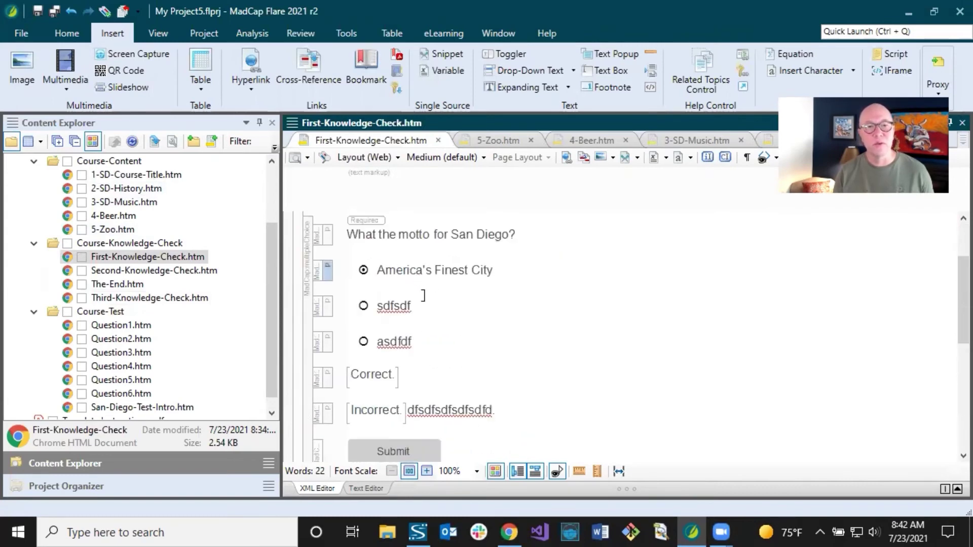
scroll(423, 294, down, 2)
scroll(423, 295, up, 4)
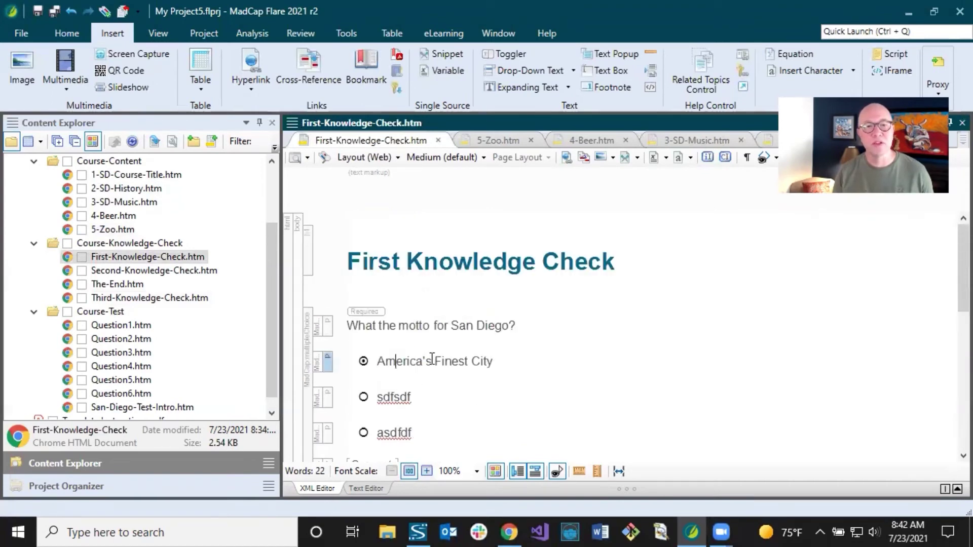
scroll(432, 358, down, 8)
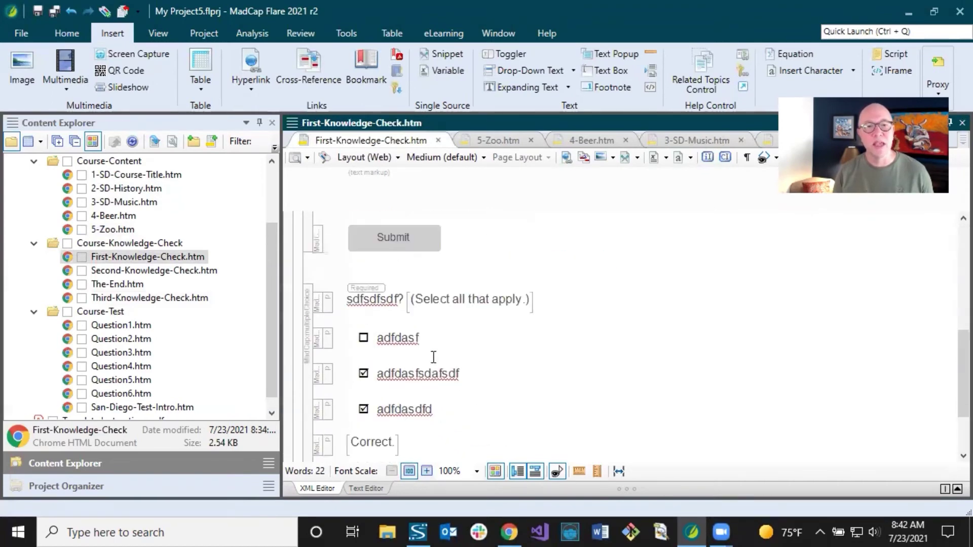
scroll(431, 358, up, 8)
scroll(432, 358, up, 1)
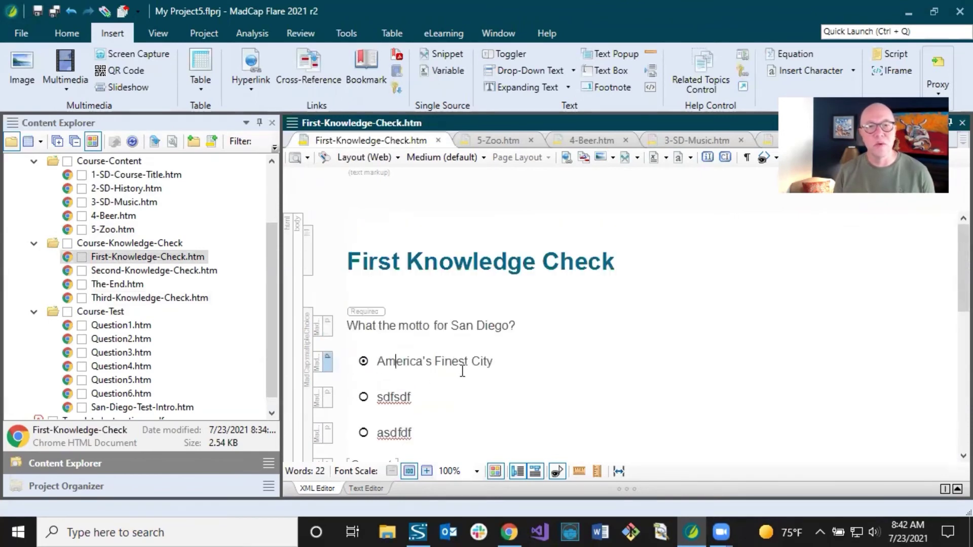
Step: Examine how the San Diego motto question is built, from its question block and answer items to the feedback and submit parts
click(389, 326)
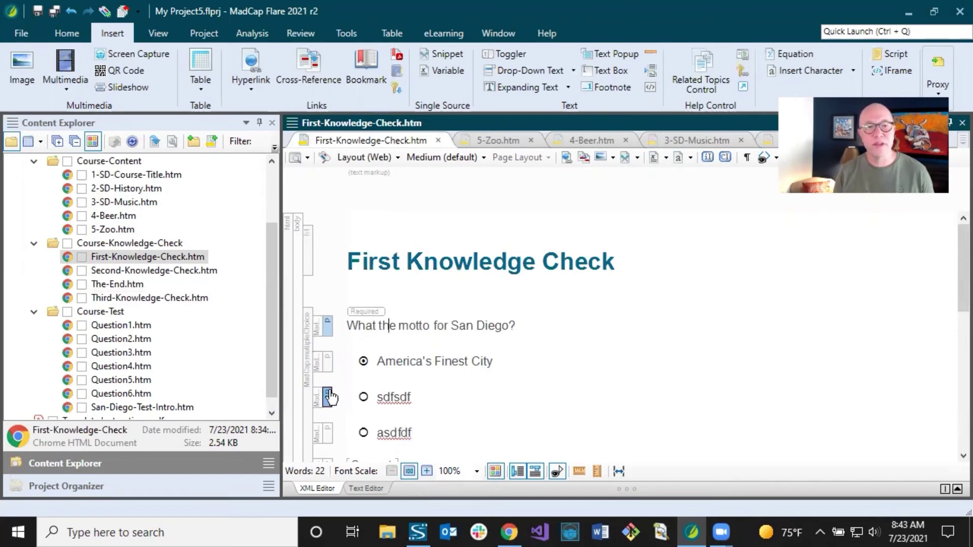
scroll(394, 320, down, 3)
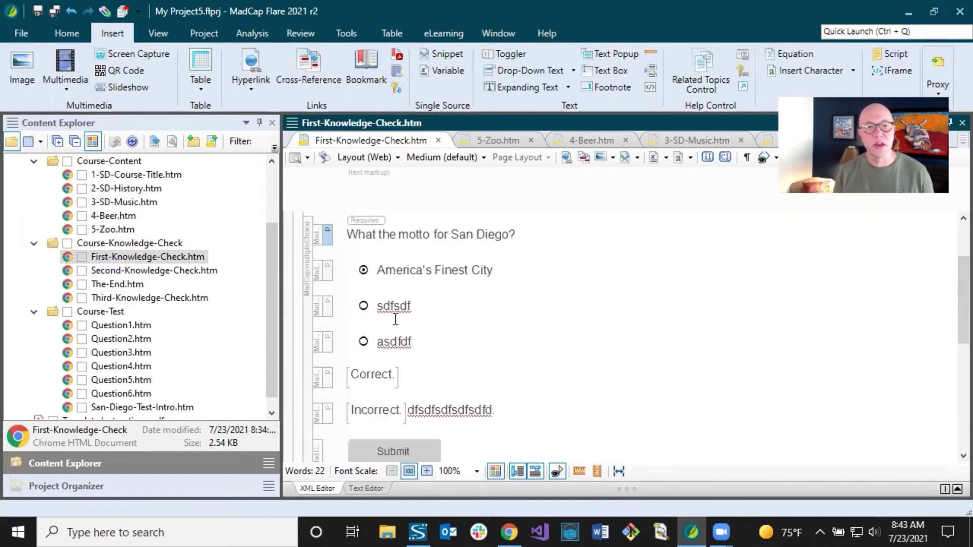
click(308, 288)
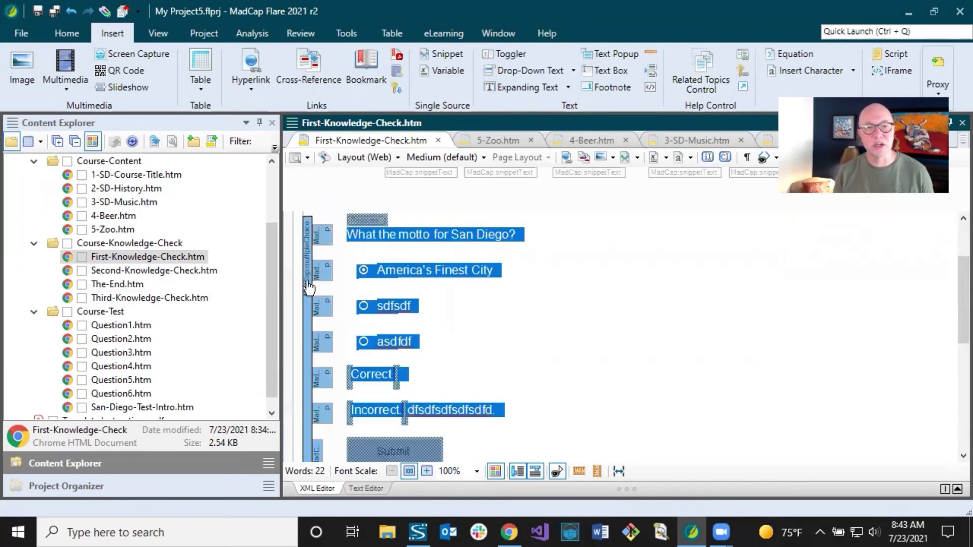
click(432, 271)
click(319, 287)
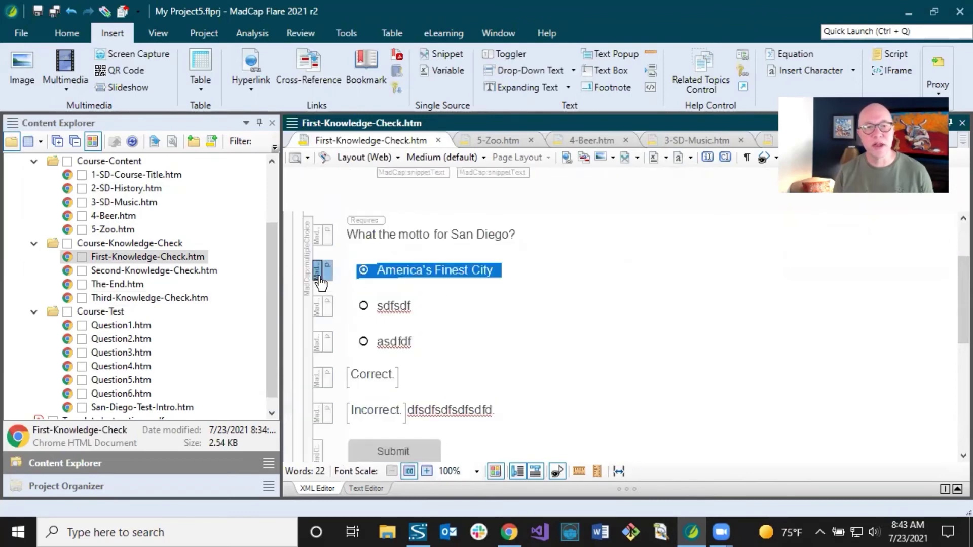
click(402, 305)
scroll(444, 333, down, 6)
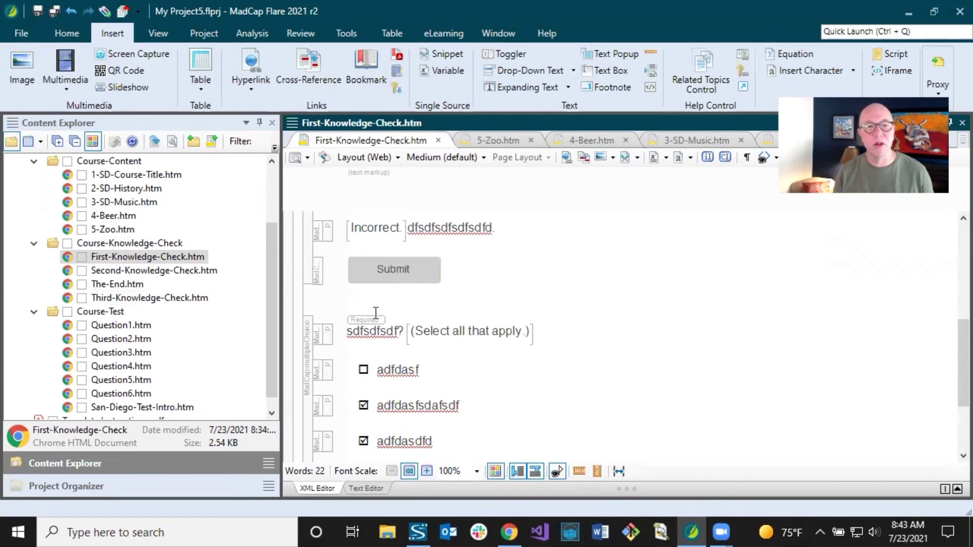
scroll(375, 314, down, 3)
scroll(385, 313, up, 3)
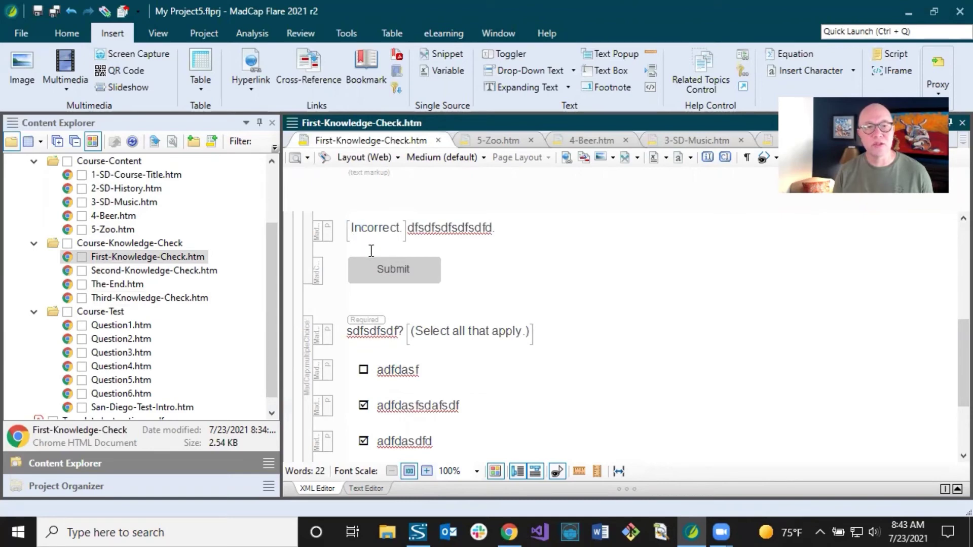
click(465, 274)
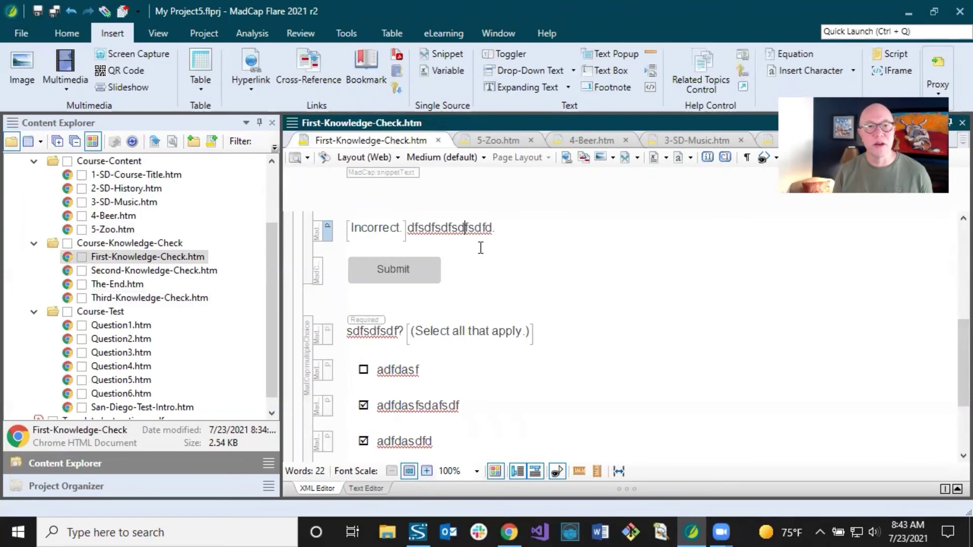
Step: Insert a new multiple-choice question between the two existing questions and end its placeholder question text with a question mark
click(555, 261)
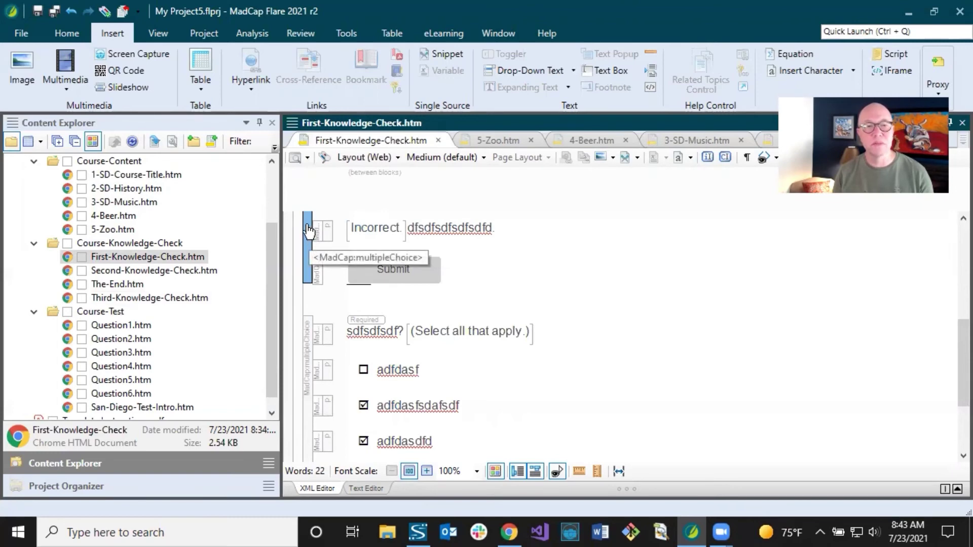
key(Return)
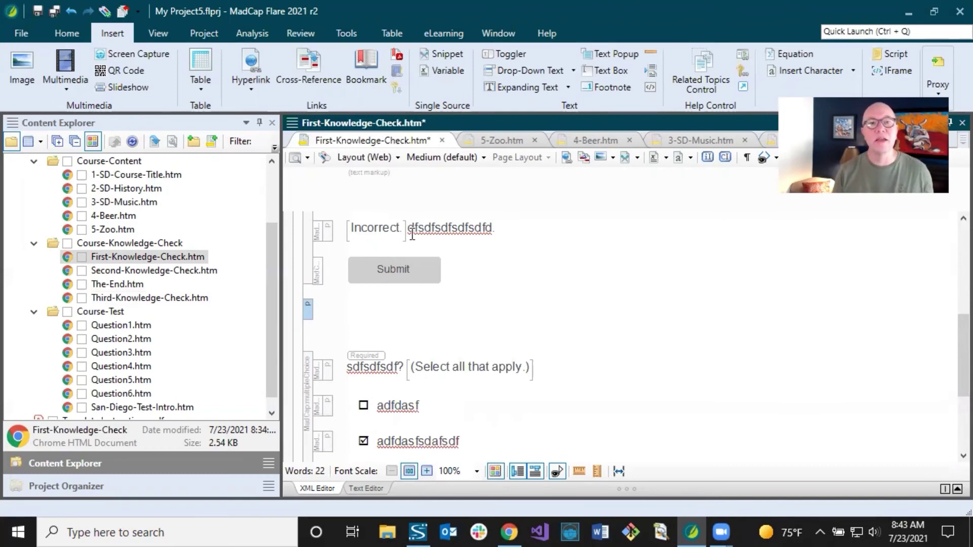
click(448, 36)
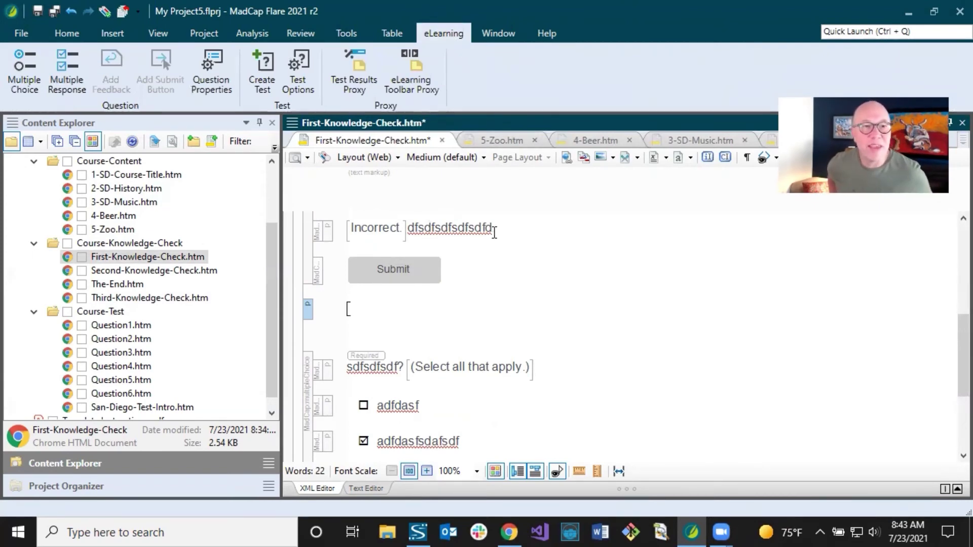
click(31, 66)
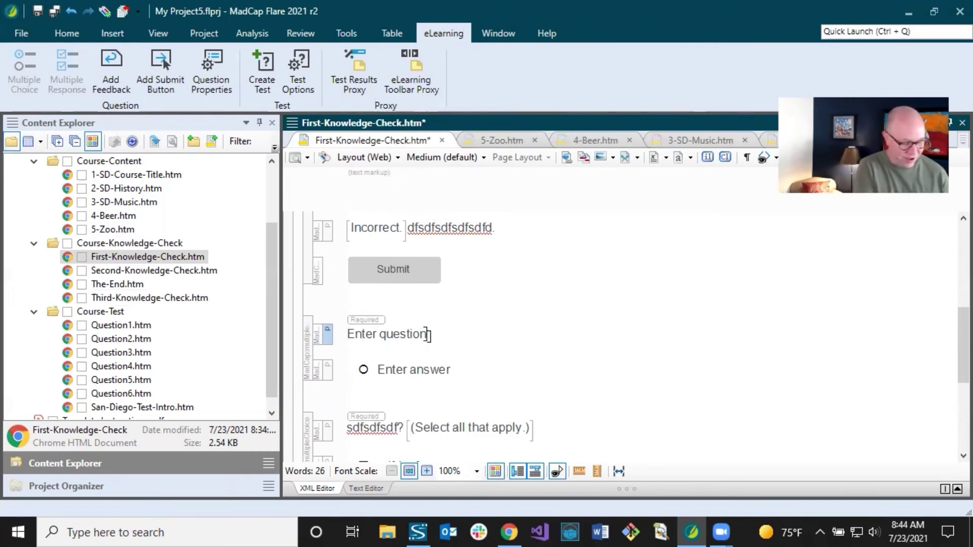
text(?)
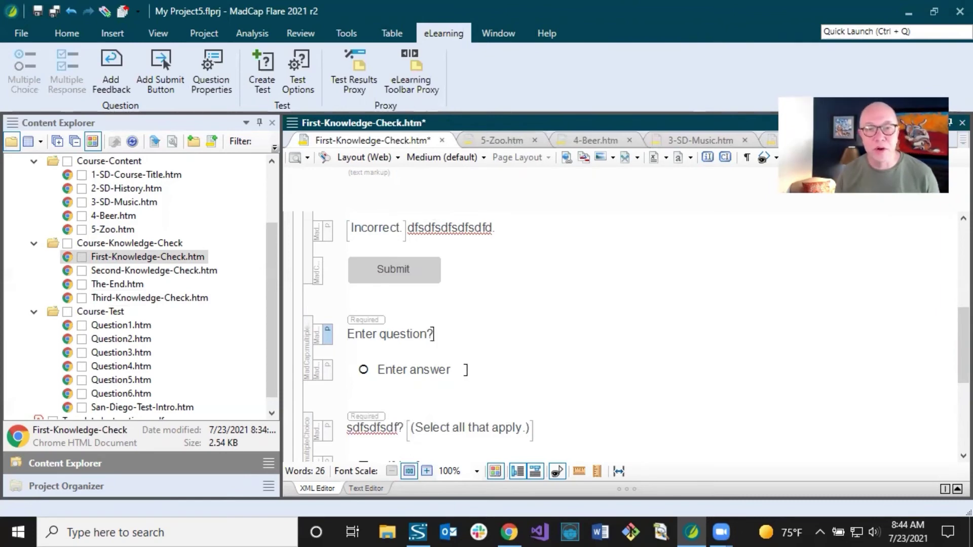
Step: Add the answers "sfgsfdg" and "sdfdsf" below the placeholder answer of the new multiple-choice question
click(470, 370)
drag(377, 370, 464, 369)
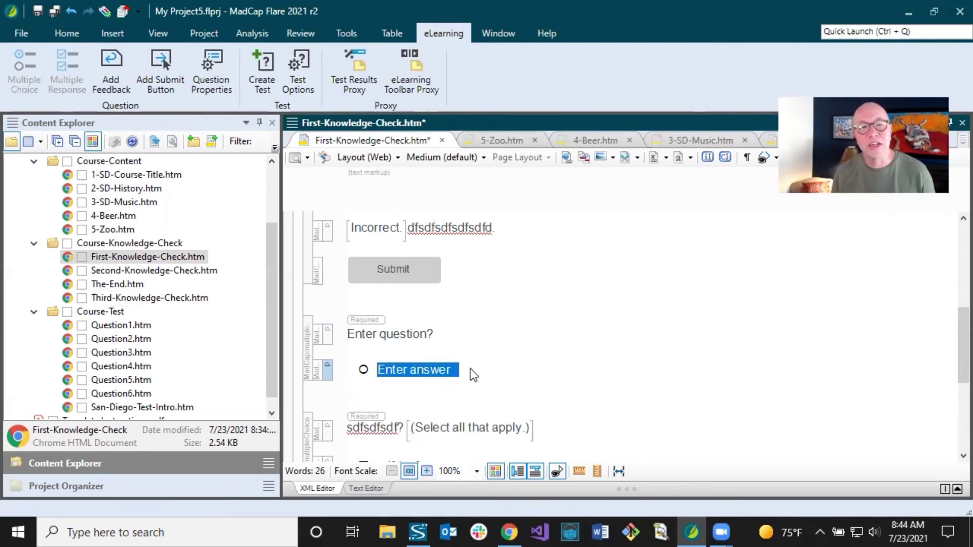
click(464, 369)
key(Return)
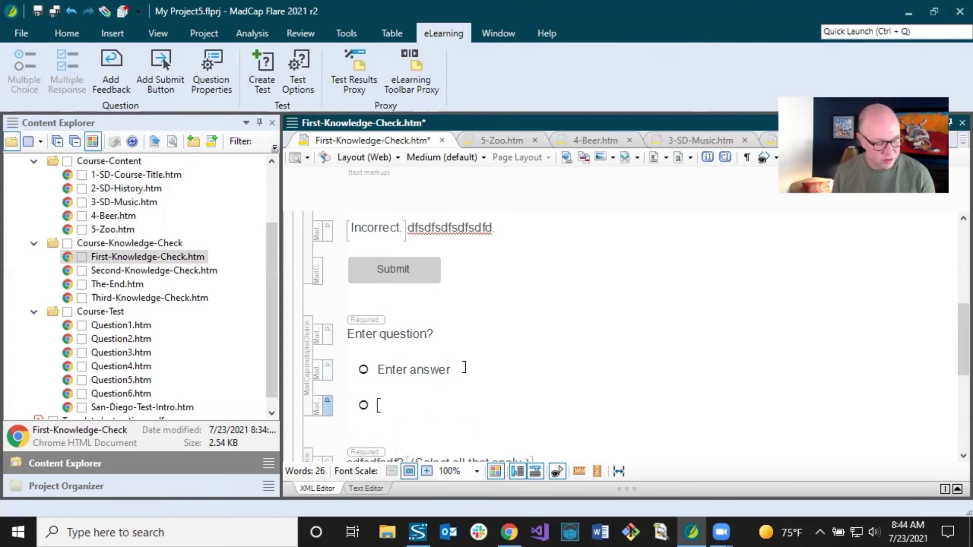
text(s)
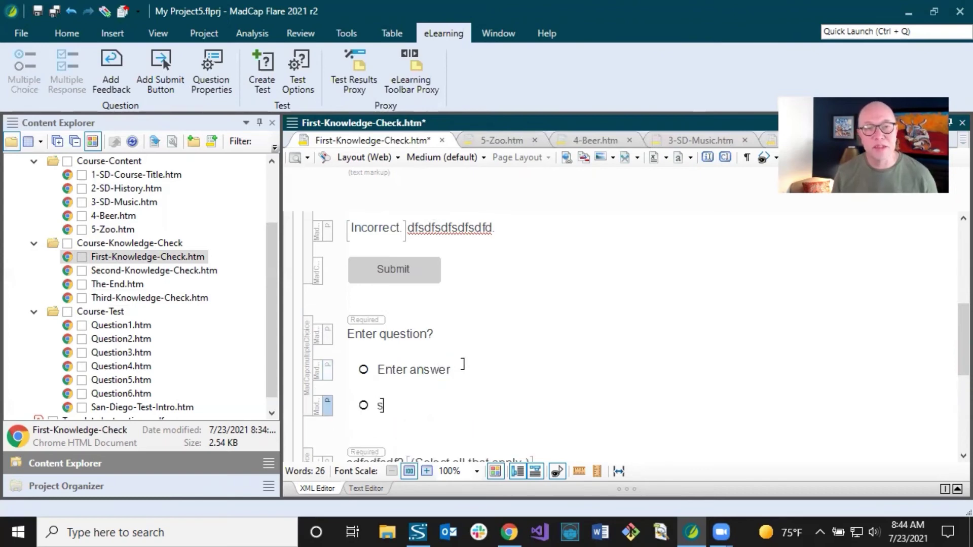
text(fgsfdg)
key(Return)
text(sdfdsf)
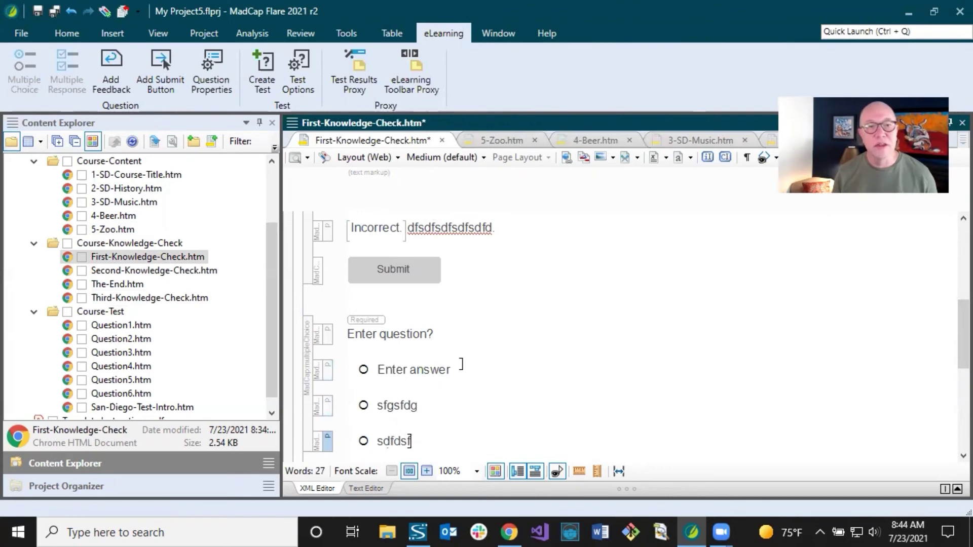
scroll(462, 364, down, 2)
scroll(463, 364, up, 2)
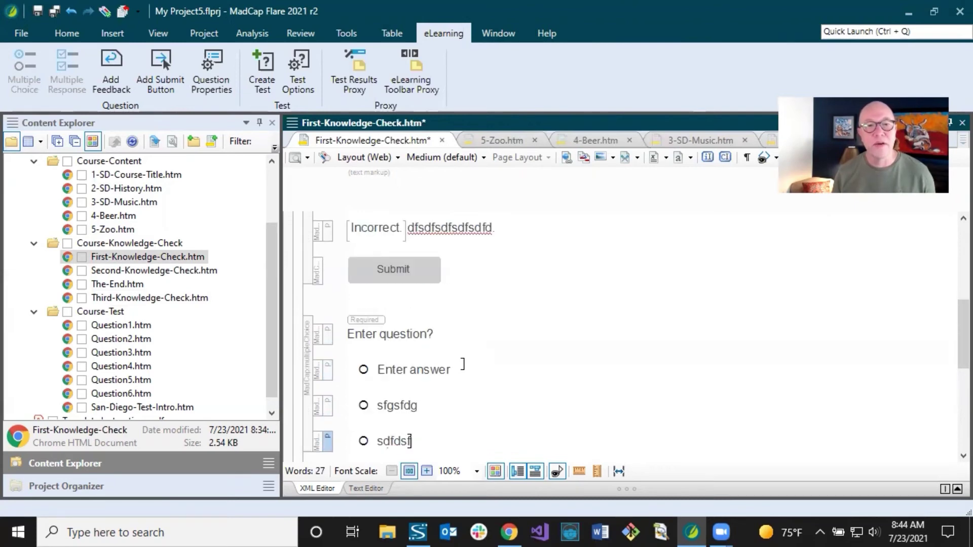
Step: Mark "sfgsfdg" as the correct answer of the new question and place the cursor in its last answer, "sdfdsf"
click(364, 405)
scroll(527, 421, down, 2)
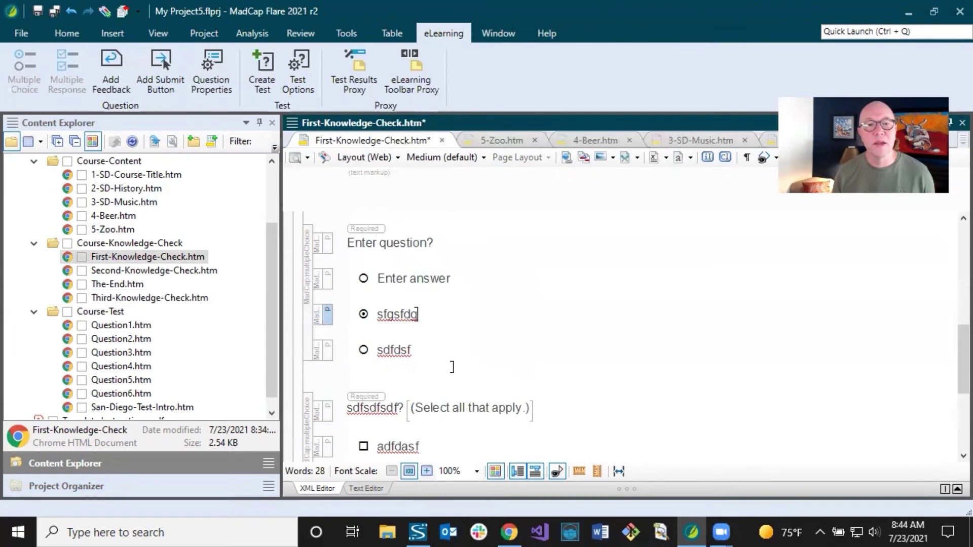
click(432, 350)
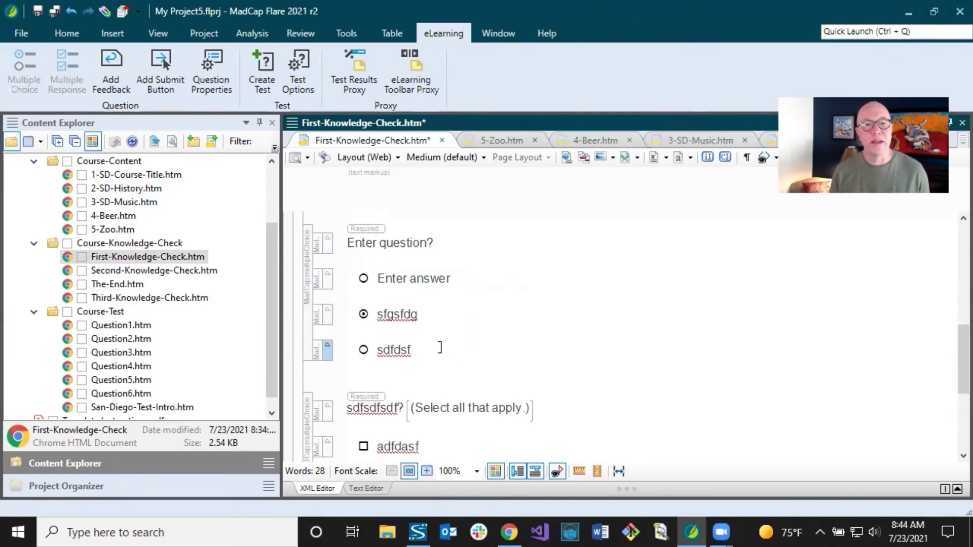
scroll(440, 348, down, 4)
scroll(491, 360, up, 6)
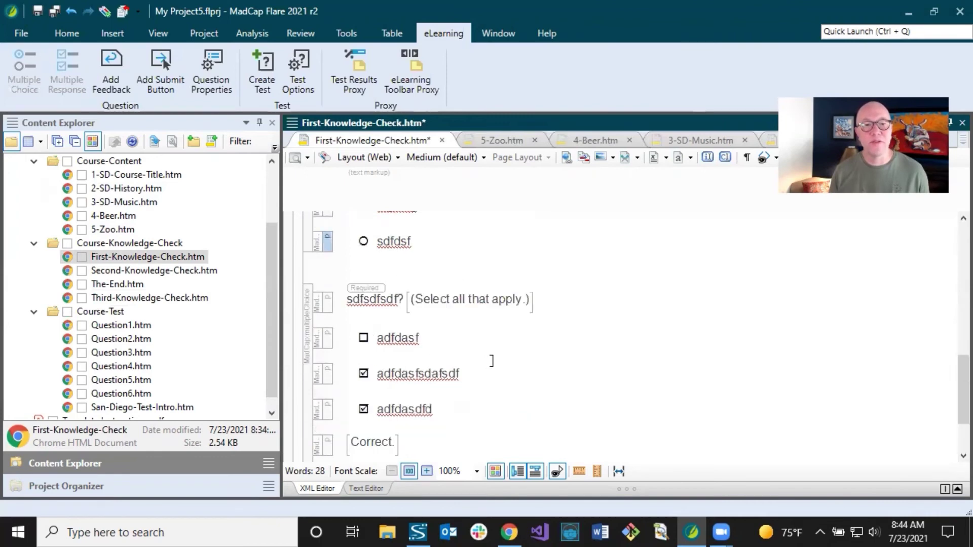
scroll(491, 361, down, 2)
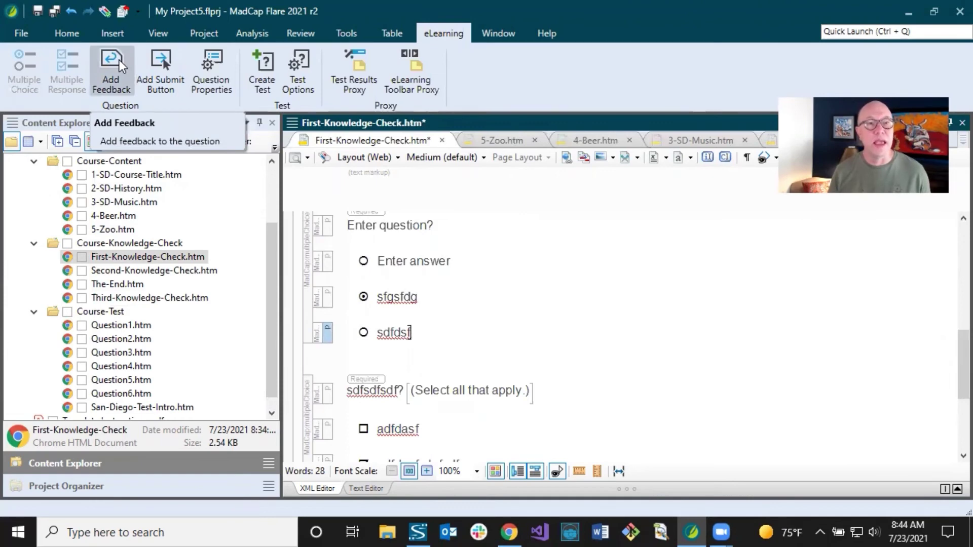
Step: Add feedback for correct and incorrect answers and a Submit button below the answer "sdfdsf" of the new multiple-choice question
scroll(446, 370, down, 4)
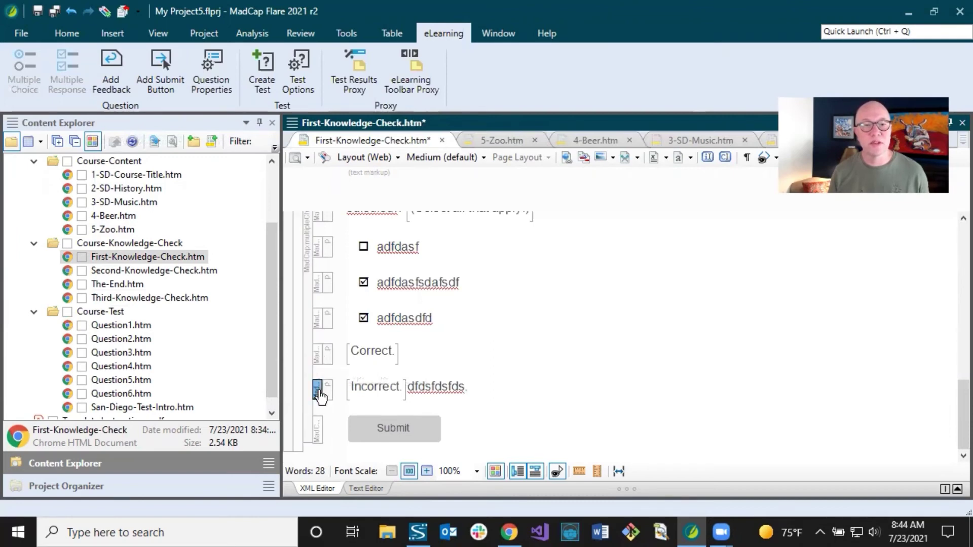
click(421, 389)
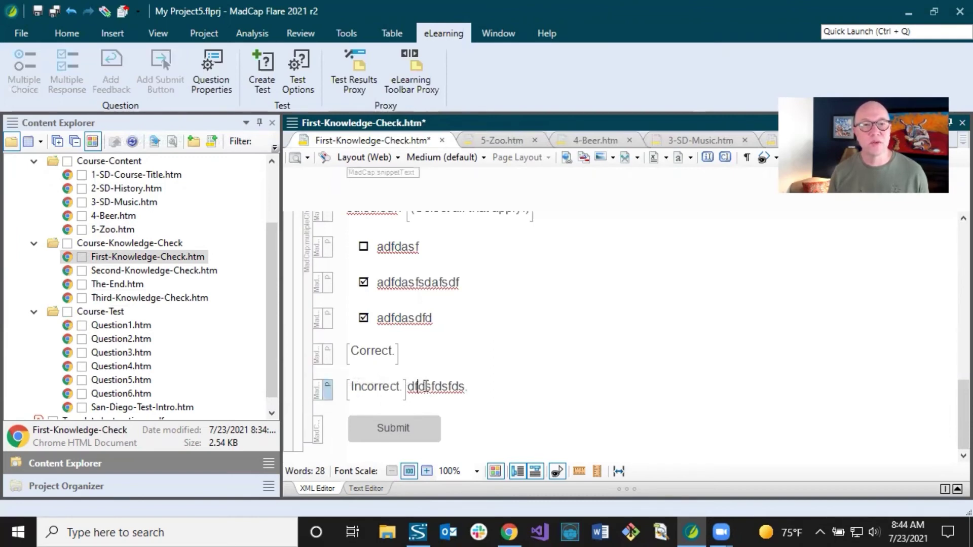
scroll(434, 373, up, 3)
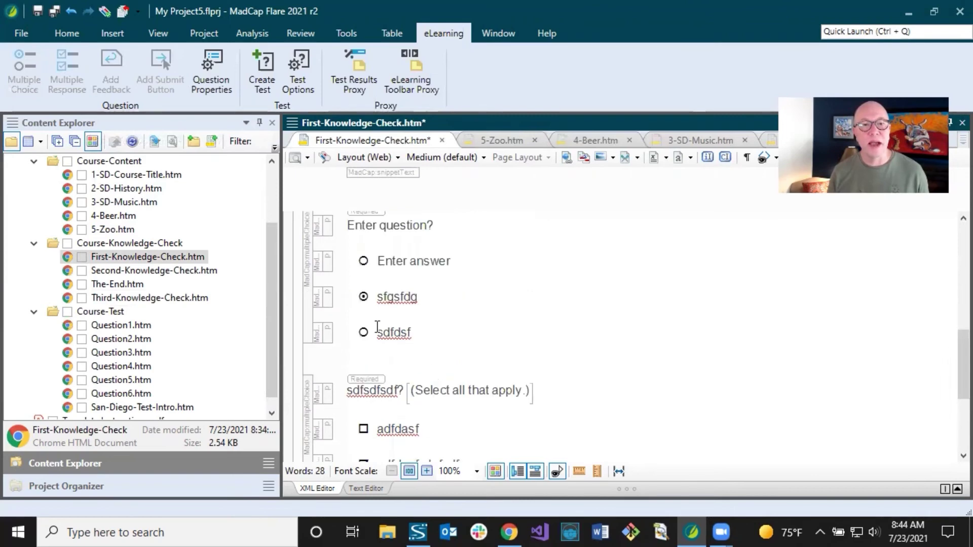
click(409, 333)
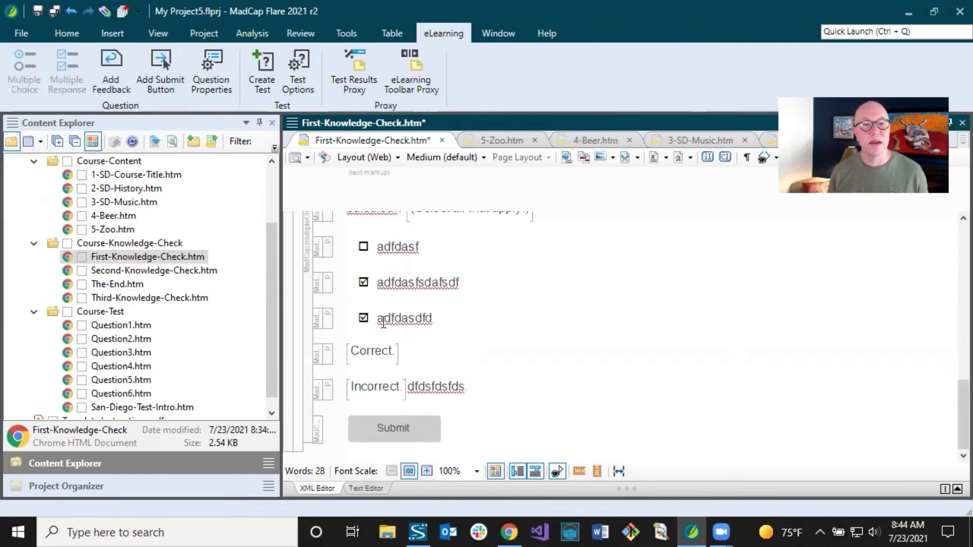
scroll(401, 233, up, 4)
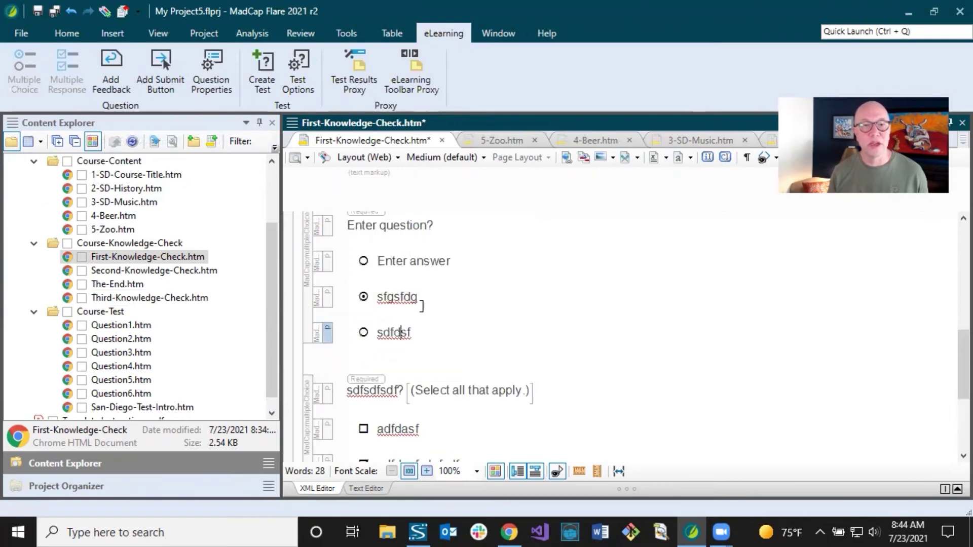
click(408, 332)
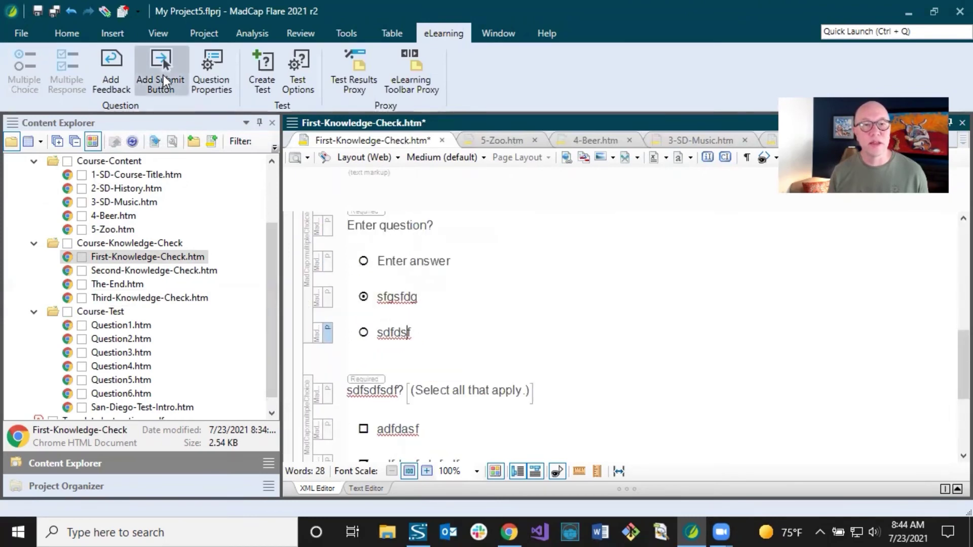
click(164, 75)
Step: Review the placeholder feedback lines for correct and incorrect answers in the new multiple-choice question
drag(435, 369, 455, 371)
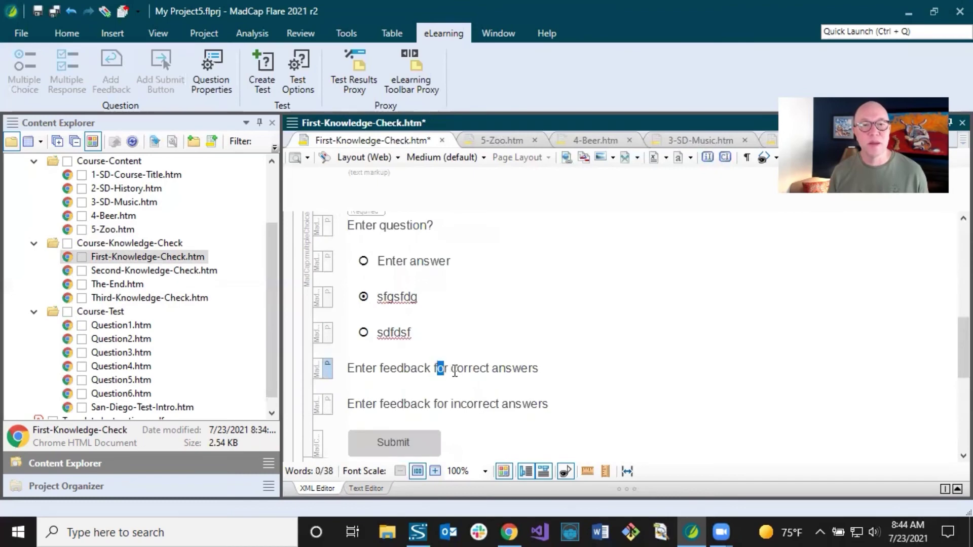
scroll(455, 371, down, 3)
click(398, 278)
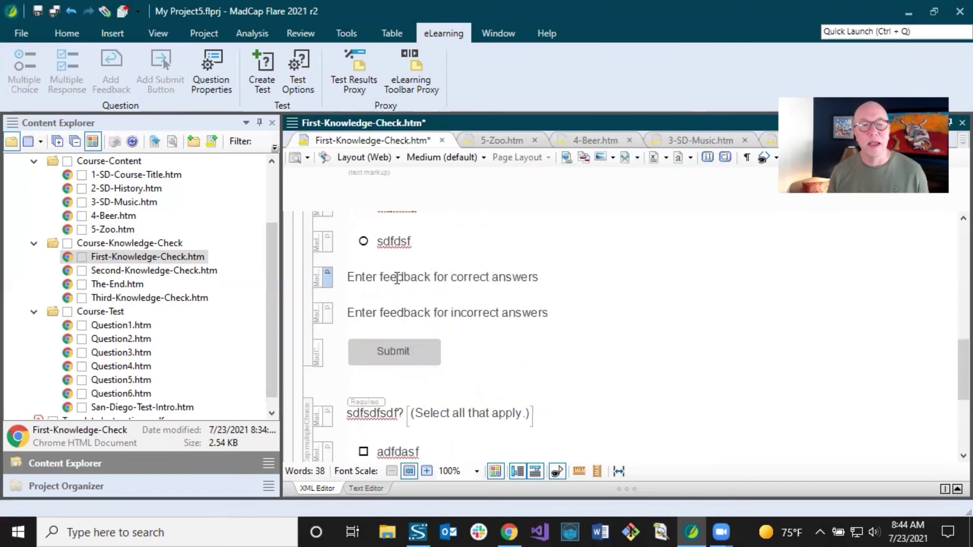
drag(347, 277, 540, 280)
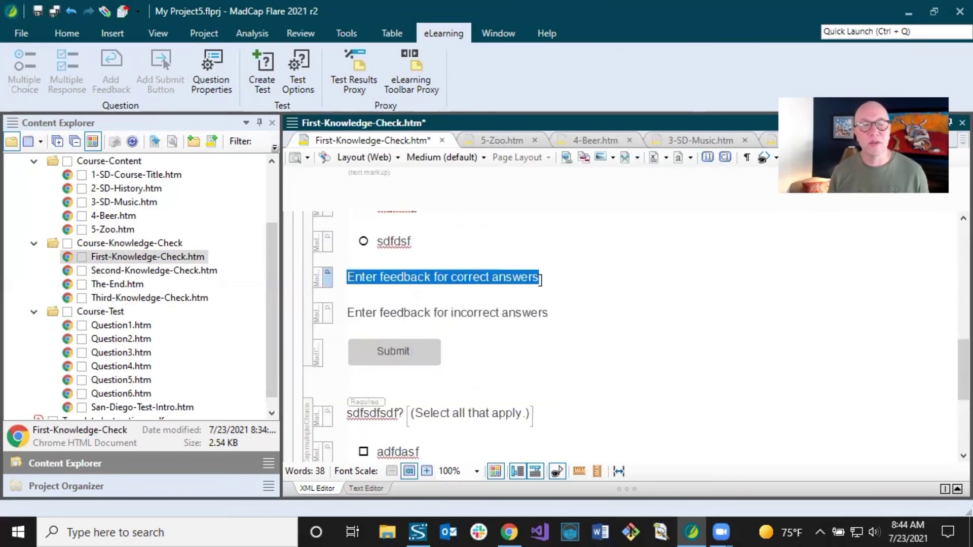
click(424, 287)
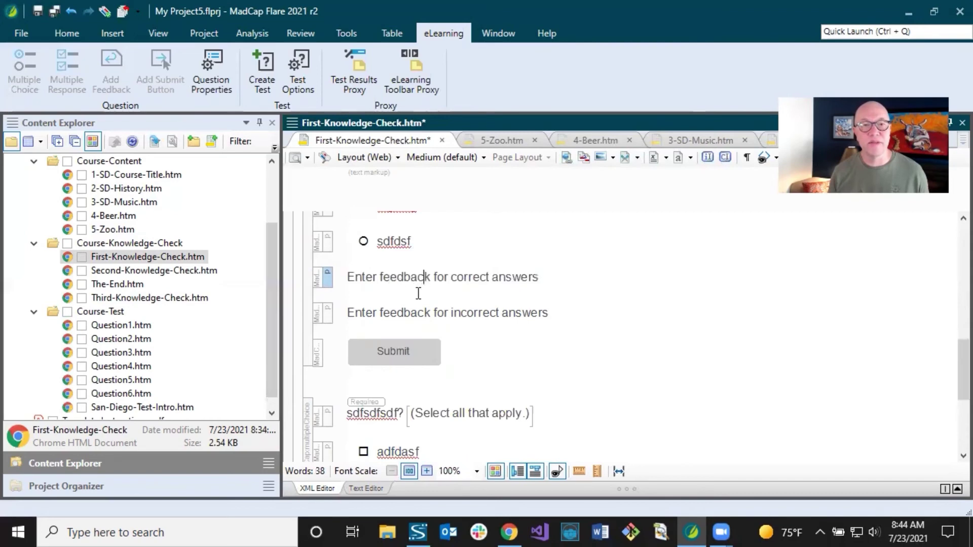
click(424, 317)
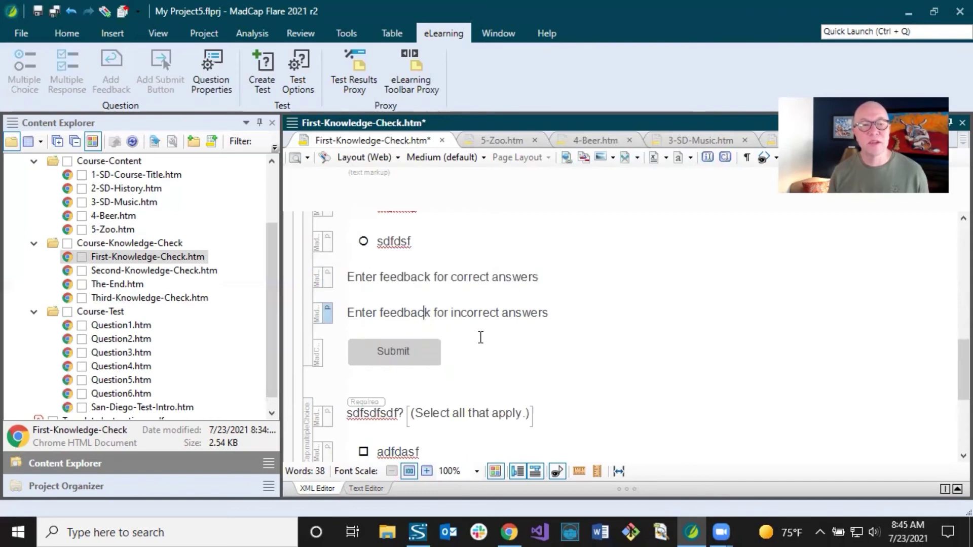
scroll(501, 333, up, 3)
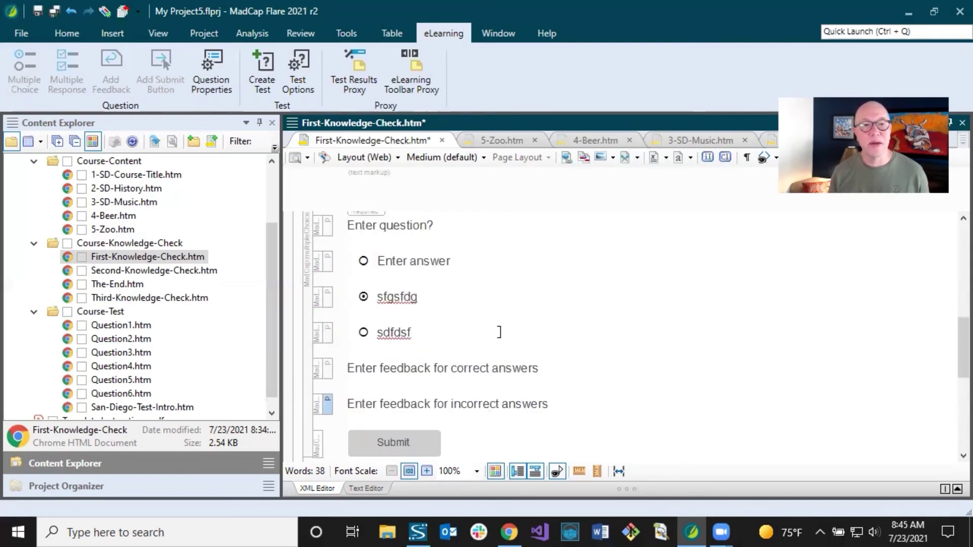
Step: Insert a multiple-response question after the new multiple-choice question's Submit button and end its placeholder question text with a question mark
scroll(500, 335, down, 6)
click(467, 256)
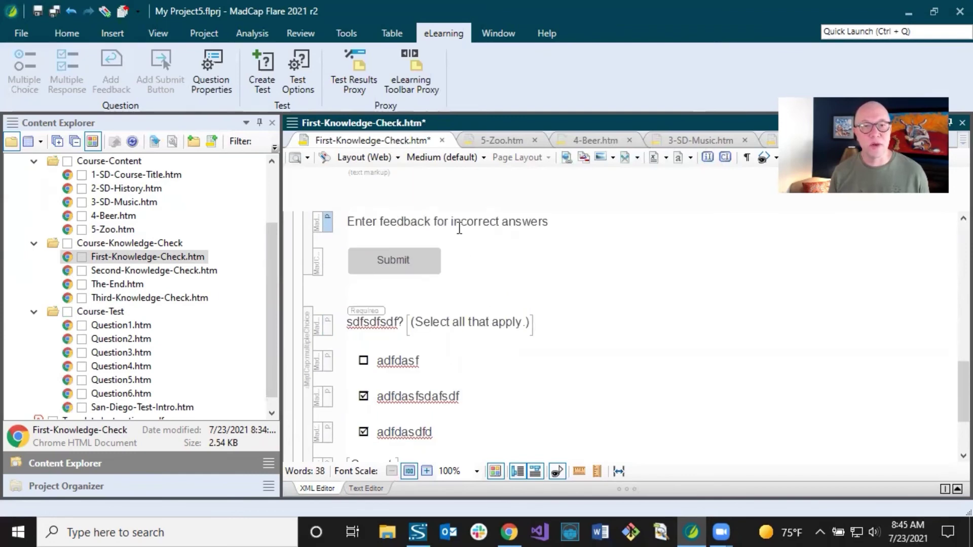
click(484, 236)
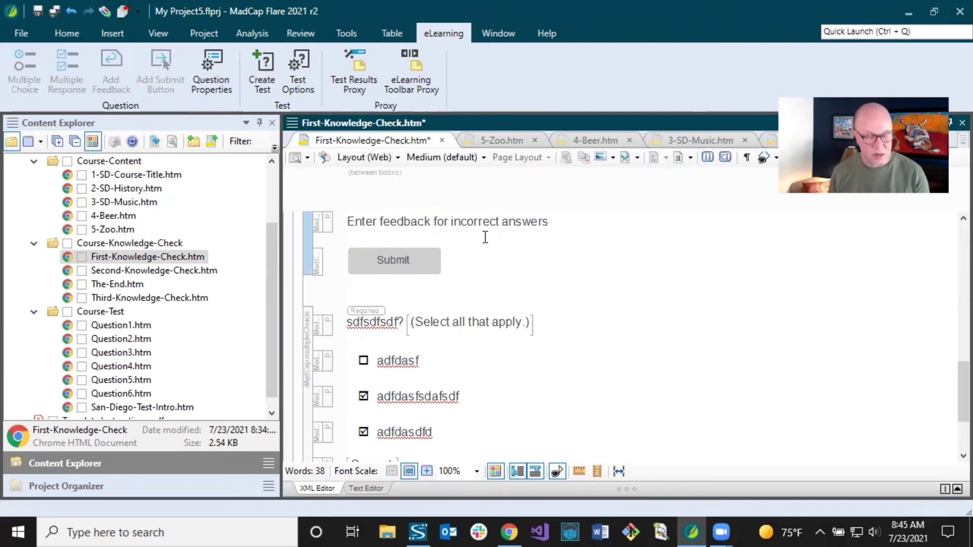
key(Return)
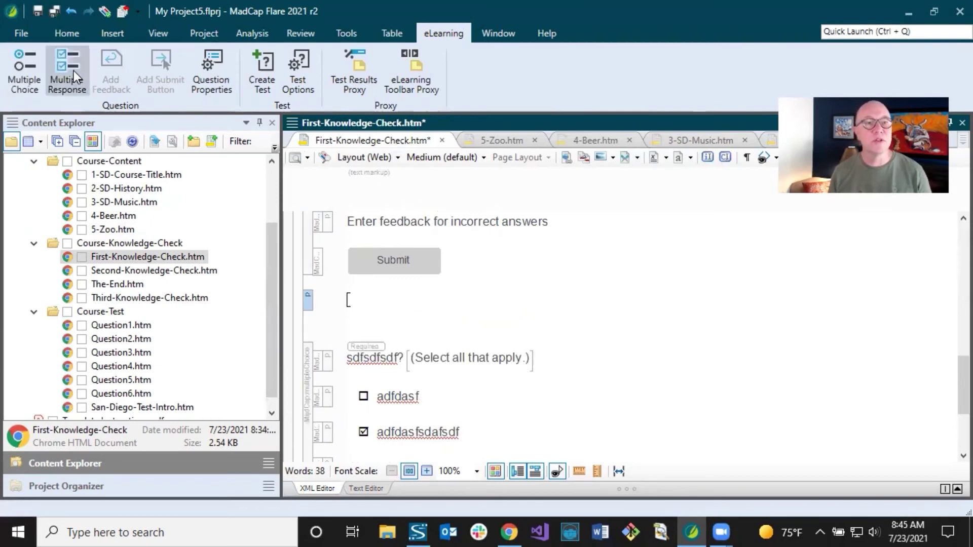
click(74, 71)
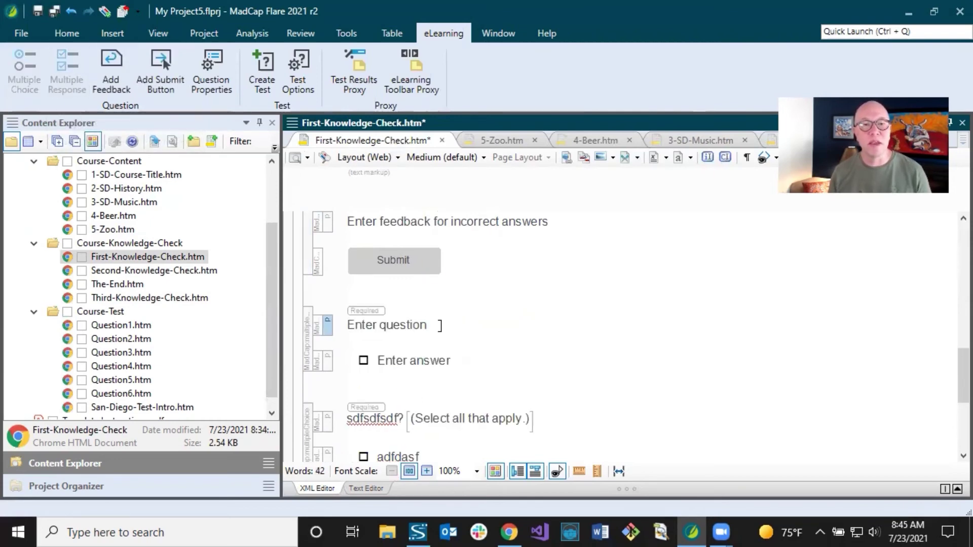
click(440, 325)
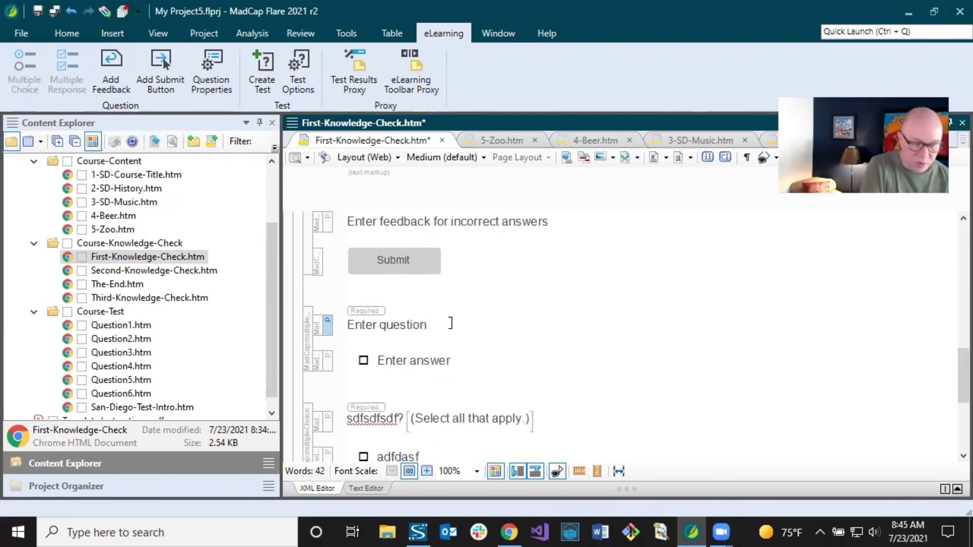
text(?)
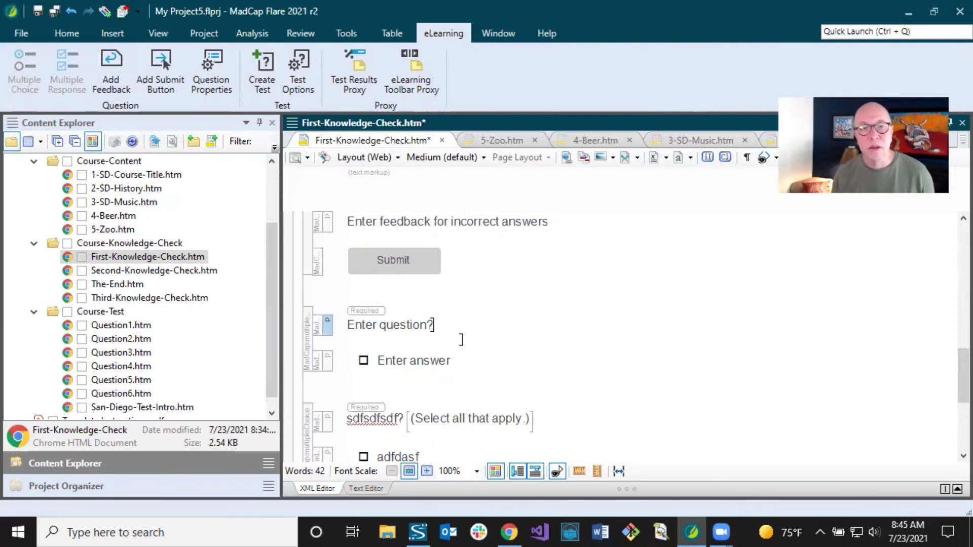
Step: Add the answers "jhkkj" and "ouioiuo" to the multiple-response question and mark "Enter answer" and "ouioiuo" as correct
click(466, 357)
key(Return)
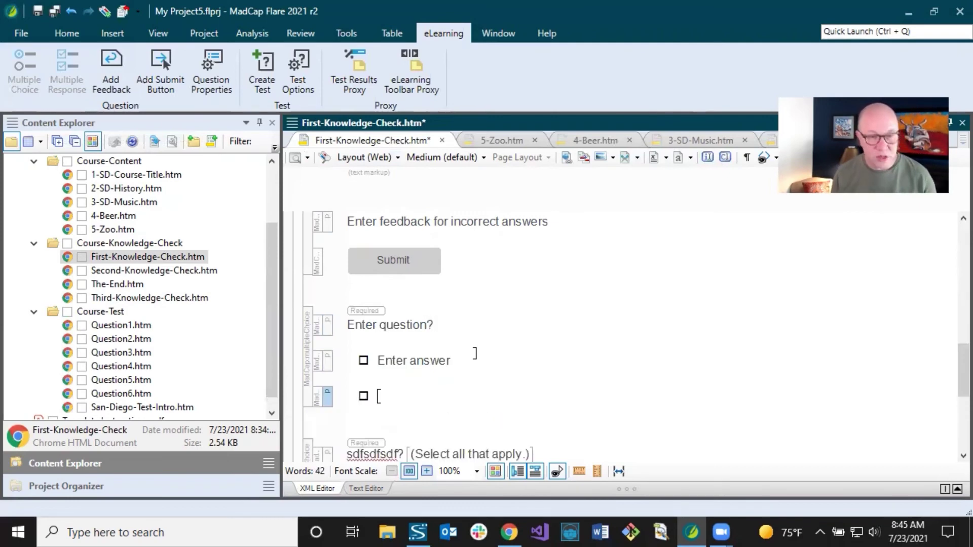
text(jhkkj)
key(Return)
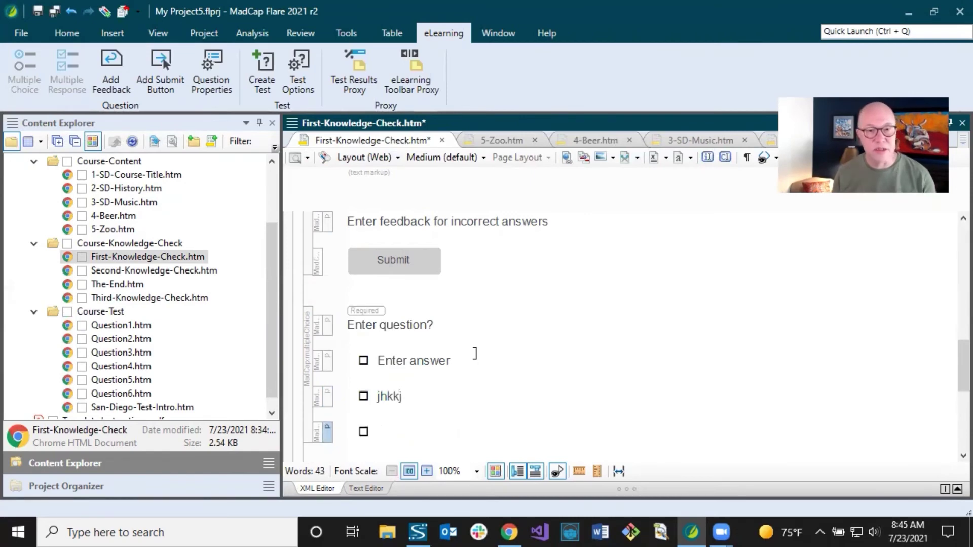
text(ouioiuo)
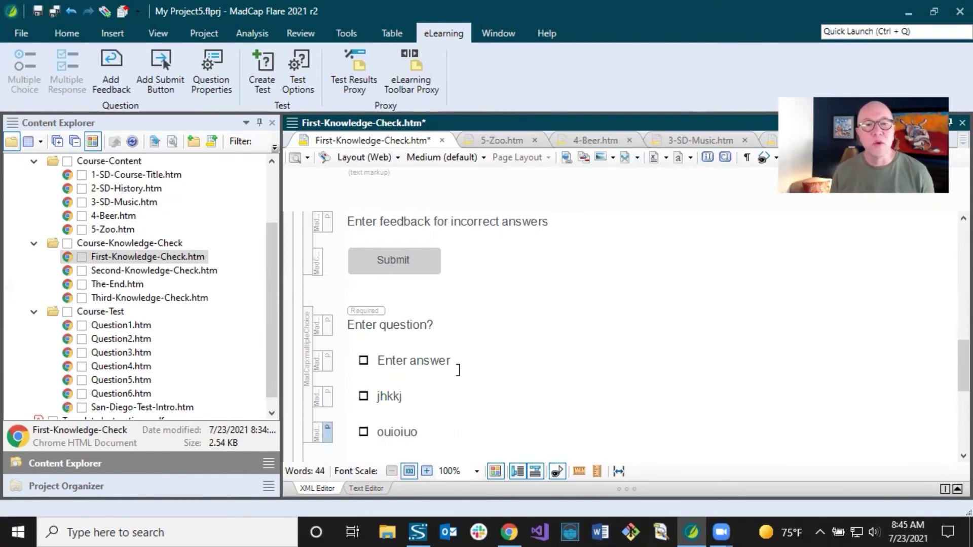
click(363, 360)
click(363, 431)
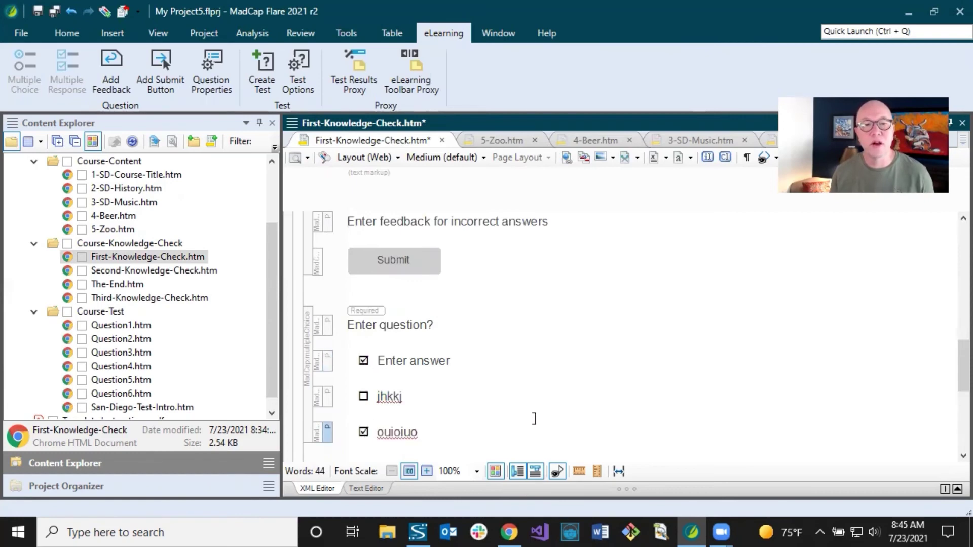
Step: Add correct and incorrect answer feedback and a Submit button below the answer "ouioiuo" of the multiple-response question
scroll(537, 419, down, 3)
click(401, 341)
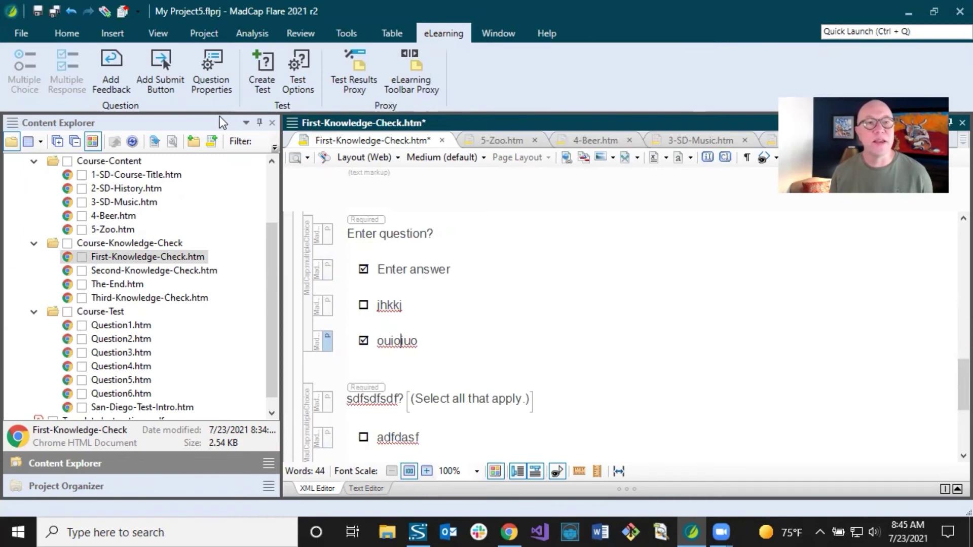
click(107, 75)
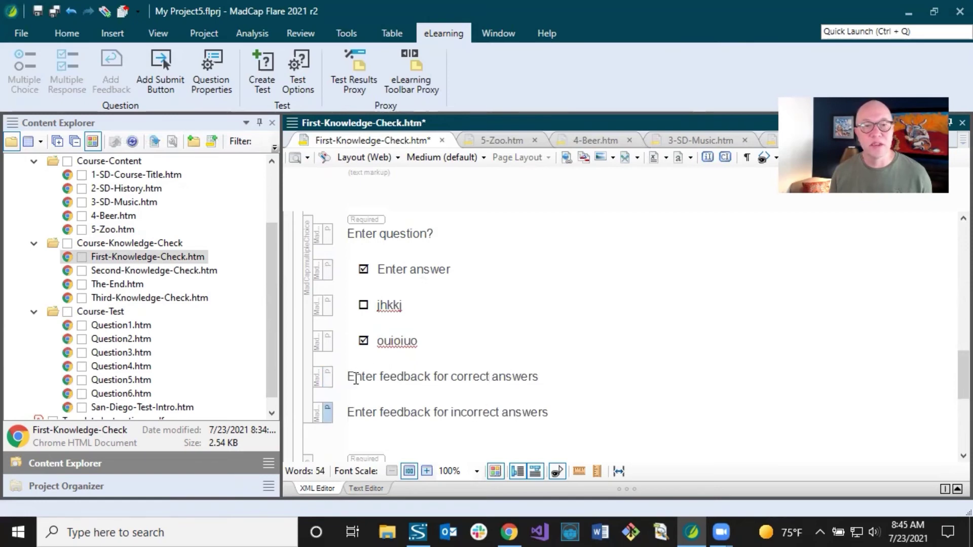
drag(451, 376, 538, 377)
drag(445, 412, 532, 412)
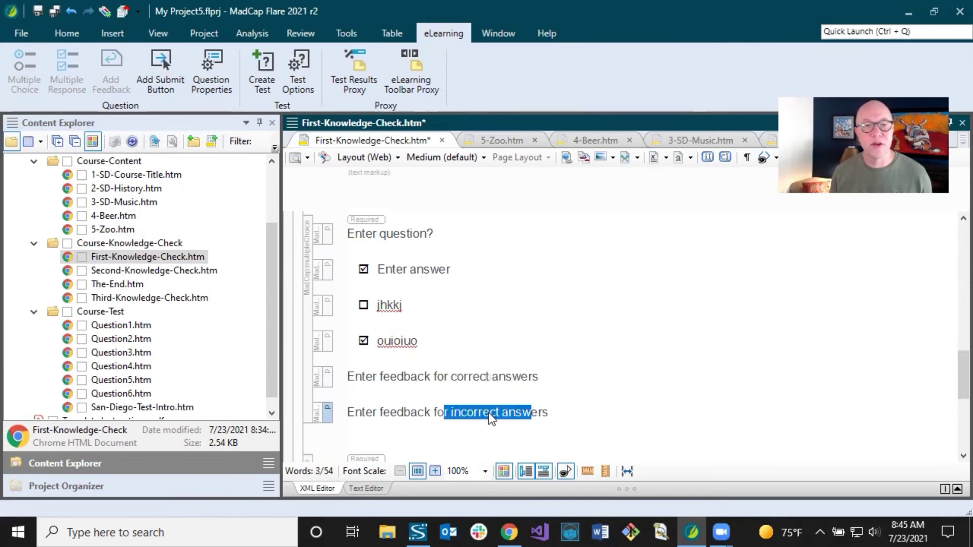
click(489, 412)
click(169, 77)
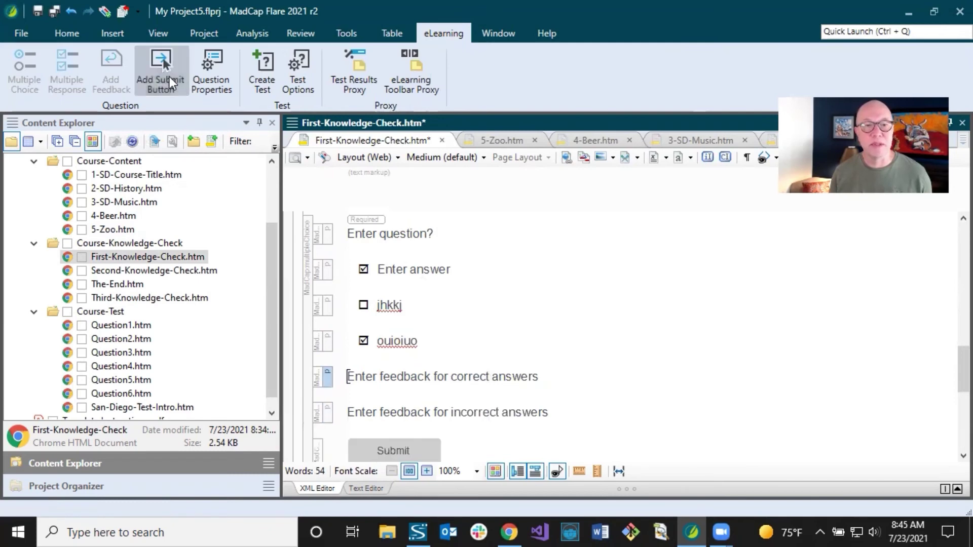
click(424, 412)
scroll(505, 440, down, 3)
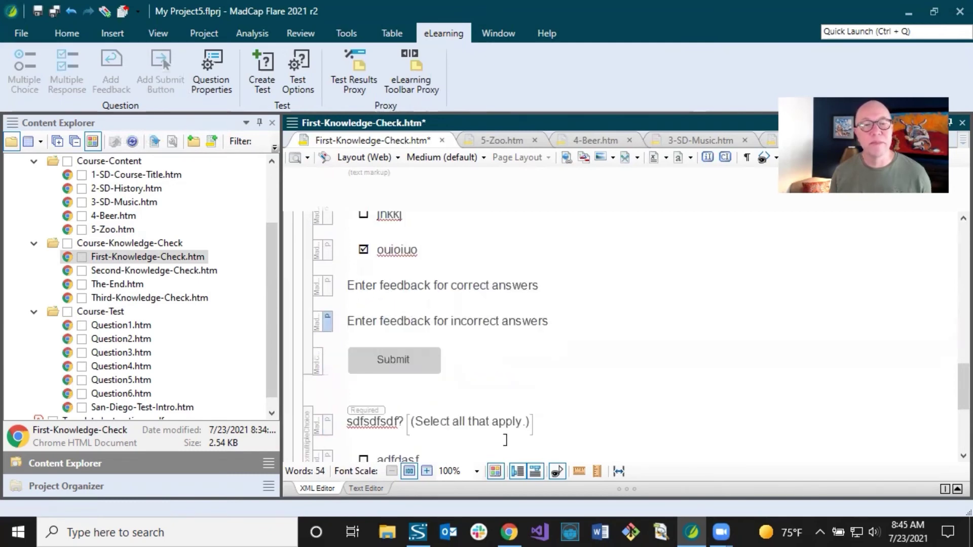
Step: Switch the new multiple-response question to a multiple-choice question from its "Enter answer" item
scroll(505, 440, down, 7)
scroll(506, 439, up, 10)
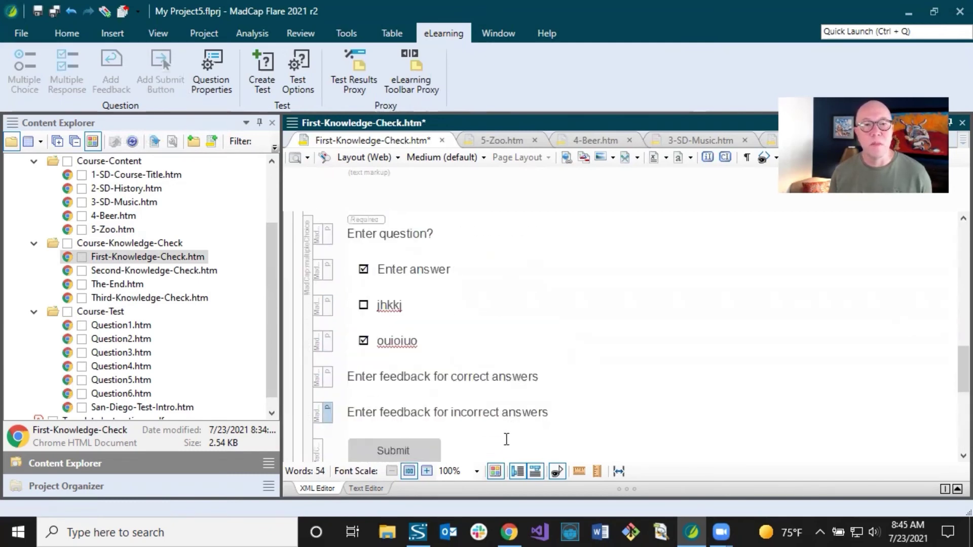
click(417, 269)
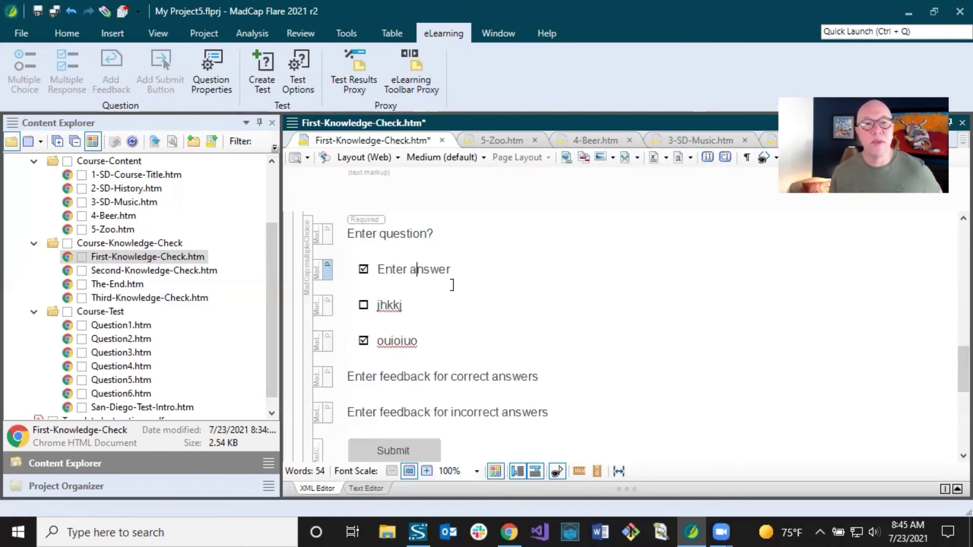
click(407, 269)
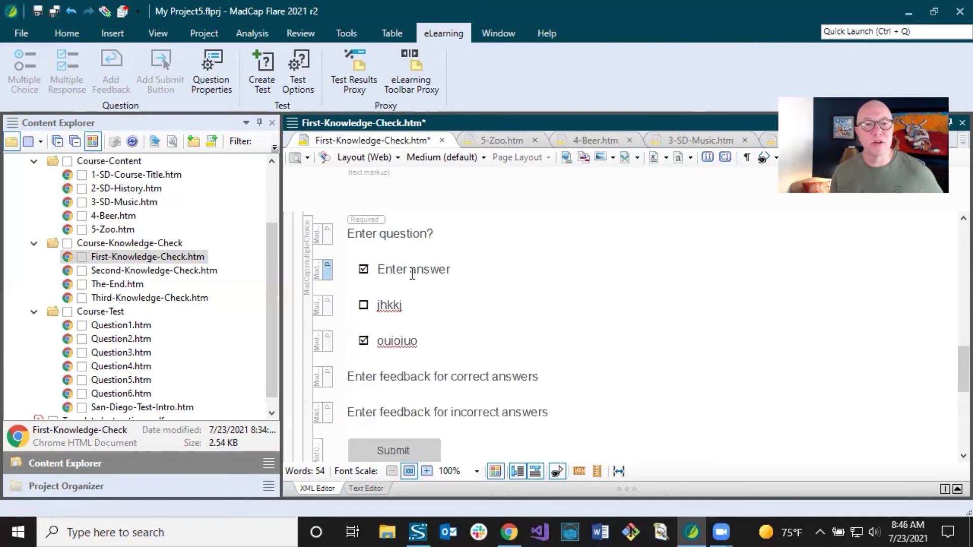
right_click(395, 270)
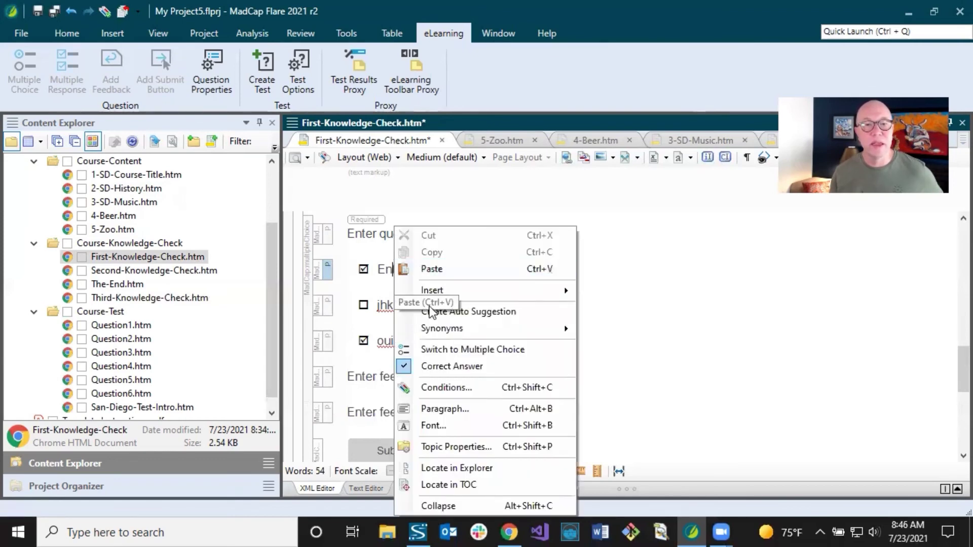
click(454, 350)
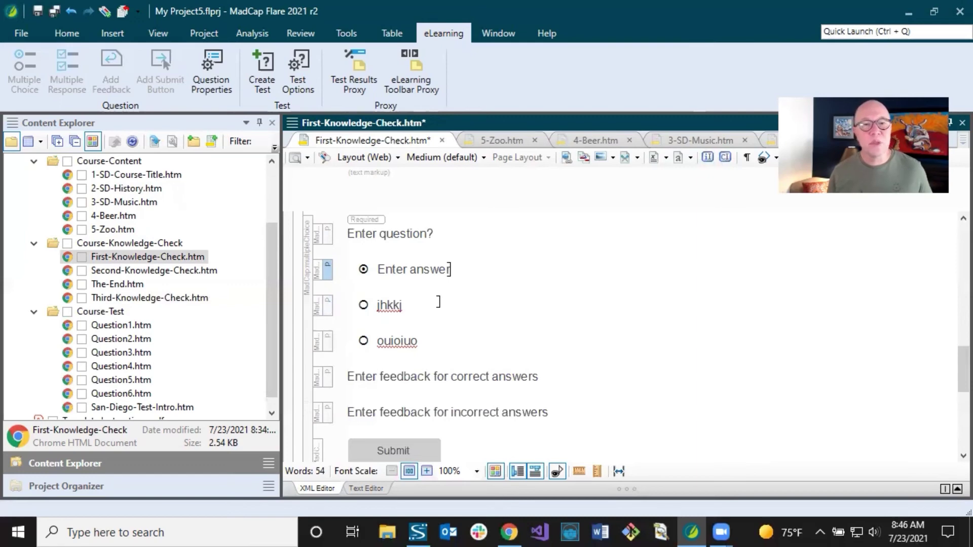
scroll(440, 301, down, 3)
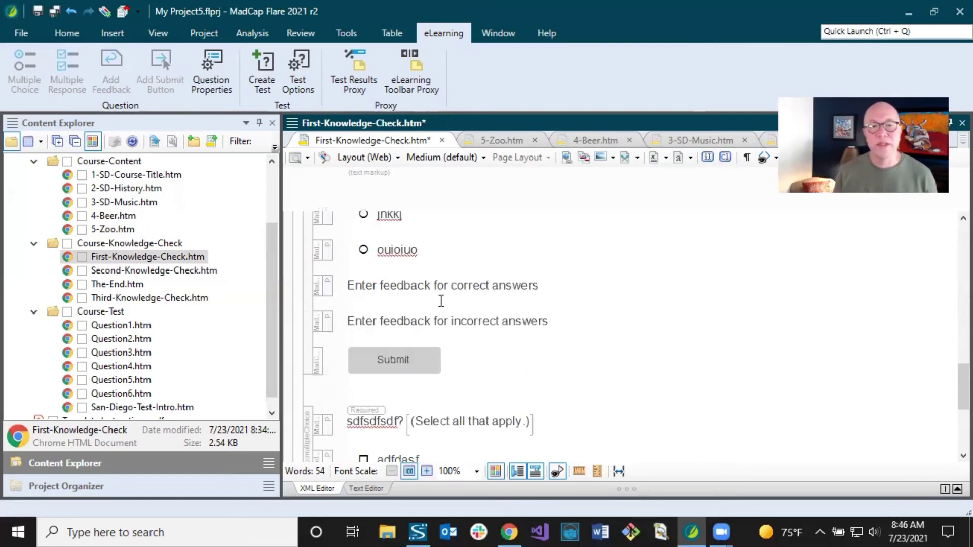
scroll(442, 301, down, 6)
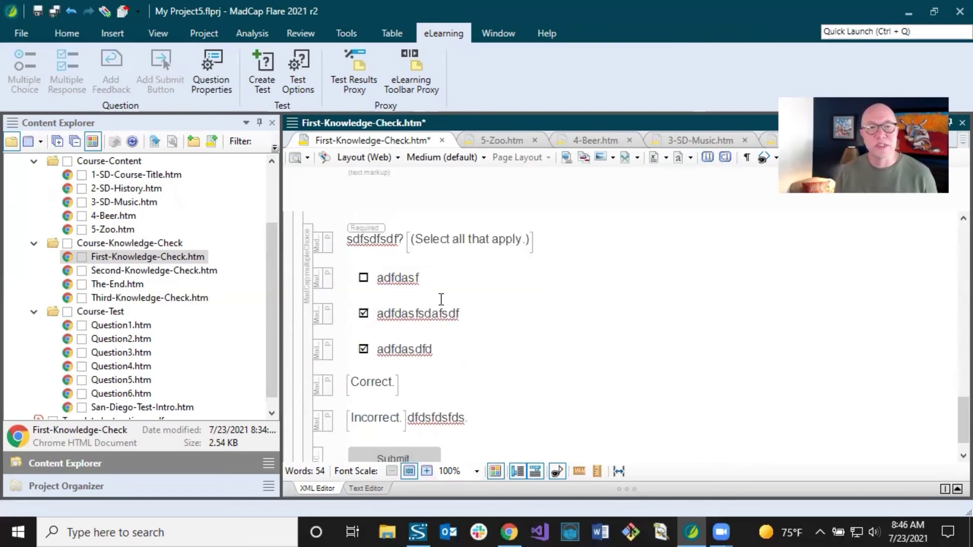
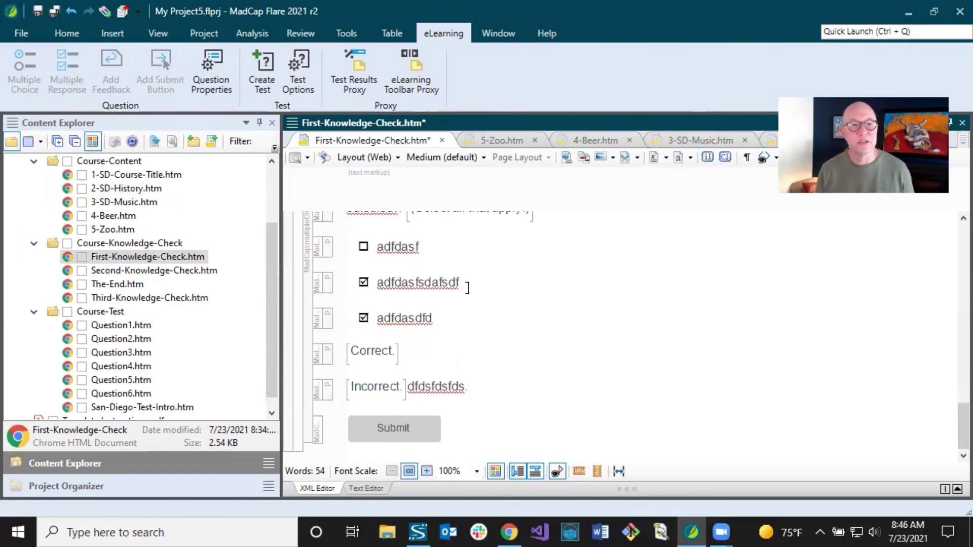
Step: Open Question1.htm and Question6.htm from the Course-Test folder and examine the slogan question's text and answers
double_click(138, 328)
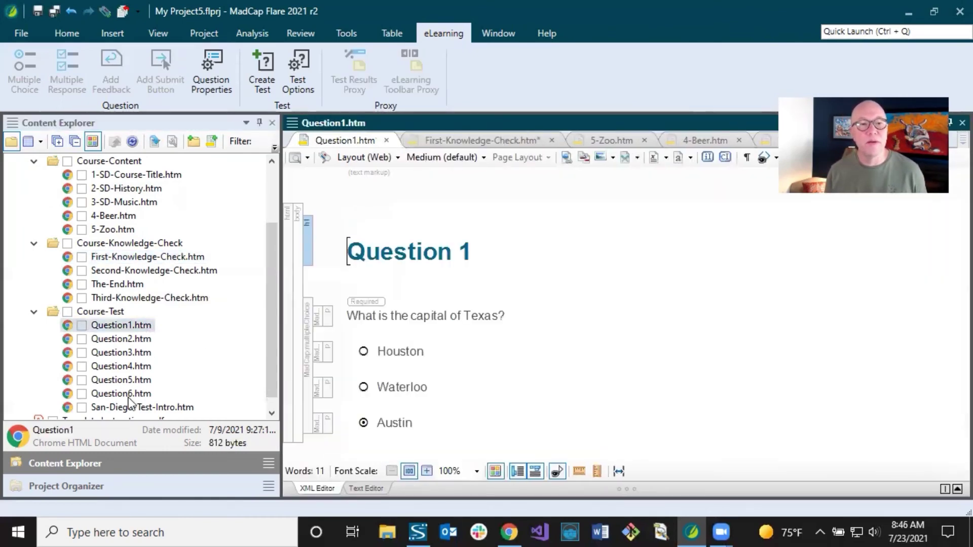
double_click(129, 395)
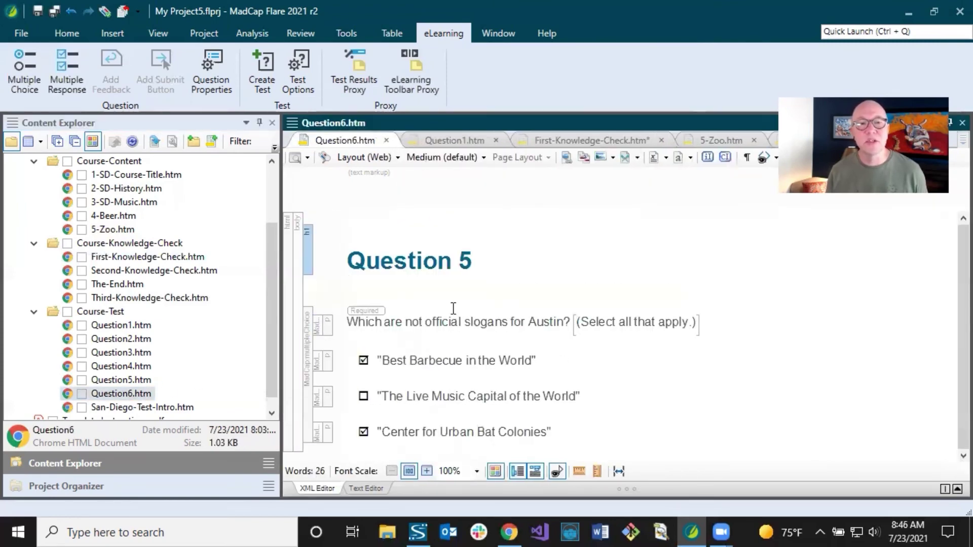
click(432, 323)
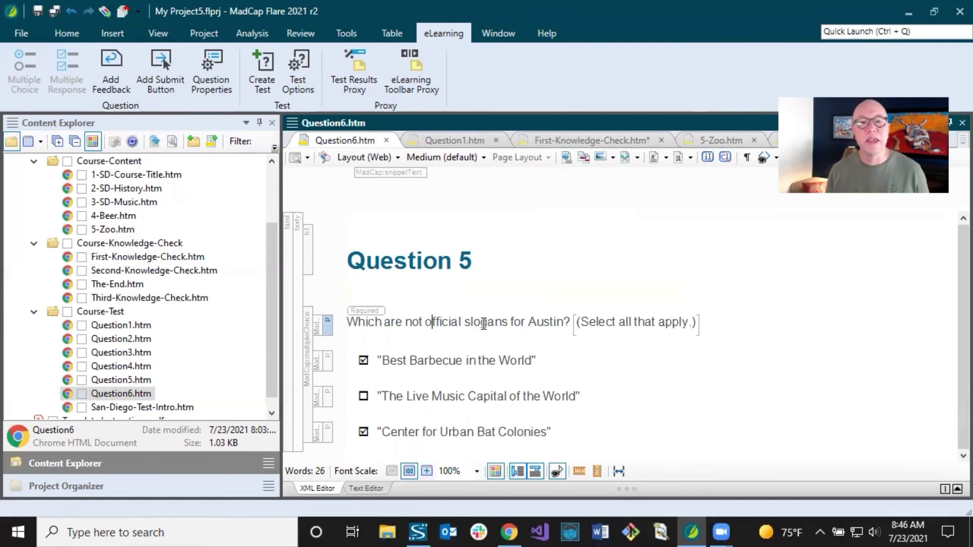
double_click(544, 323)
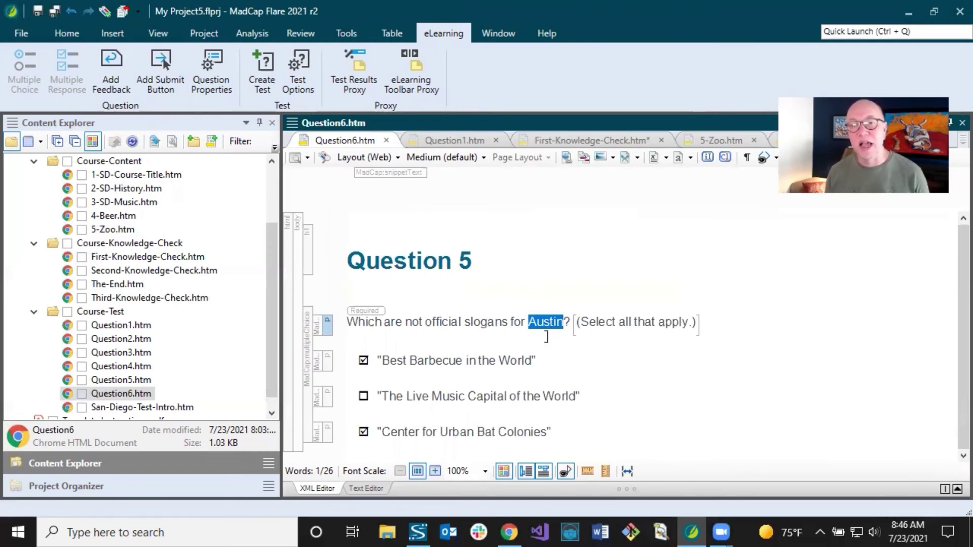
click(546, 338)
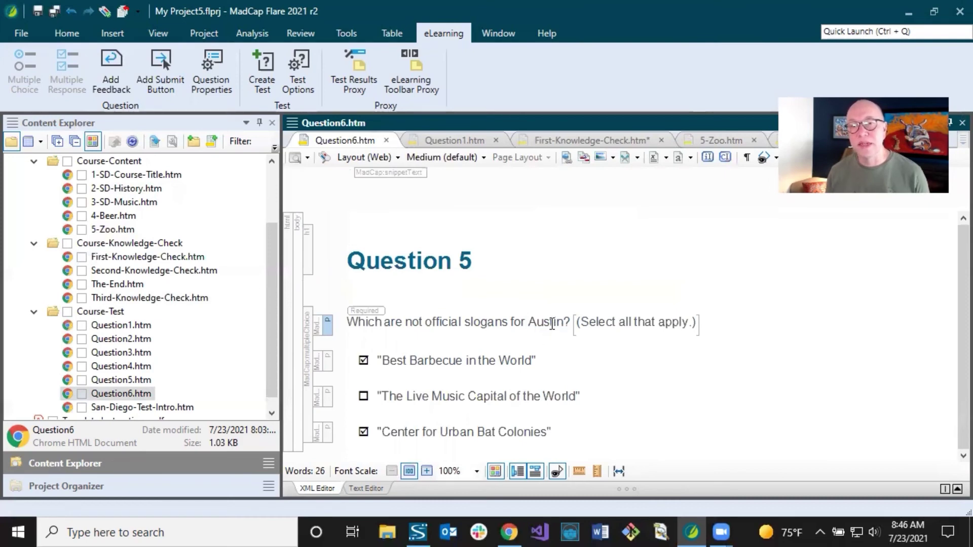
double_click(552, 324)
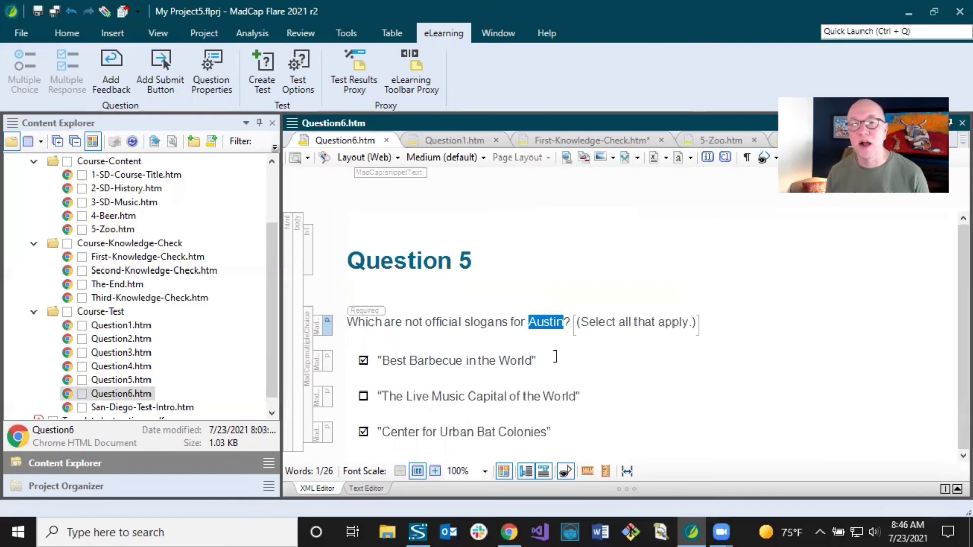
click(545, 322)
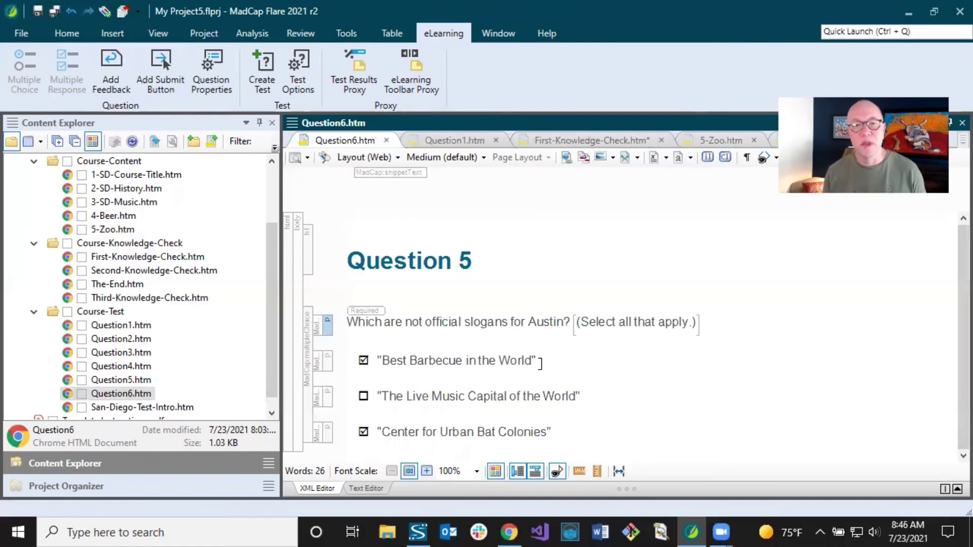
drag(353, 327, 565, 327)
click(544, 324)
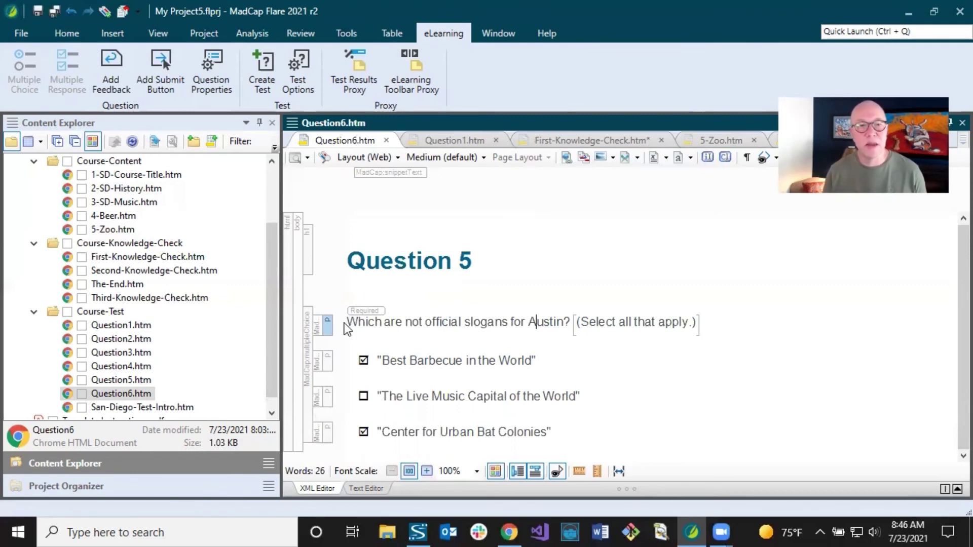
click(417, 361)
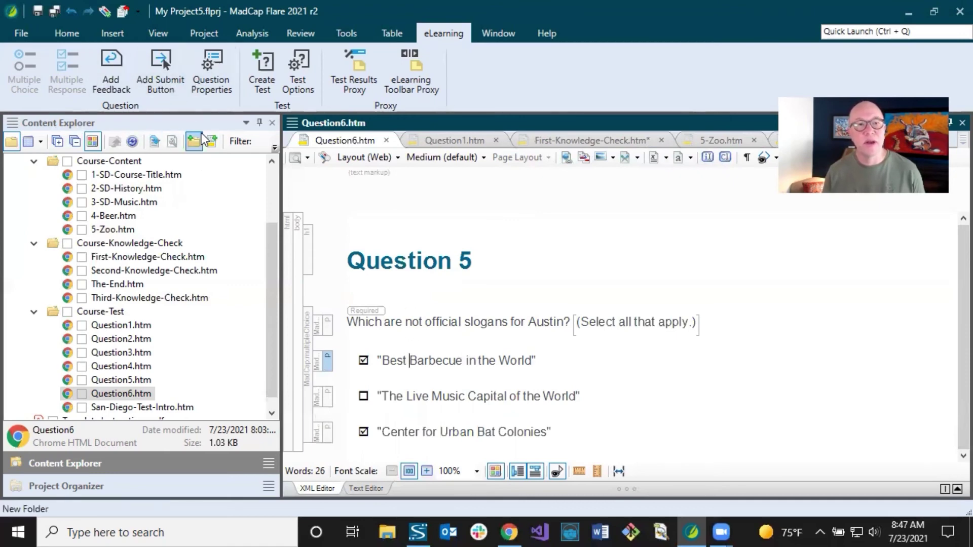
click(455, 429)
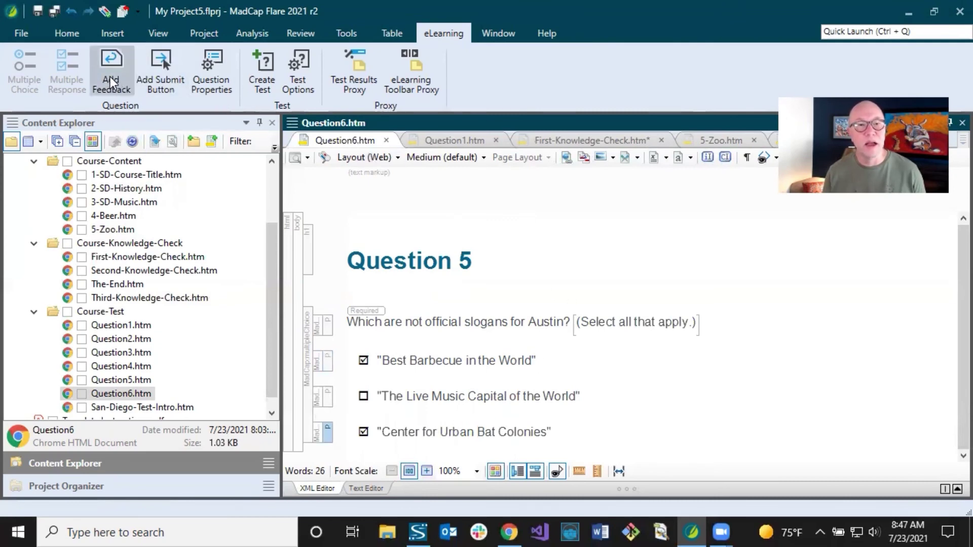
Step: Add correct and incorrect answer feedback to the Texas capital question in Question1.htm and save all open documents
double_click(139, 325)
click(411, 316)
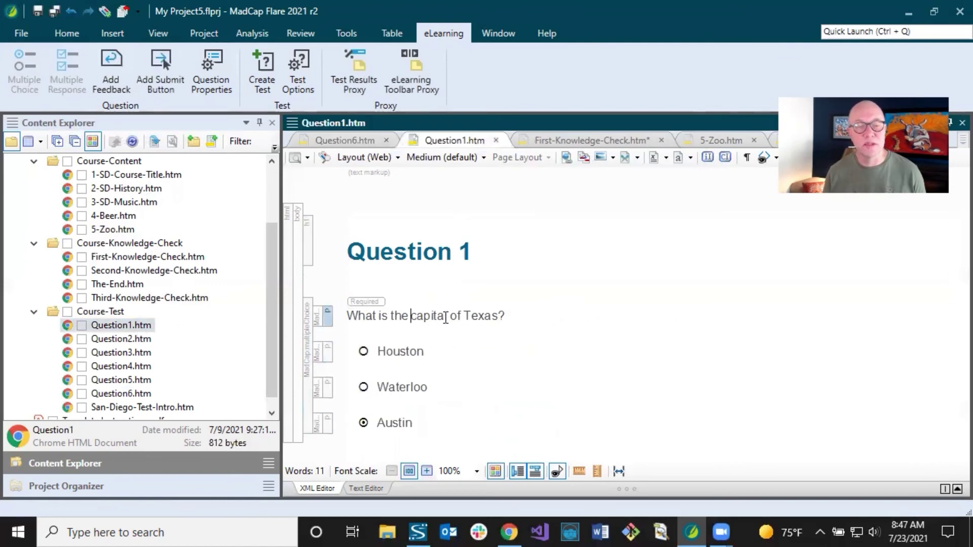
click(401, 351)
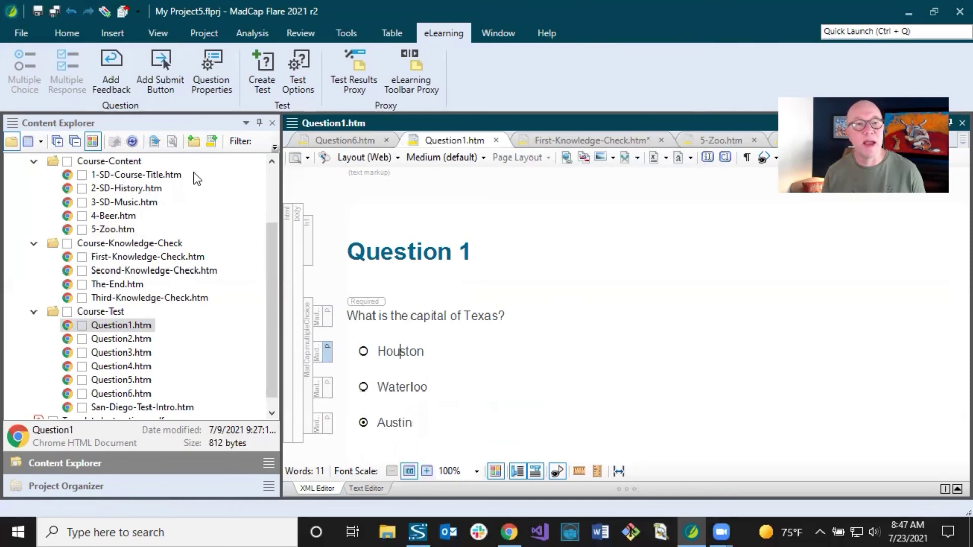
click(113, 81)
scroll(514, 411, down, 1)
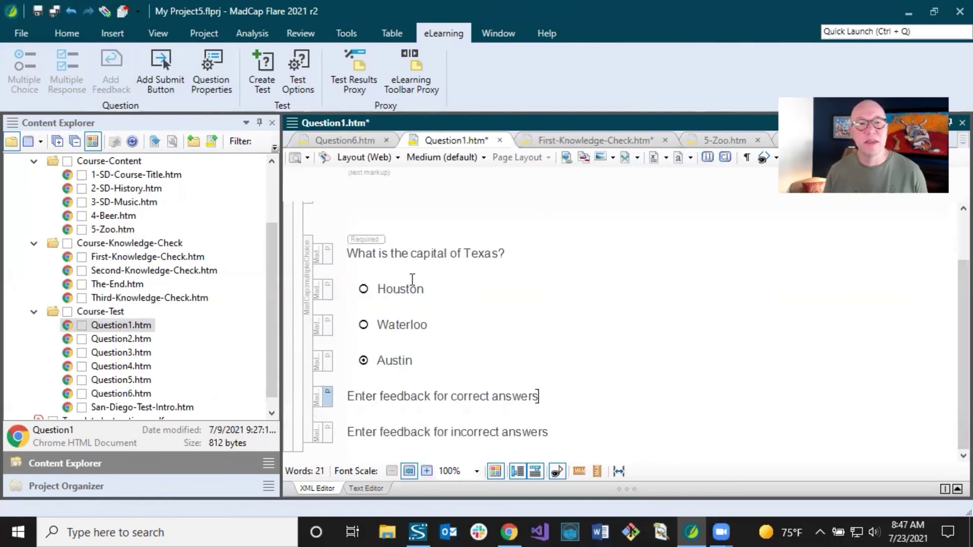
drag(376, 399, 491, 399)
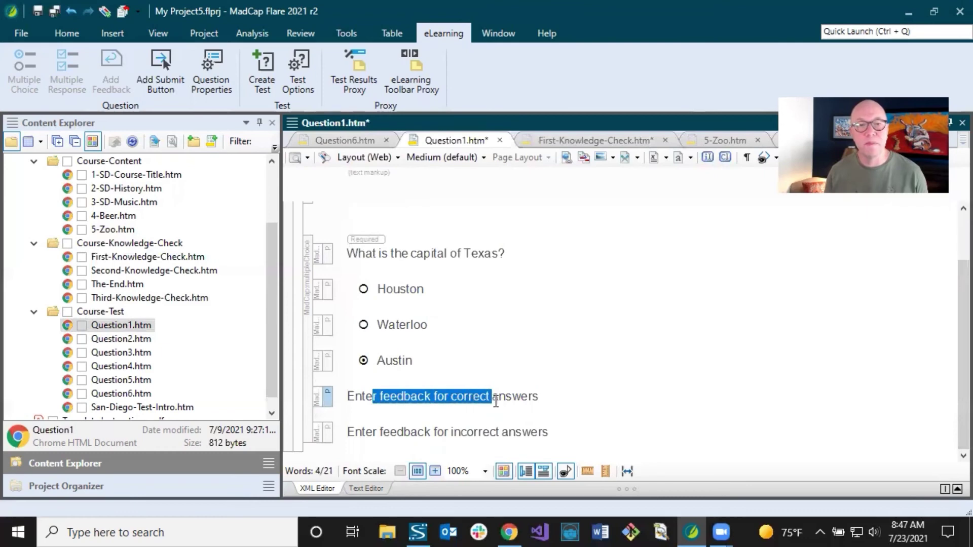
click(492, 399)
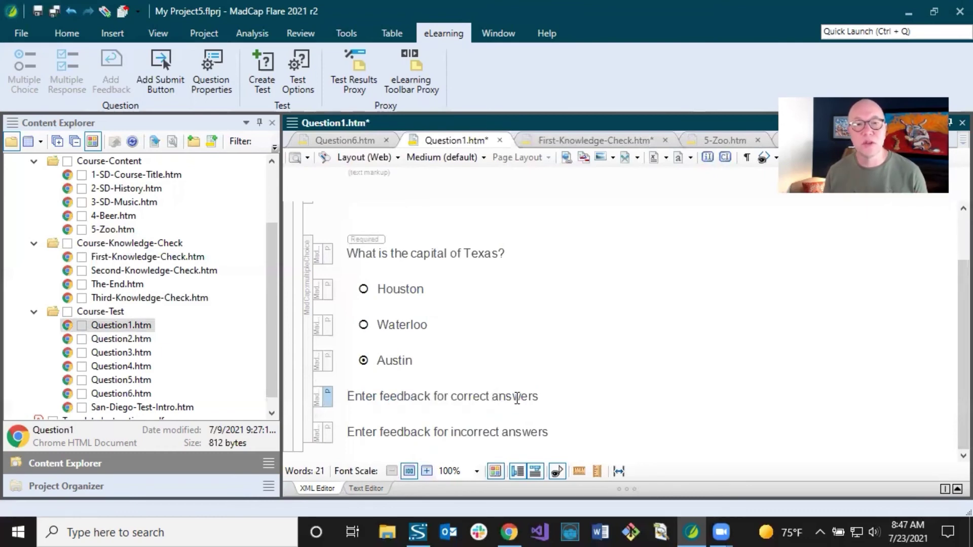
click(475, 432)
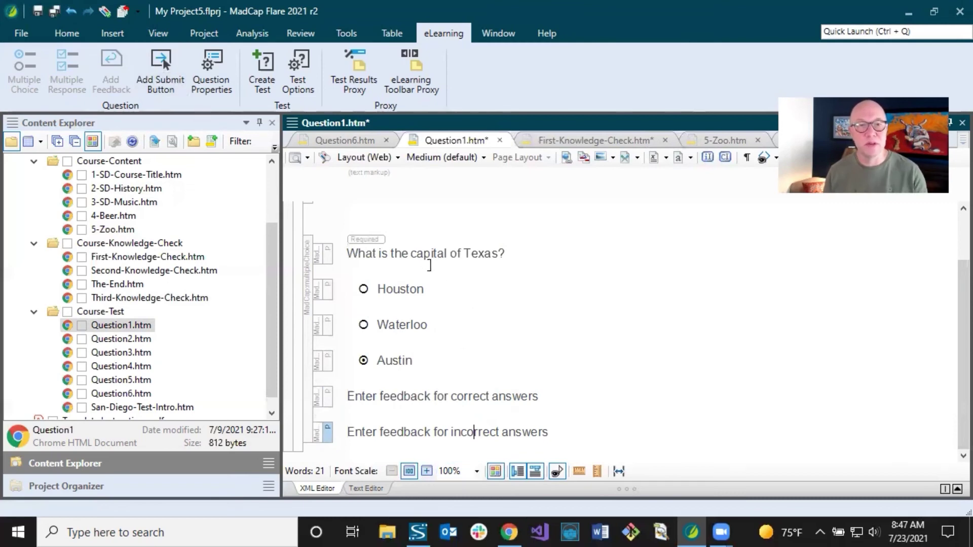
click(462, 368)
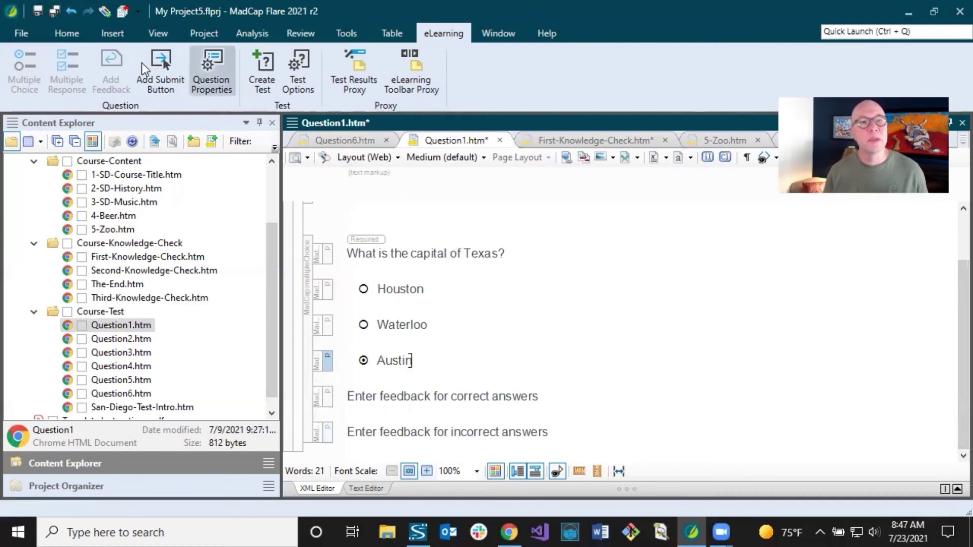
click(55, 10)
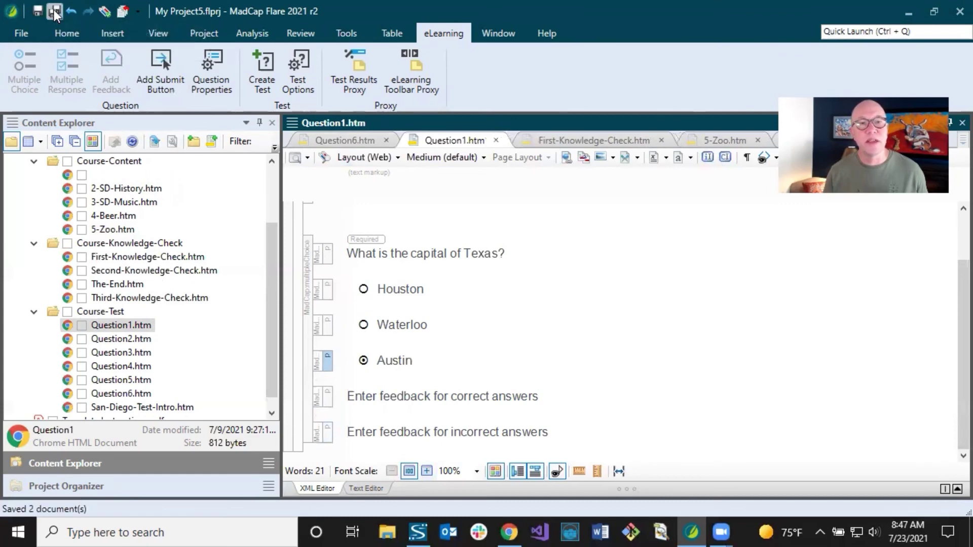
Step: Show and widen the question properties for the Texas capital question, and check the properties of its answer "Houston"
click(391, 254)
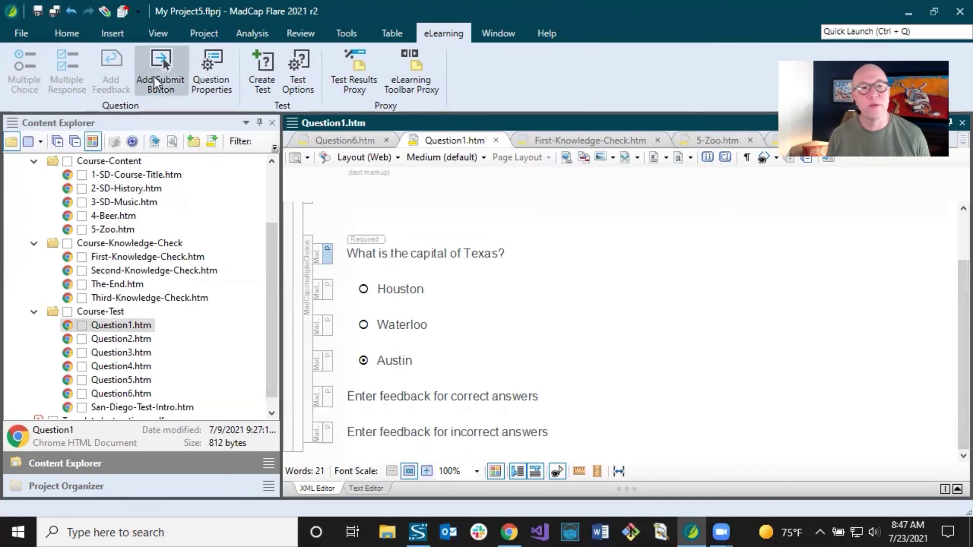
click(216, 74)
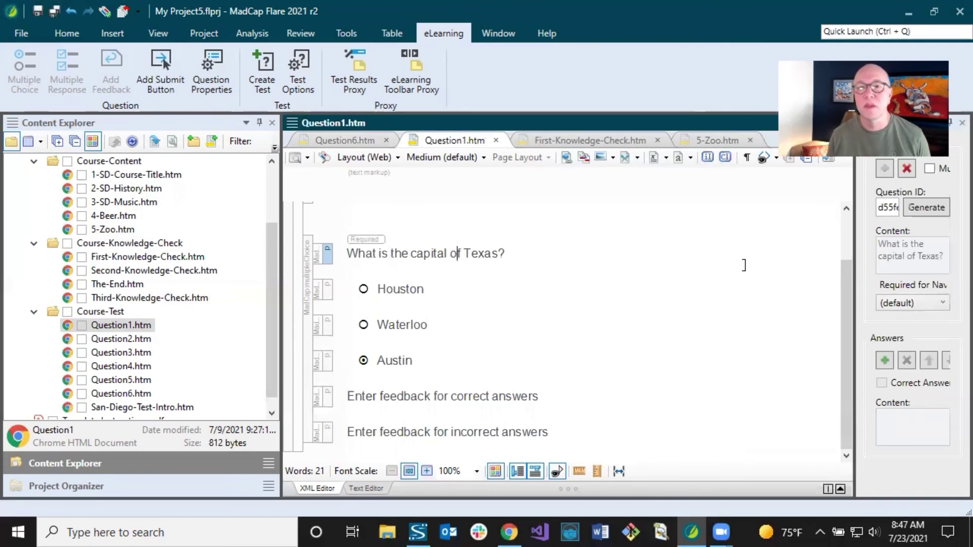
drag(856, 273, 783, 254)
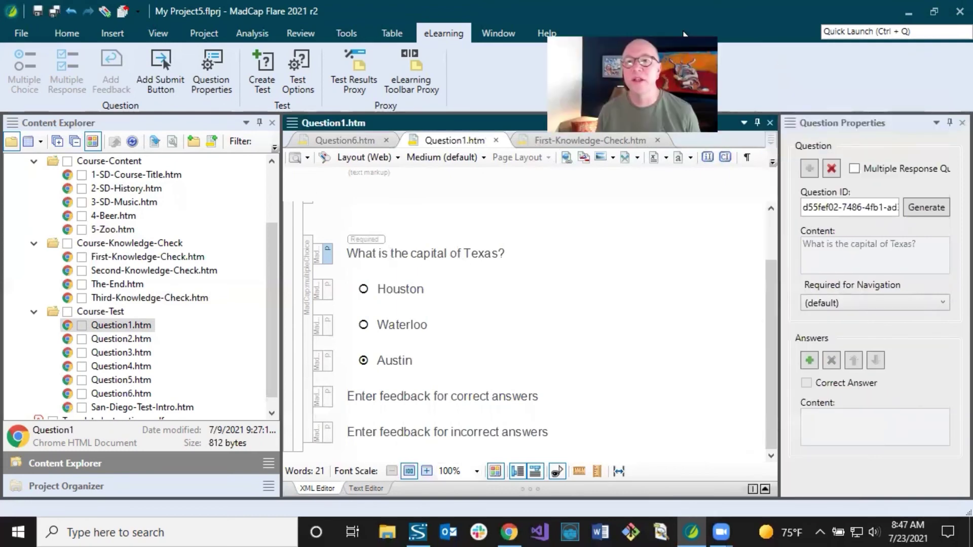
click(380, 289)
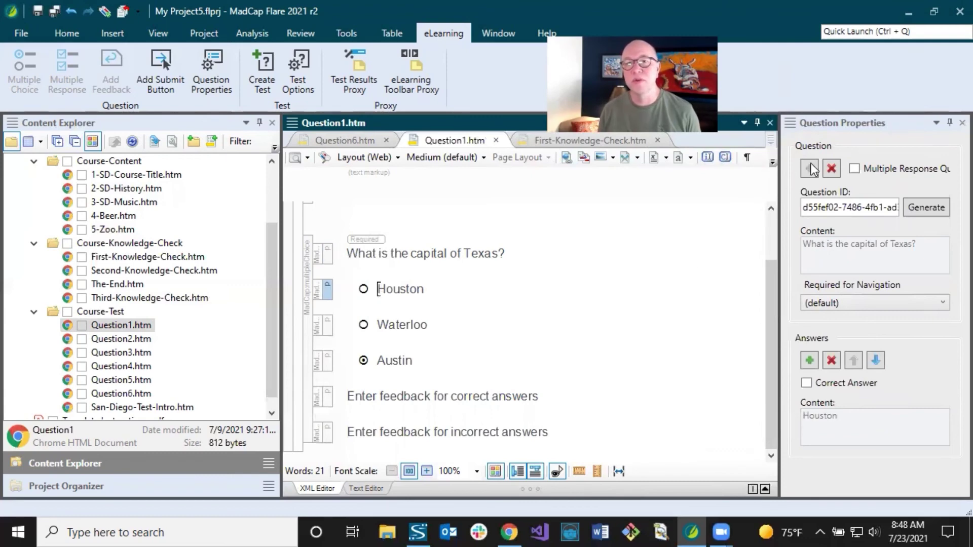
click(414, 253)
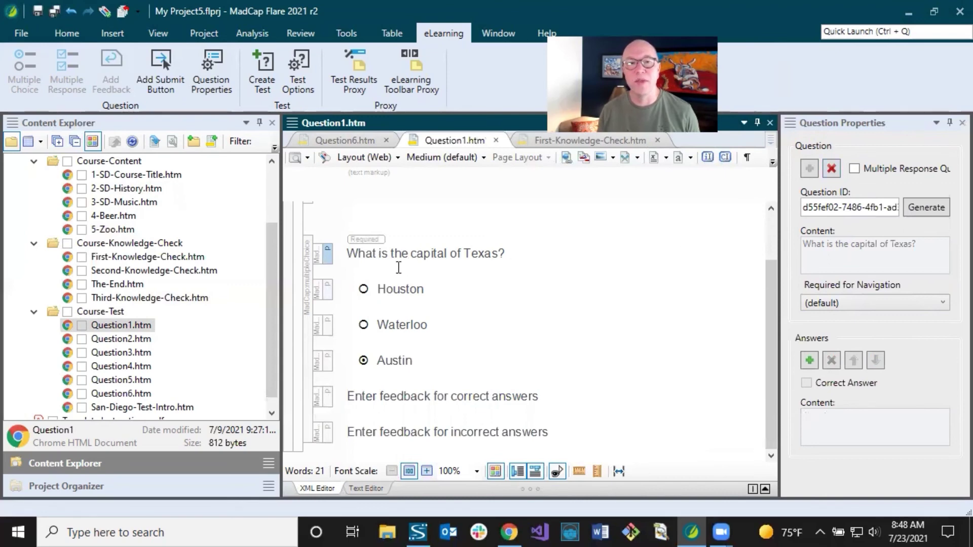
scroll(442, 288, up, 2)
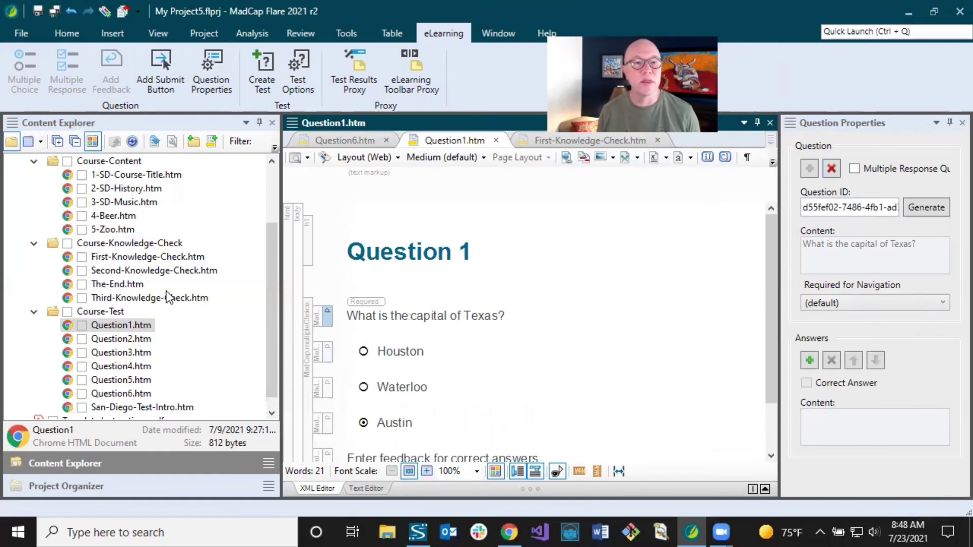
Step: Examine the question properties in First-Knowledge-Check.htm for the San Diego motto question and the multiple-response answers "adfdasf" and "adfdasfsdafsdf"
double_click(152, 257)
scroll(477, 330, up, 3)
scroll(476, 331, up, 8)
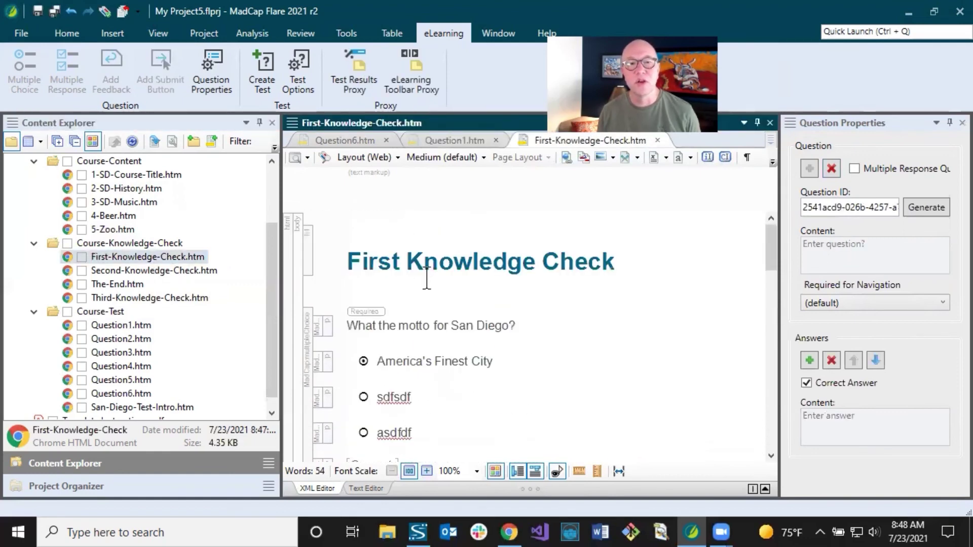
click(413, 328)
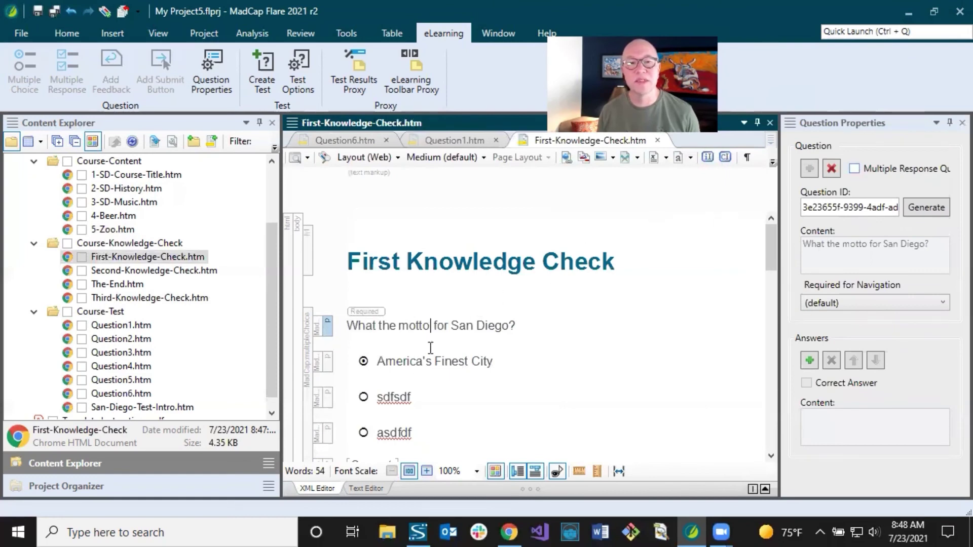
scroll(438, 373, down, 15)
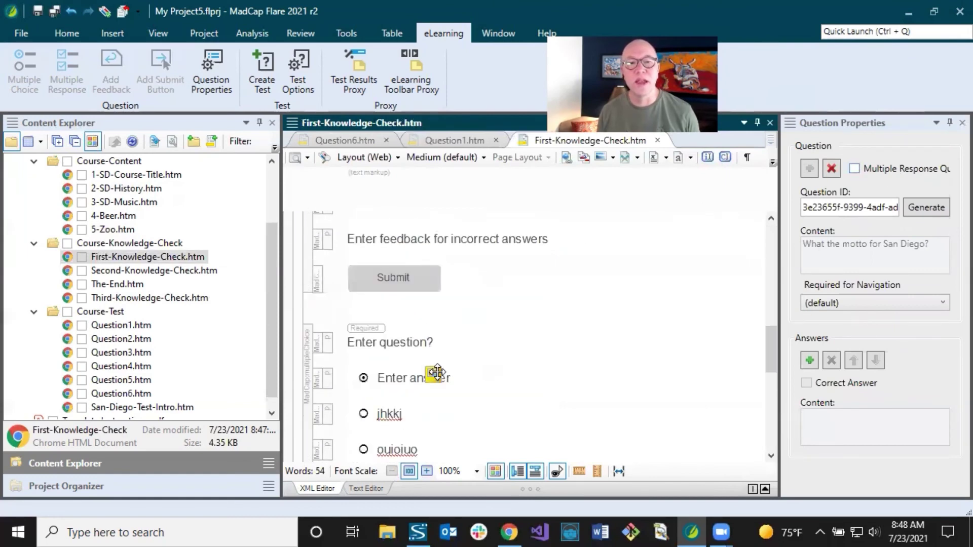
scroll(438, 371, down, 5)
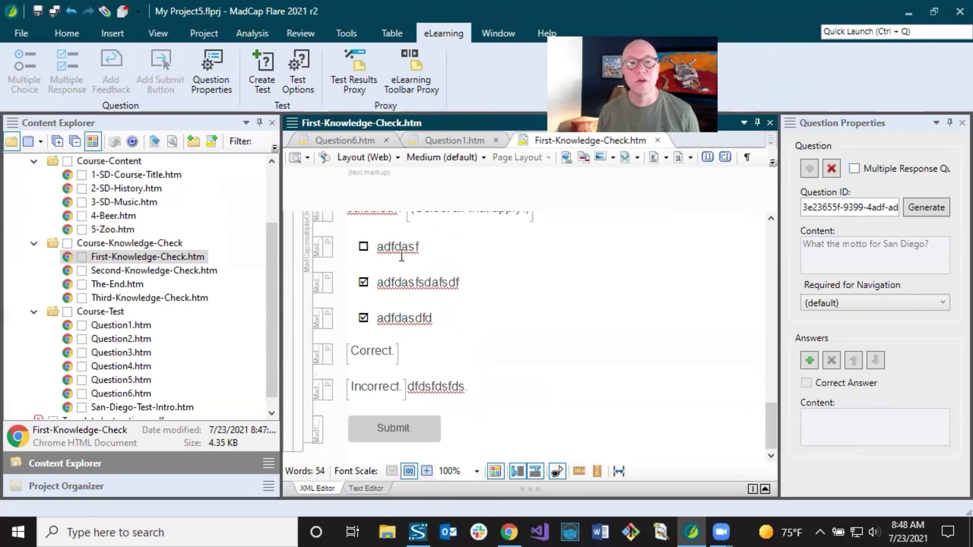
click(400, 249)
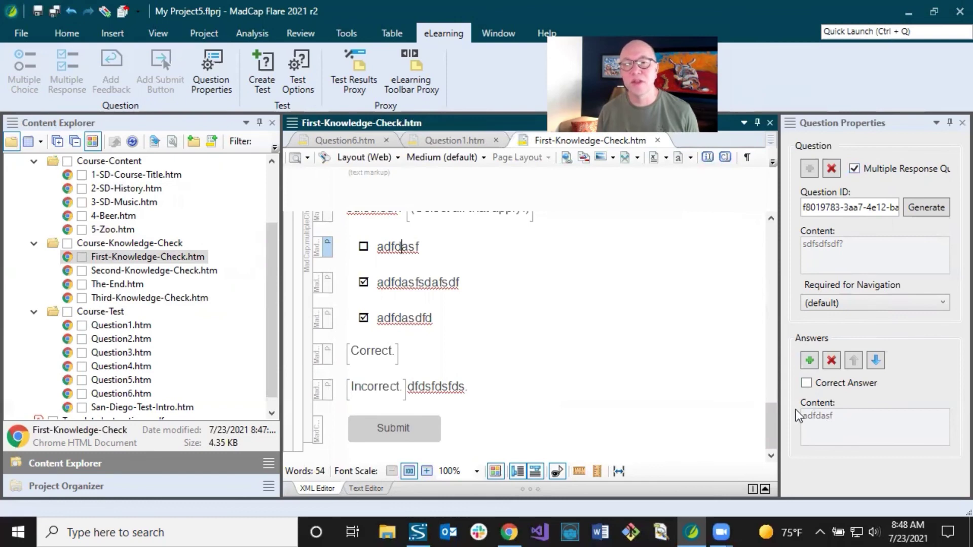
click(403, 285)
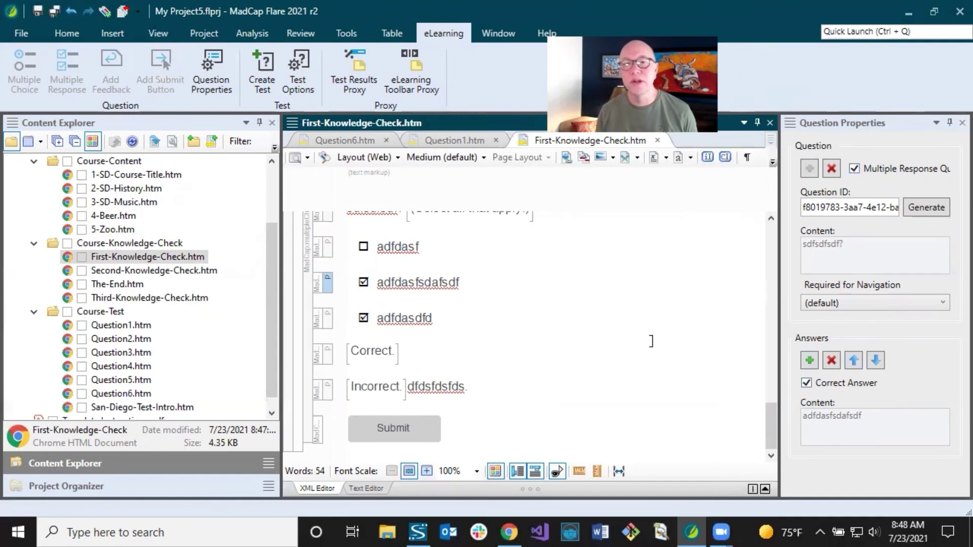
Step: Go to the San Diego motto question in First-Knowledge-Check.htm and narrow the Content Explorer to enlarge the editor
scroll(605, 350, up, 15)
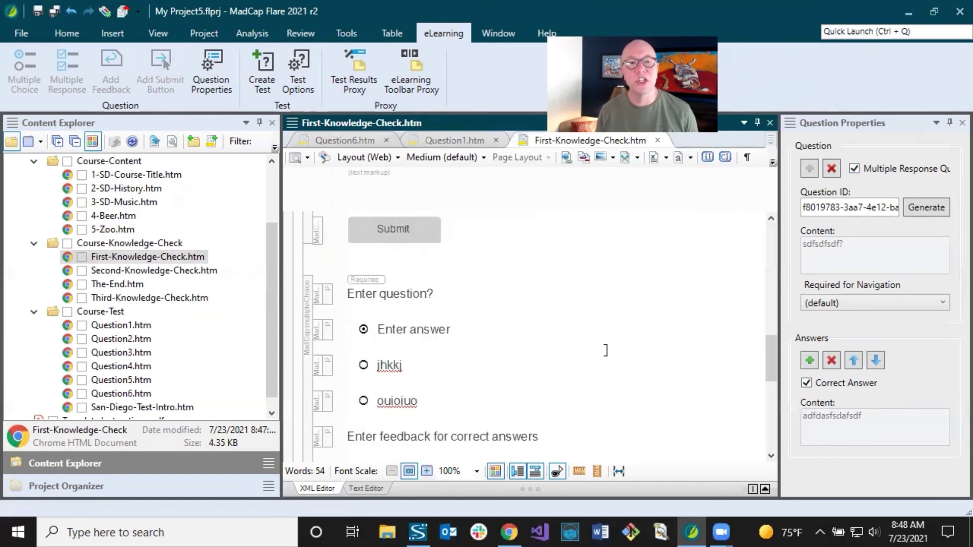
scroll(606, 350, up, 2)
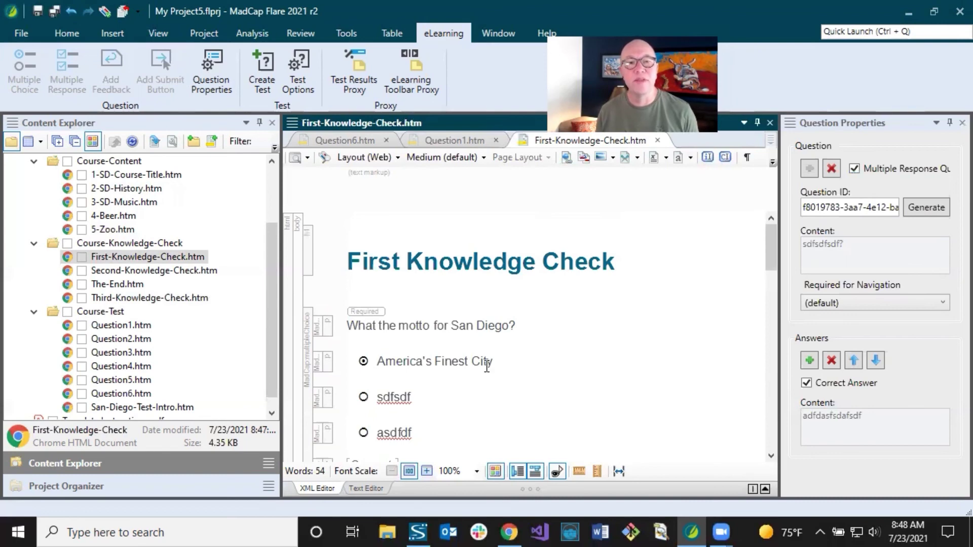
click(444, 327)
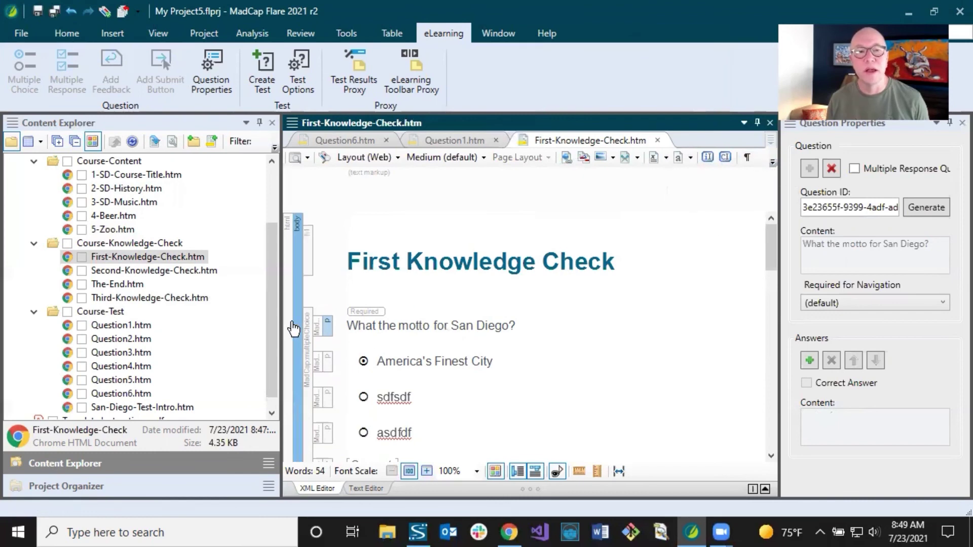
drag(281, 324, 163, 323)
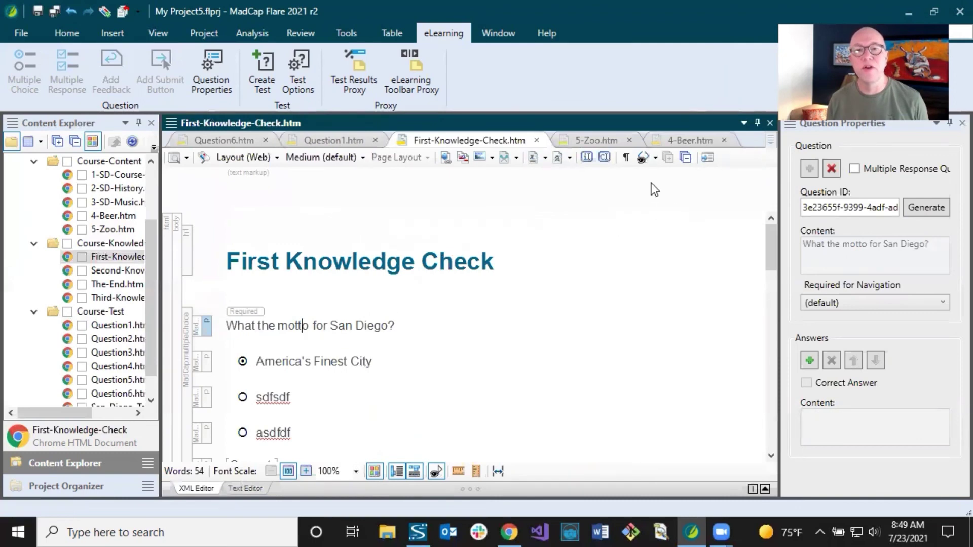
Step: Hide the markers in First-Knowledge-Check.htm to compare the display without them, and show them again
click(657, 158)
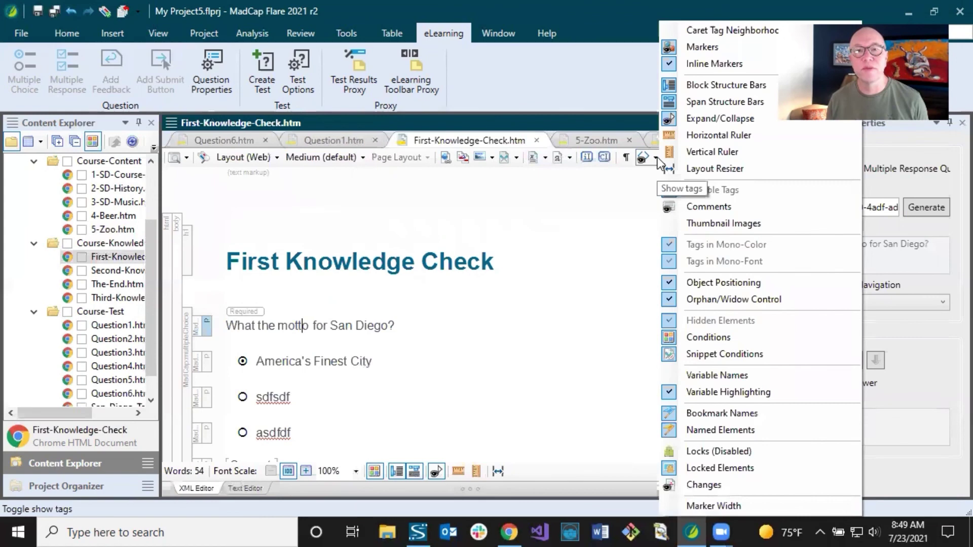
click(700, 53)
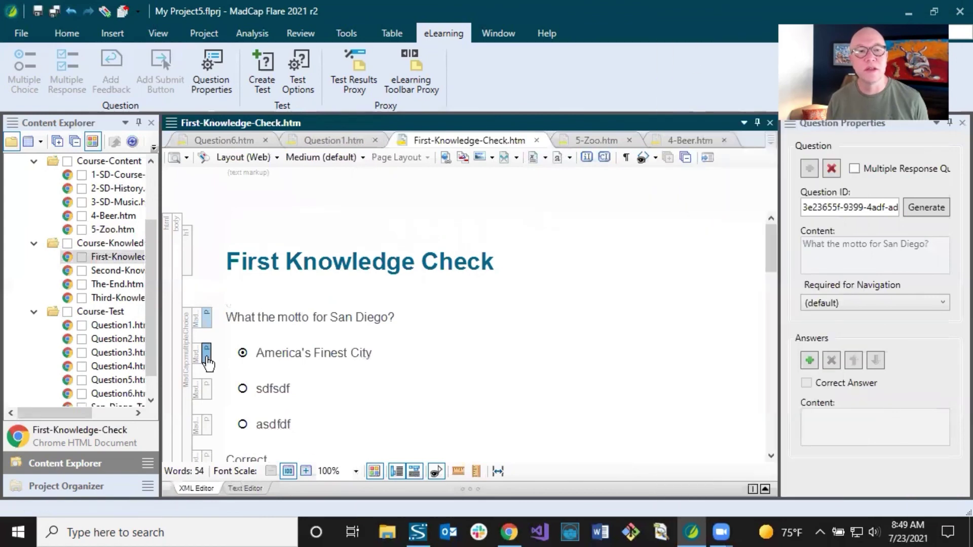
click(655, 157)
click(692, 48)
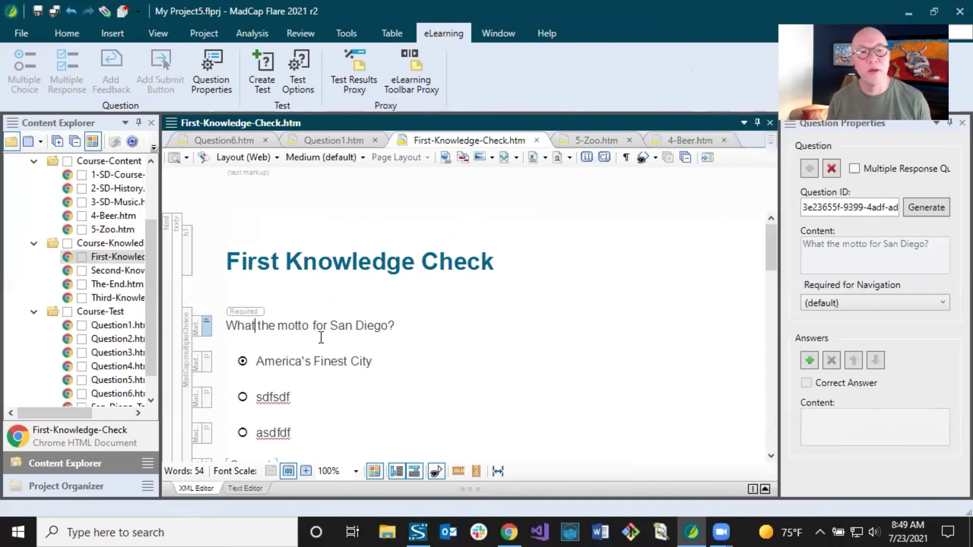
Step: Set Required for Navigation to False for the San Diego motto question and compare it with the following question's properties
click(831, 304)
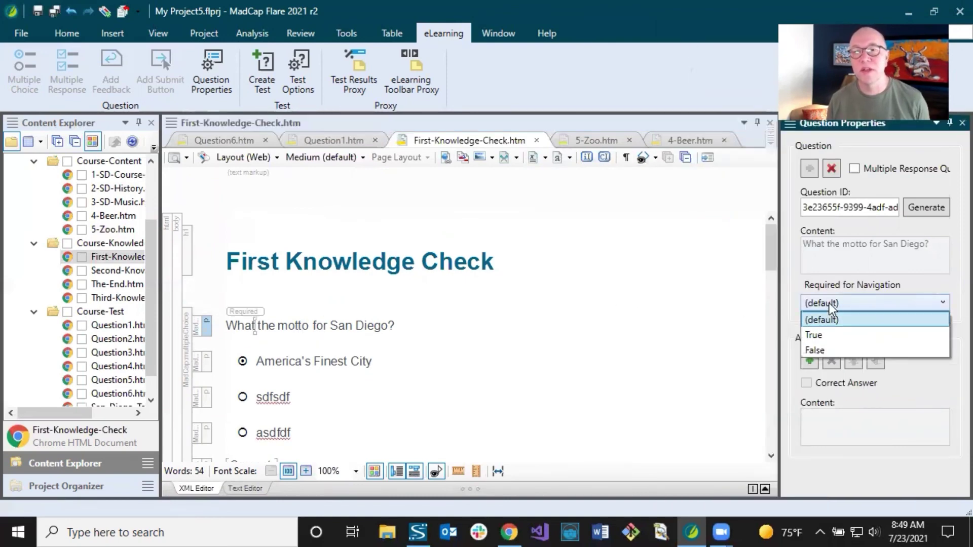
click(816, 350)
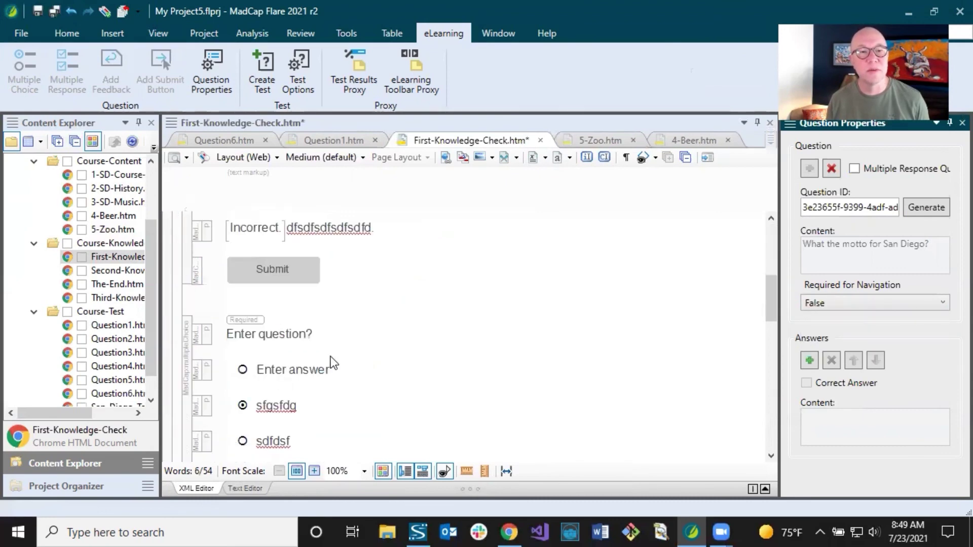
click(277, 337)
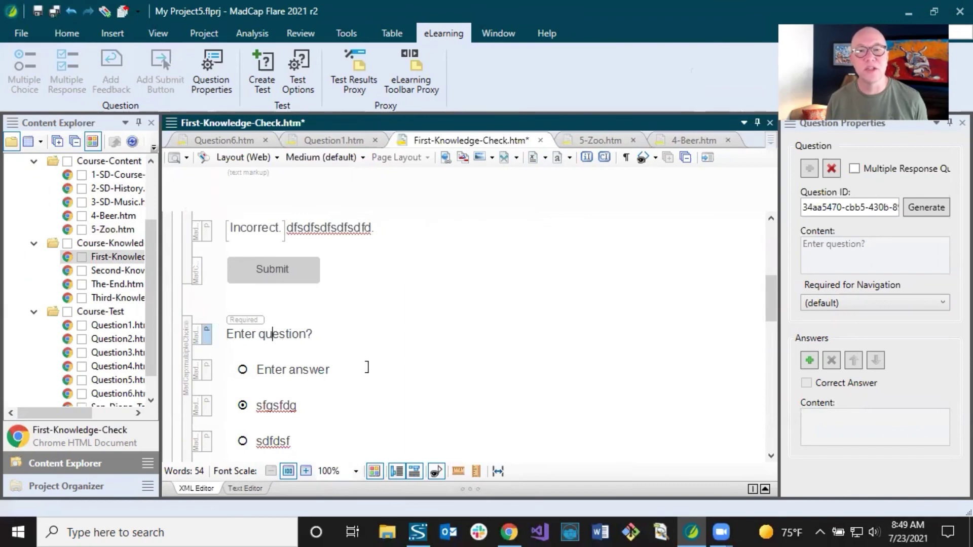
scroll(368, 368, up, 5)
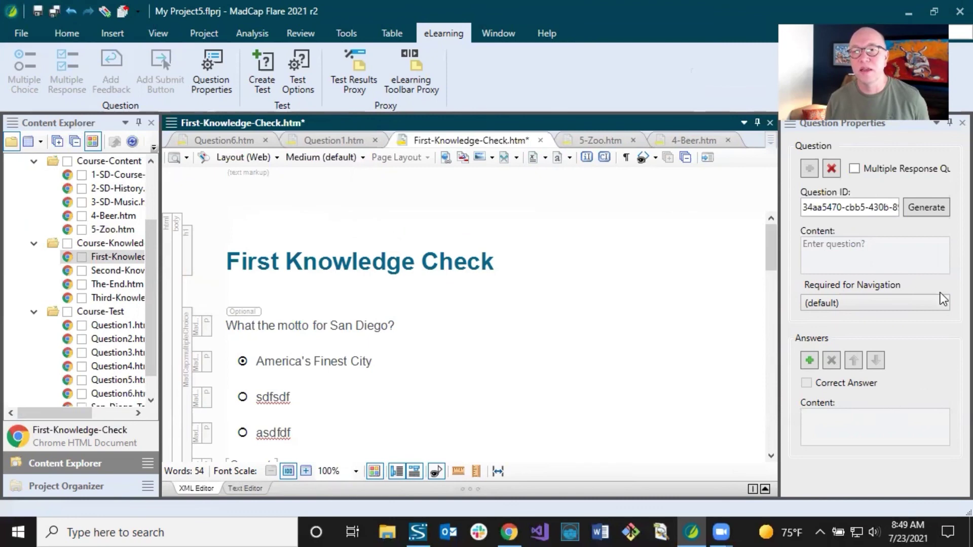
click(892, 123)
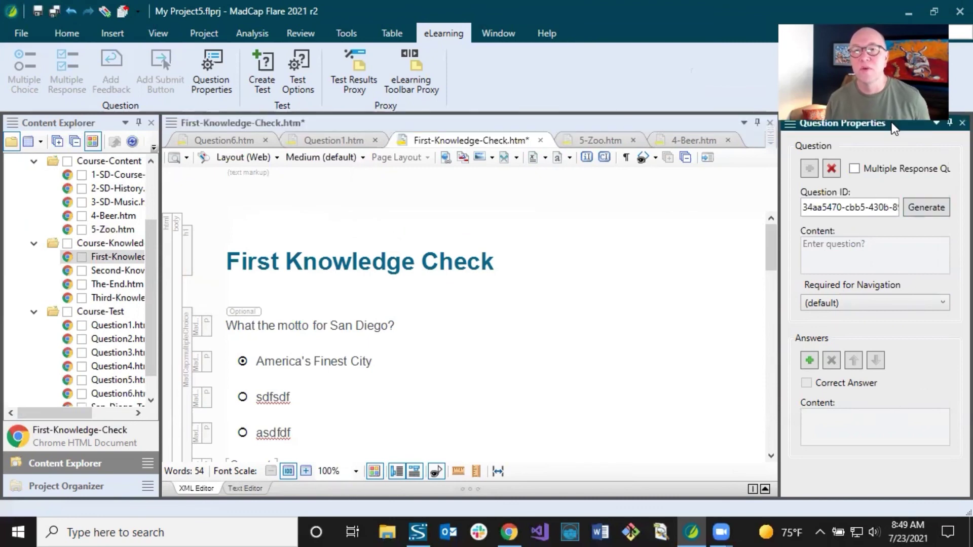
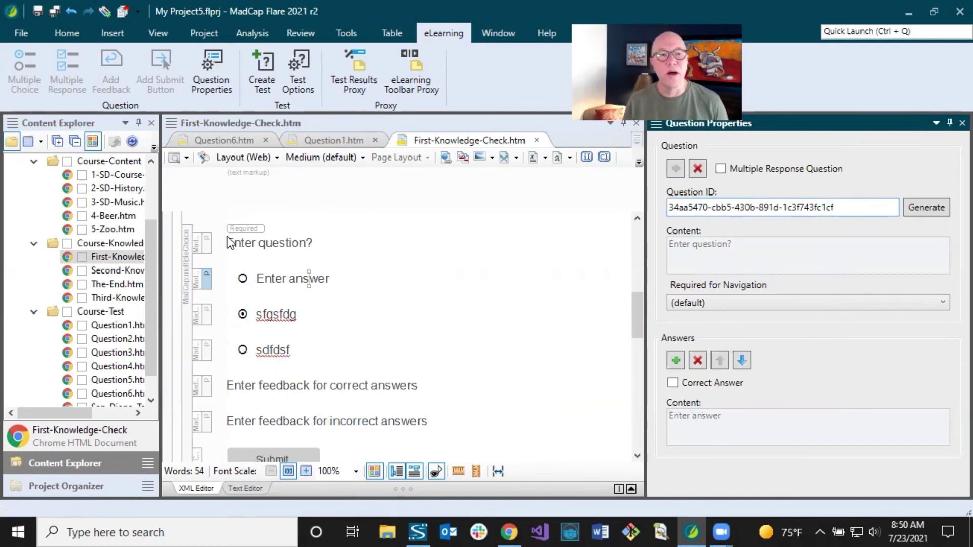
Step: Close all open documents and widen the Content Explorer to make the Course-Test file names readable
mouse_move(159, 231)
mouse_down()
mouse_move(234, 231)
mouse_move(170, 231)
mouse_up()
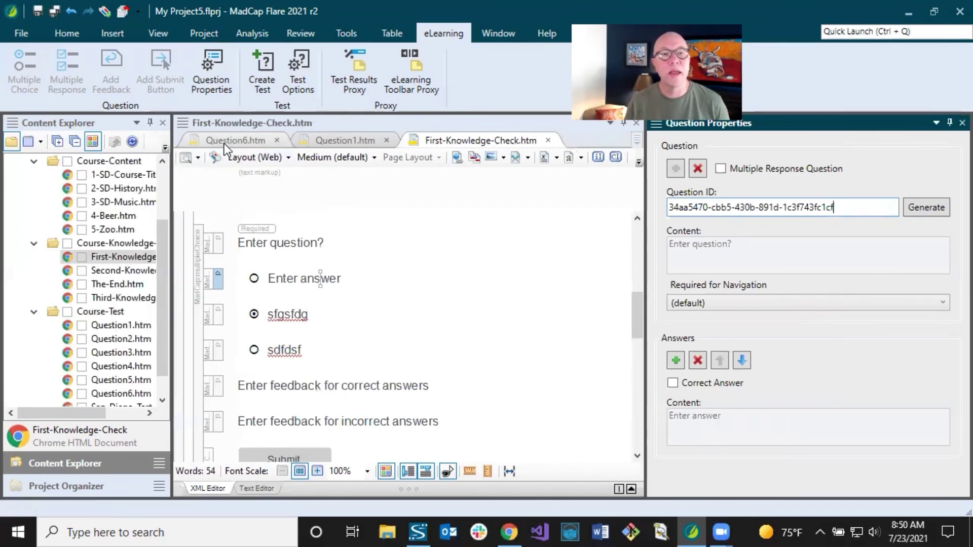
scroll(136, 280, down, 1)
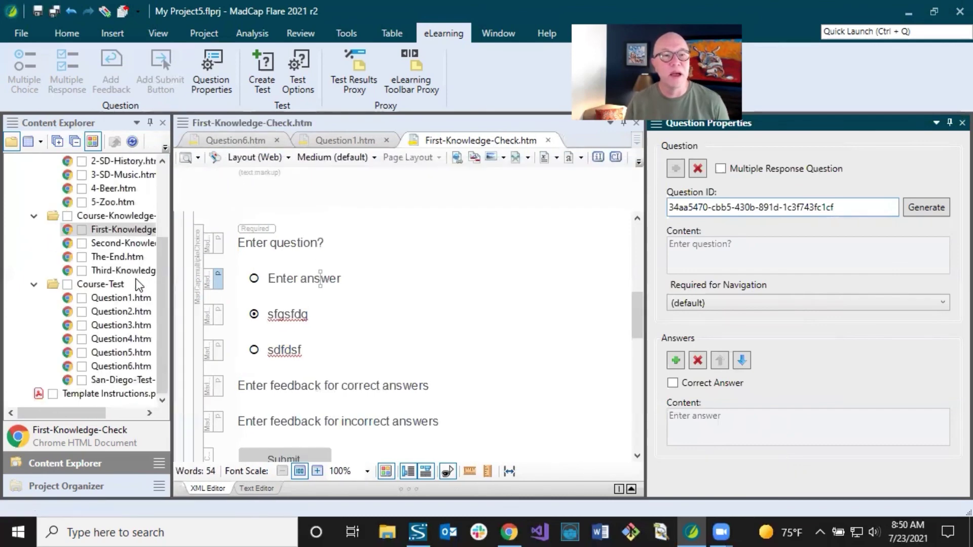
click(123, 352)
click(120, 368)
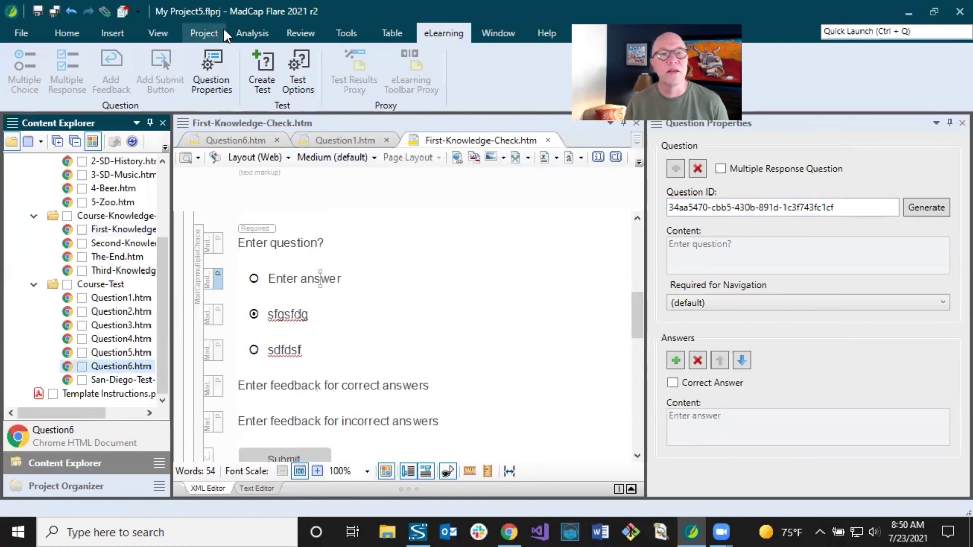
click(123, 11)
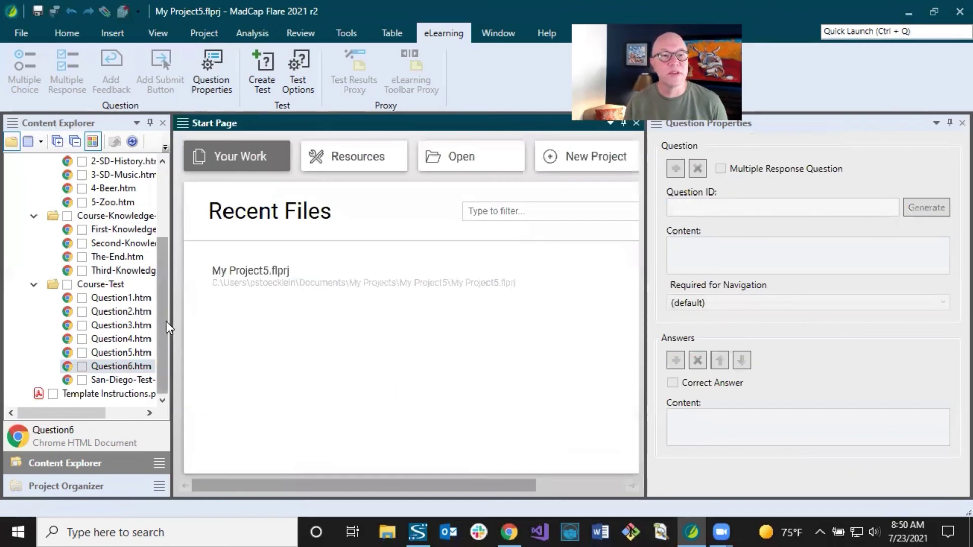
drag(171, 320, 201, 325)
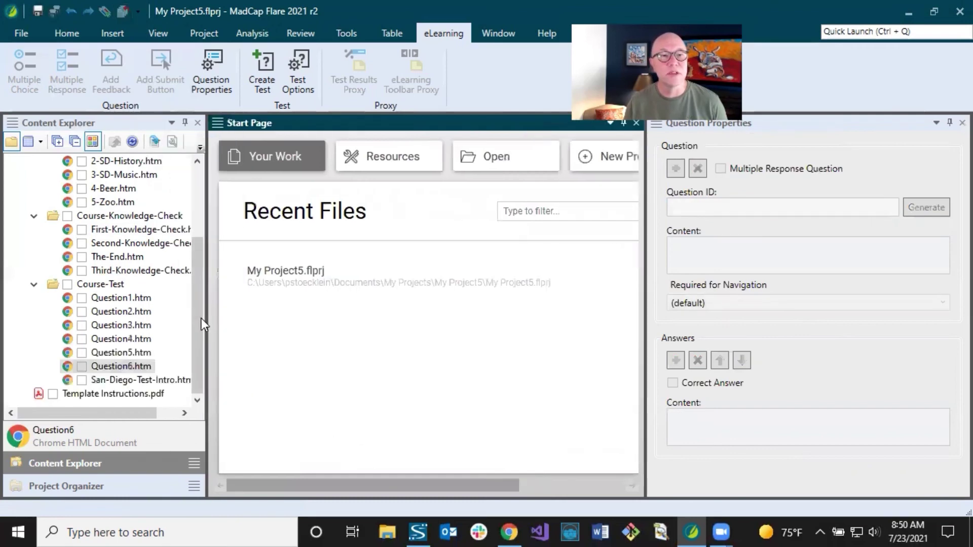
Step: Open Question5.htm and Question6.htm from the Course-Test folder, change the heading in Question6.htm to "Question 6", and save it
double_click(136, 351)
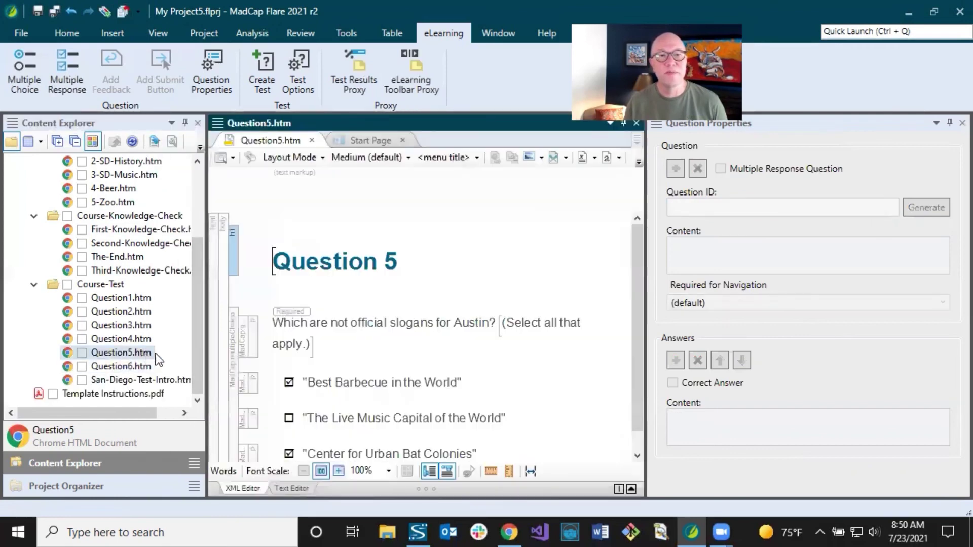
double_click(124, 368)
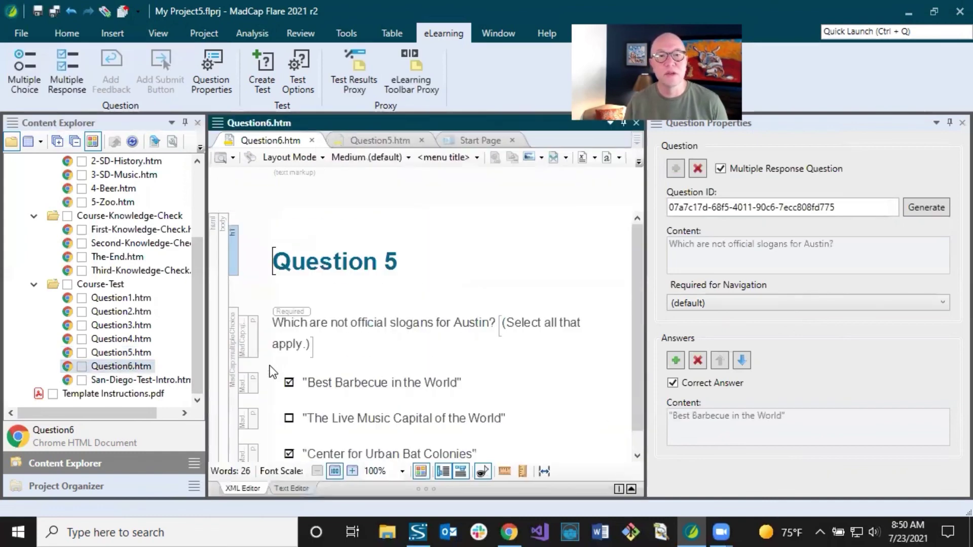
double_click(390, 261)
text(6)
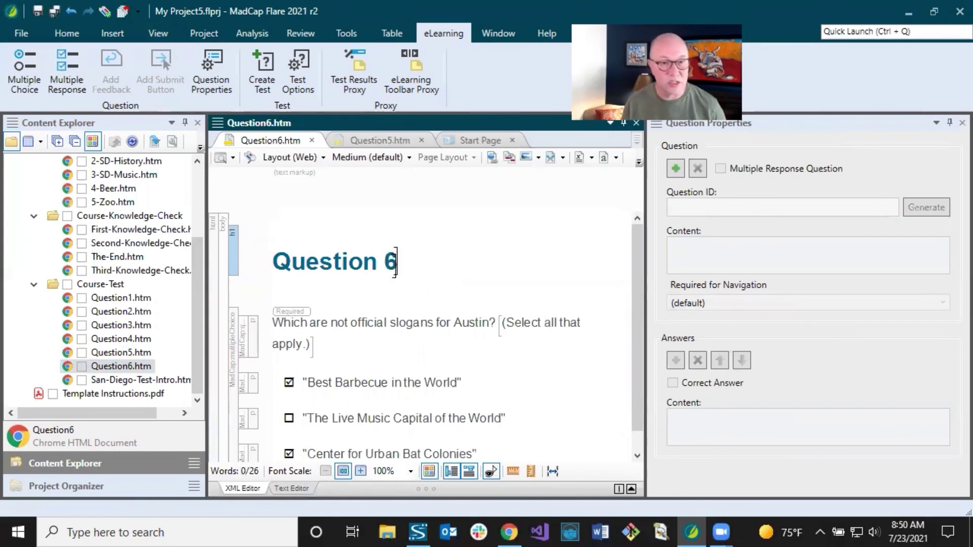
click(54, 12)
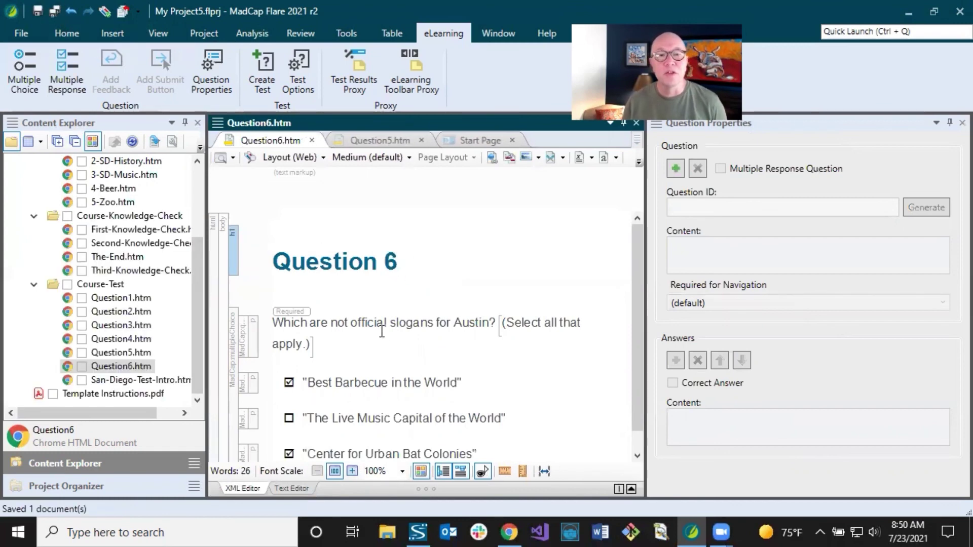
Step: Compare the question IDs of the Austin slogans question in Question6.htm and Question5.htm
click(372, 384)
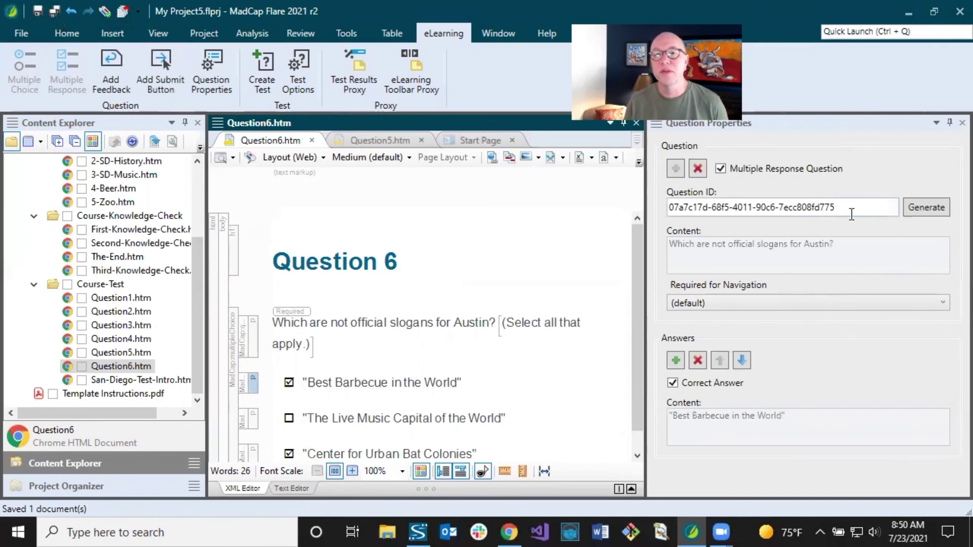
click(807, 213)
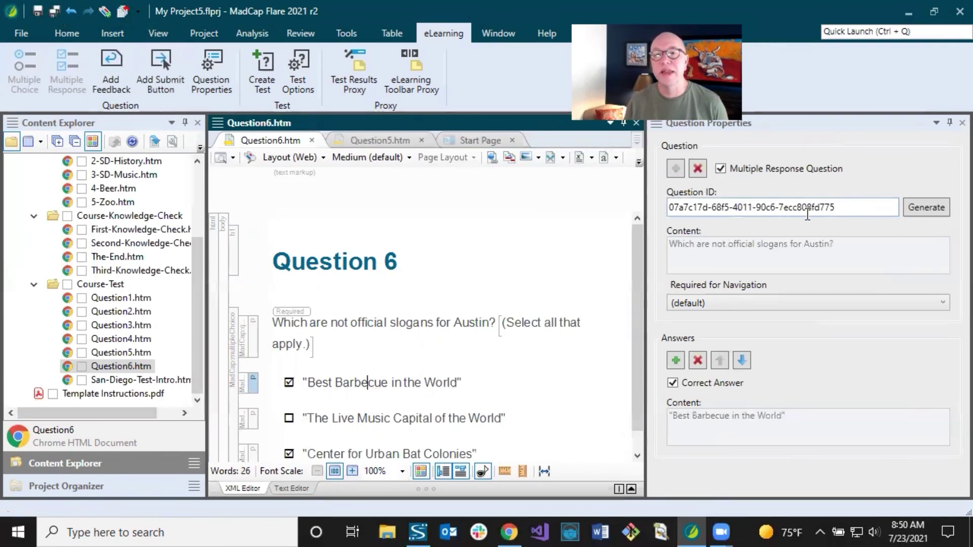
click(371, 141)
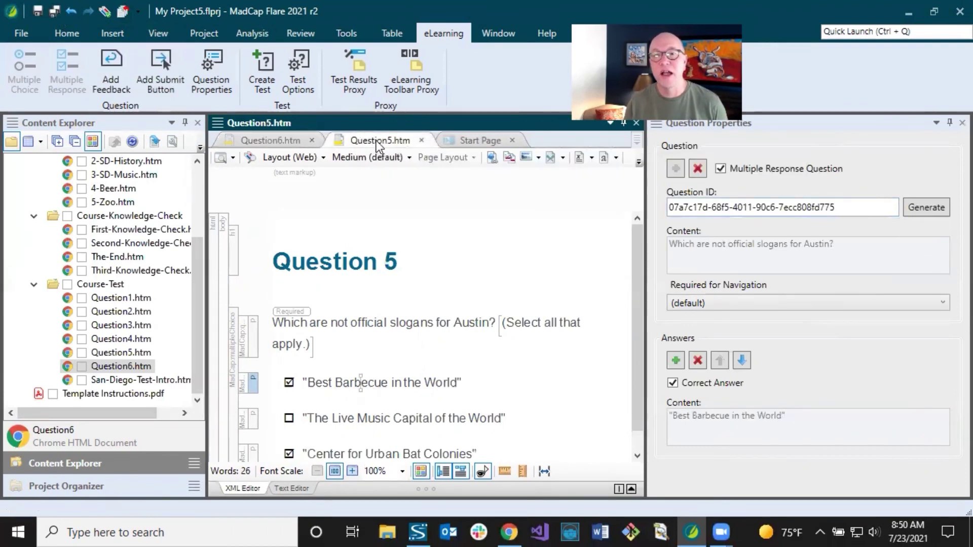
click(362, 383)
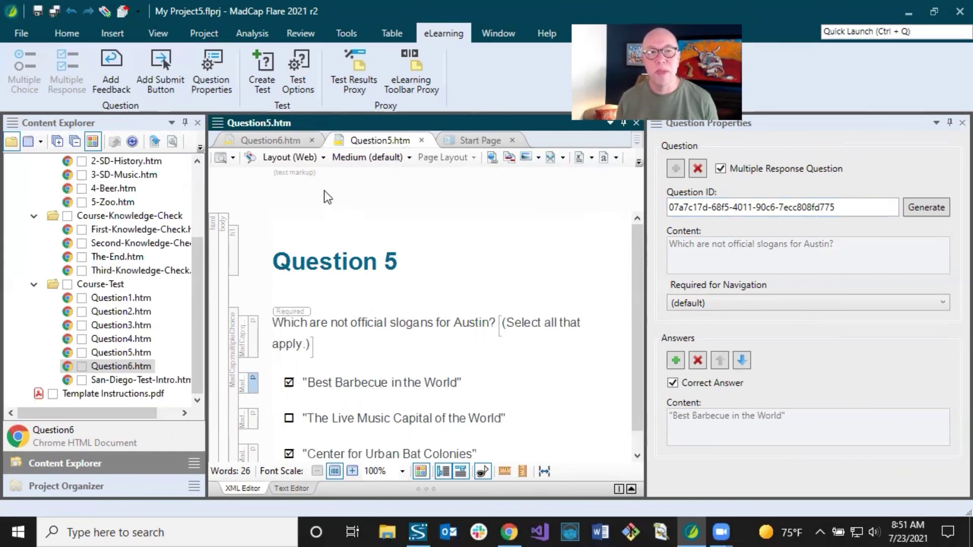
Step: Generate a new question ID for the Austin slogans question in Question6.htm and save the topic
click(280, 142)
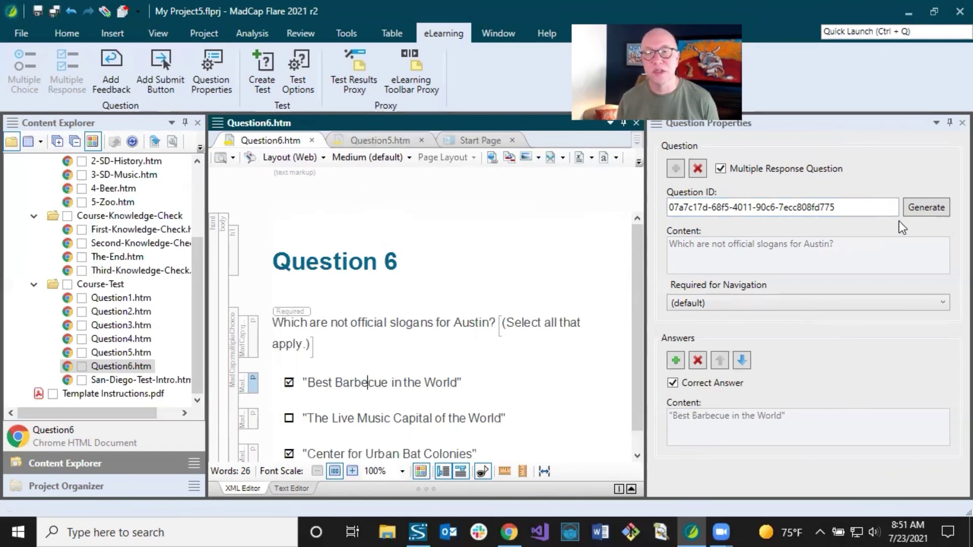
click(924, 207)
click(380, 323)
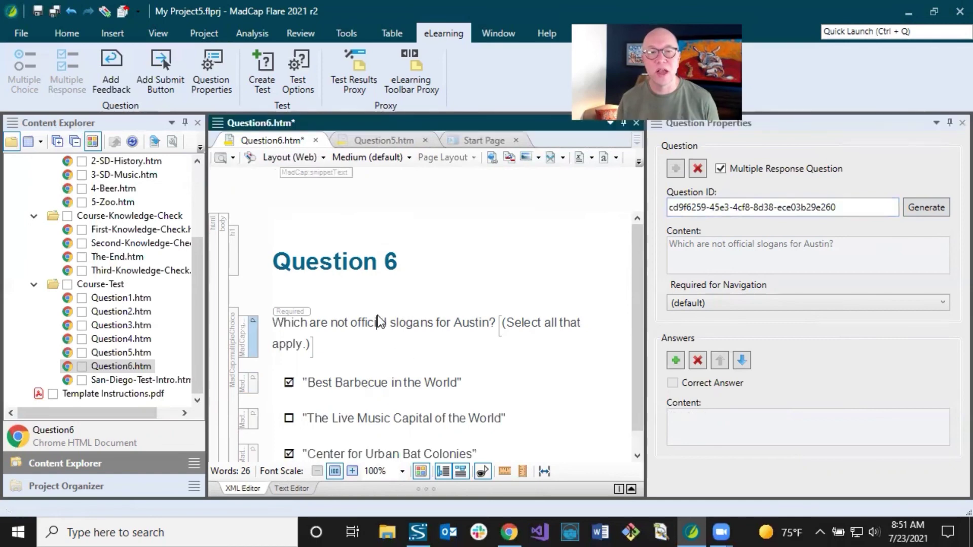
click(38, 11)
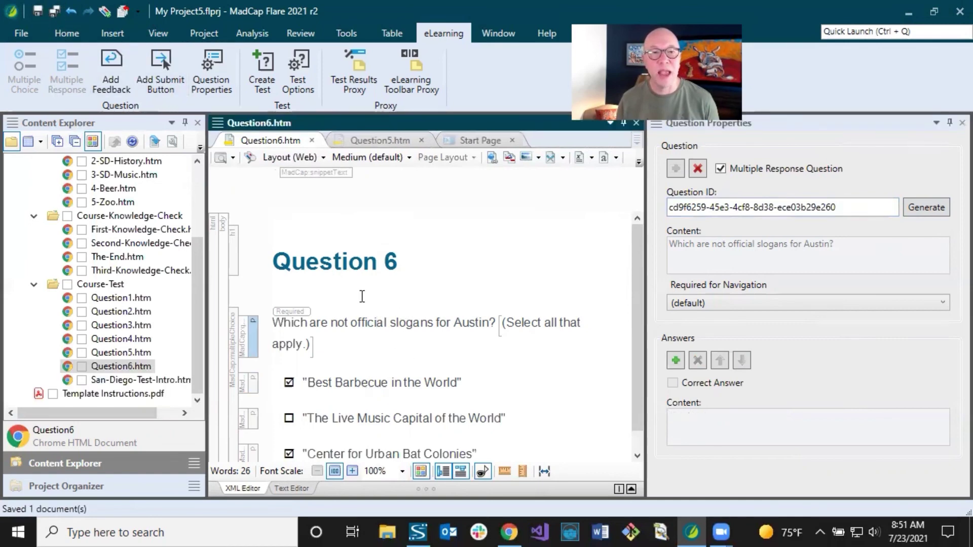
Step: Copy the whole Austin slogans question block in Question6.htm and paste the copy after the original
scroll(362, 297, down, 1)
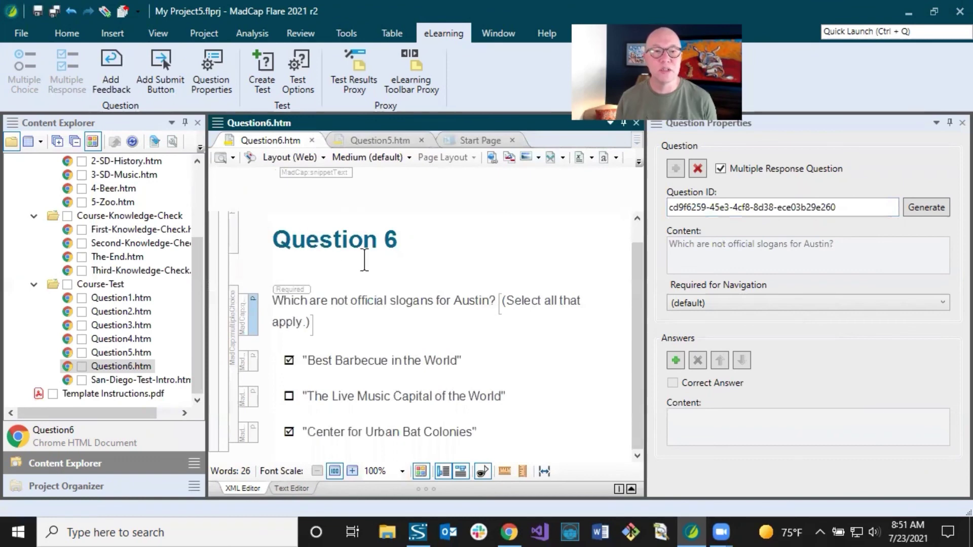
right_click(234, 304)
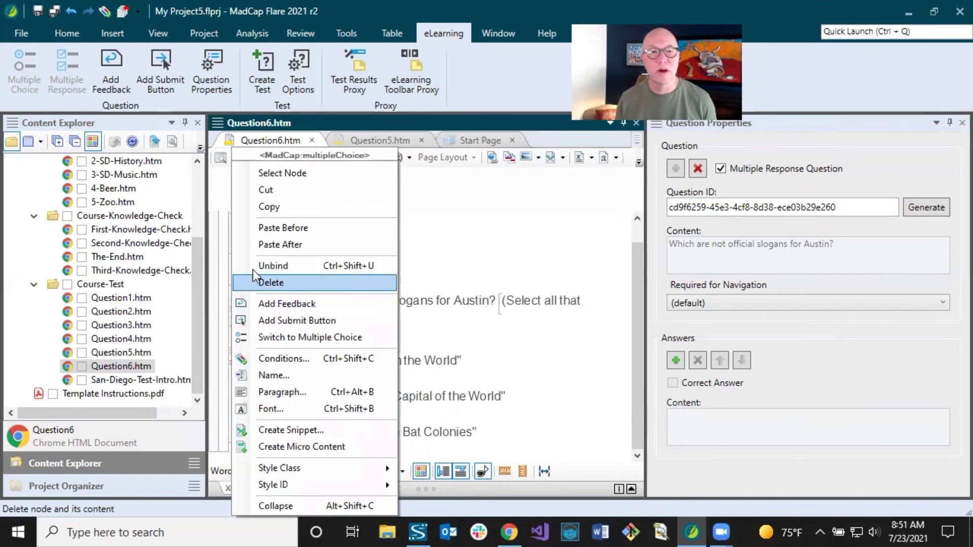
click(271, 208)
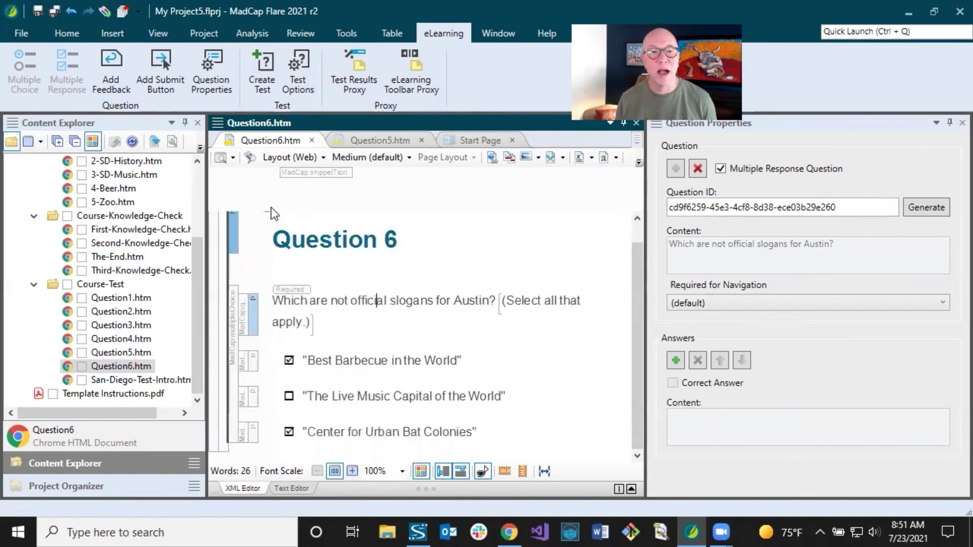
right_click(237, 294)
click(277, 243)
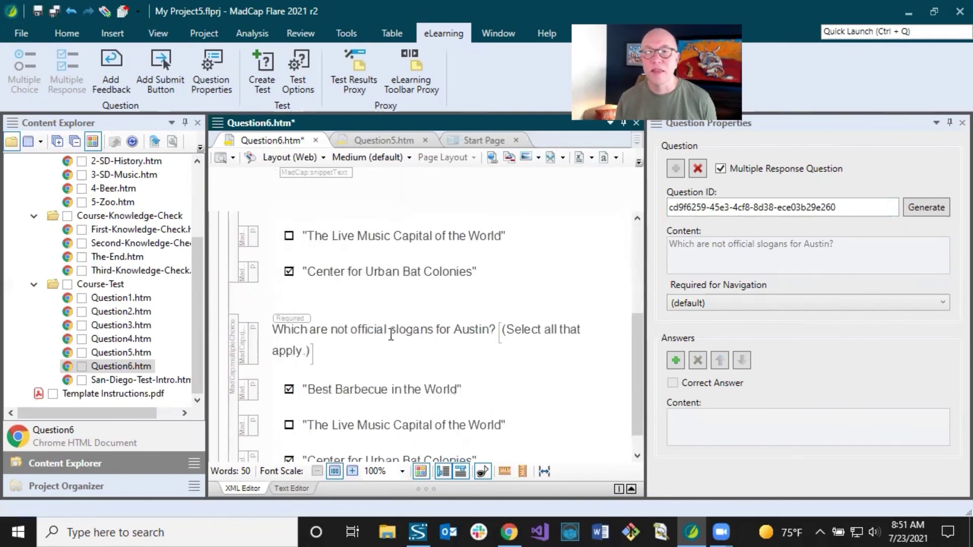
Step: Compare the question IDs of the original and the pasted Austin slogans questions in Question6.htm
click(392, 332)
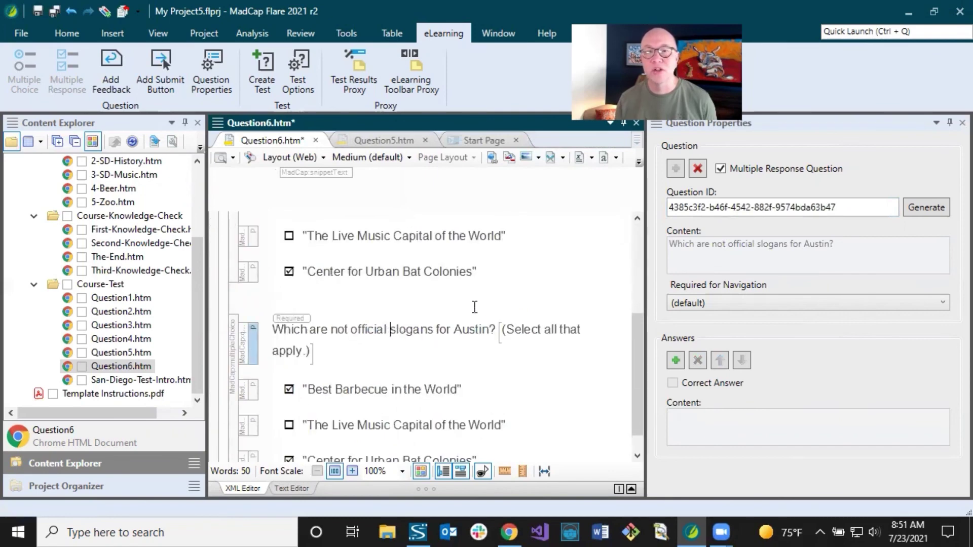
click(411, 243)
click(398, 327)
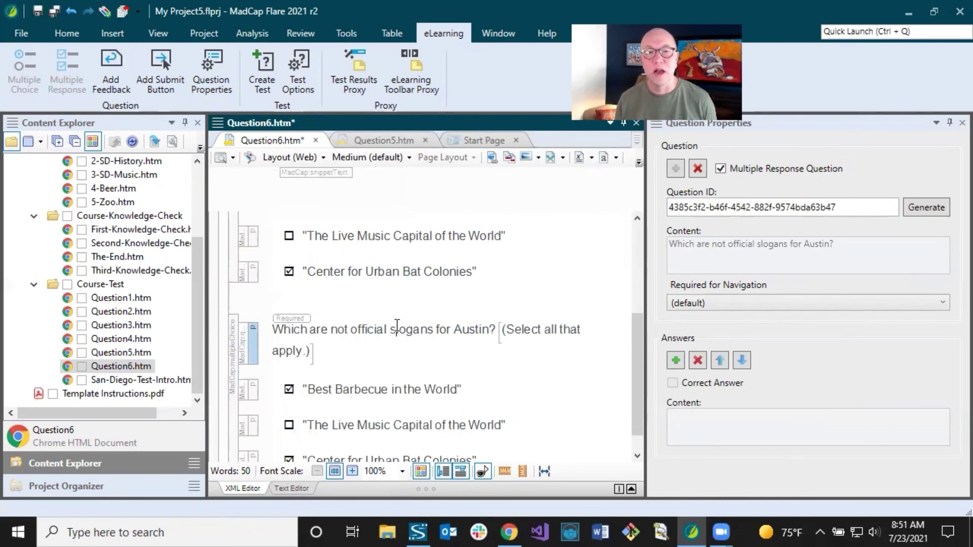
Step: Recheck that the two Austin slogans questions in Question6.htm have different question IDs, and save all open files
scroll(422, 346, up, 5)
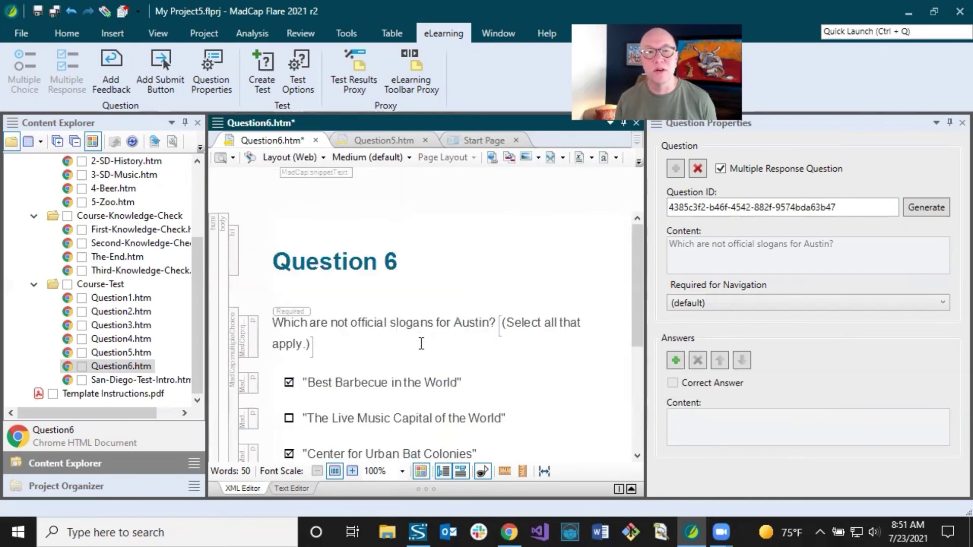
click(403, 319)
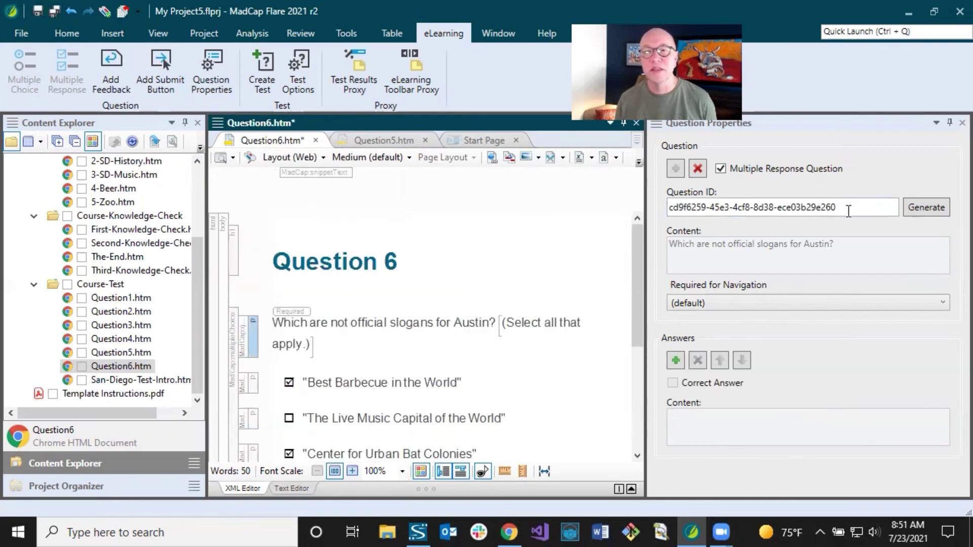
scroll(355, 342, down, 4)
click(364, 310)
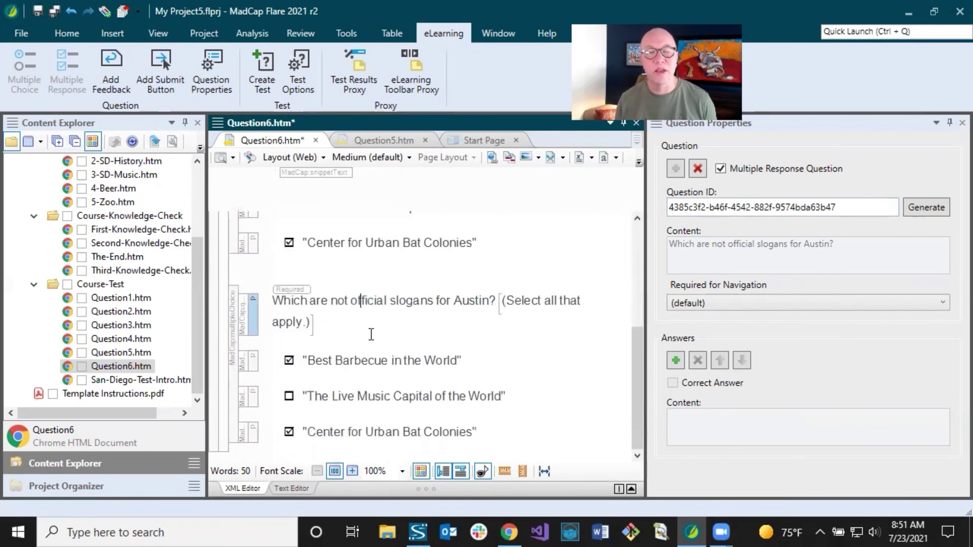
scroll(372, 334, up, 4)
scroll(385, 407, down, 2)
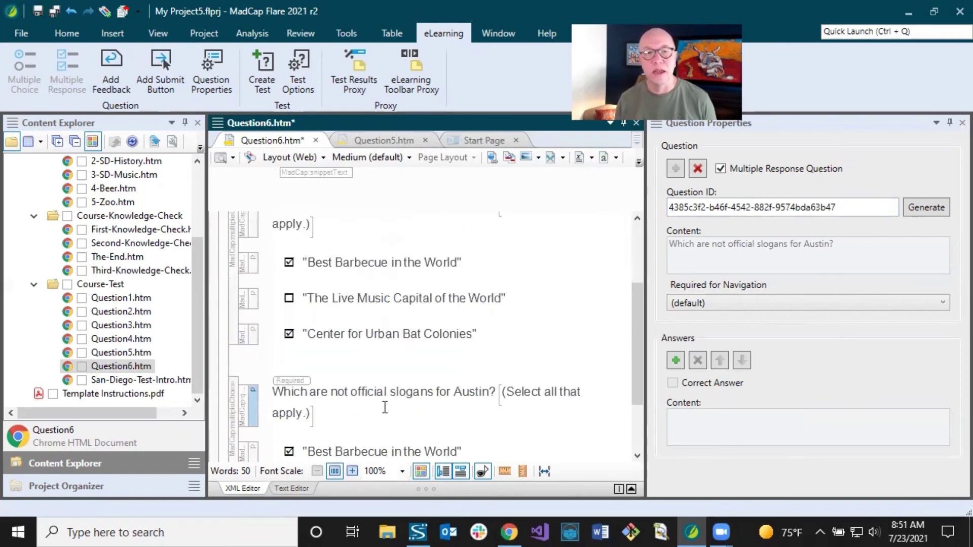
scroll(443, 387, up, 3)
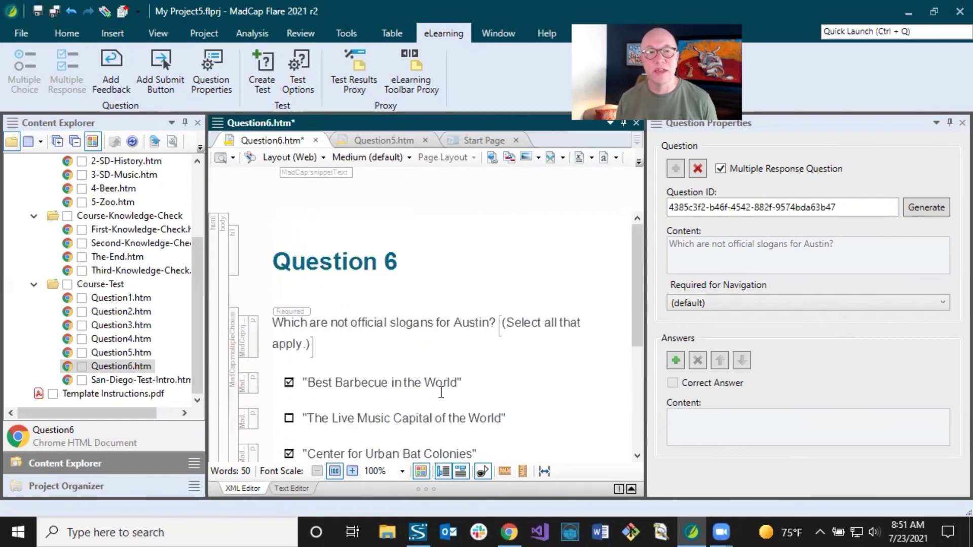
click(54, 13)
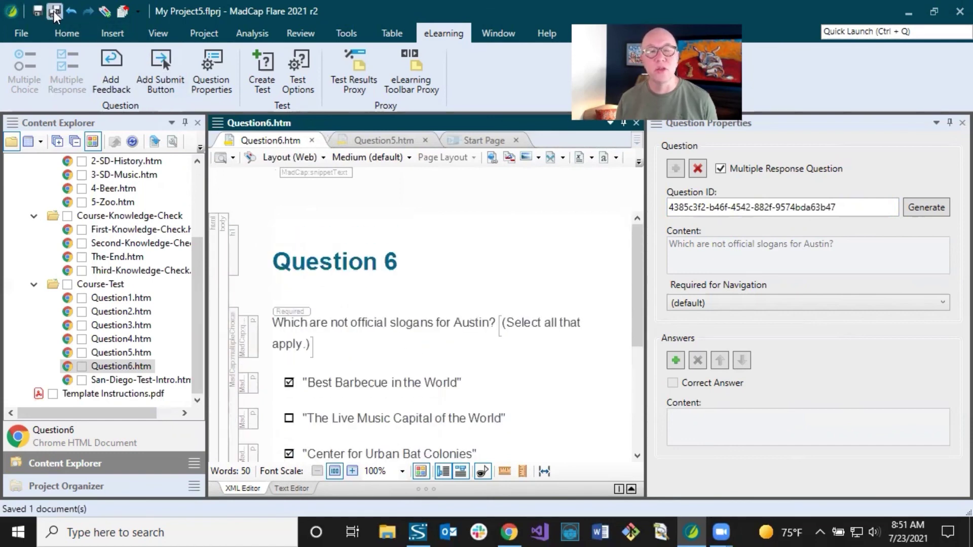
Step: Check the properties of the "Best Barbecue in the World" answer and narrow the Question Properties pane to widen the topic editor
click(377, 262)
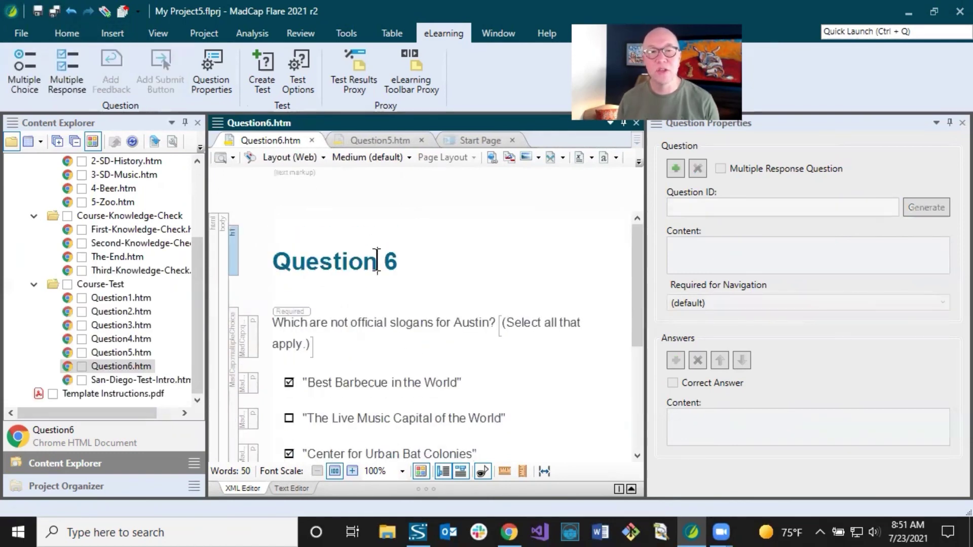
click(395, 384)
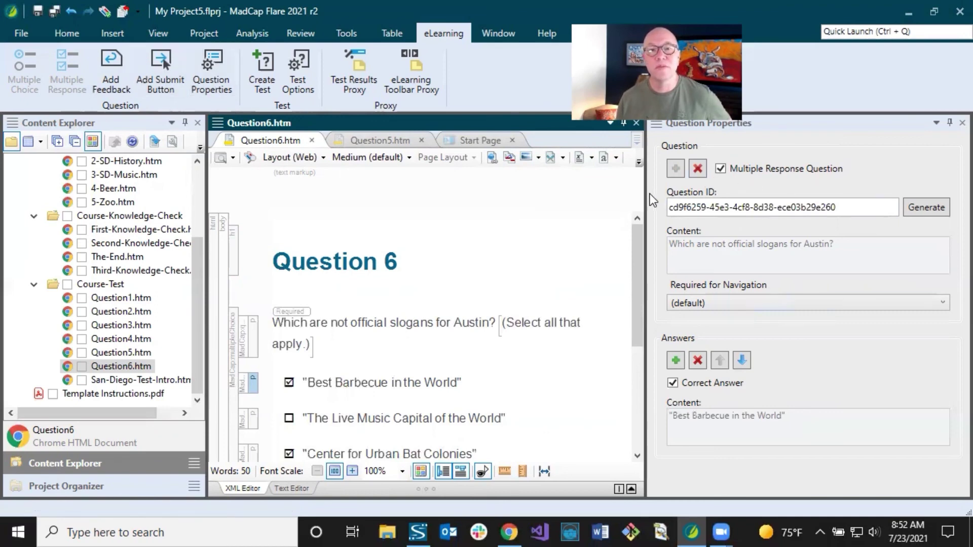
drag(650, 195, 743, 194)
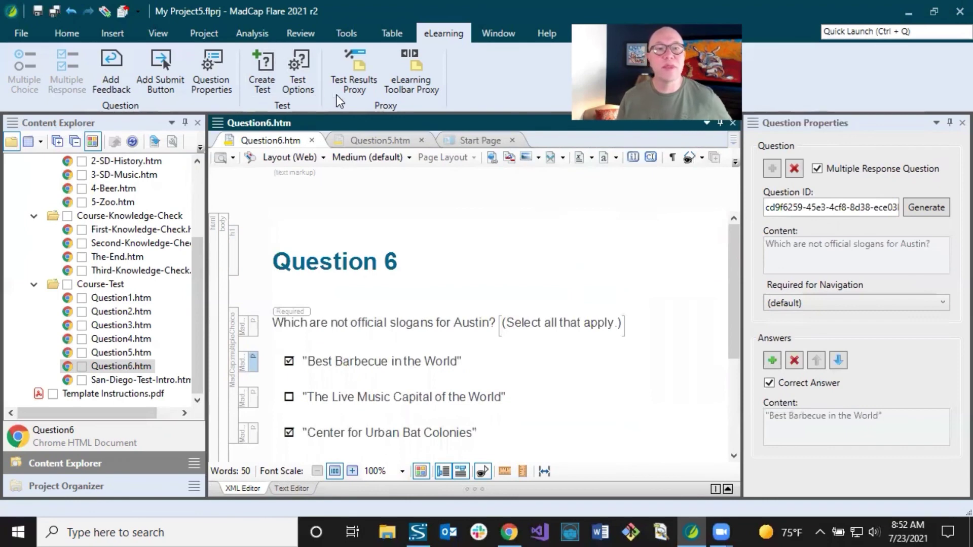
click(388, 263)
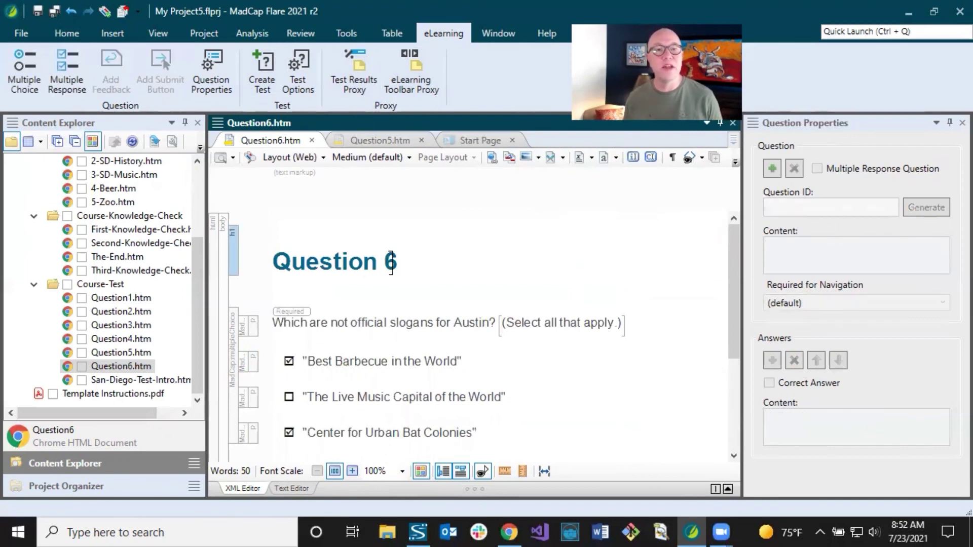